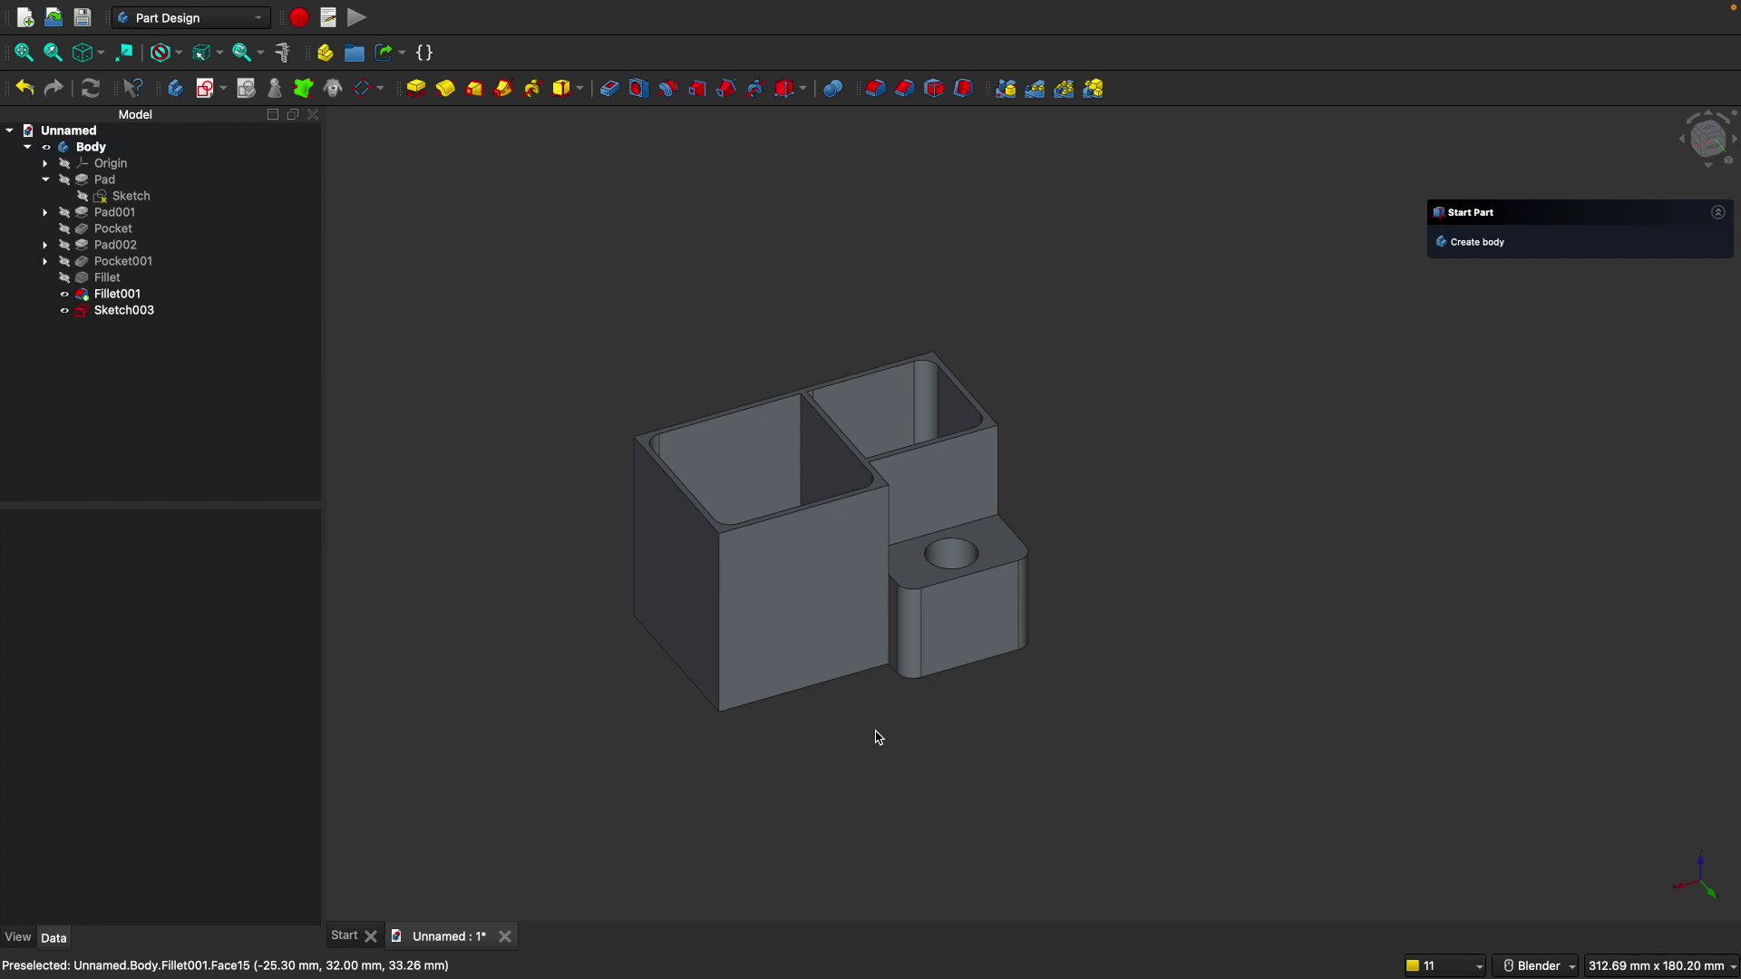
Orbit and zoom the finished two-compartment organizer to inspect it from several angles.
middle_click_drag(906, 746, 881, 764)
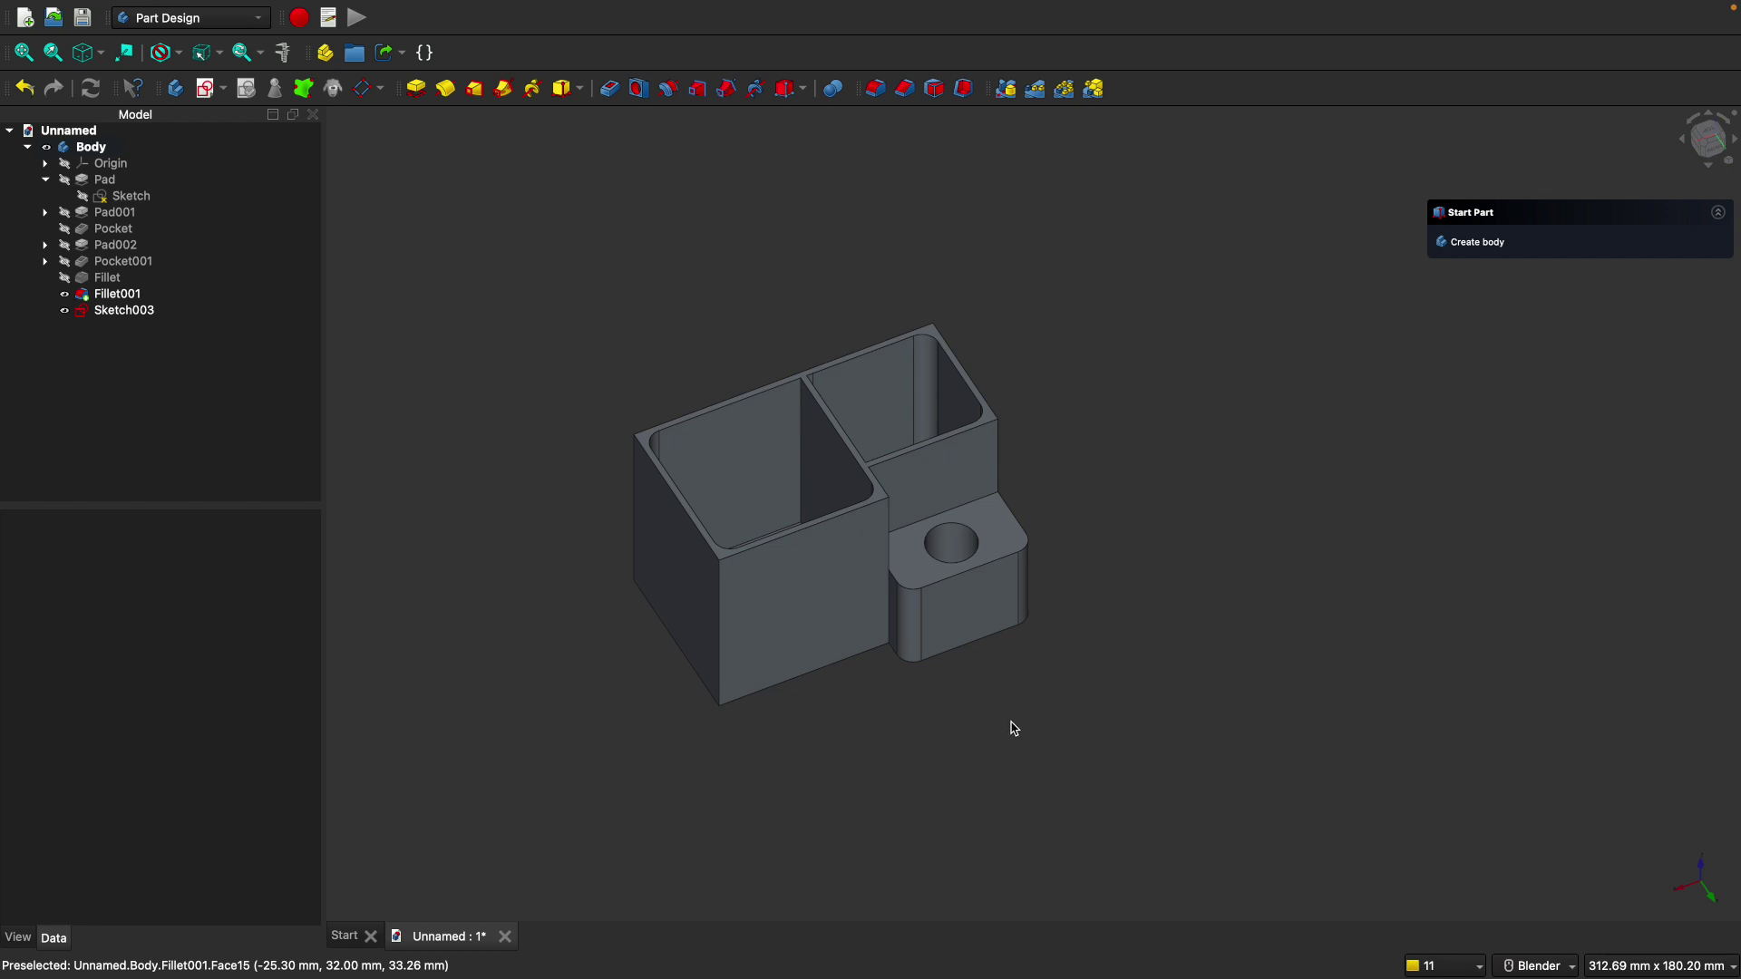
middle_click_drag(778, 730, 797, 692)
scroll(797, 591, "up", 3)
scroll(816, 738, "down", 4)
middle_click_drag(810, 798, 862, 766)
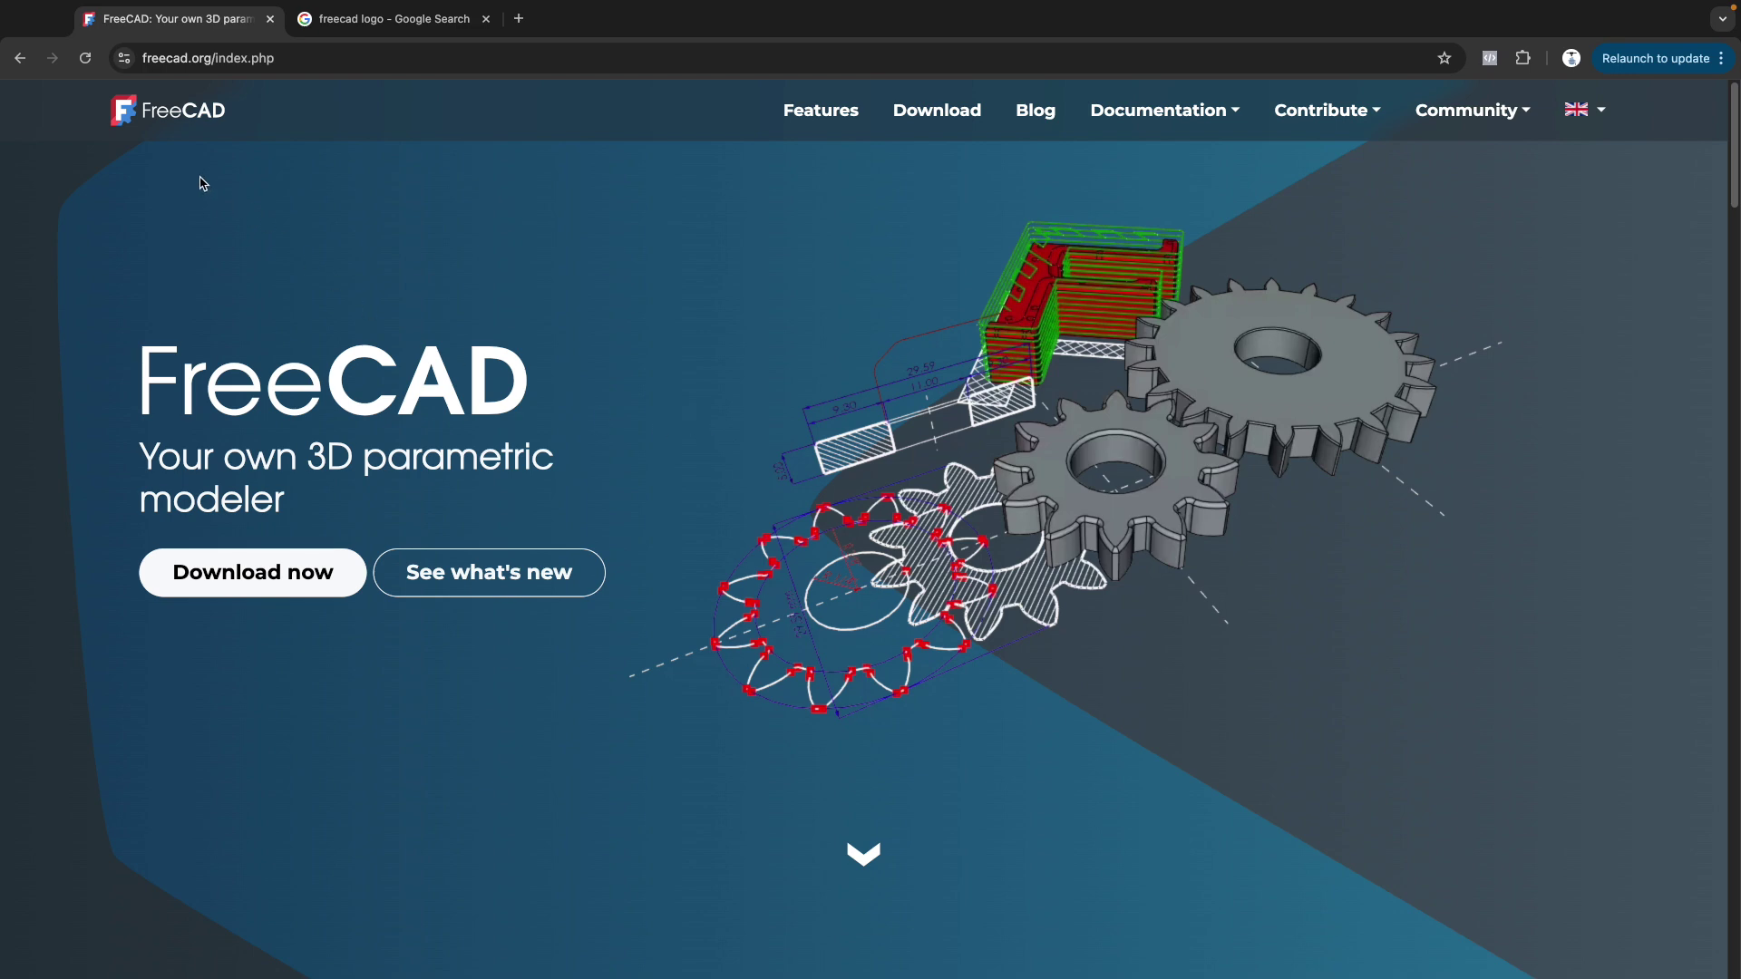
Browse the FreeCAD Download page and highlight its FreeCAD 1.0 release mention.
left_click(937, 109)
scroll(673, 576, "down", 4)
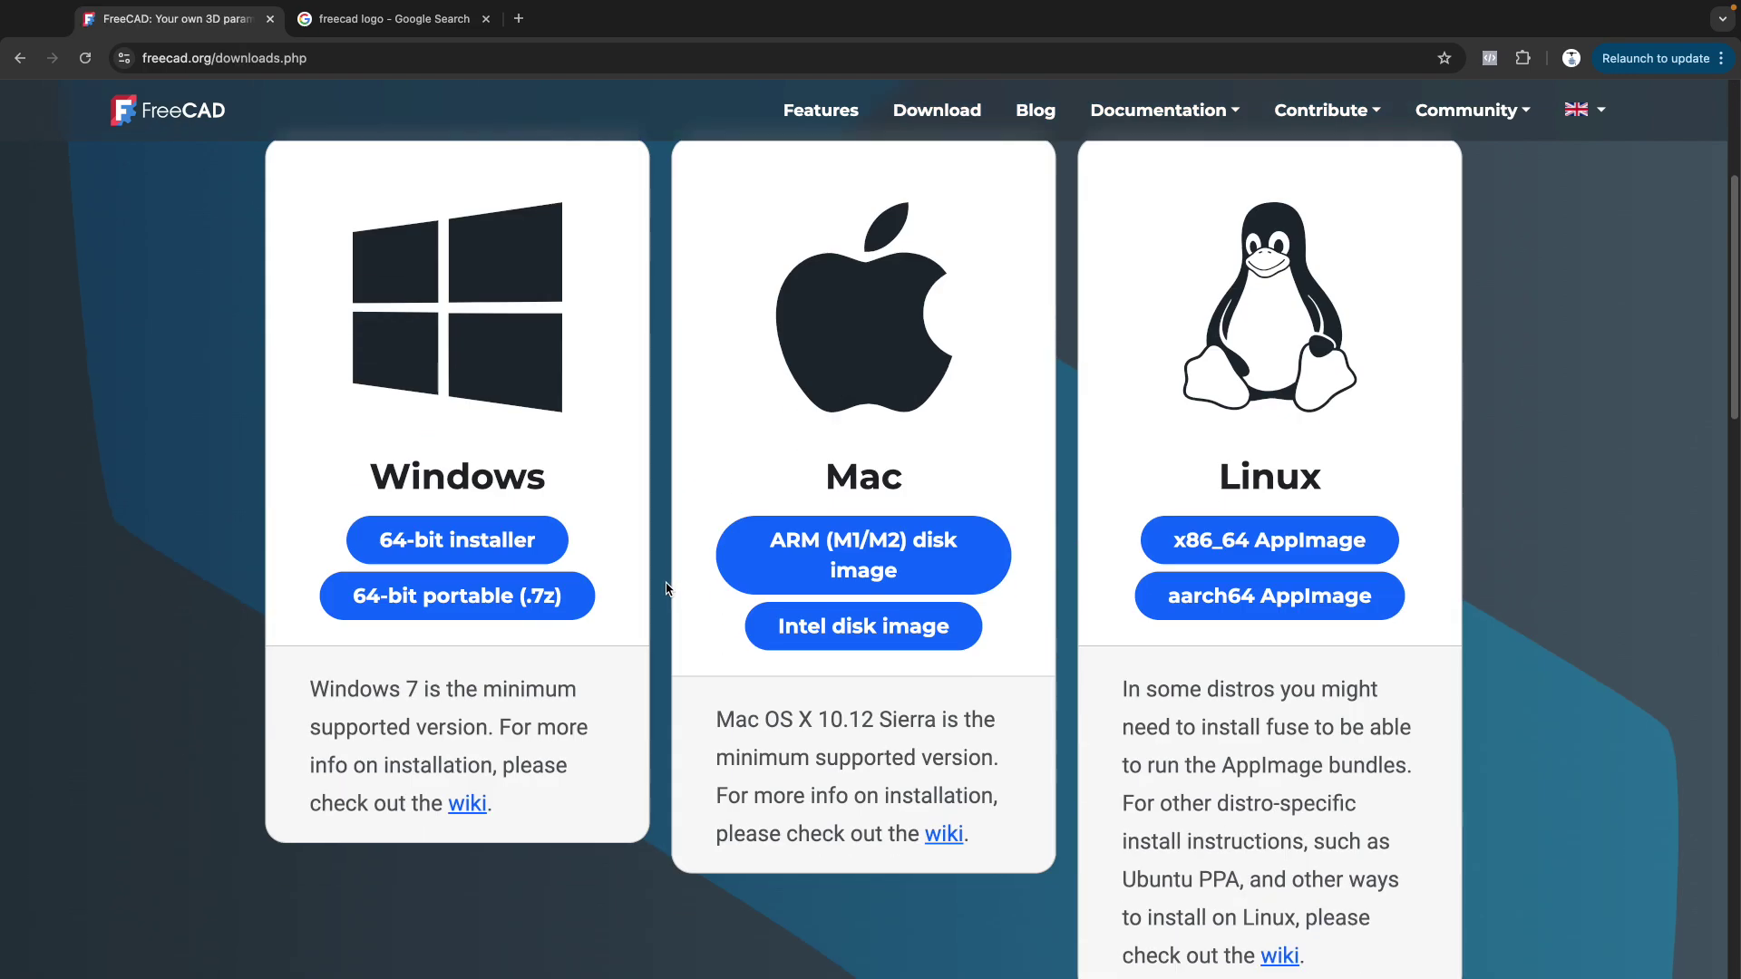
scroll(666, 587, "down", 6)
left_click_drag(342, 713, 493, 715)
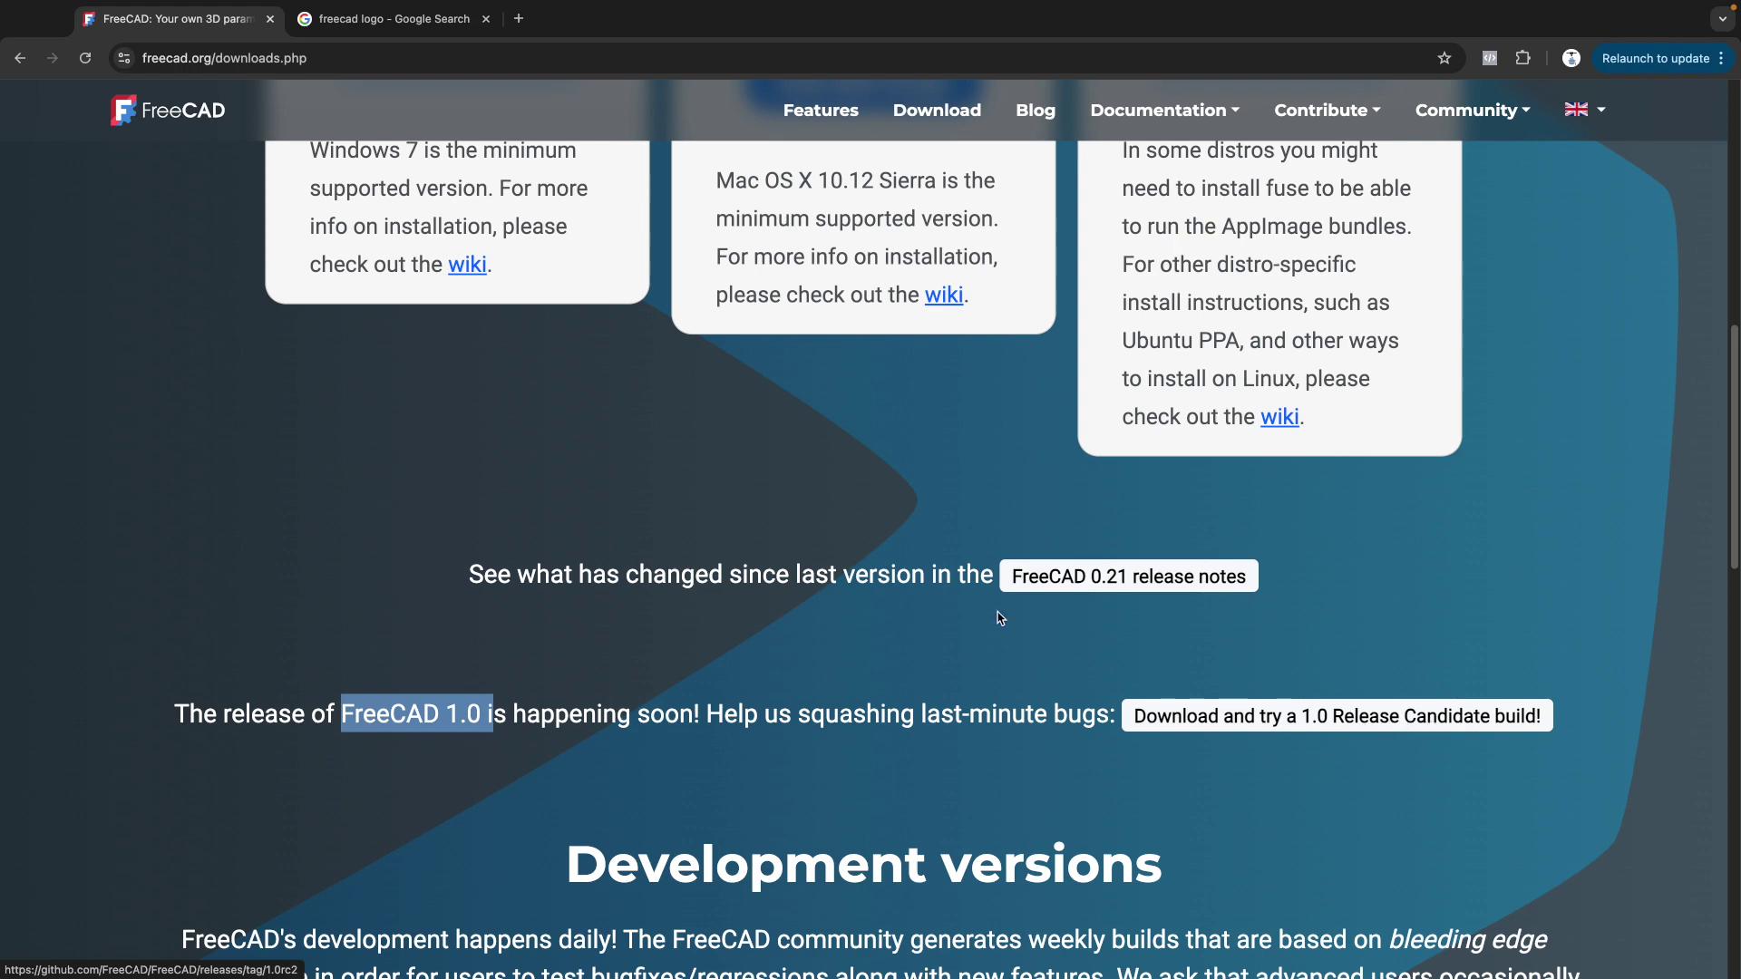
key("ctrl+Tab")
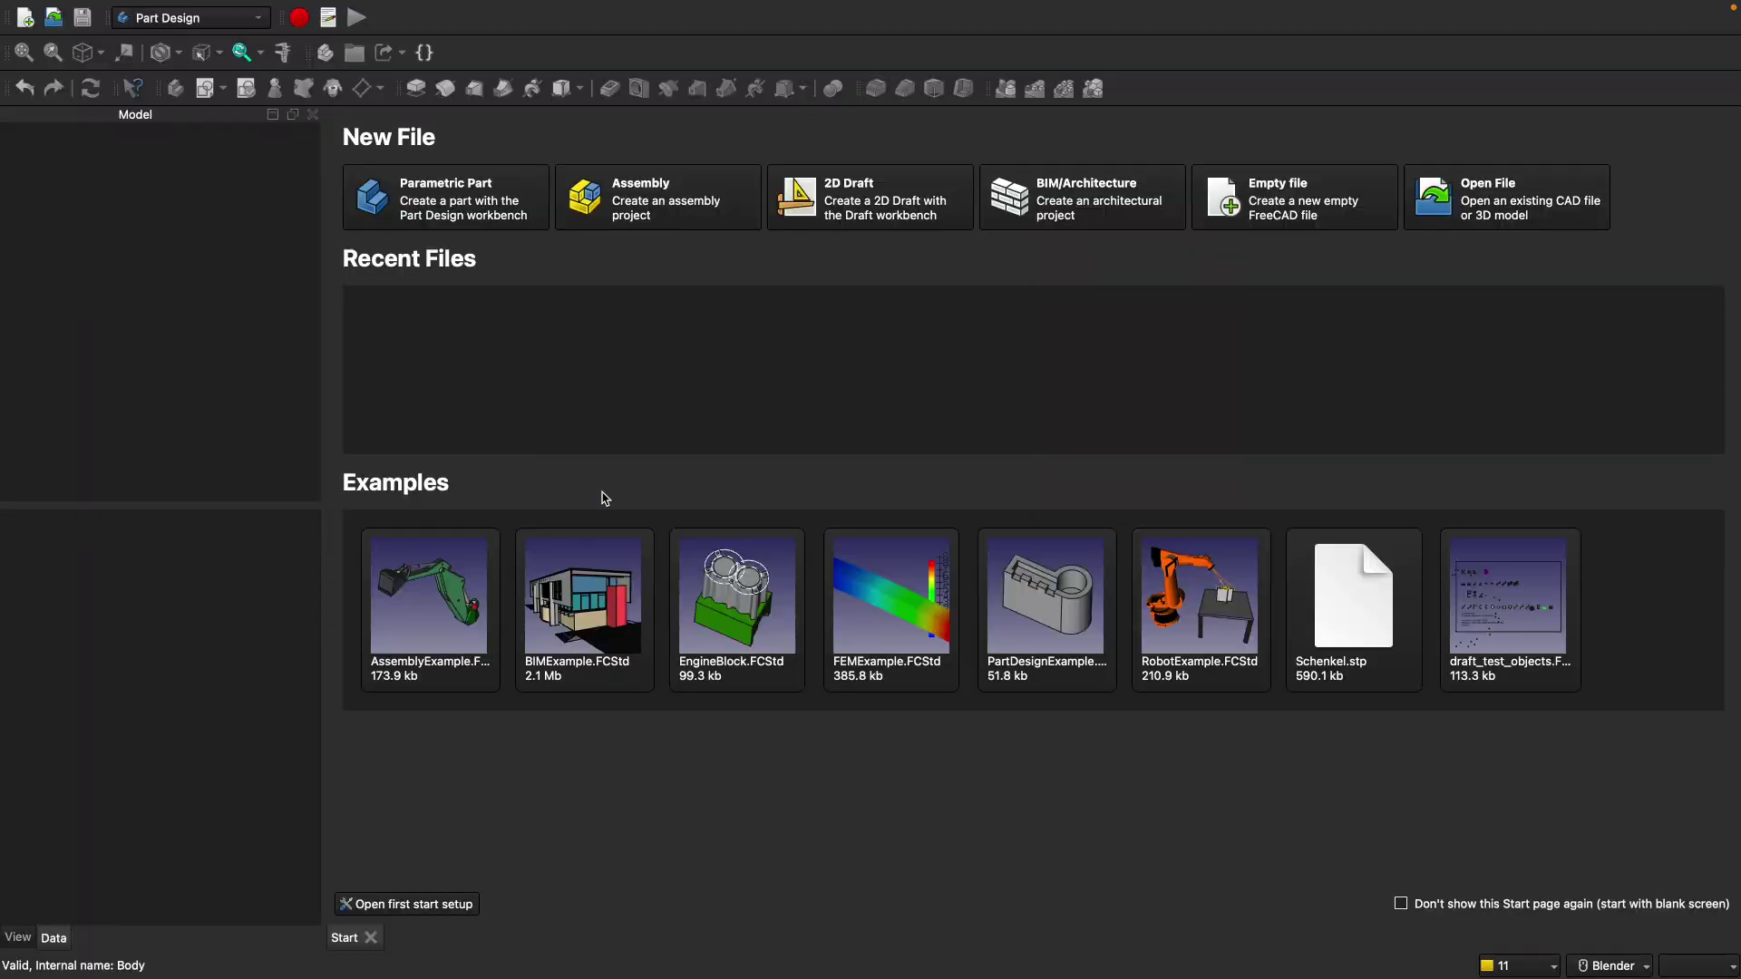
Create a new Parametric Part document, re-dock the Tasks panel, and select the Body.
left_click(444, 207)
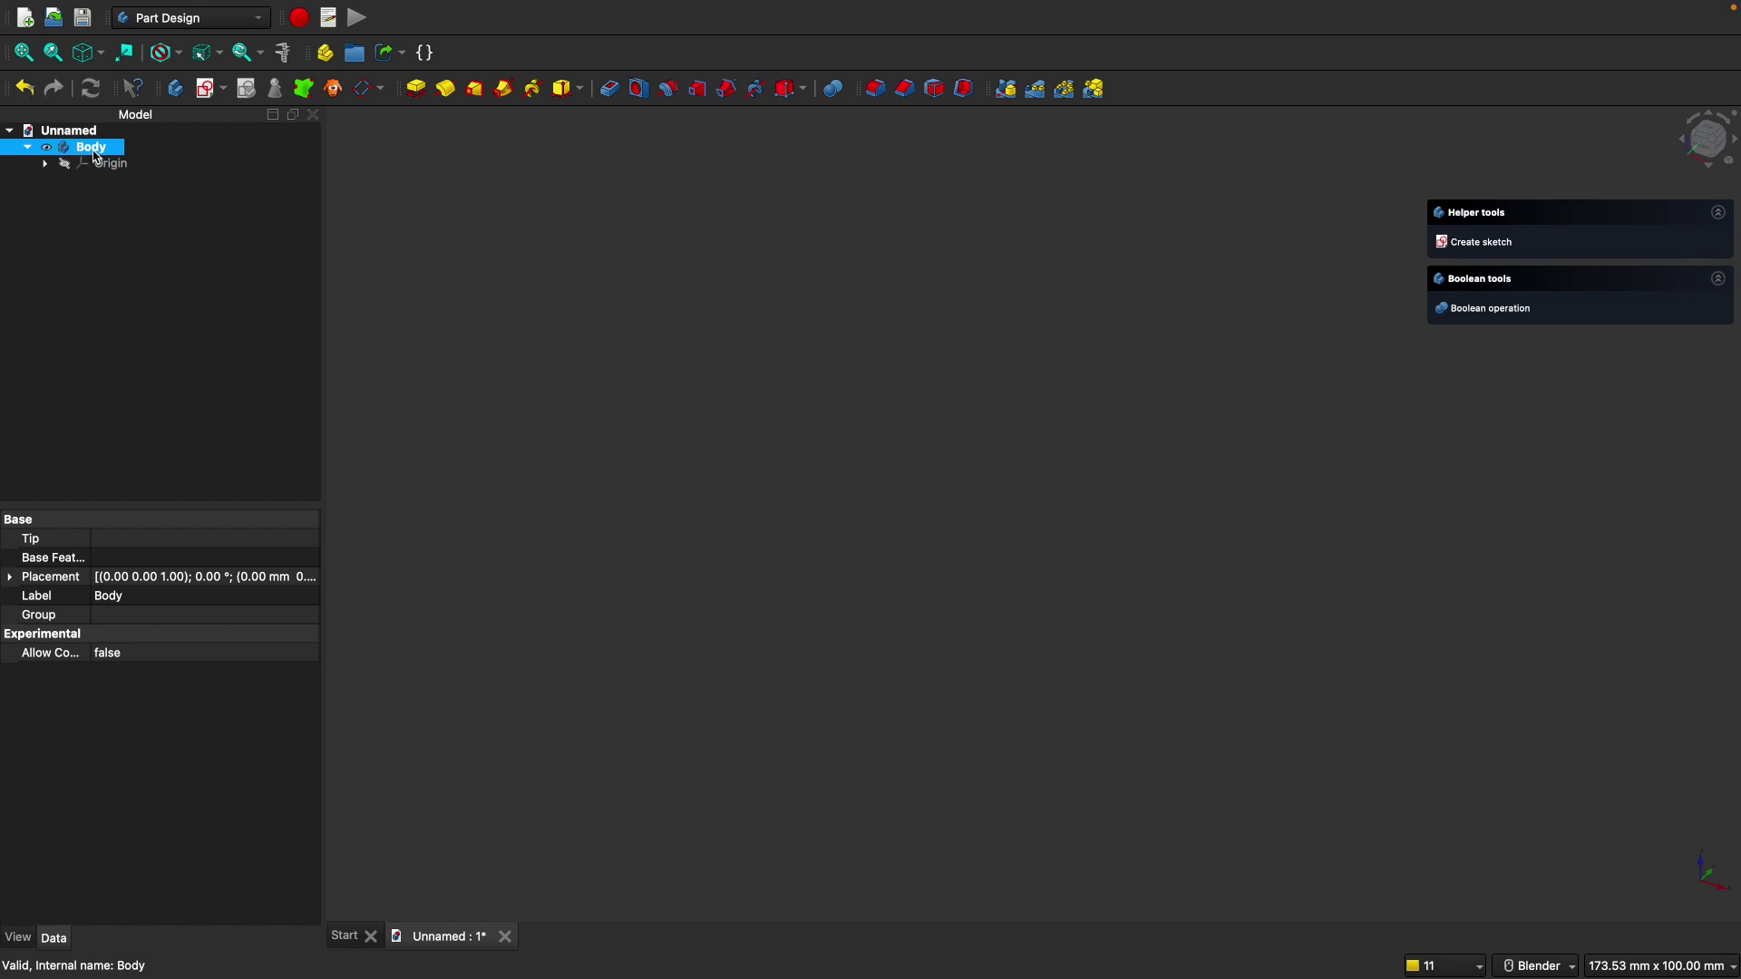
left_click(704, 644)
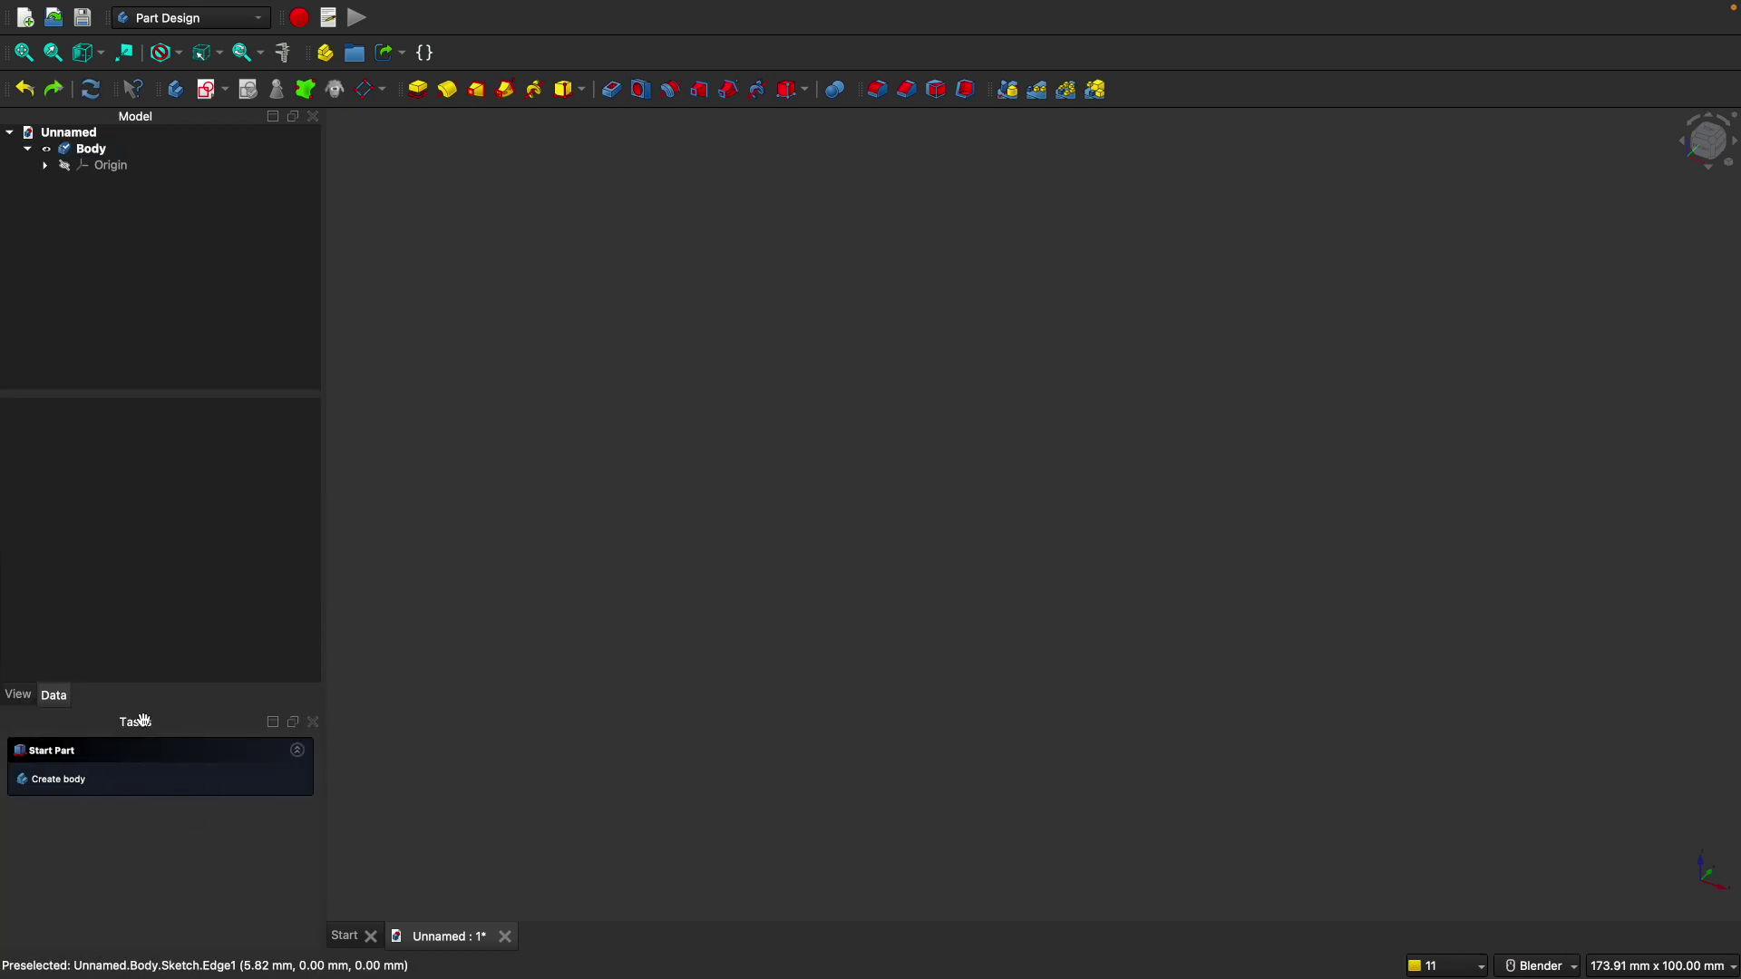
left_click_drag(149, 722, 1574, 426)
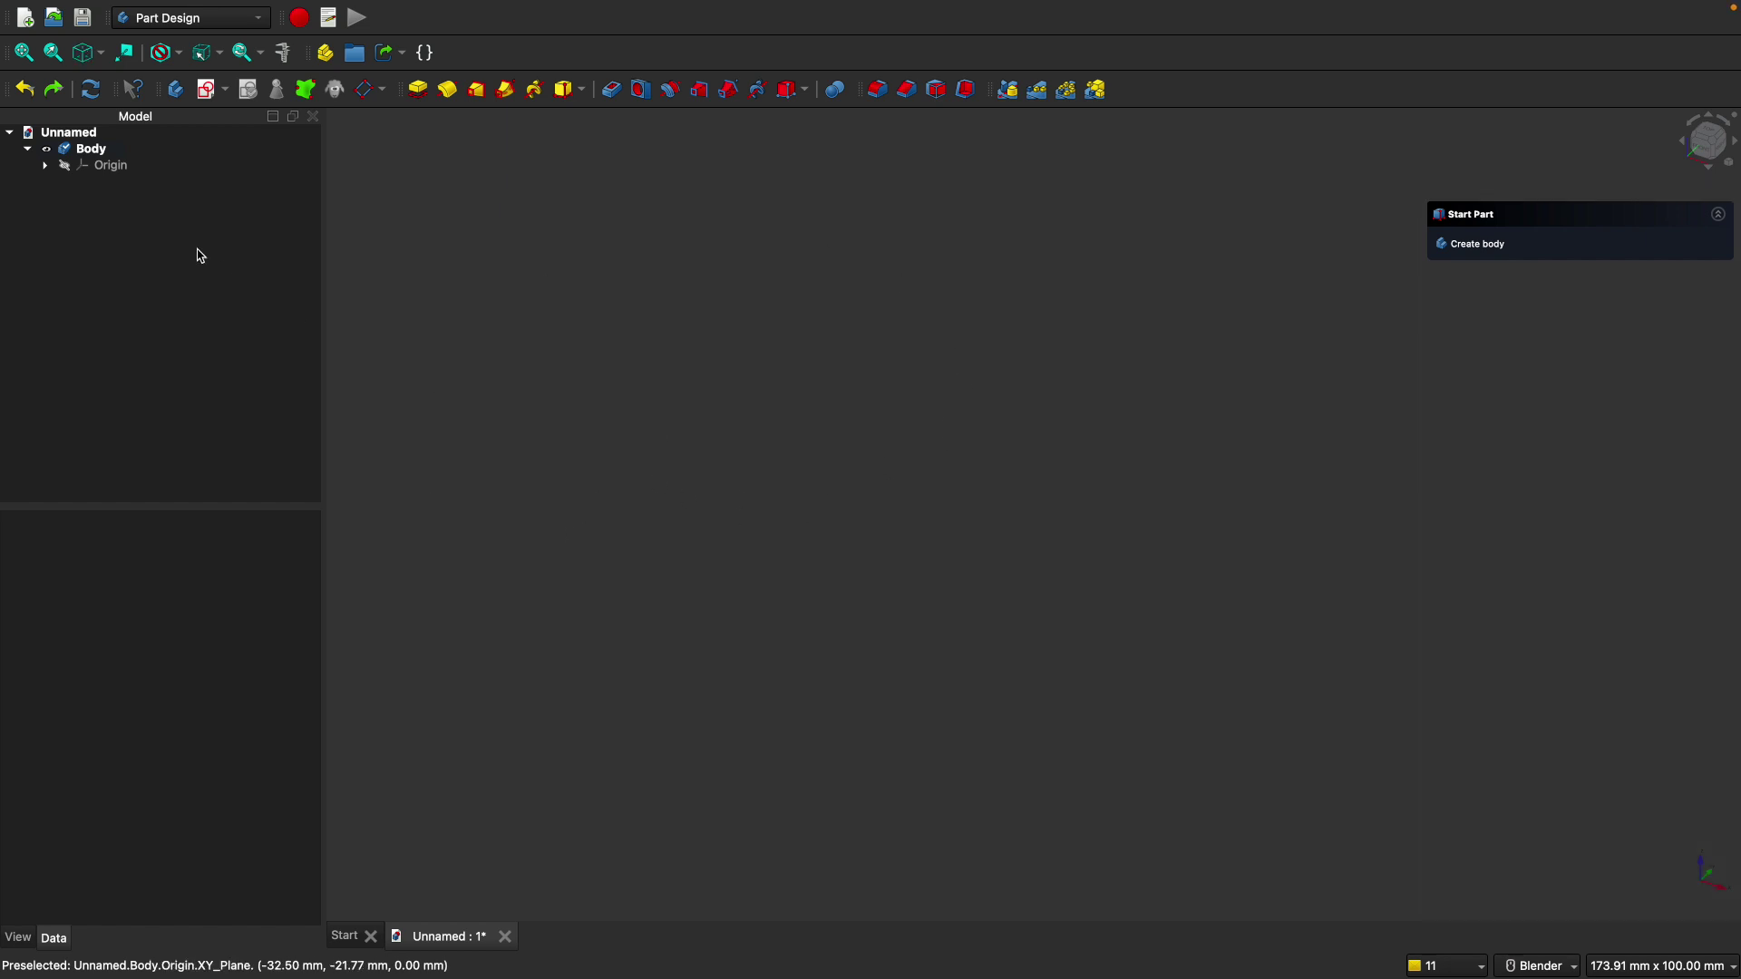
left_click(91, 149)
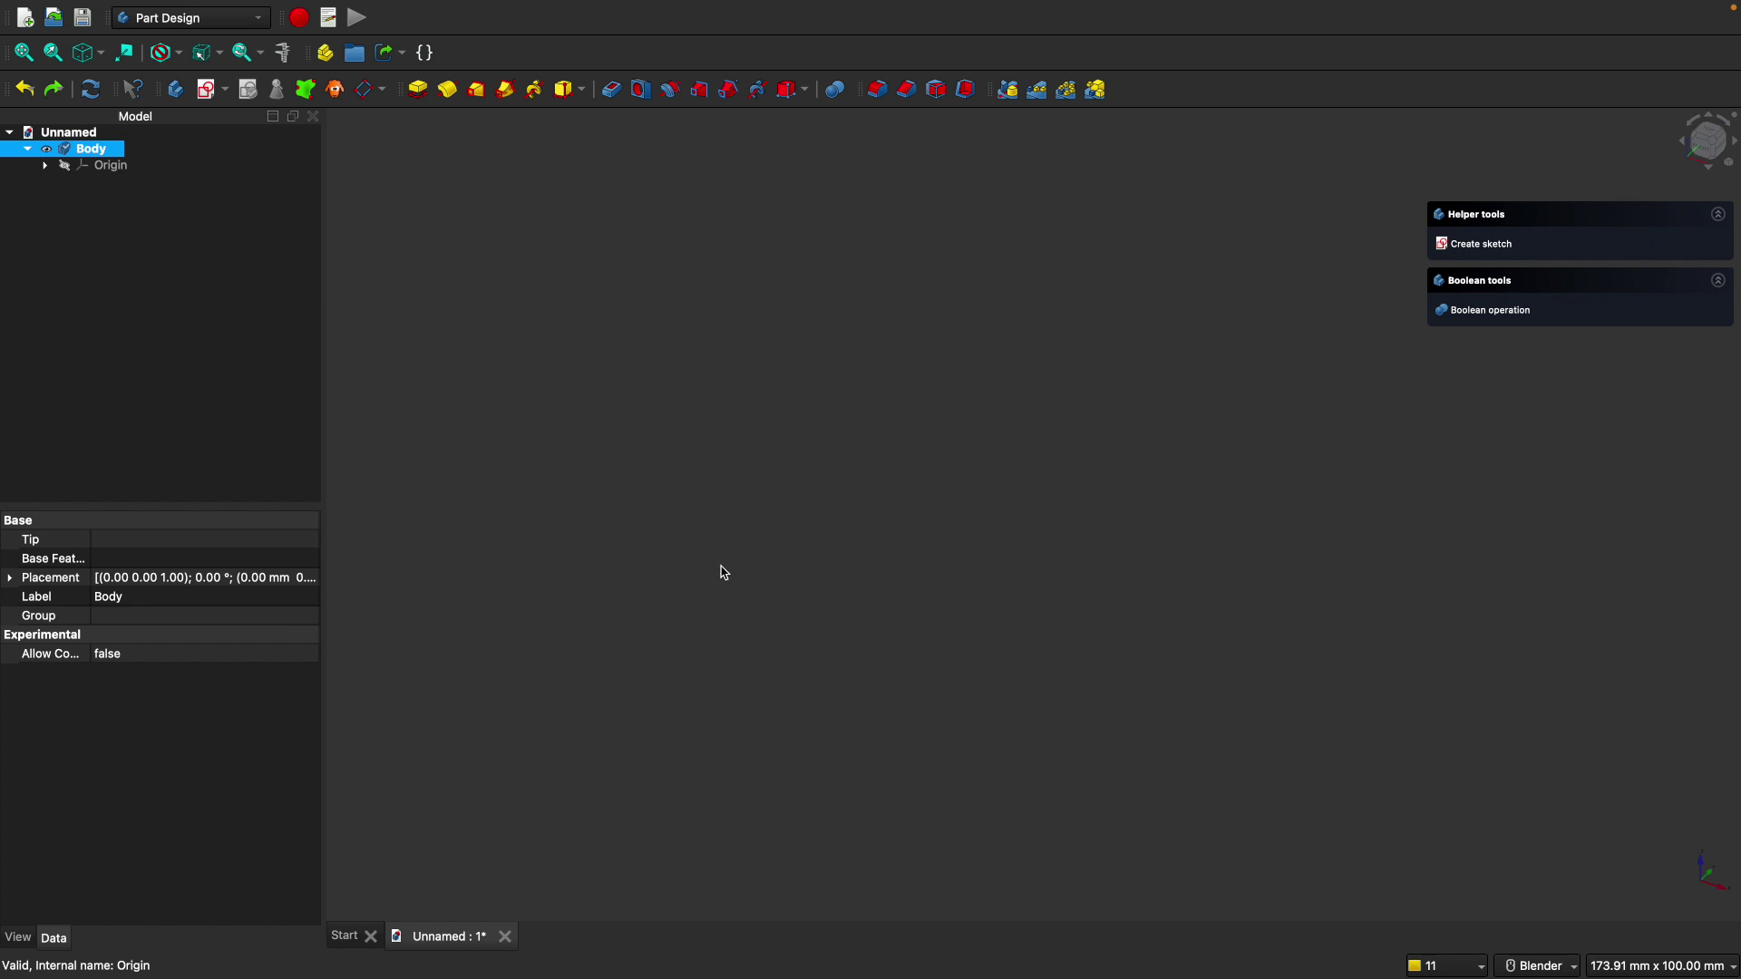
Create a sketch on the XY plane in the Sketcher workbench with the Rectangle tool ready.
left_click(211, 90)
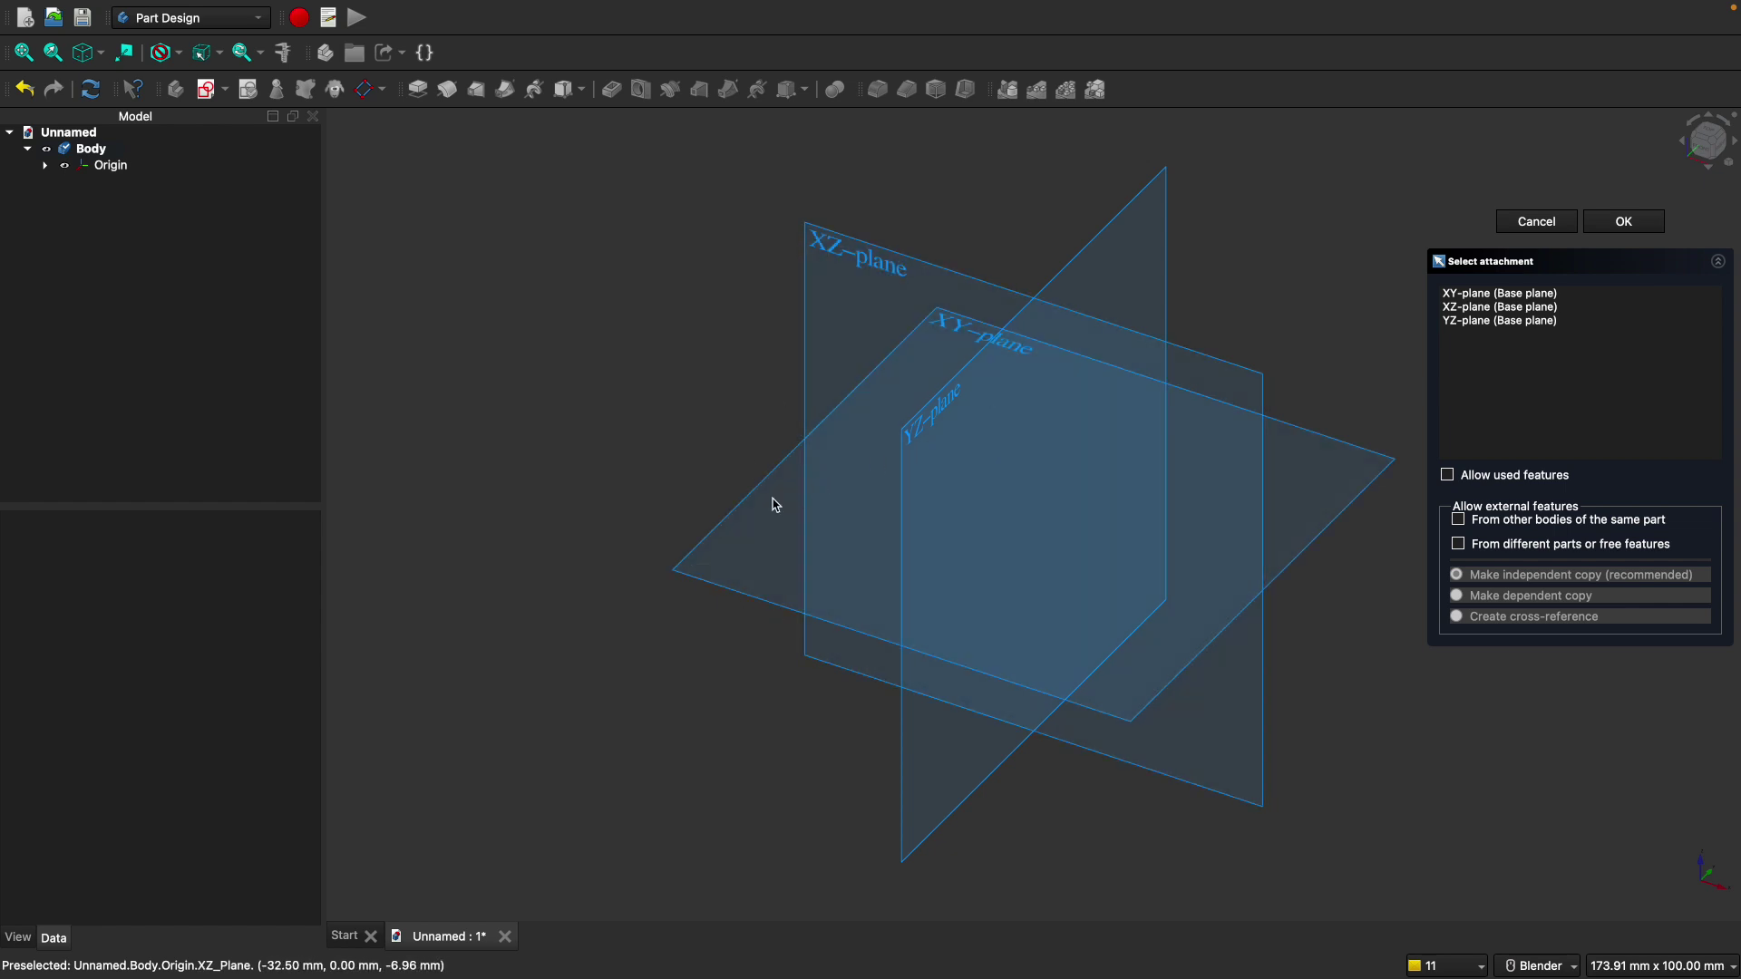
left_click(723, 526)
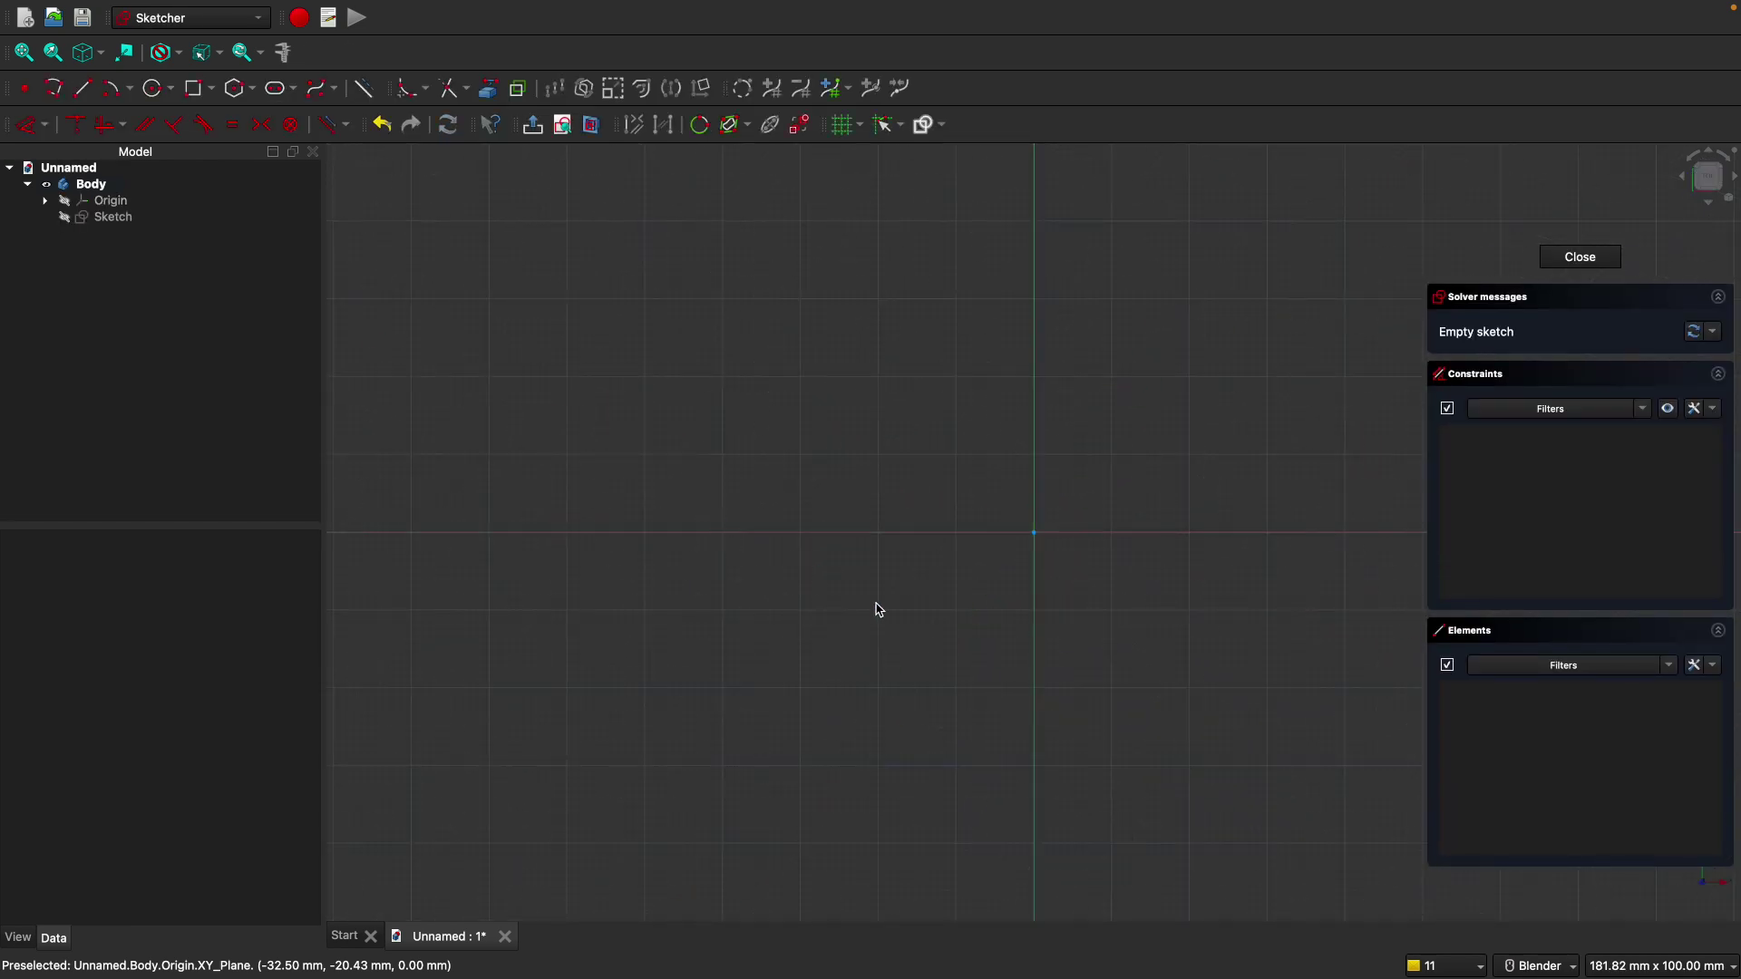
left_click(166, 27)
left_click(199, 319)
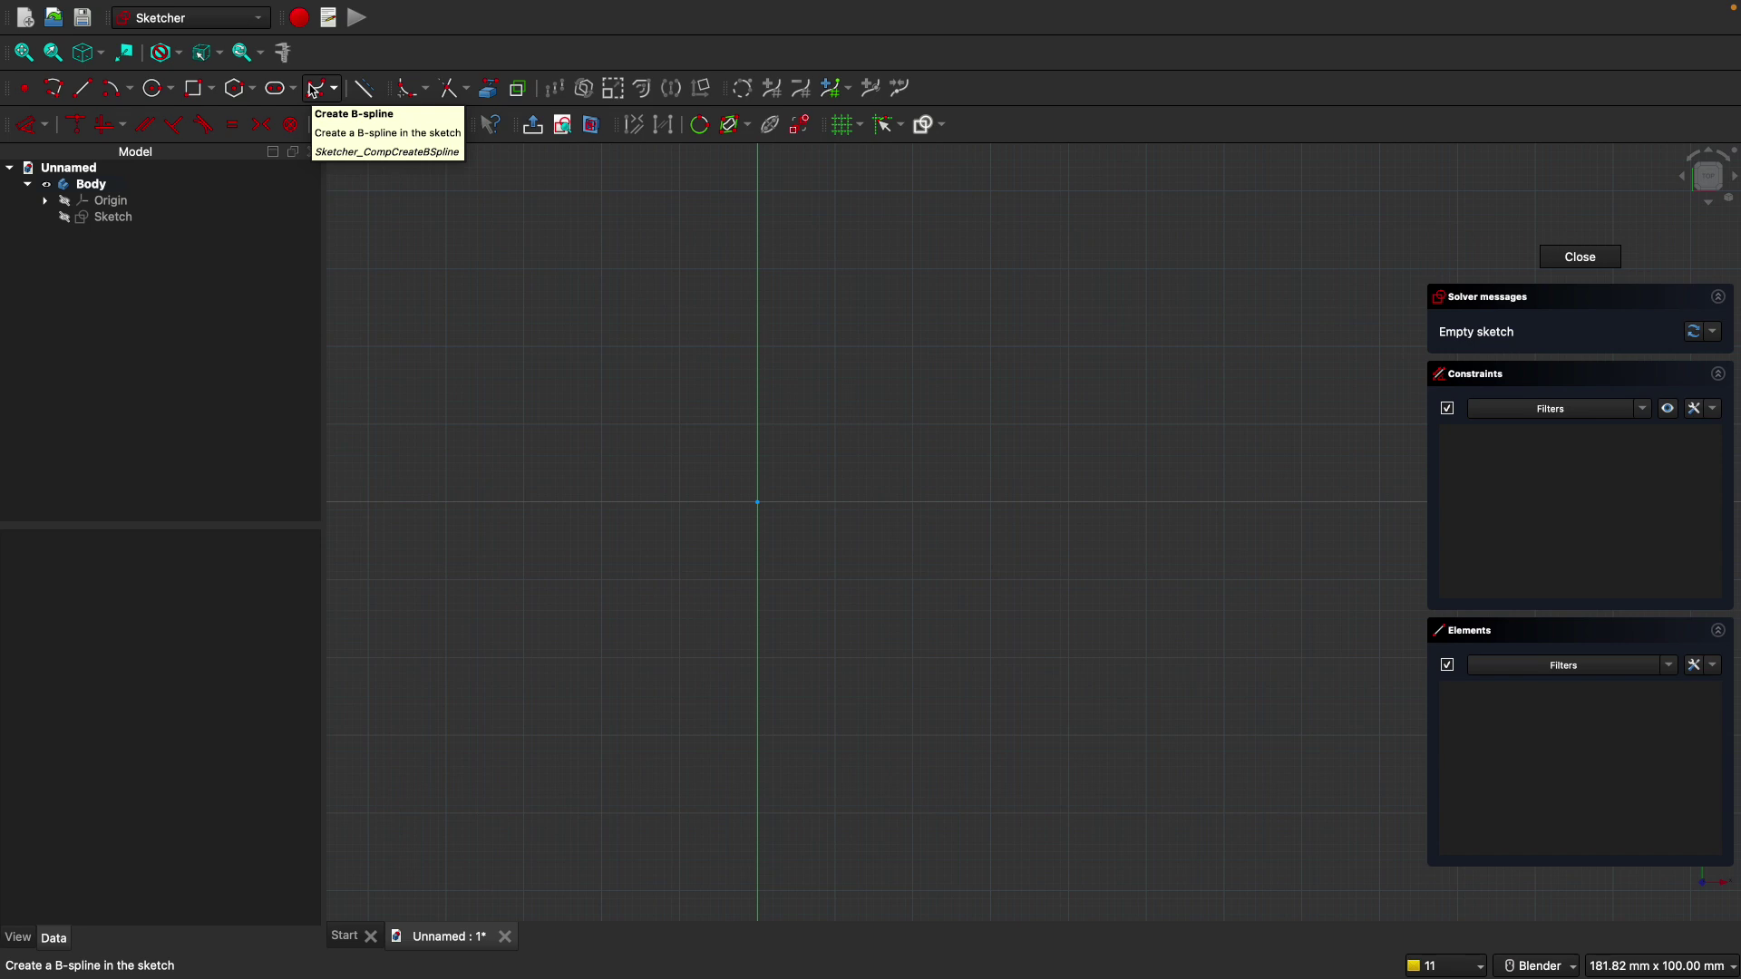
left_click(194, 89)
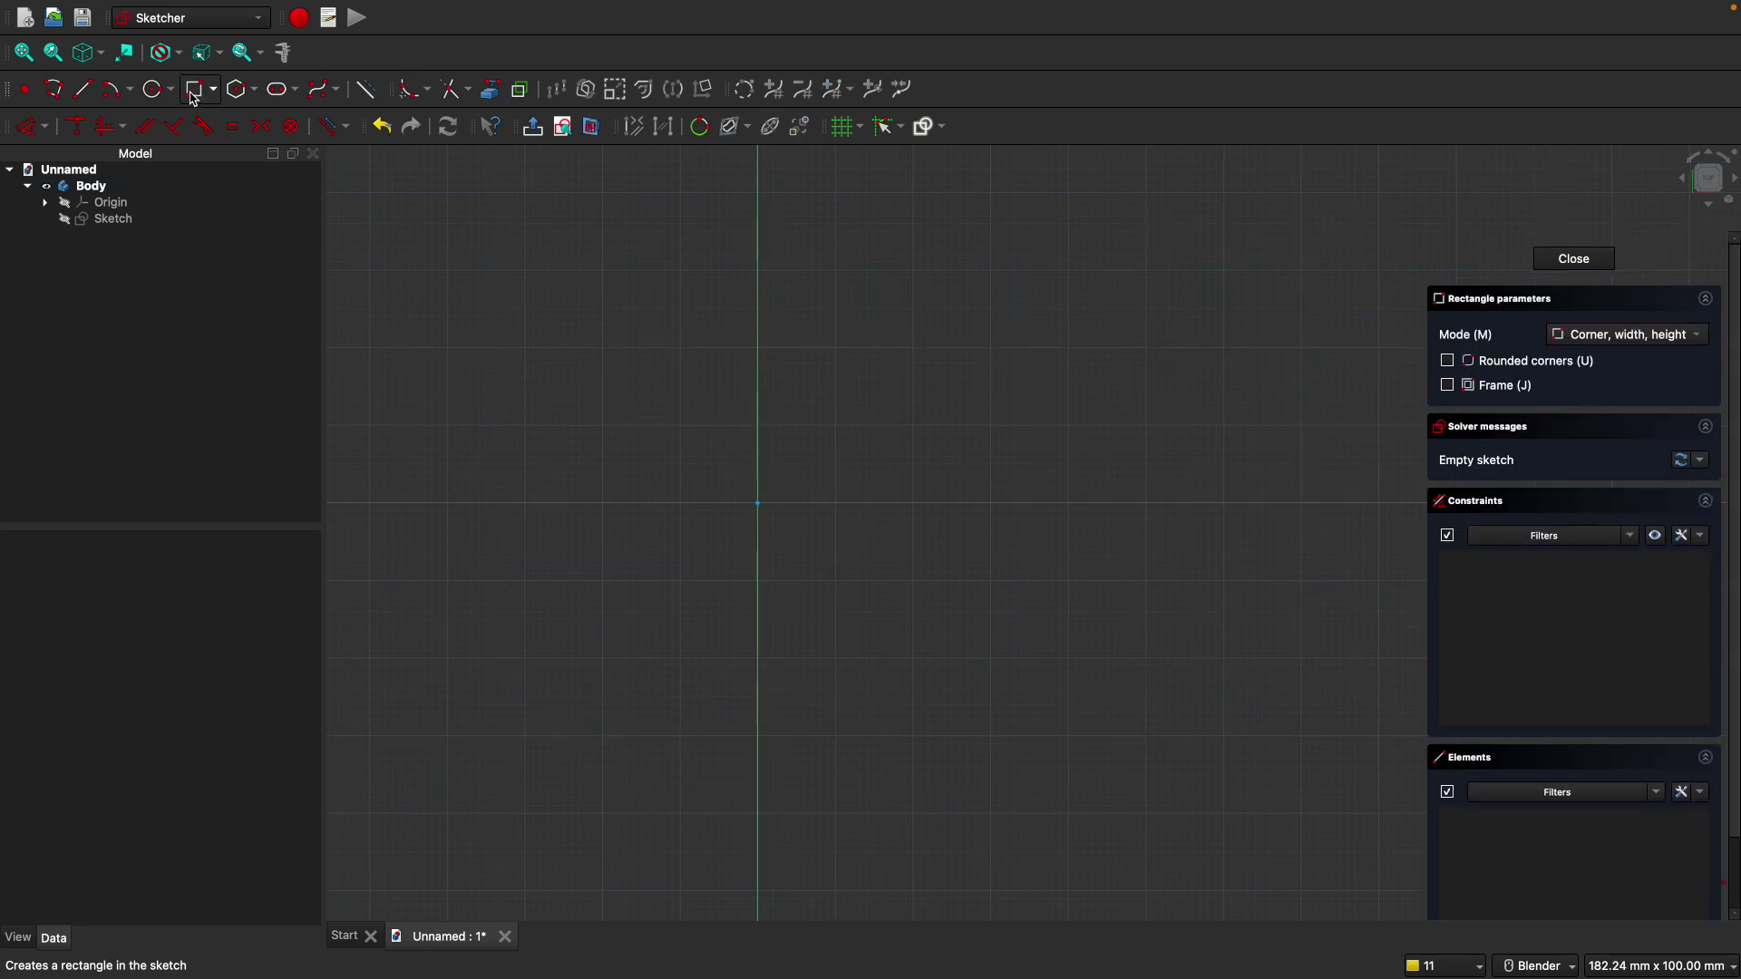
Draw a 42 × 42 mm square starting at the sketch origin.
left_click(757, 501)
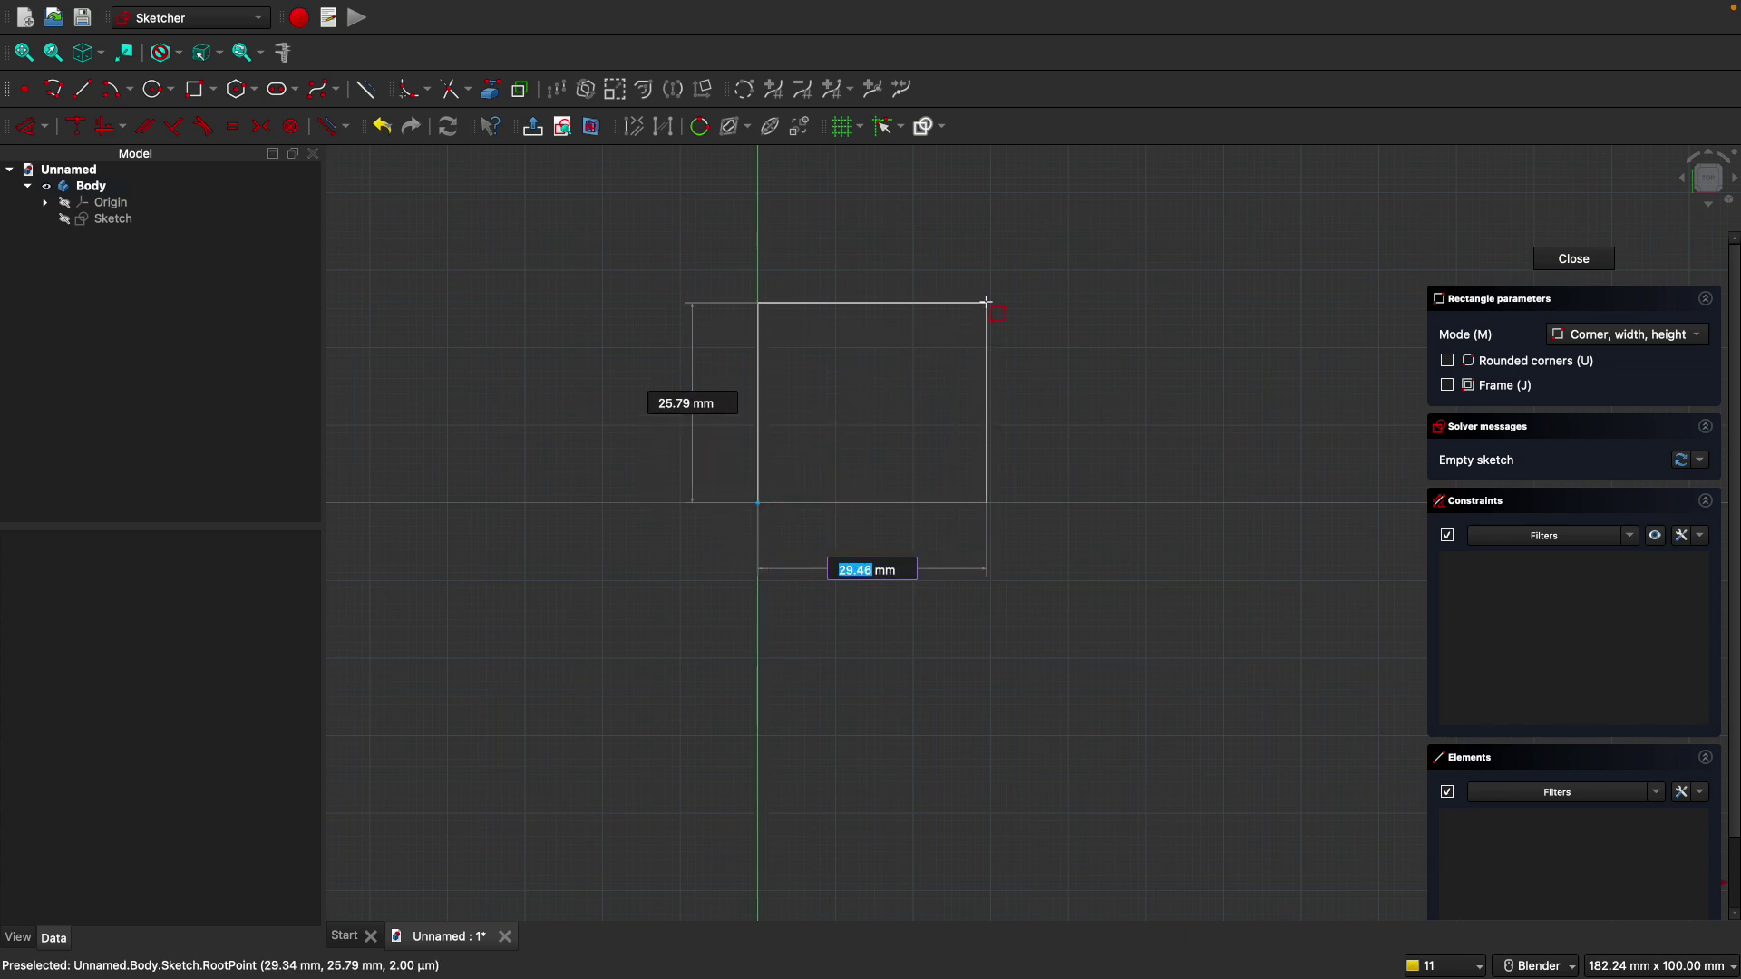
type("42")
key("Tab")
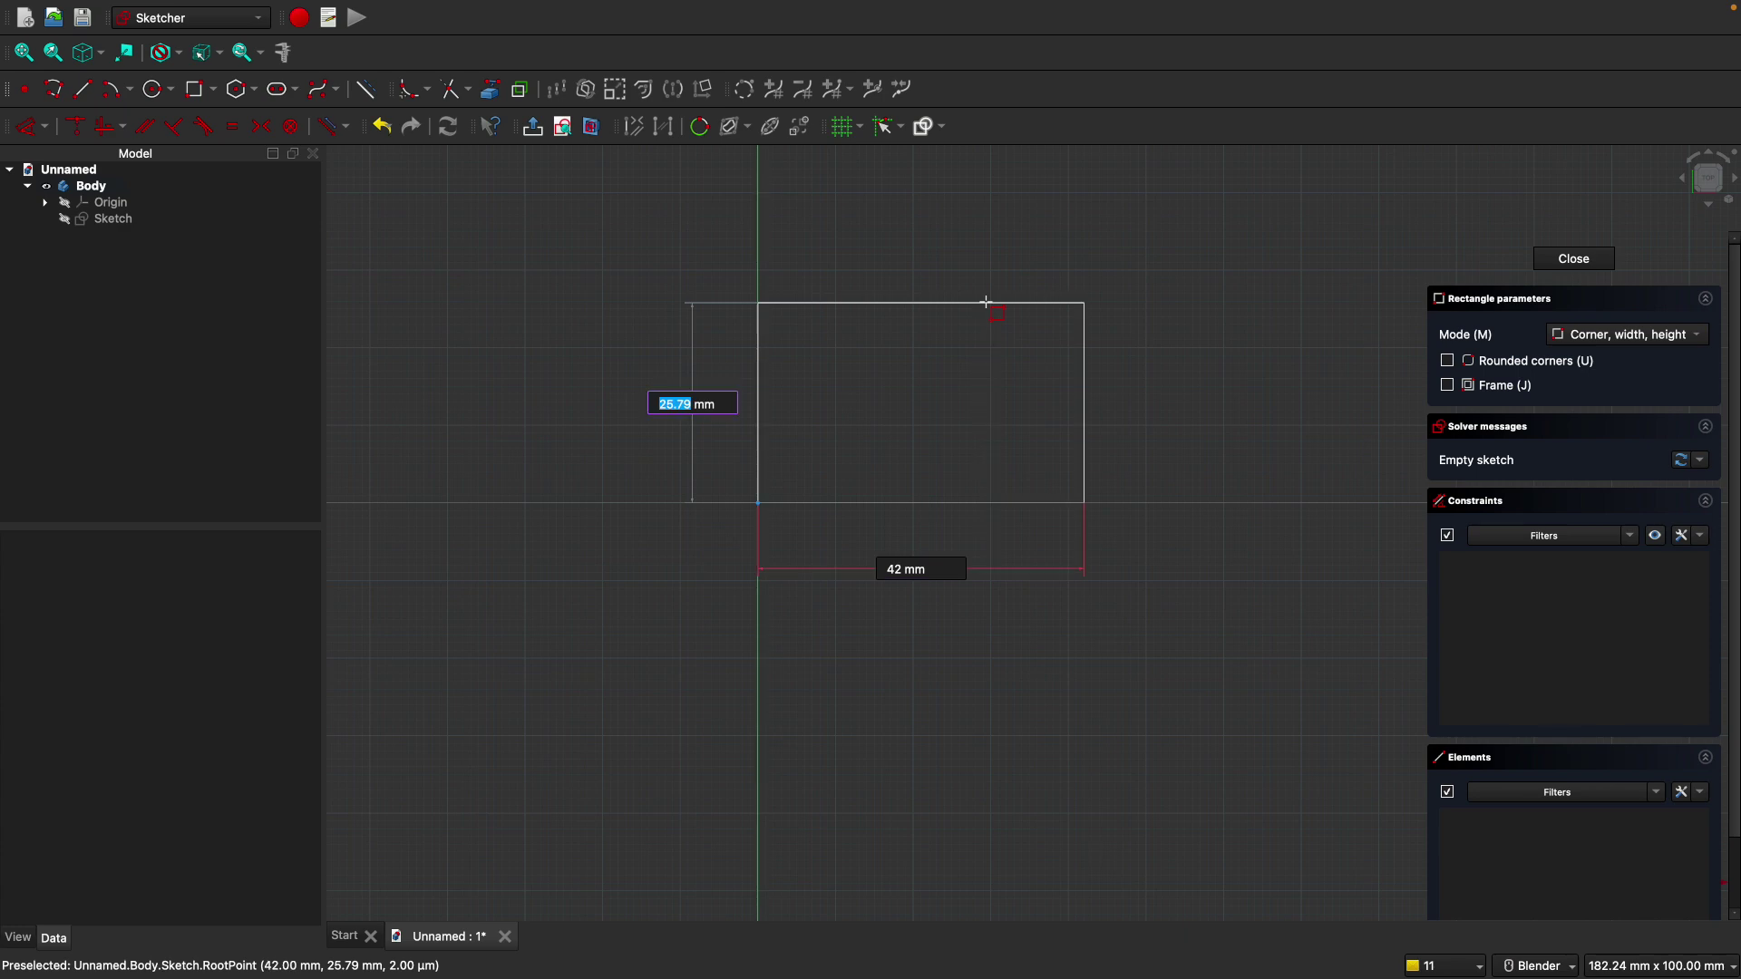
type("42")
key("Return")
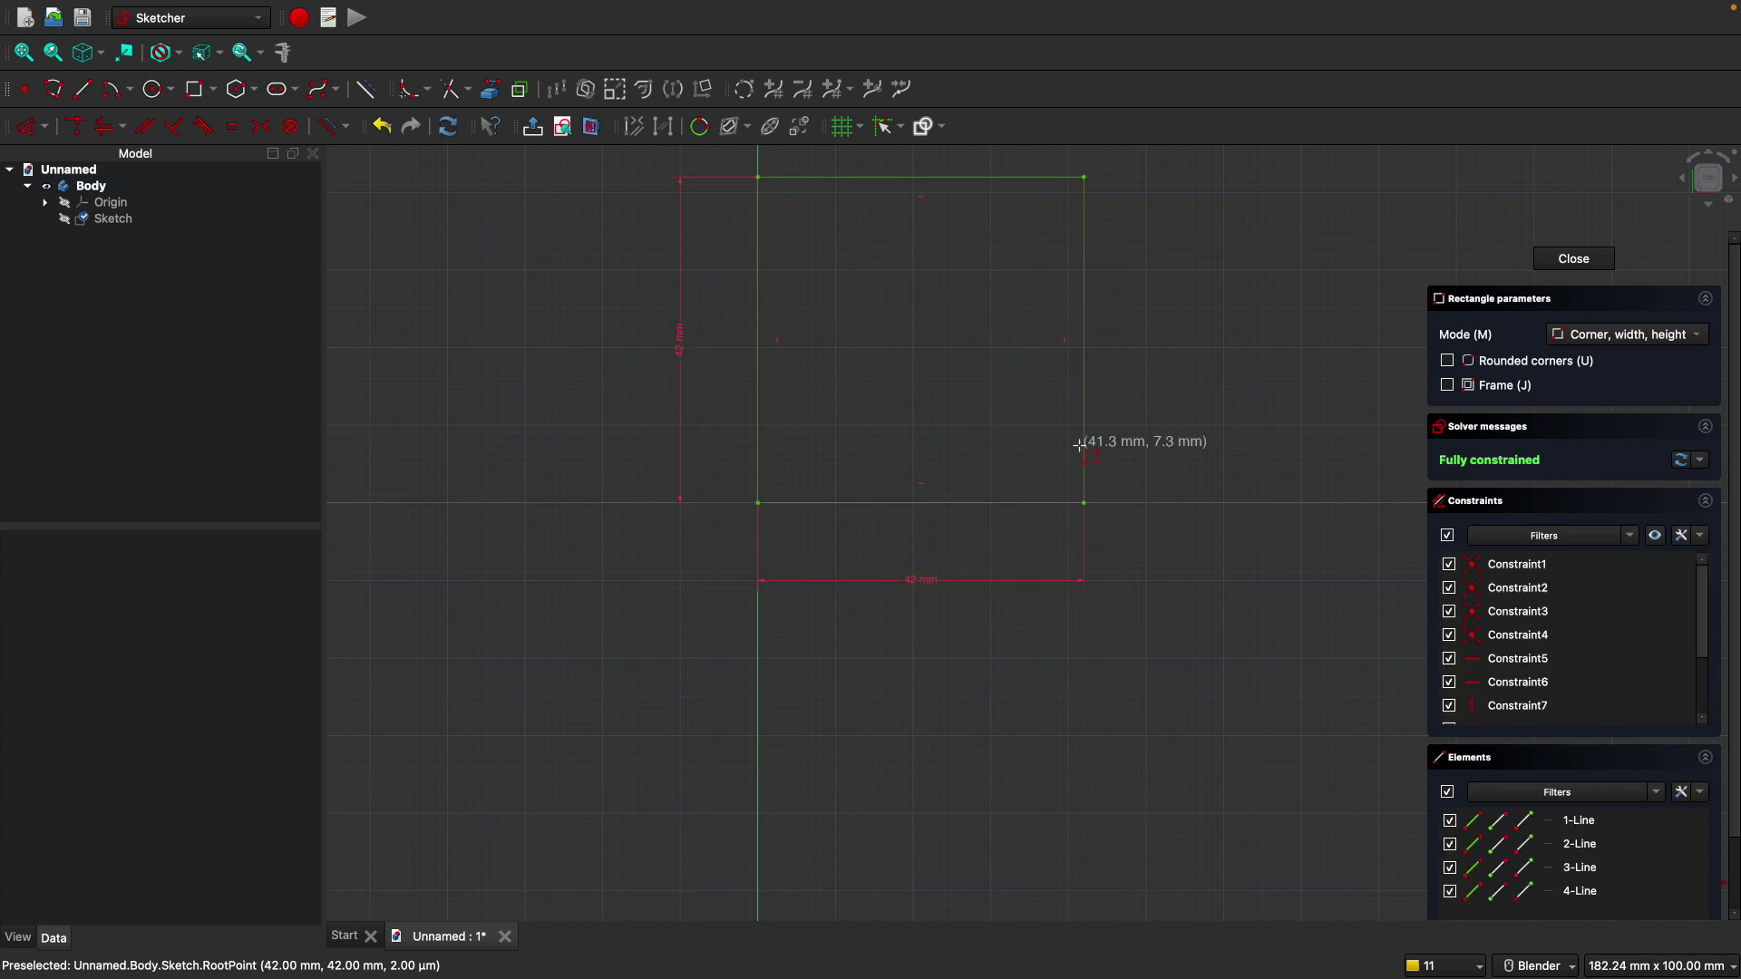
key("Escape")
Offset the square's four lines inward by -1 mm.
middle_click_drag(933, 350, 904, 491, "shift")
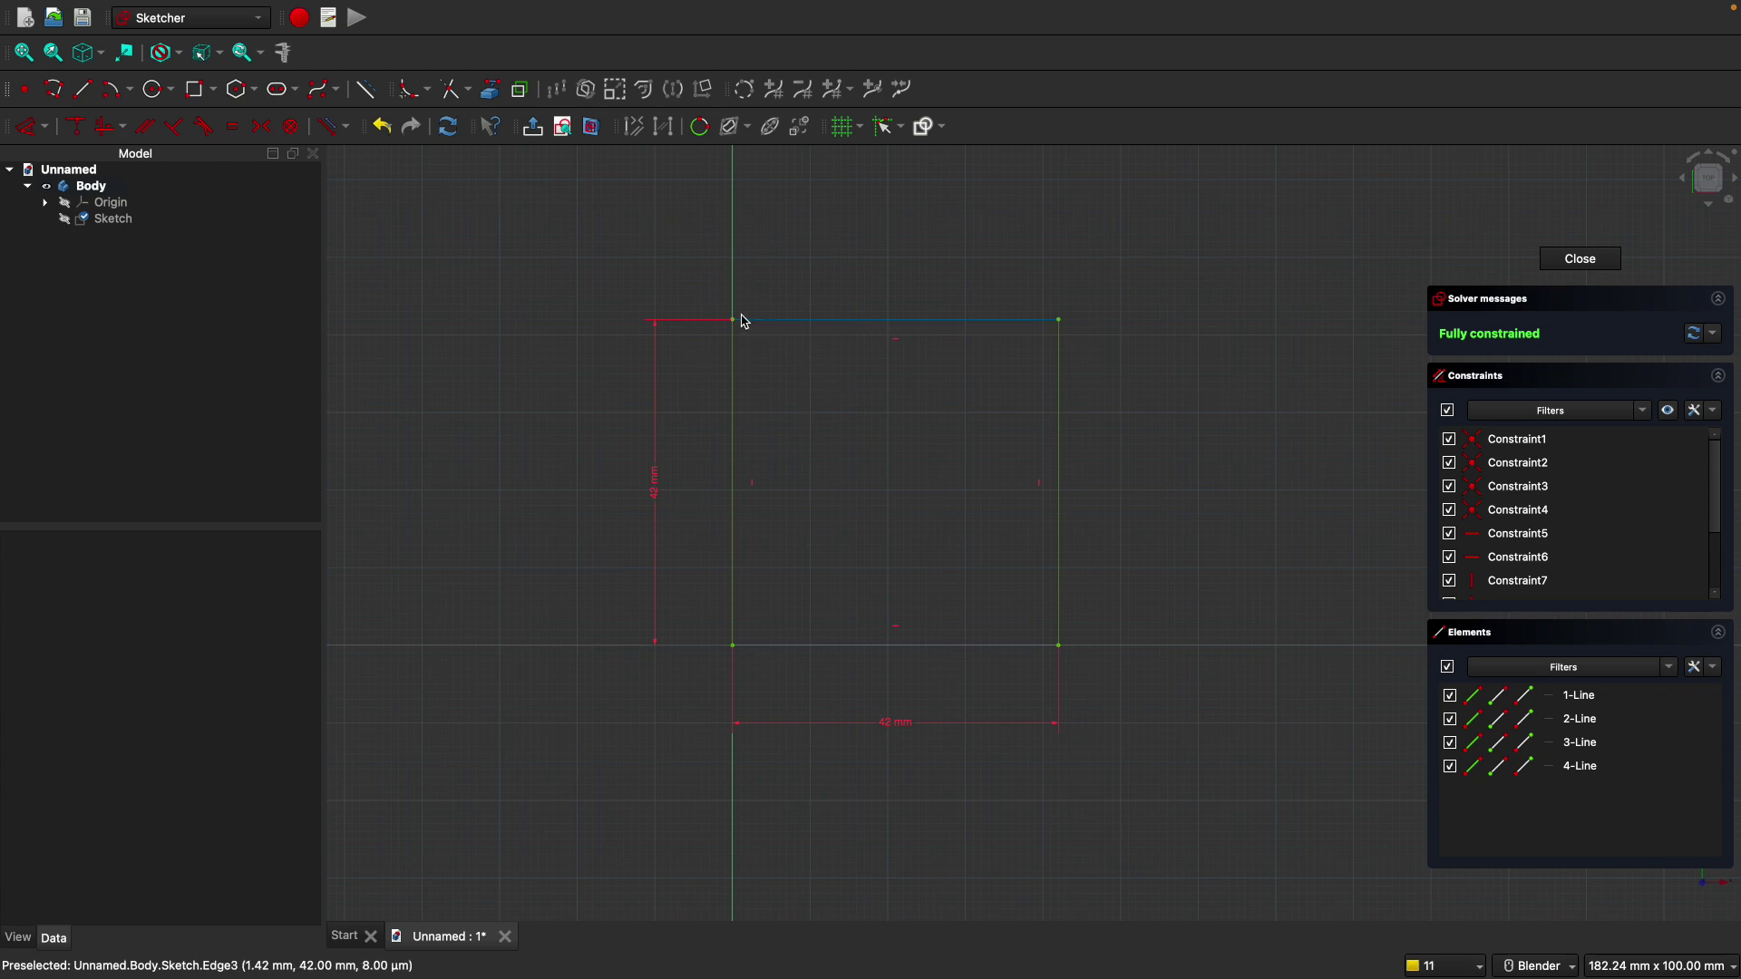
left_click_drag(715, 302, 1074, 680)
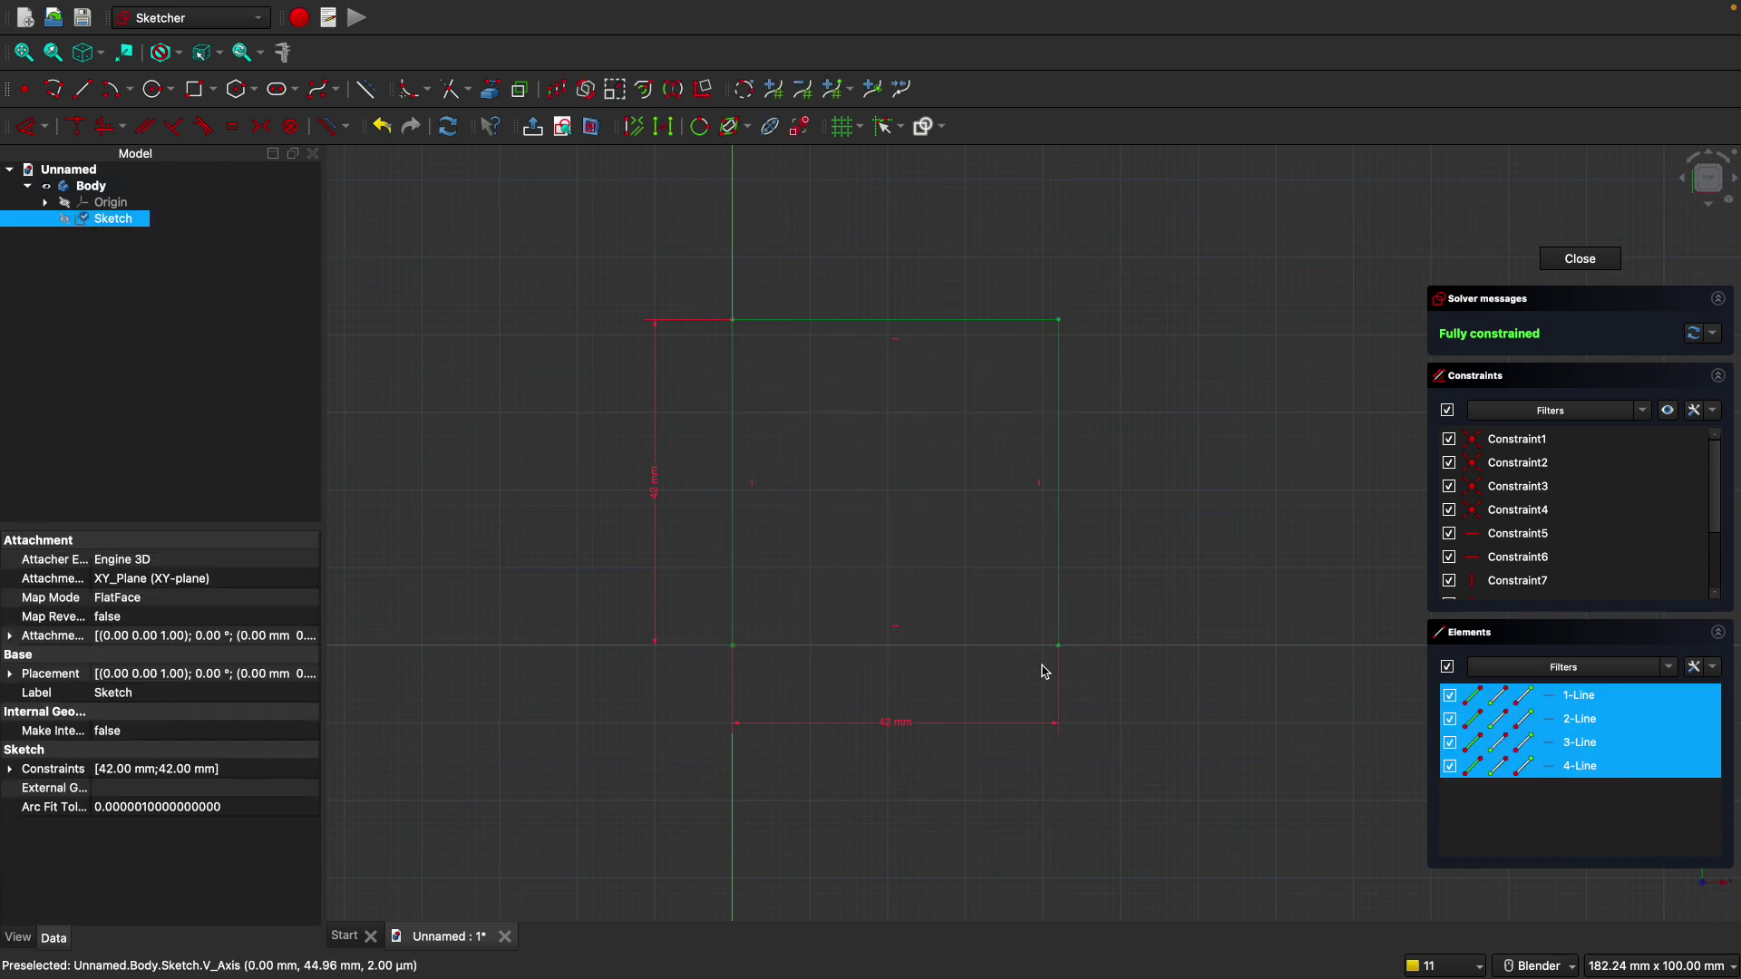
left_click(645, 90)
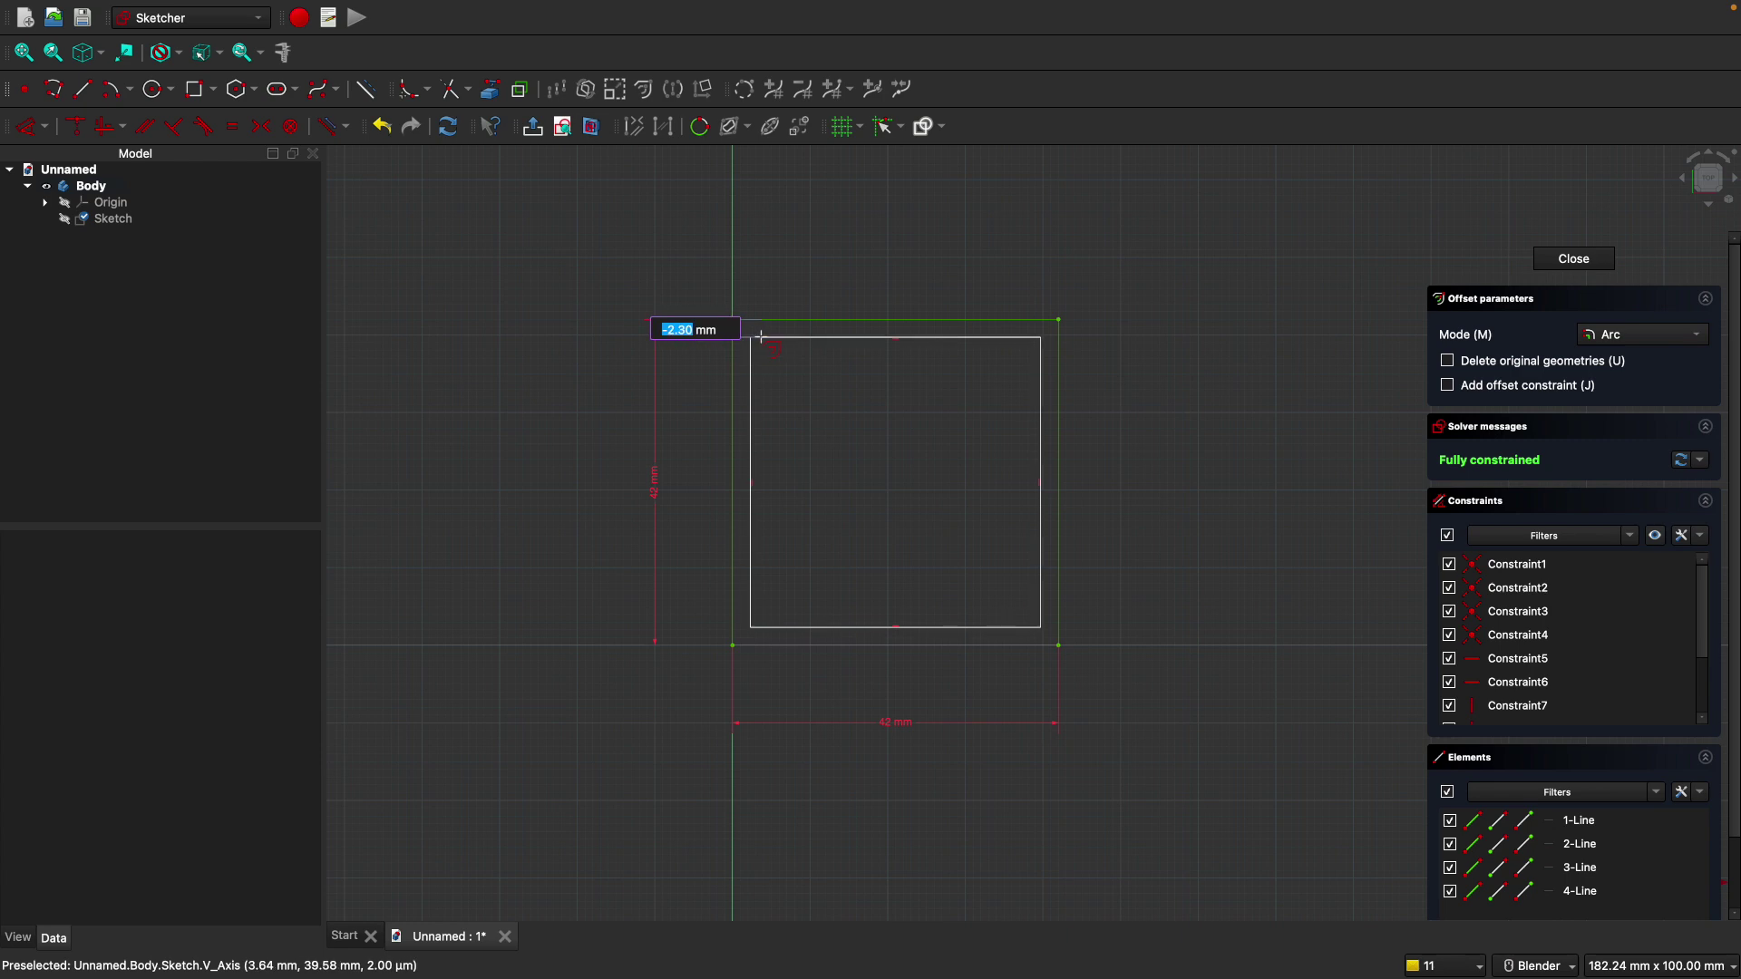
type("-1")
key("Return")
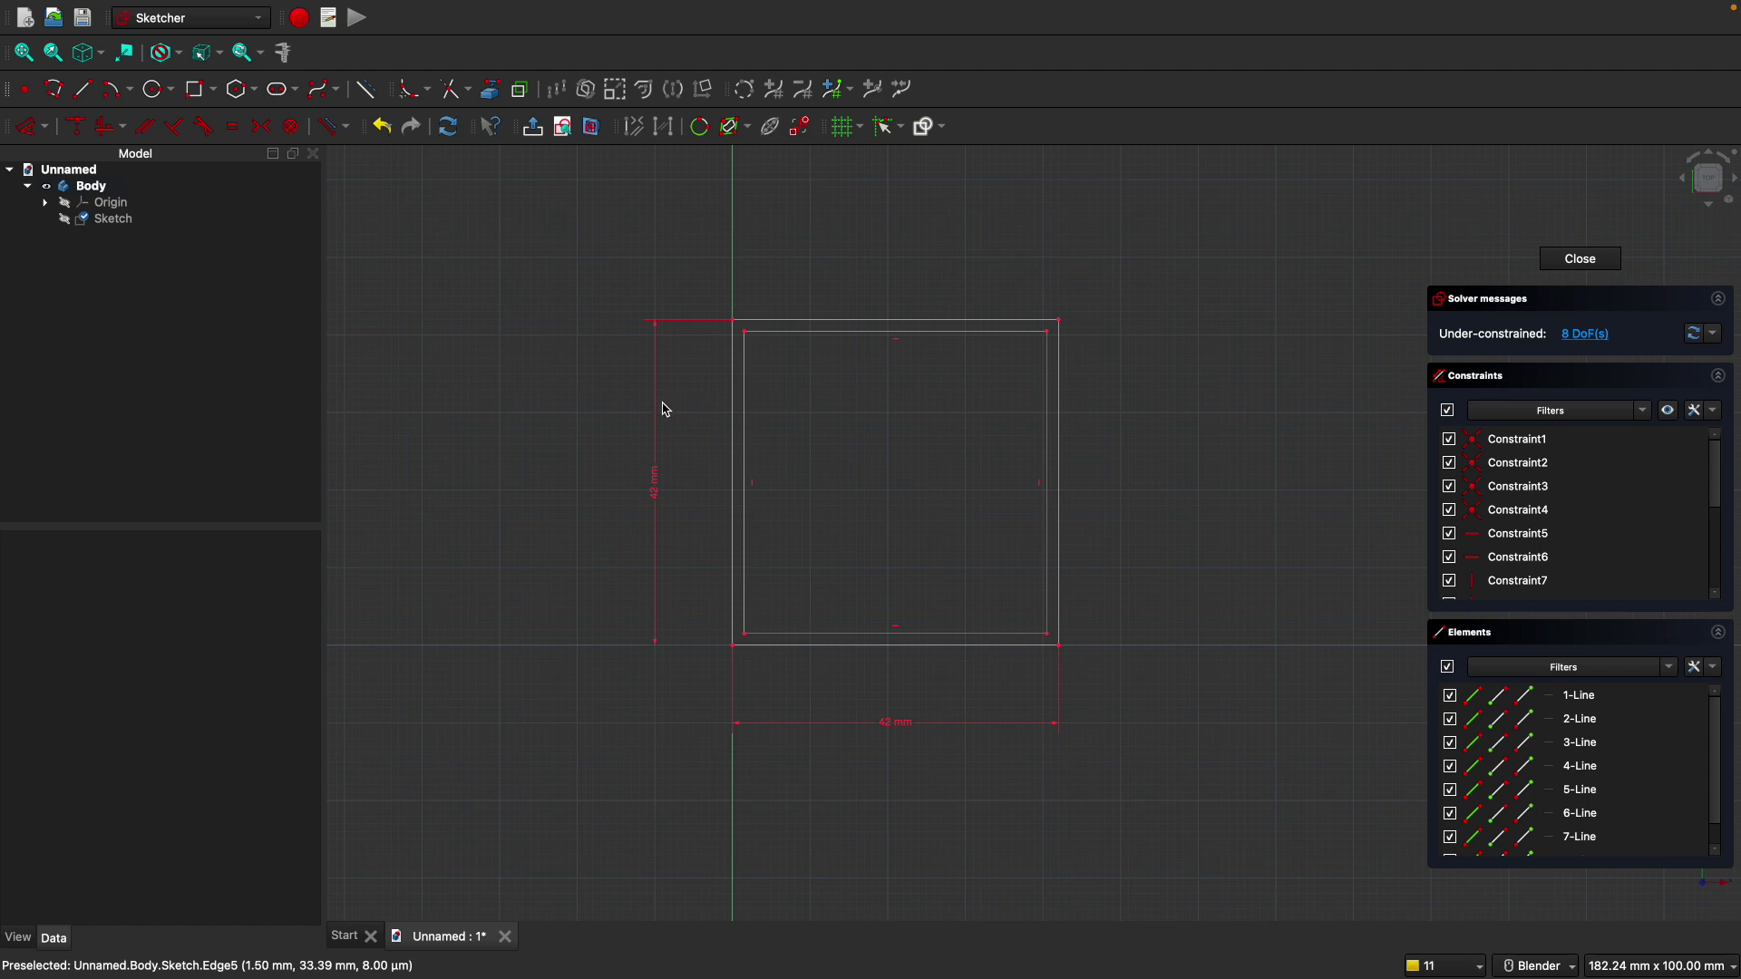
Undo the last change and draw a 36 × 36 mm square from the origin.
key("ctrl+z")
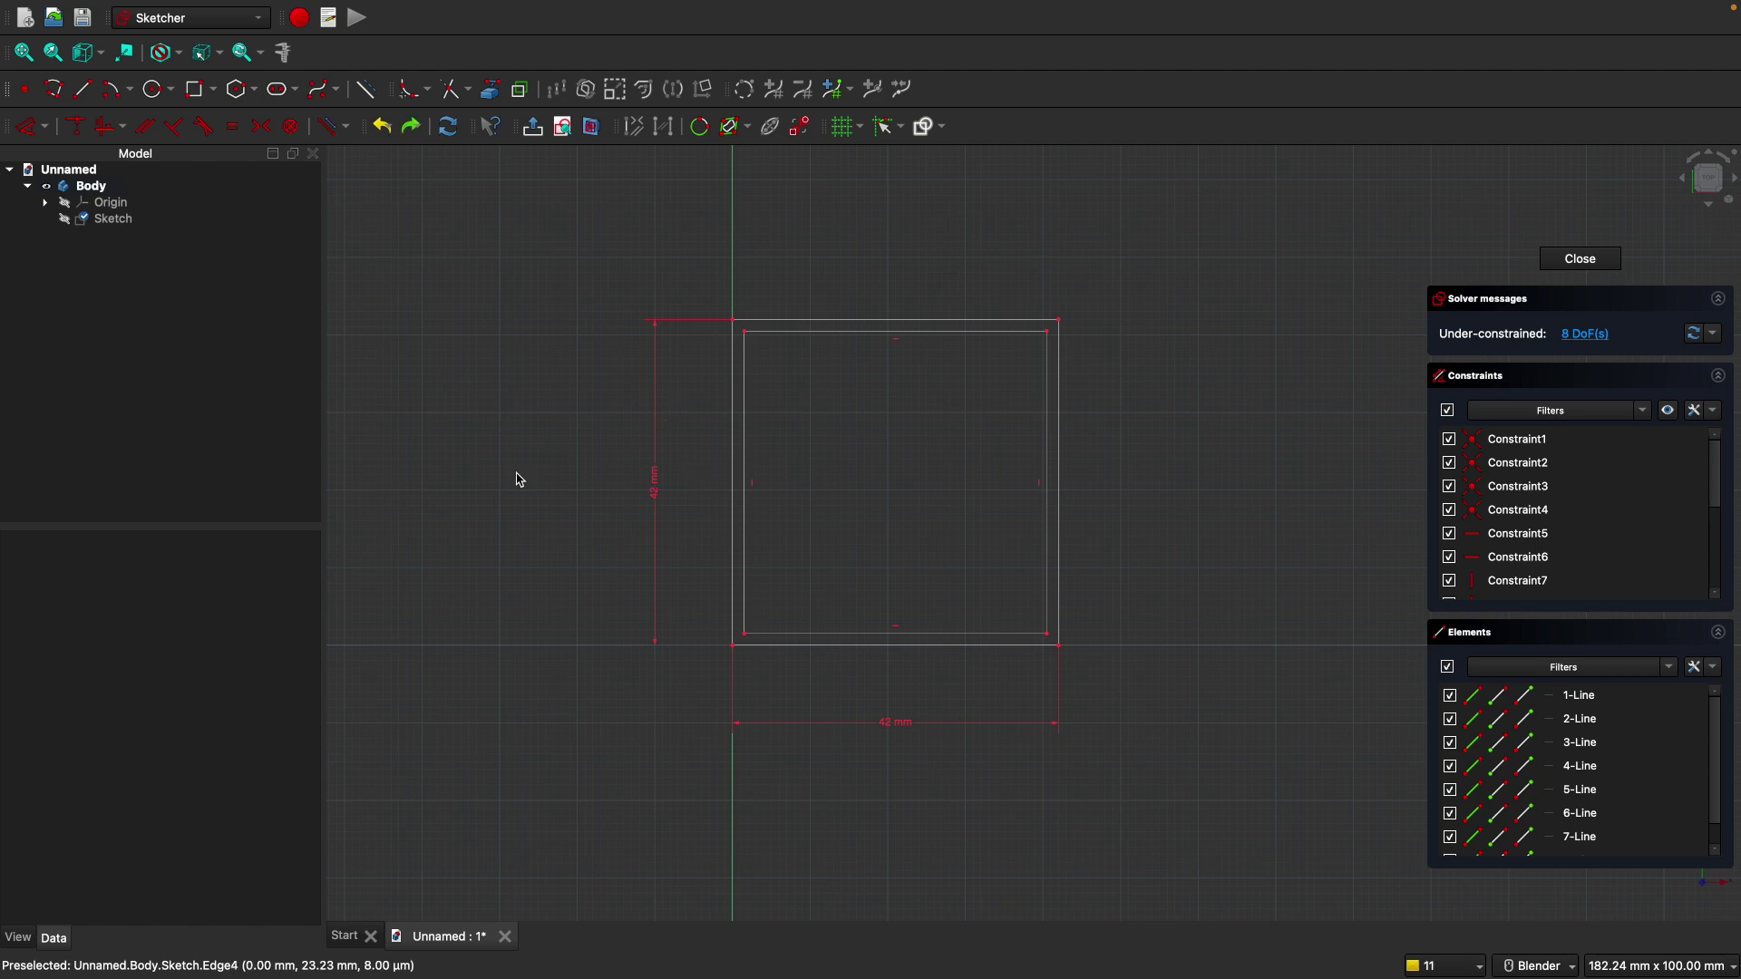
left_click(194, 89)
left_click(732, 646)
type("36")
key("Tab")
type("36")
key("Return")
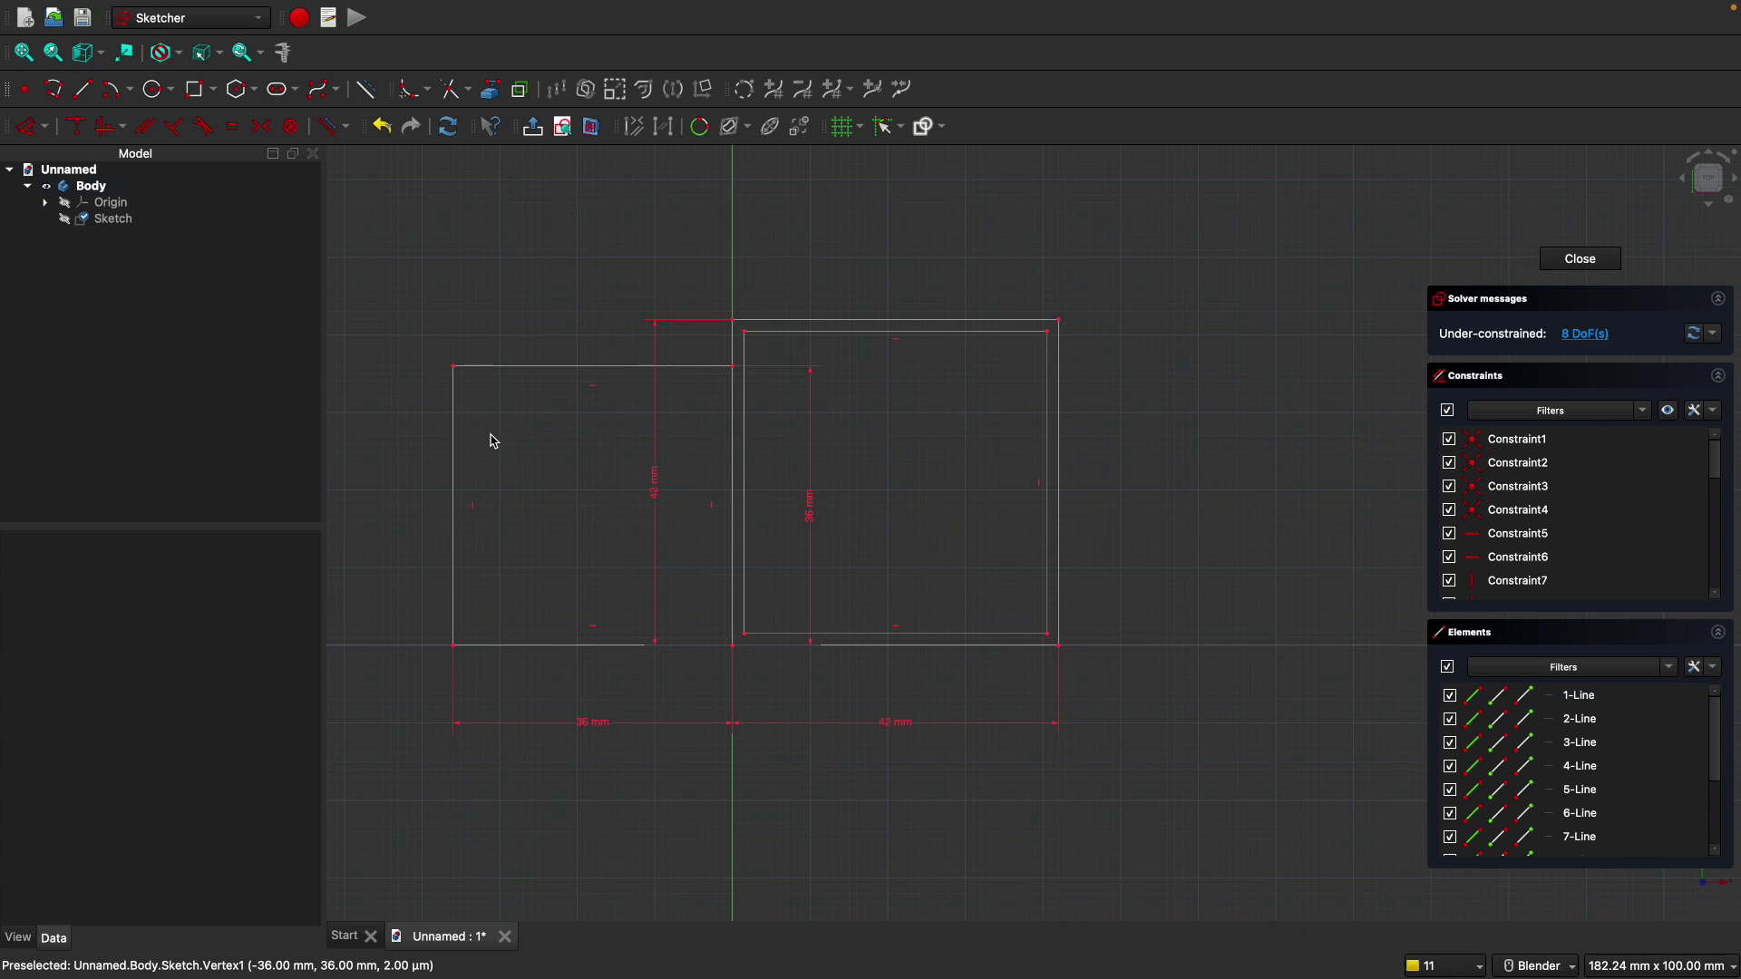
Offset the left square's lines inward by -1.5 mm.
left_click(419, 363)
left_click_drag(419, 363, 742, 674)
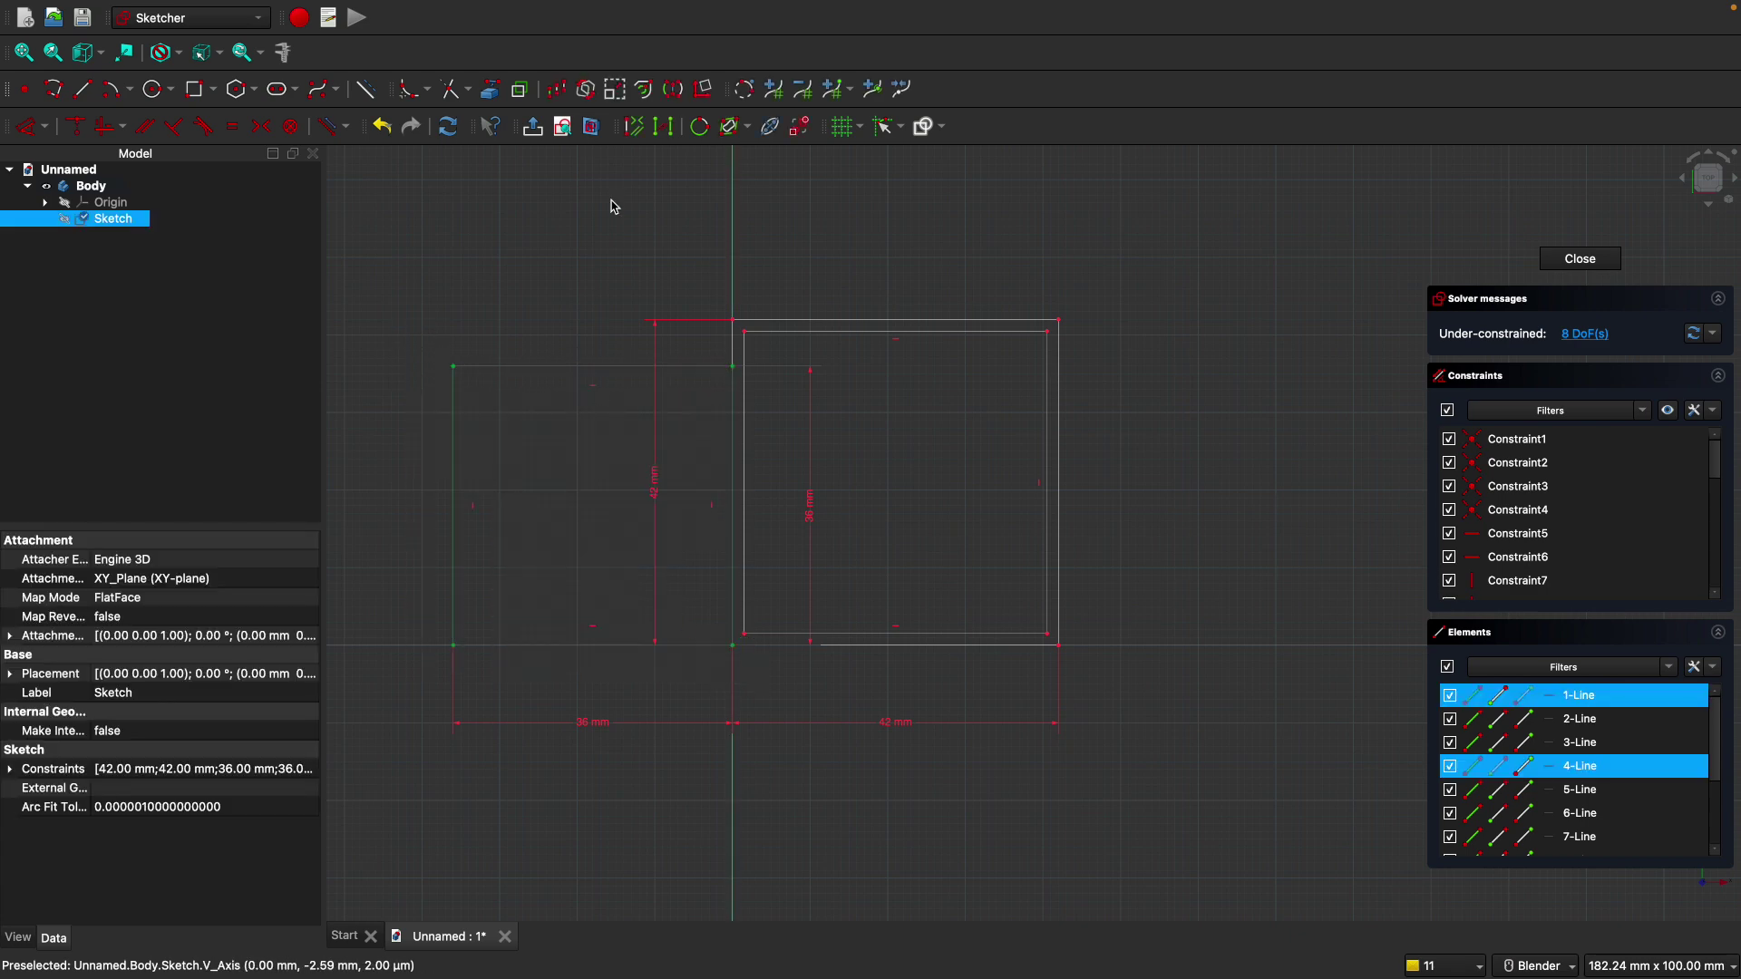
left_click(644, 89)
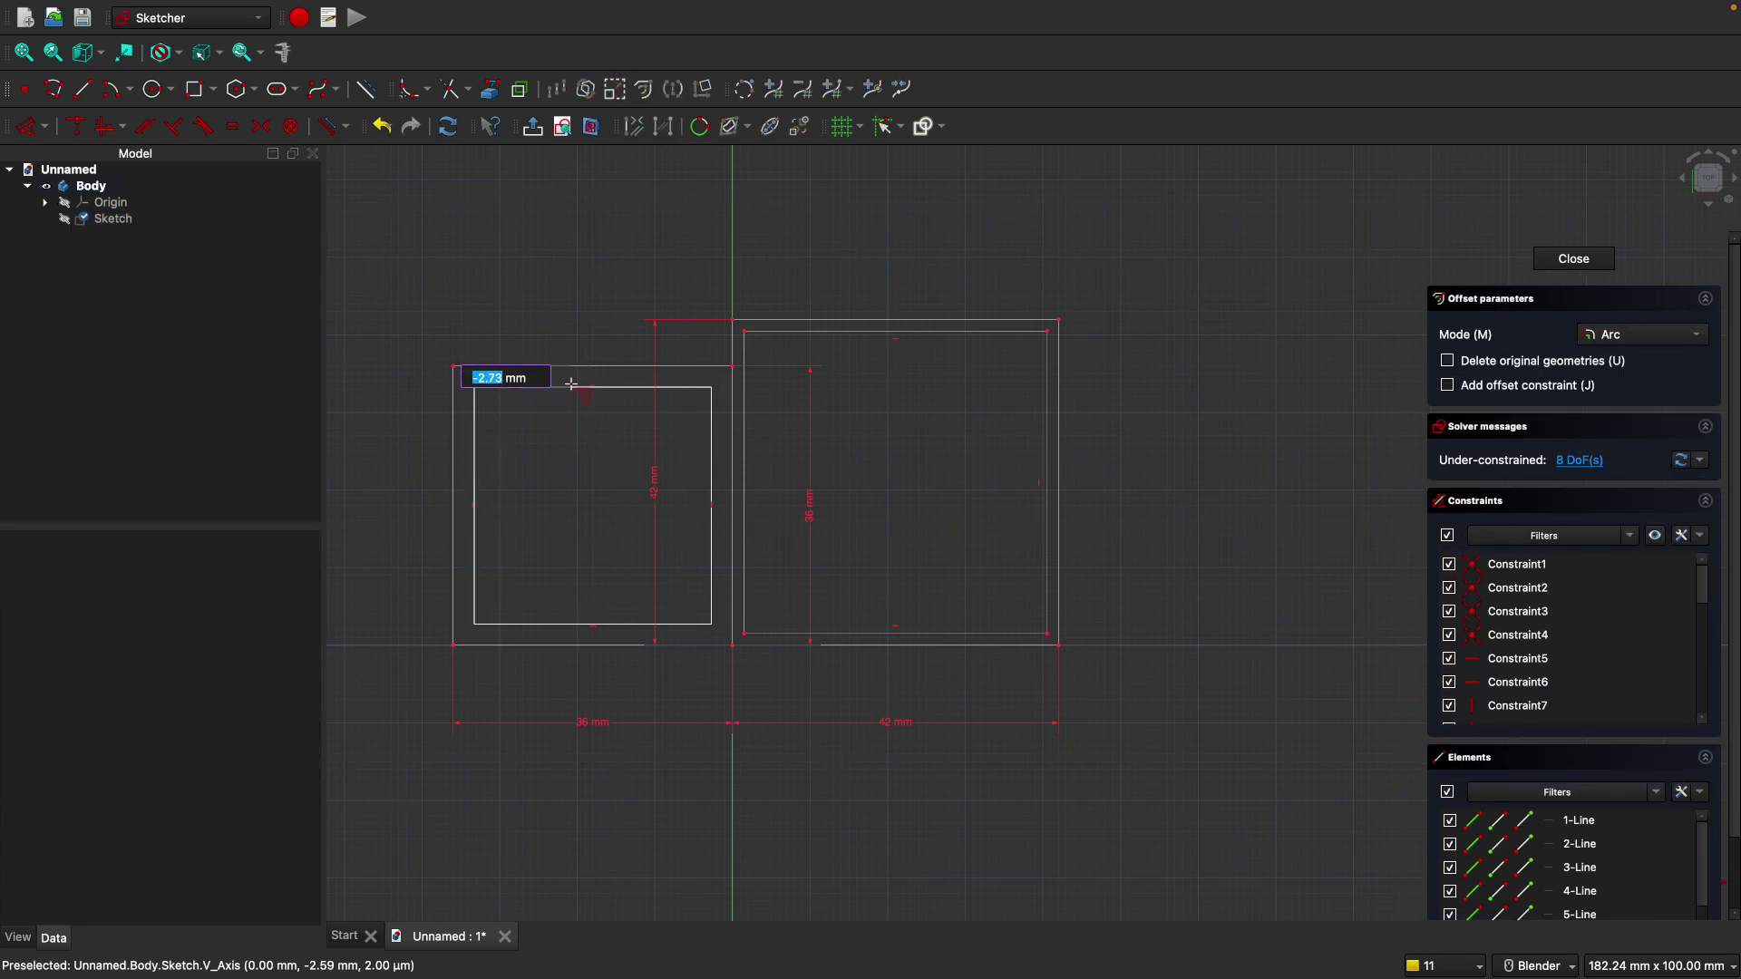
type("-1.")
key("Return")
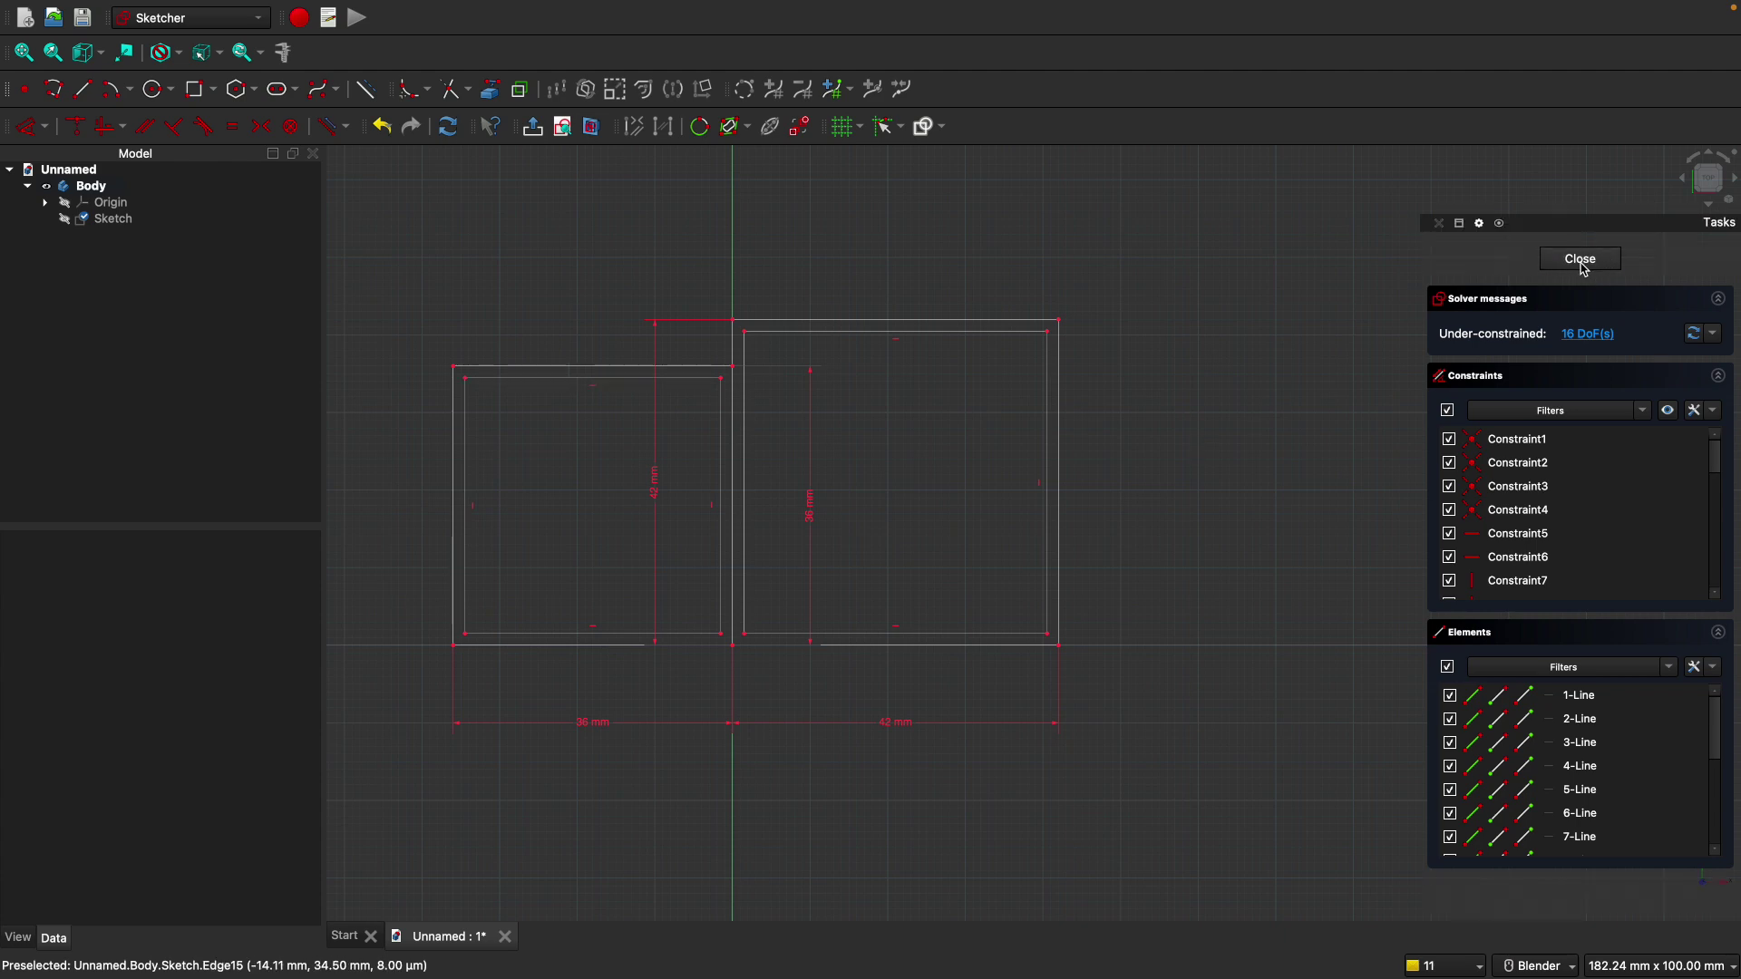
Close the sketch and centre the view on the two double-outlined compartments.
left_click(1582, 260)
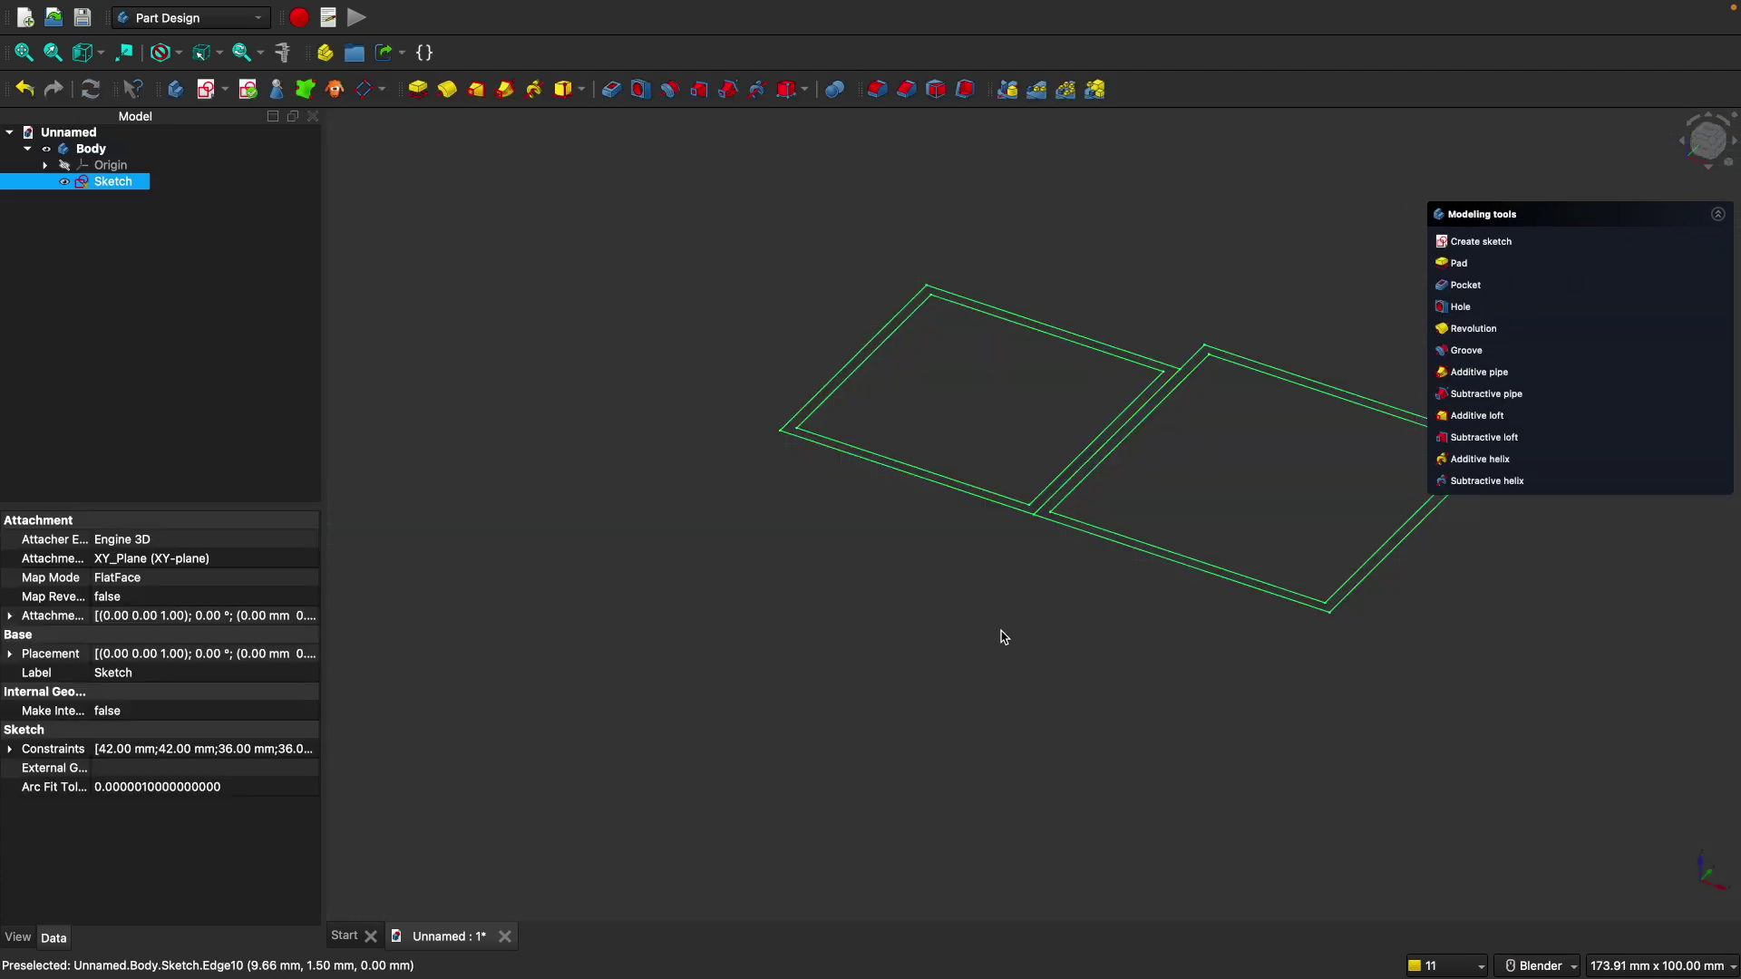
scroll(1014, 634, "up", 2)
mouse_move(888, 678)
middle_mouse_down("shift")
mouse_move(781, 708)
mouse_move(873, 219)
middle_mouse_up("shift")
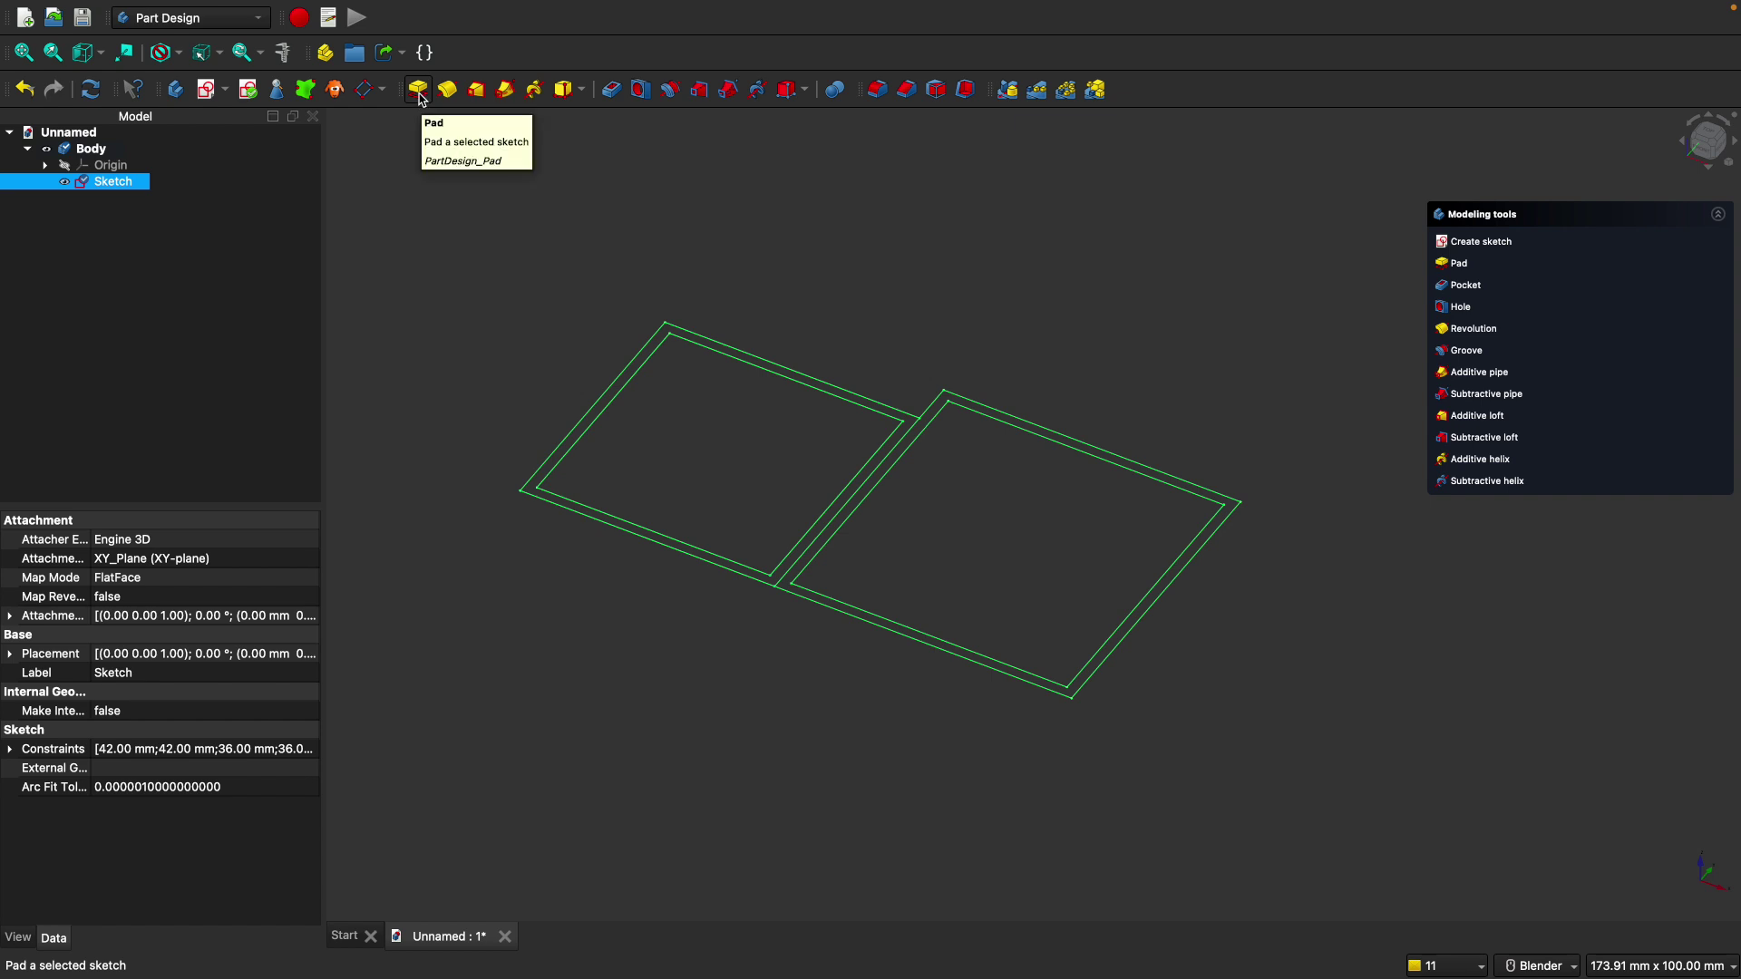
Pad the compartment sketch to a length of 48 mm.
left_click(423, 99)
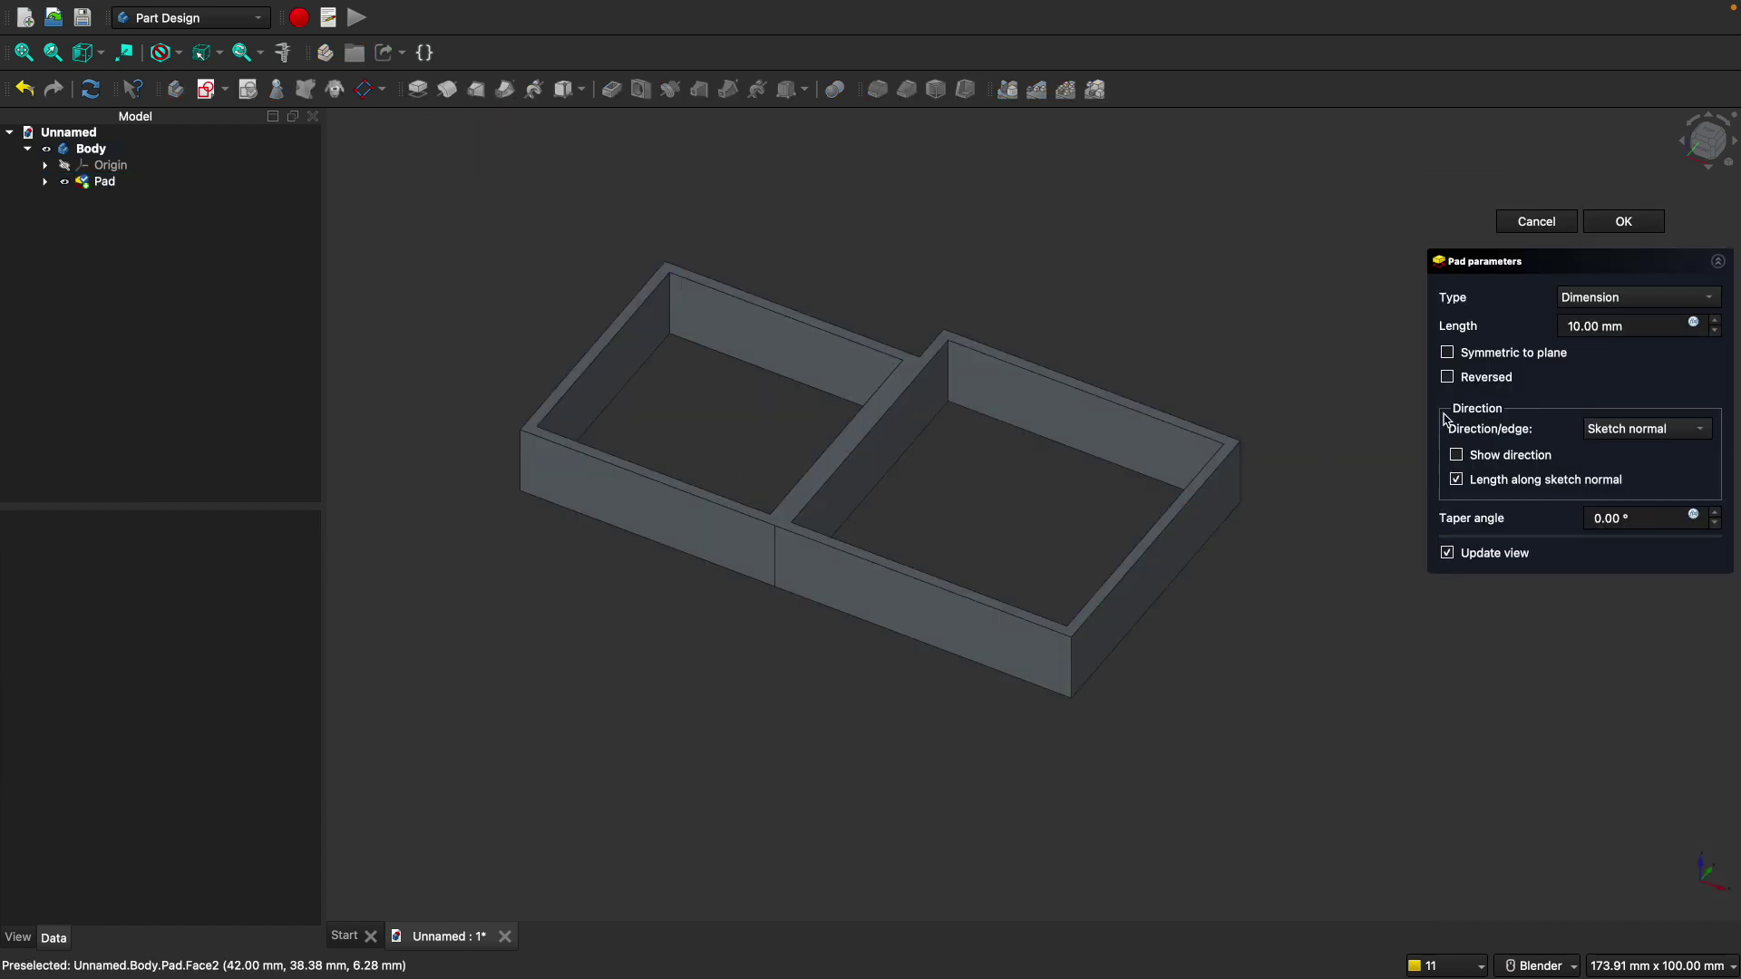
left_click(1579, 329)
key("BackSpace")
key("BackSpace")
type("48")
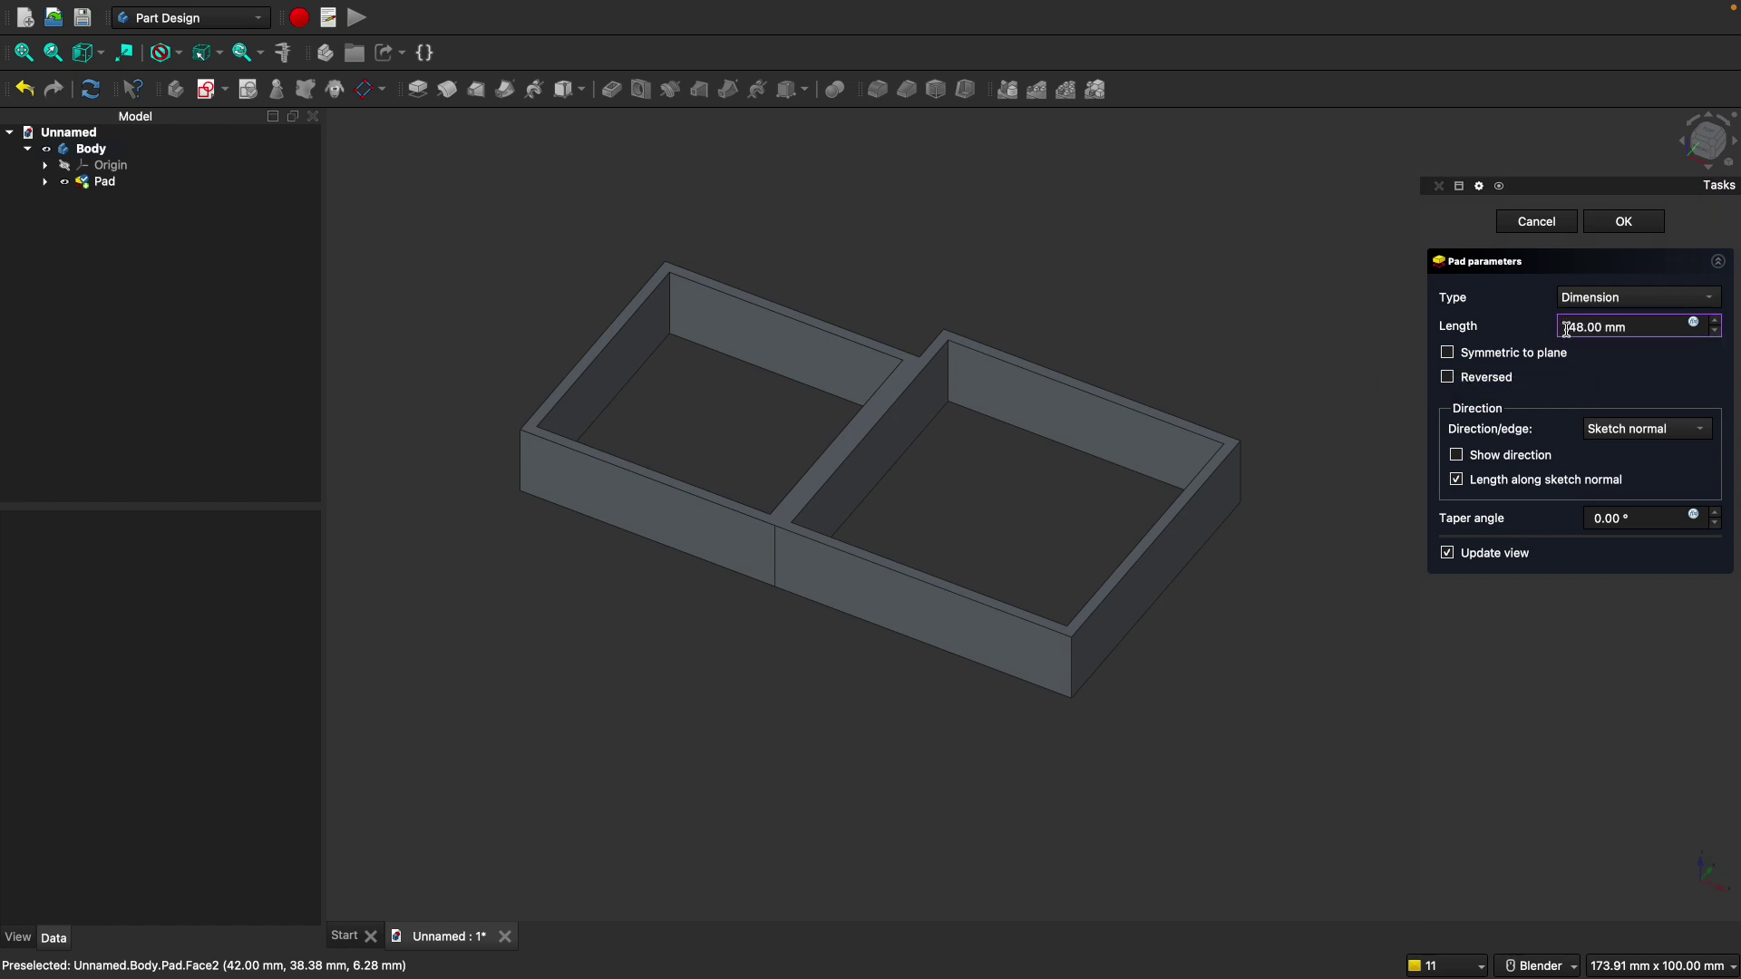
left_click(1624, 223)
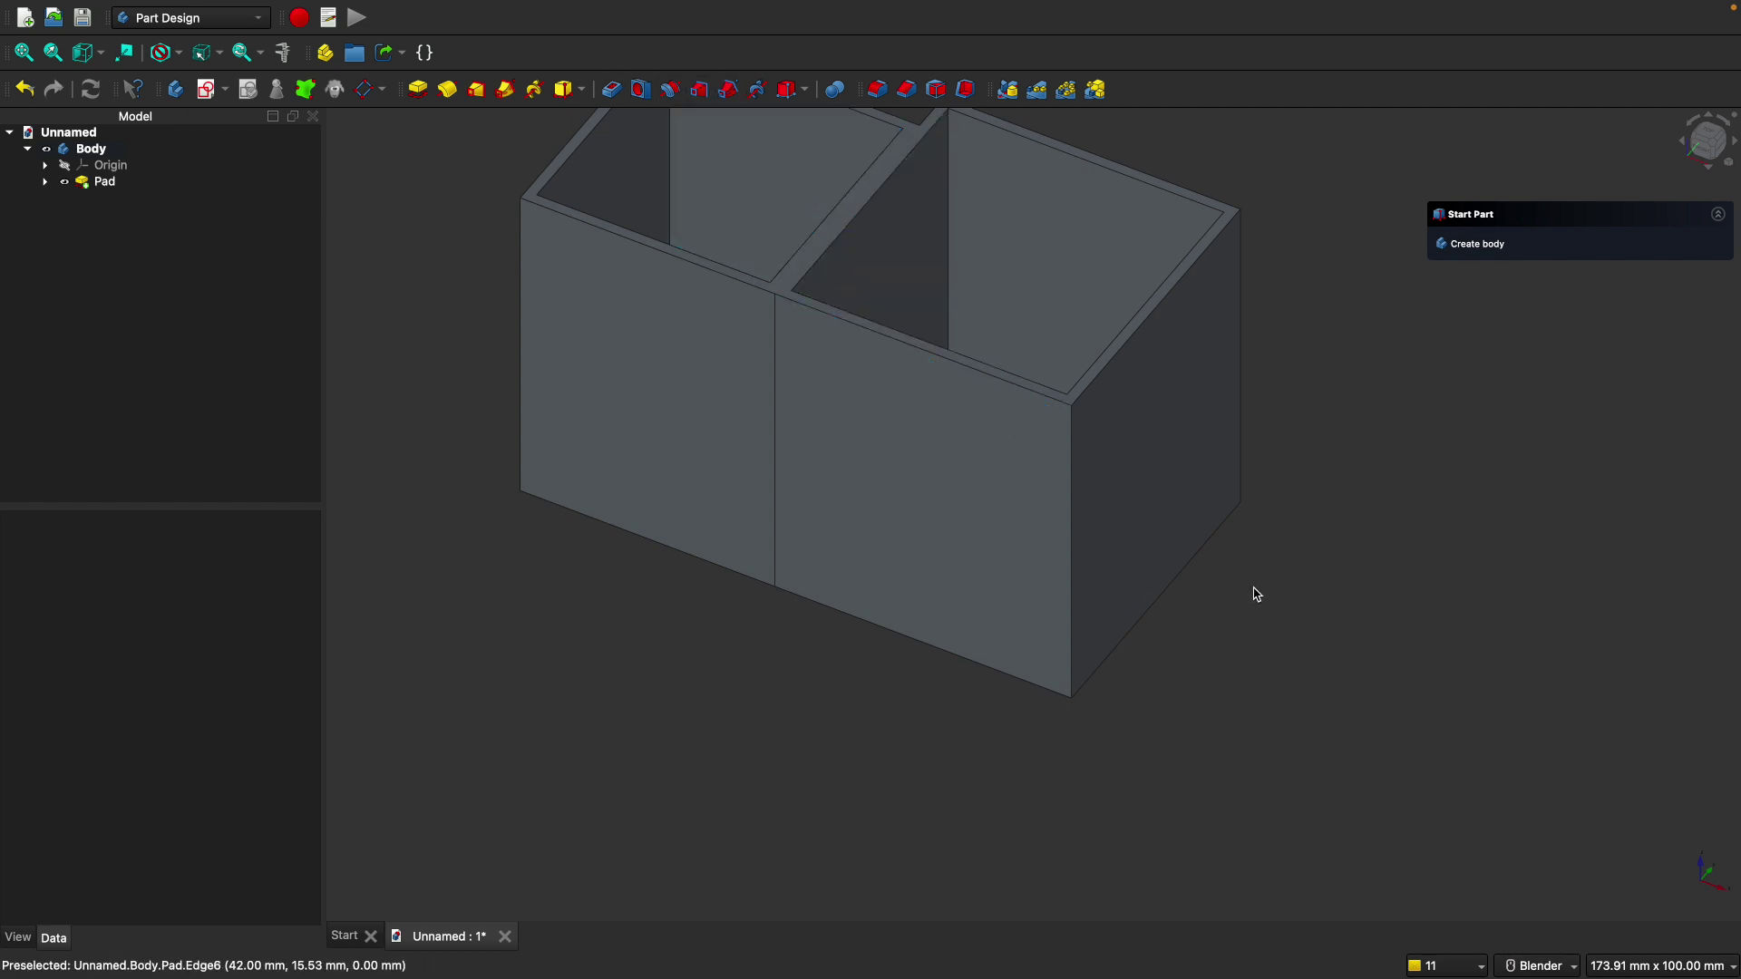
middle_click_drag(1278, 548, 1243, 629, "shift")
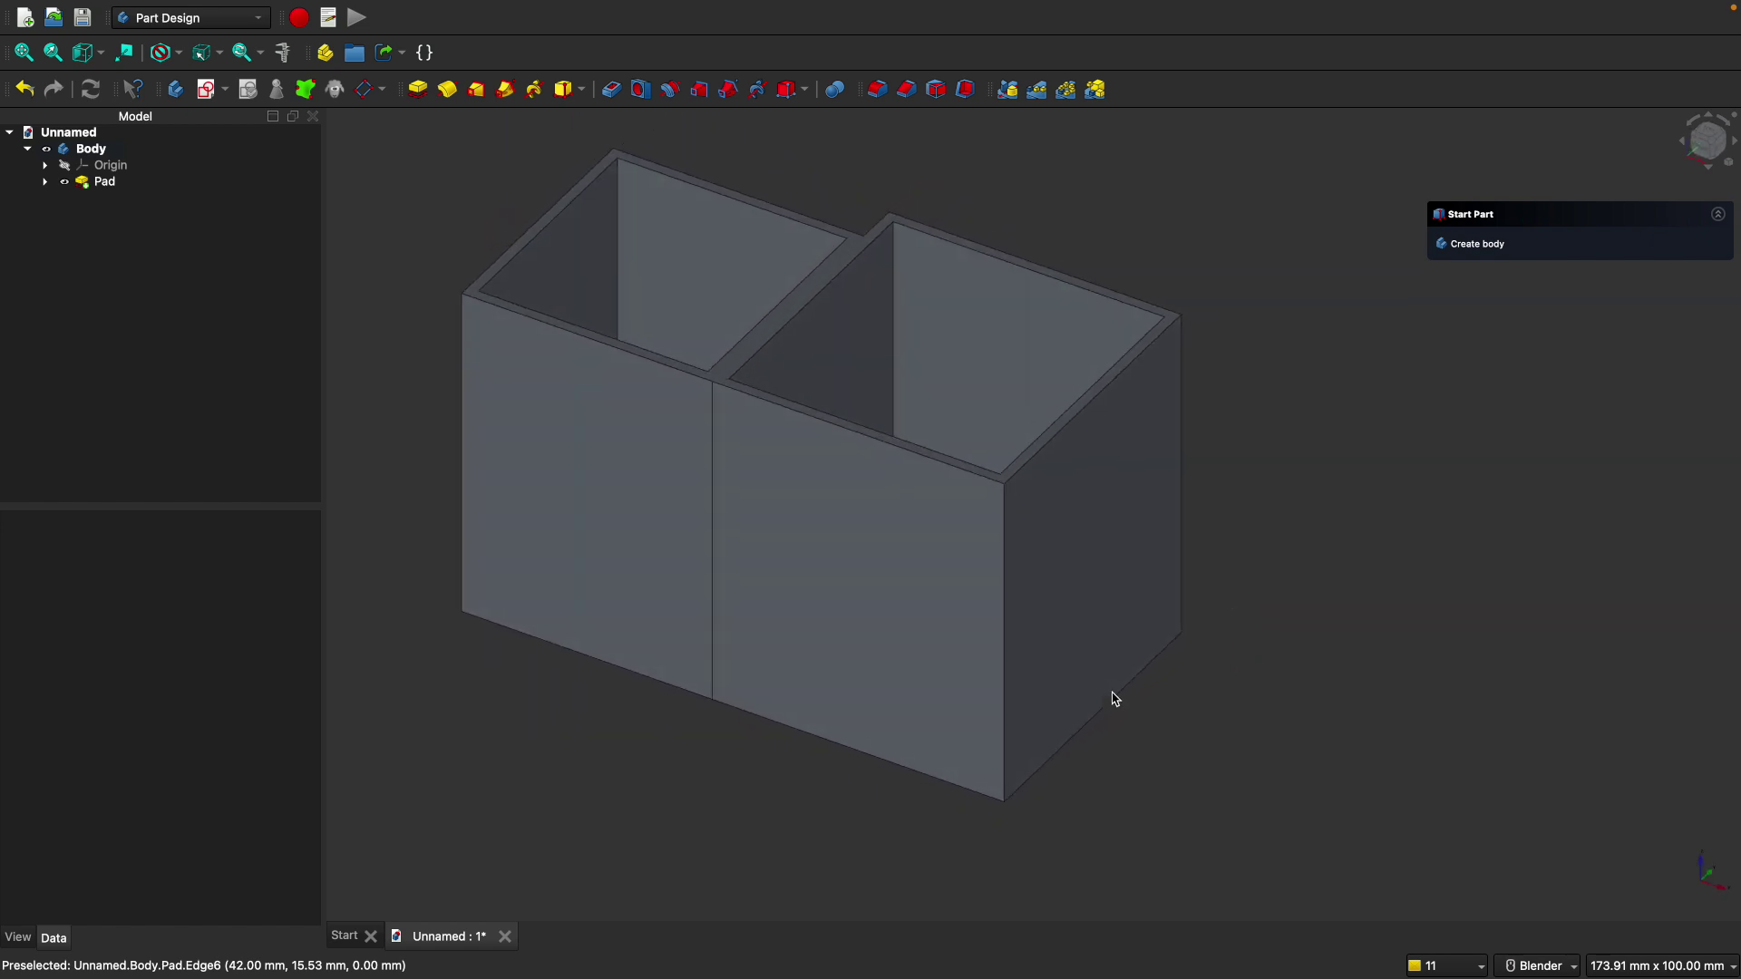
left_click(1544, 961)
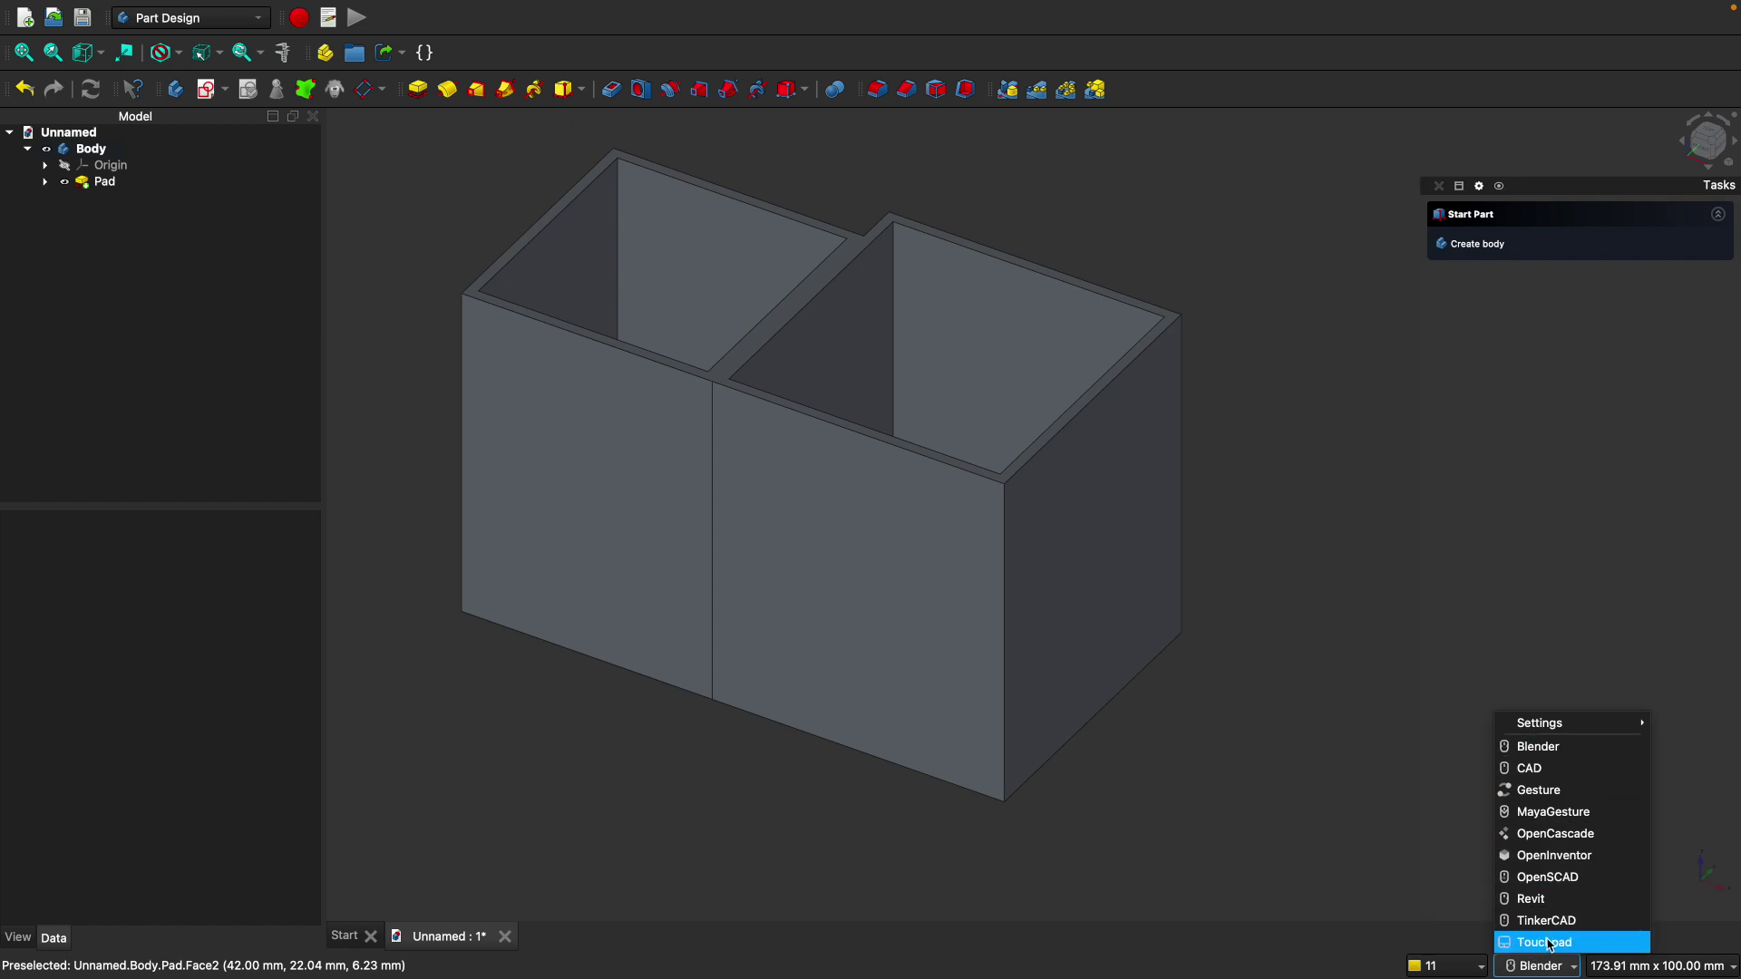
left_click(1267, 695)
middle_click_drag(1268, 696, 704, 517)
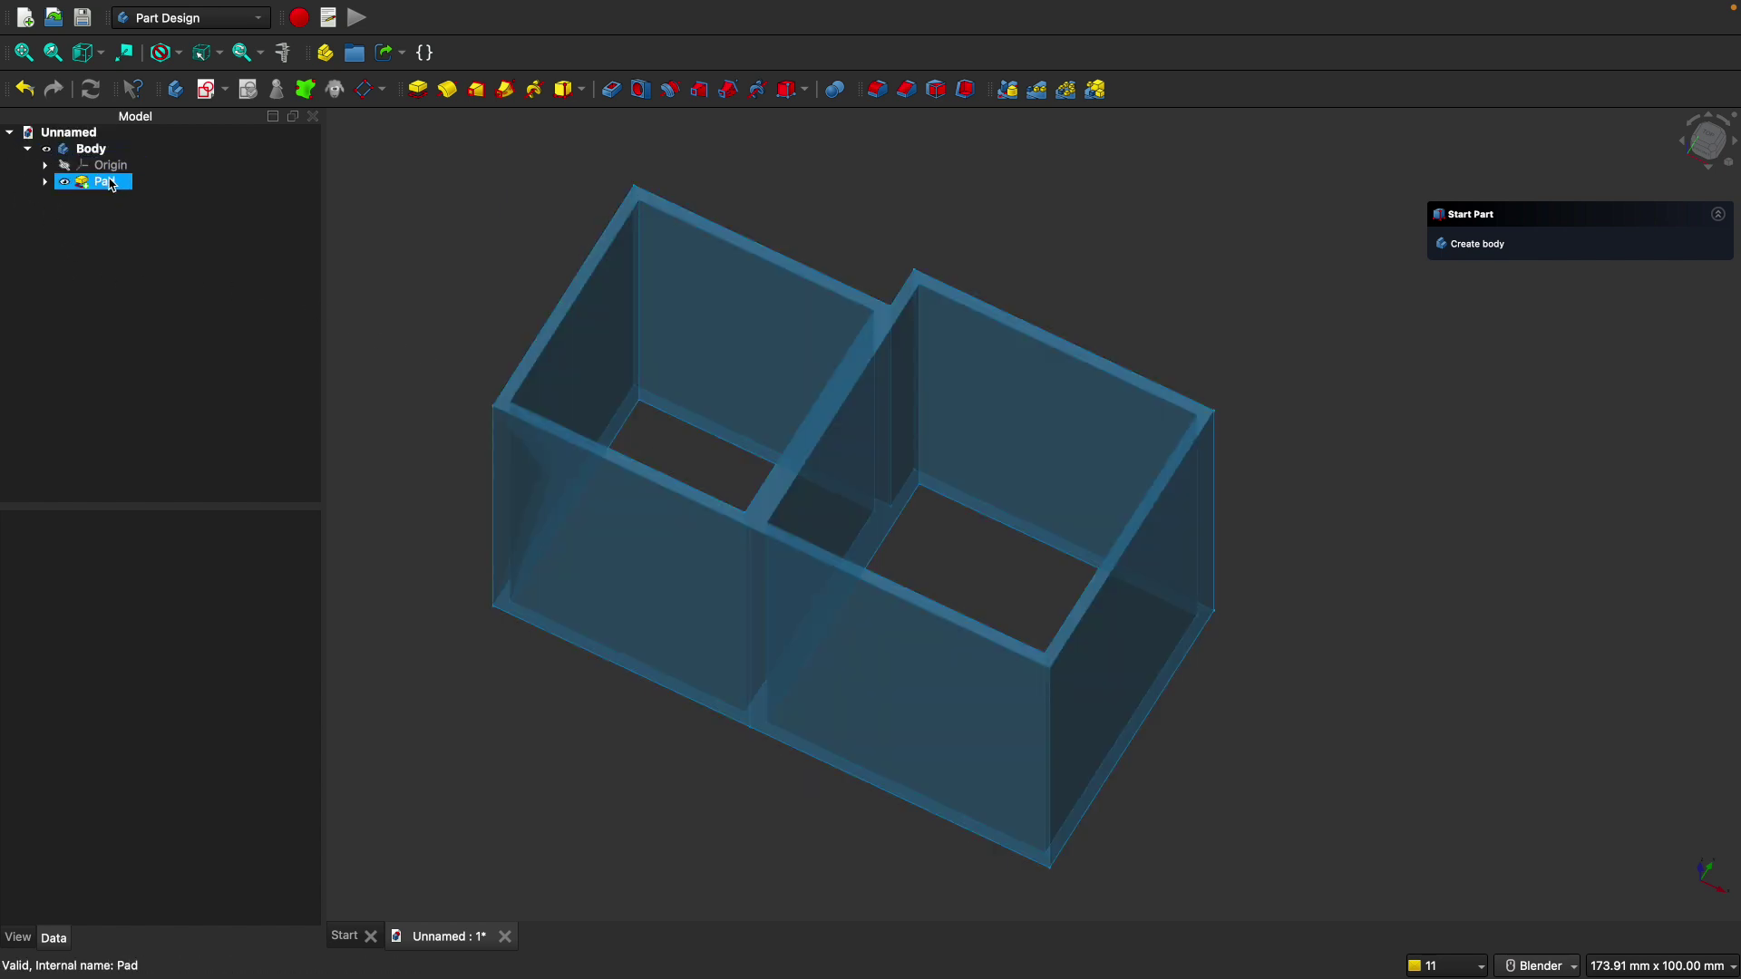
Select the Pad's base sketch and add both compartments' inner outlines to the selection.
left_click(46, 182)
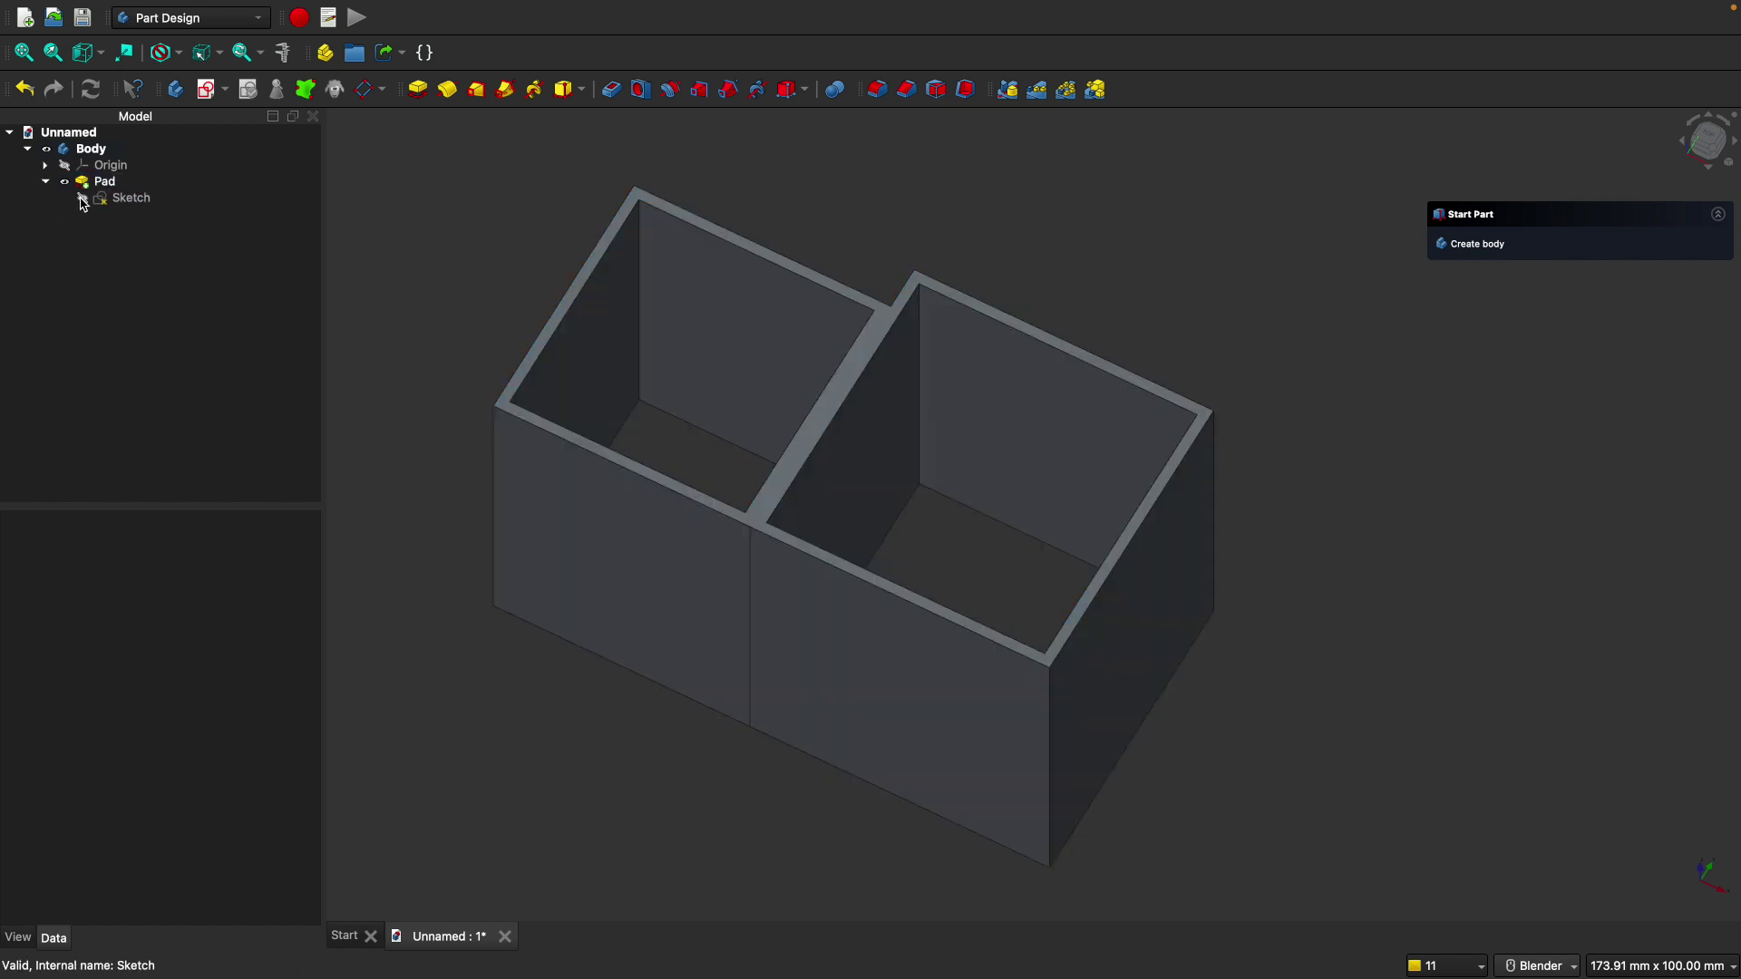
left_click(118, 197)
middle_click_drag(407, 382, 408, 416)
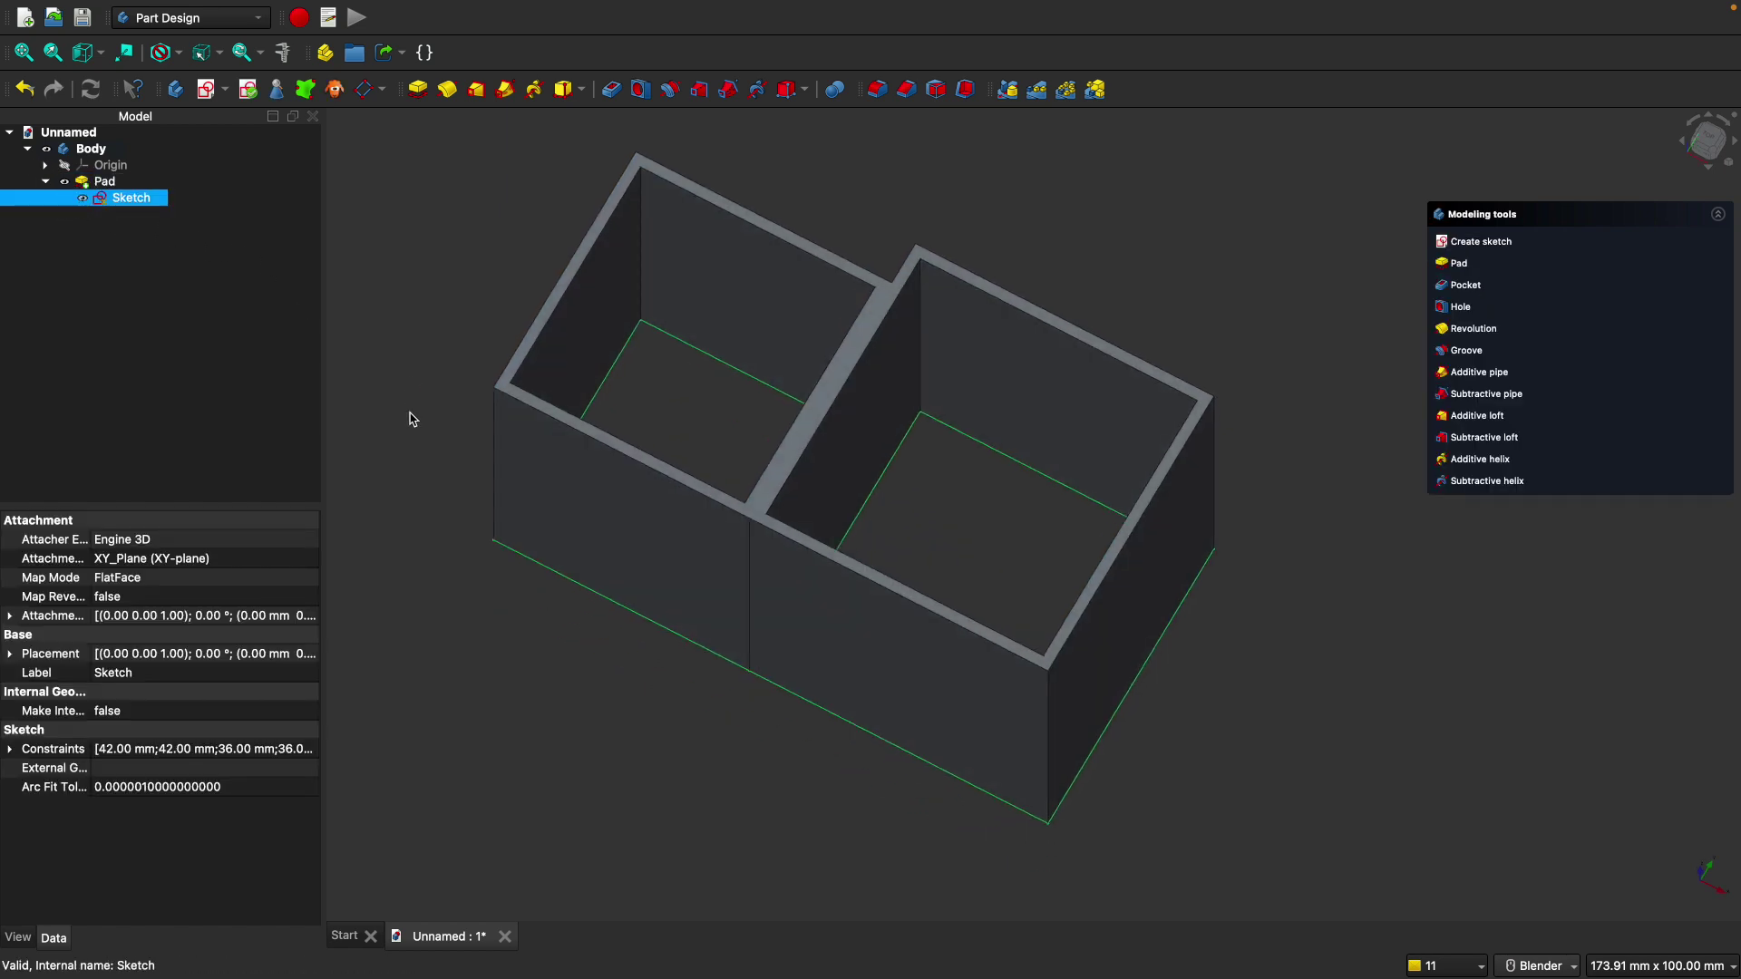
left_click(617, 376)
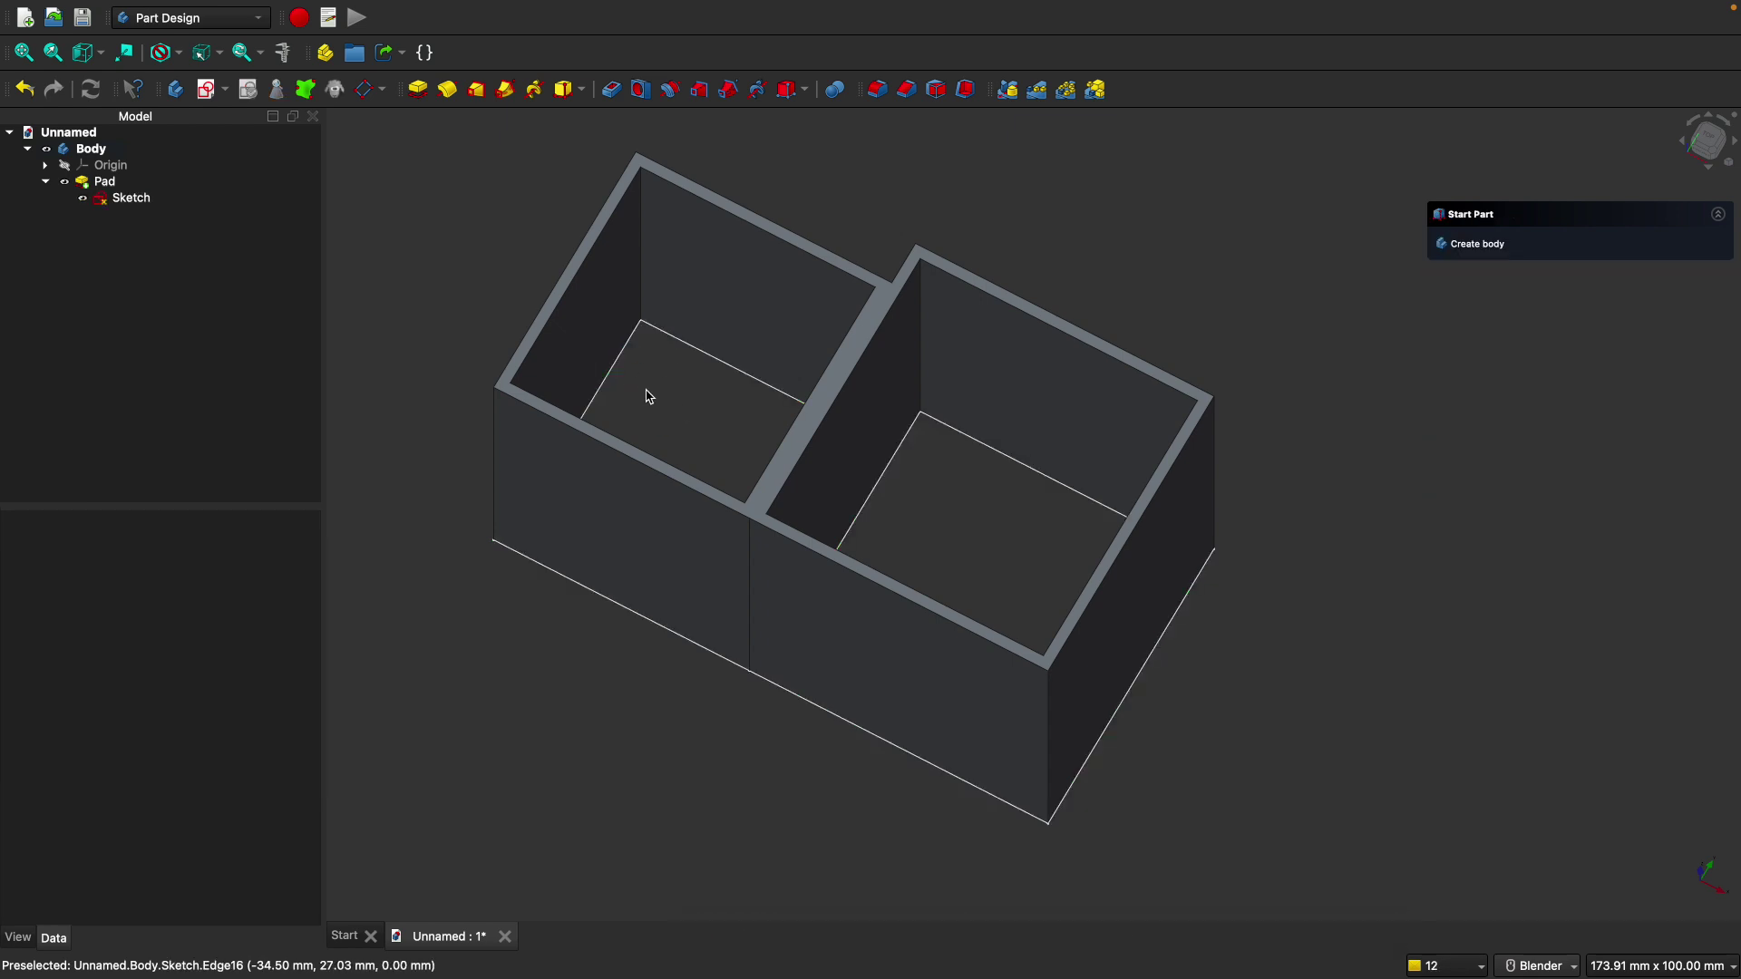
left_click(622, 373)
left_click(675, 339, "ctrl")
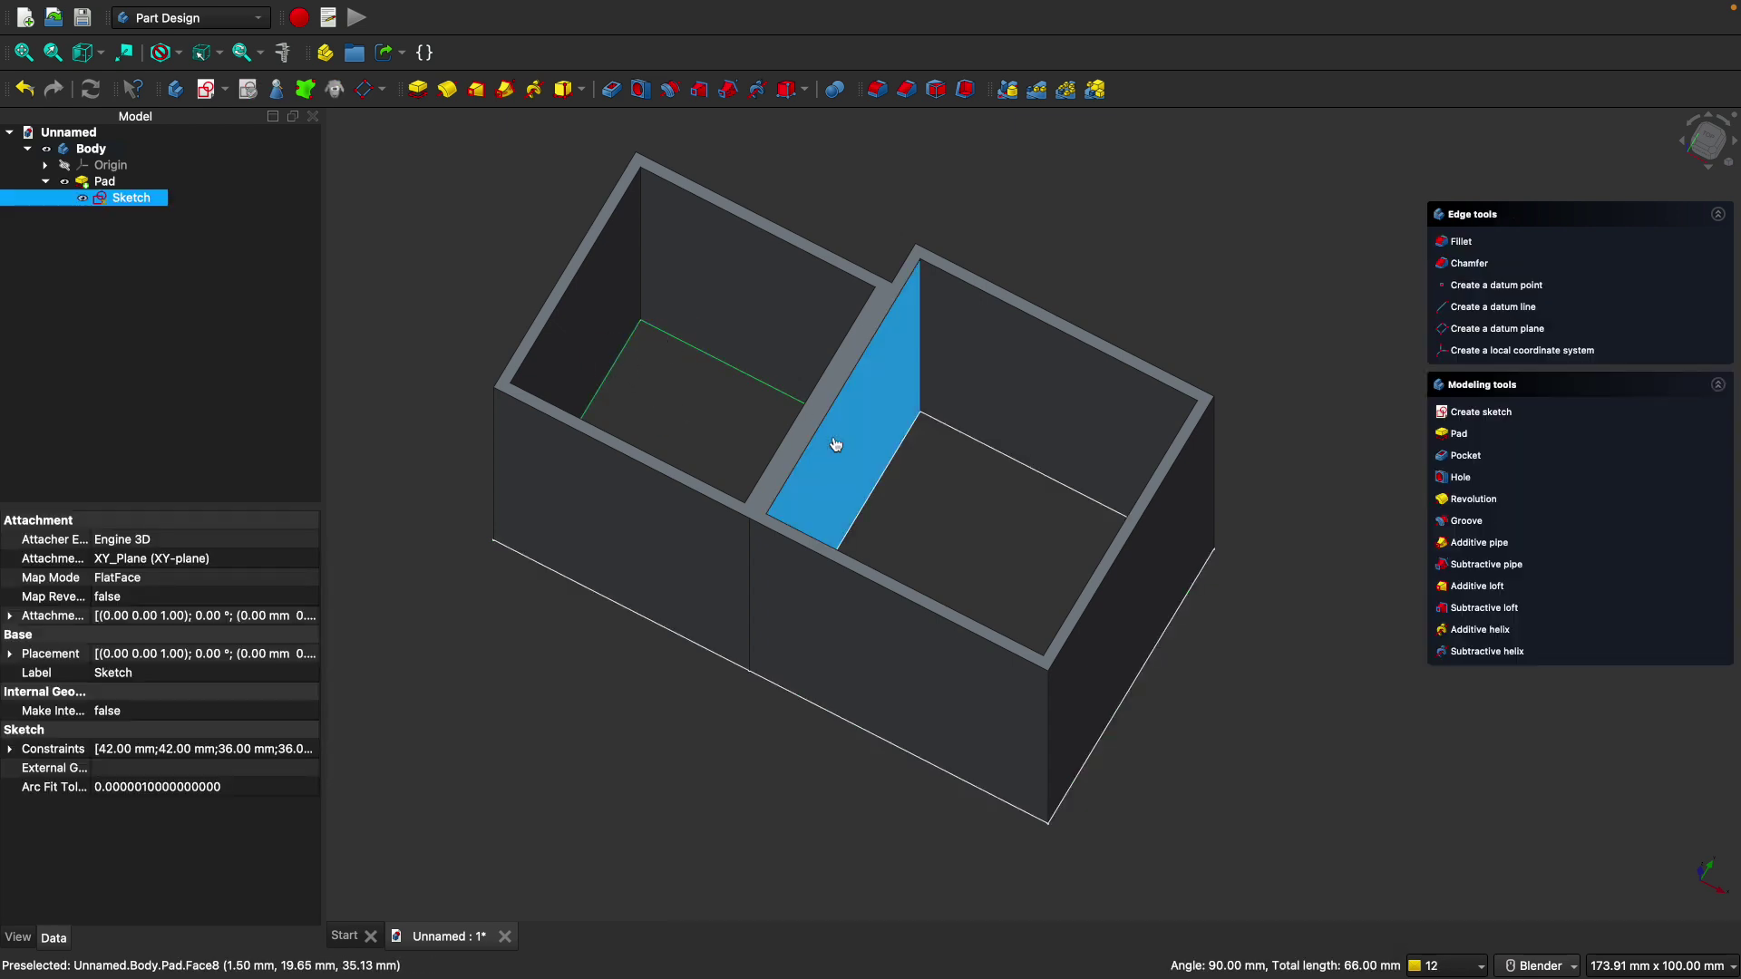
middle_click_drag(976, 444, 898, 668)
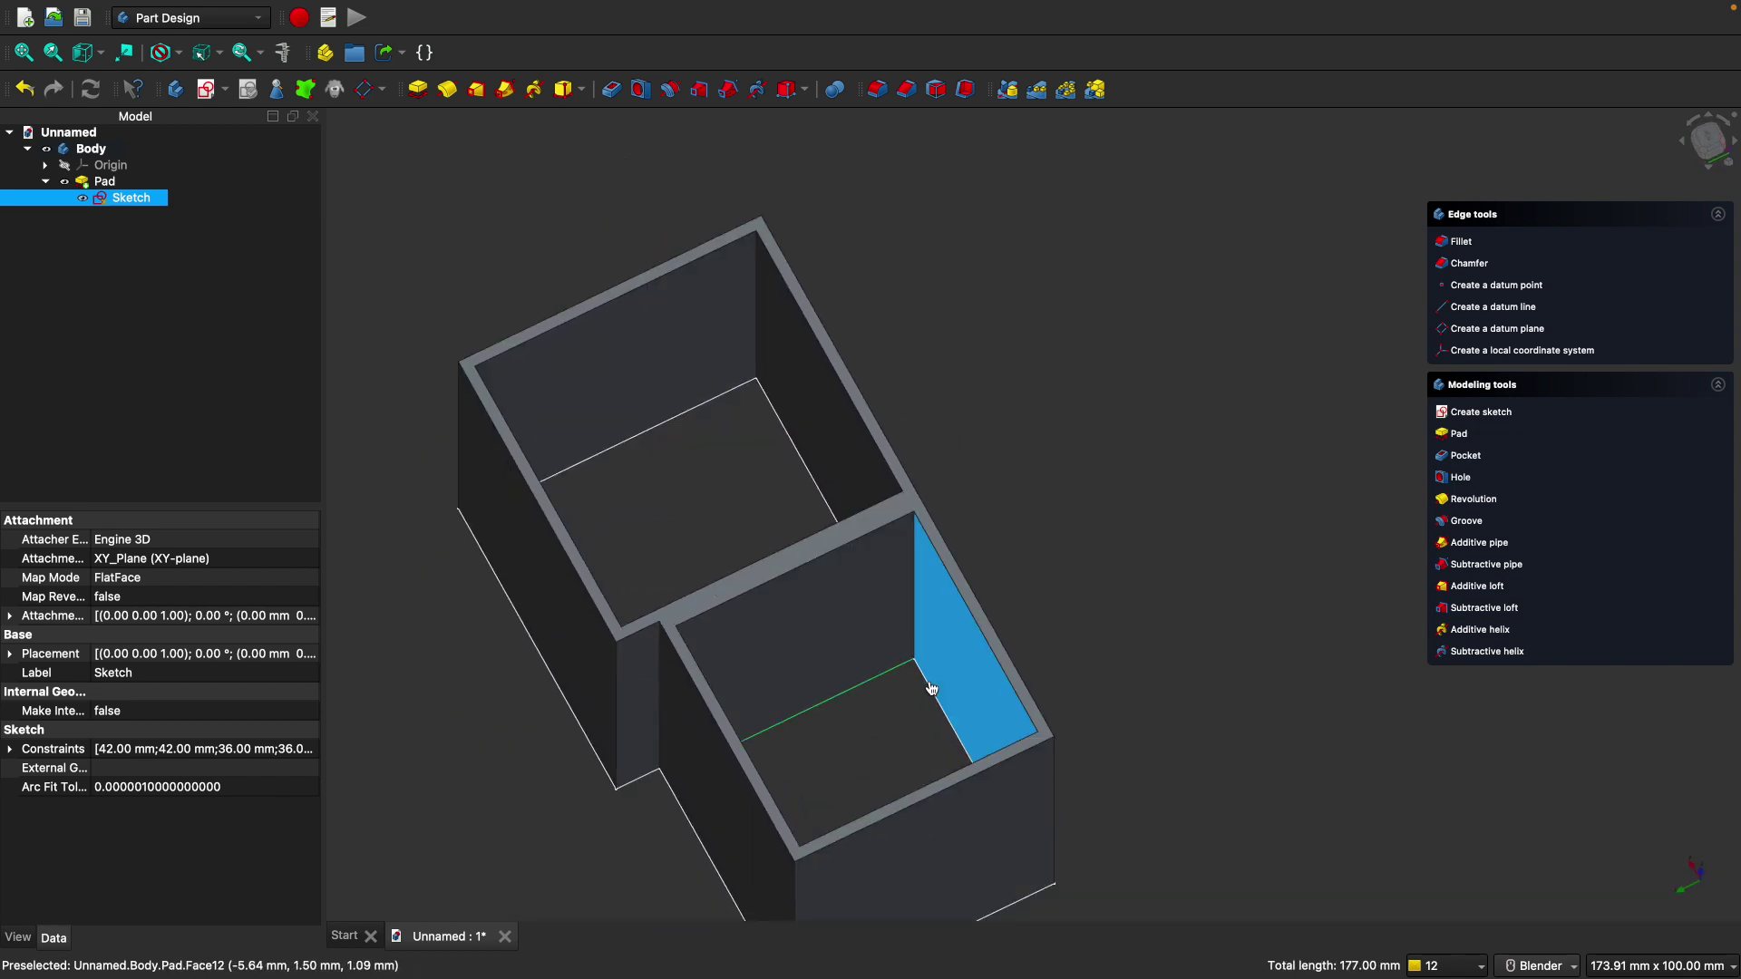
left_click(676, 424, "ctrl")
middle_click_drag(677, 427, 676, 622)
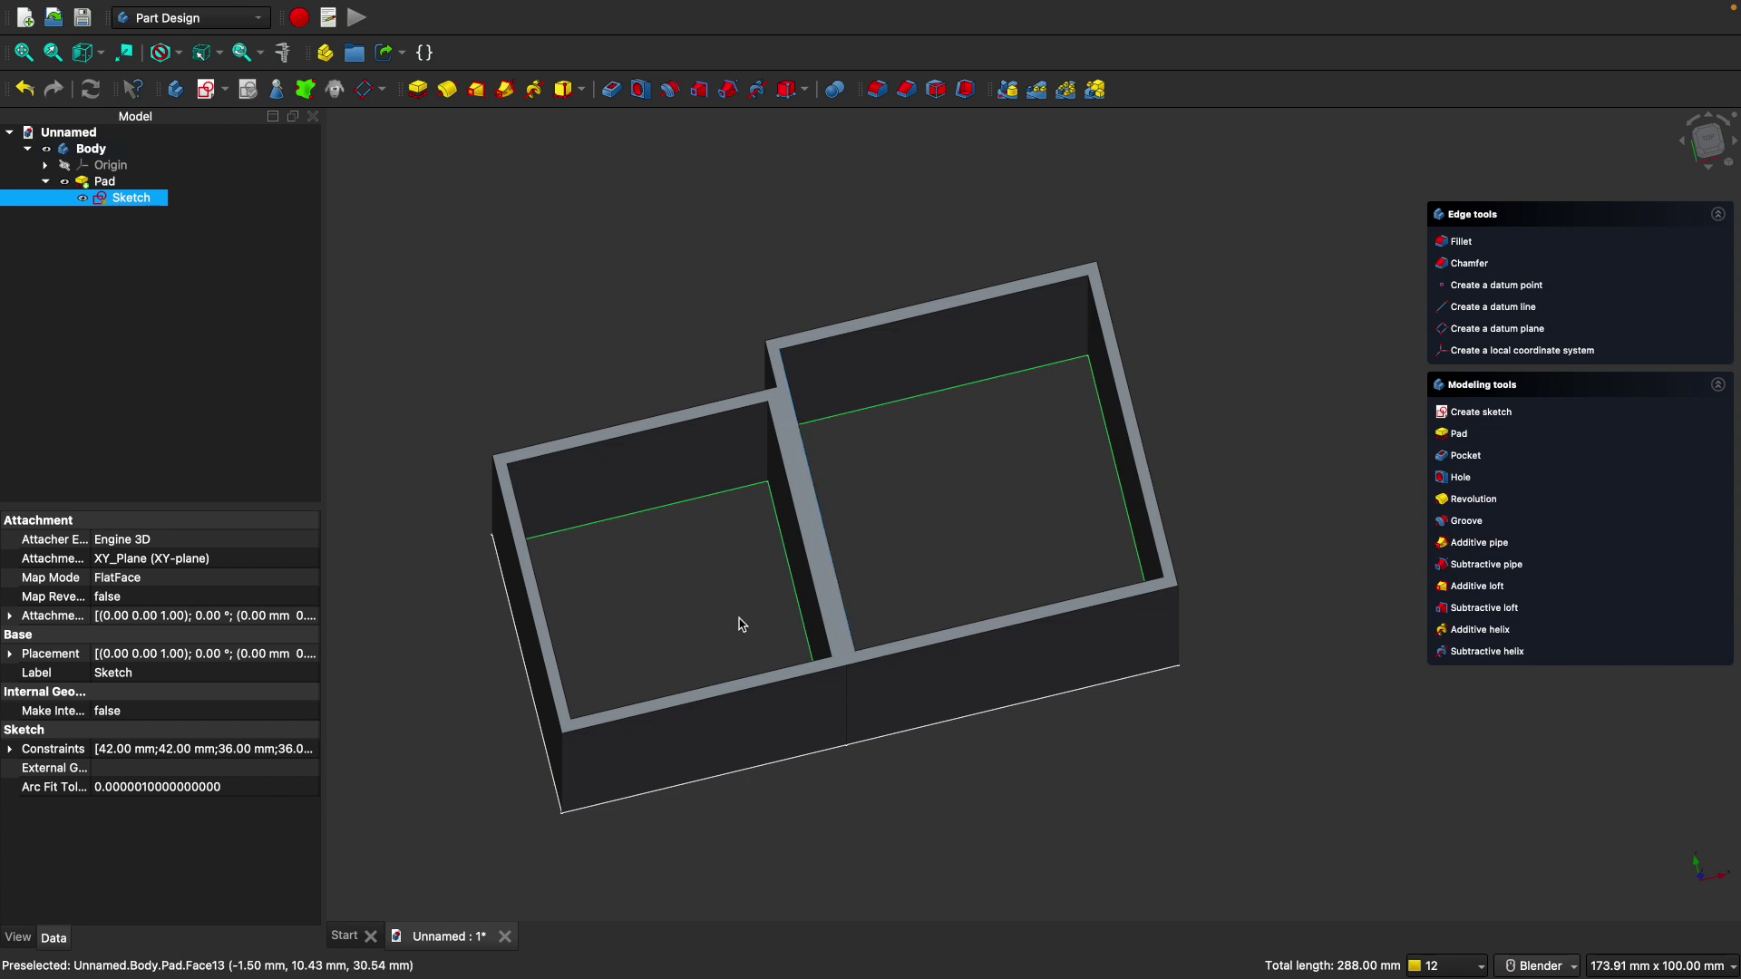
Pad the inner outlines 1 mm to form floors, then select the box's top rim face.
left_click(418, 90)
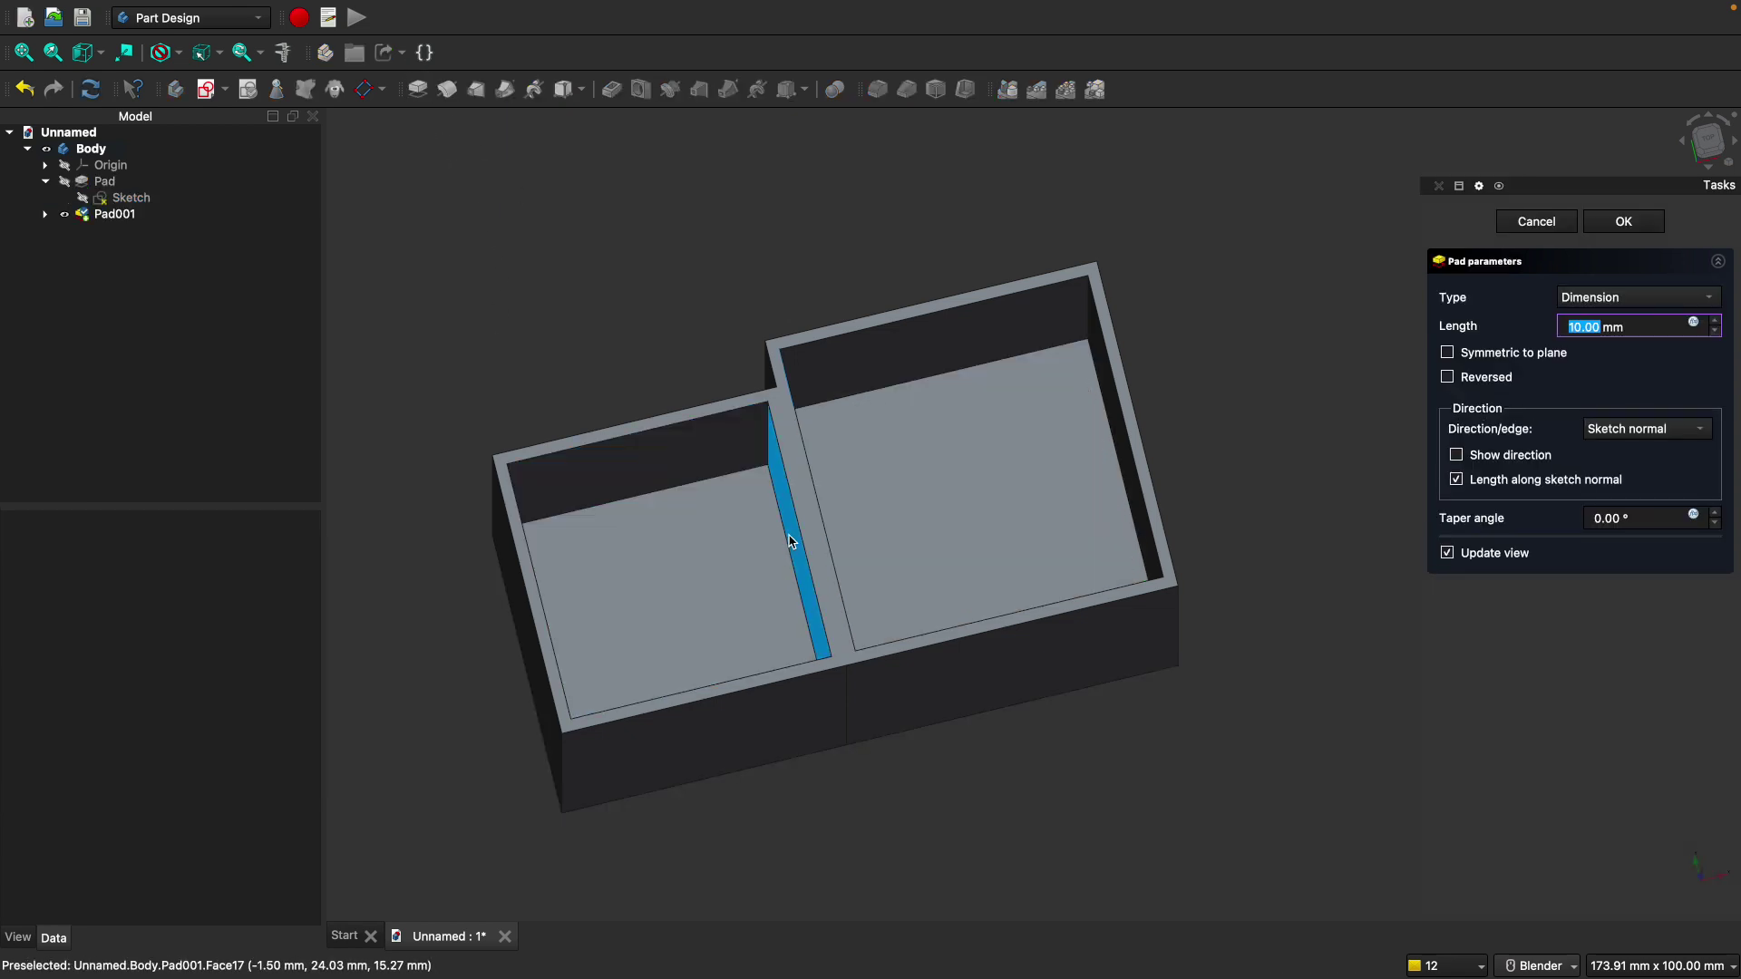
type("1")
key("Return")
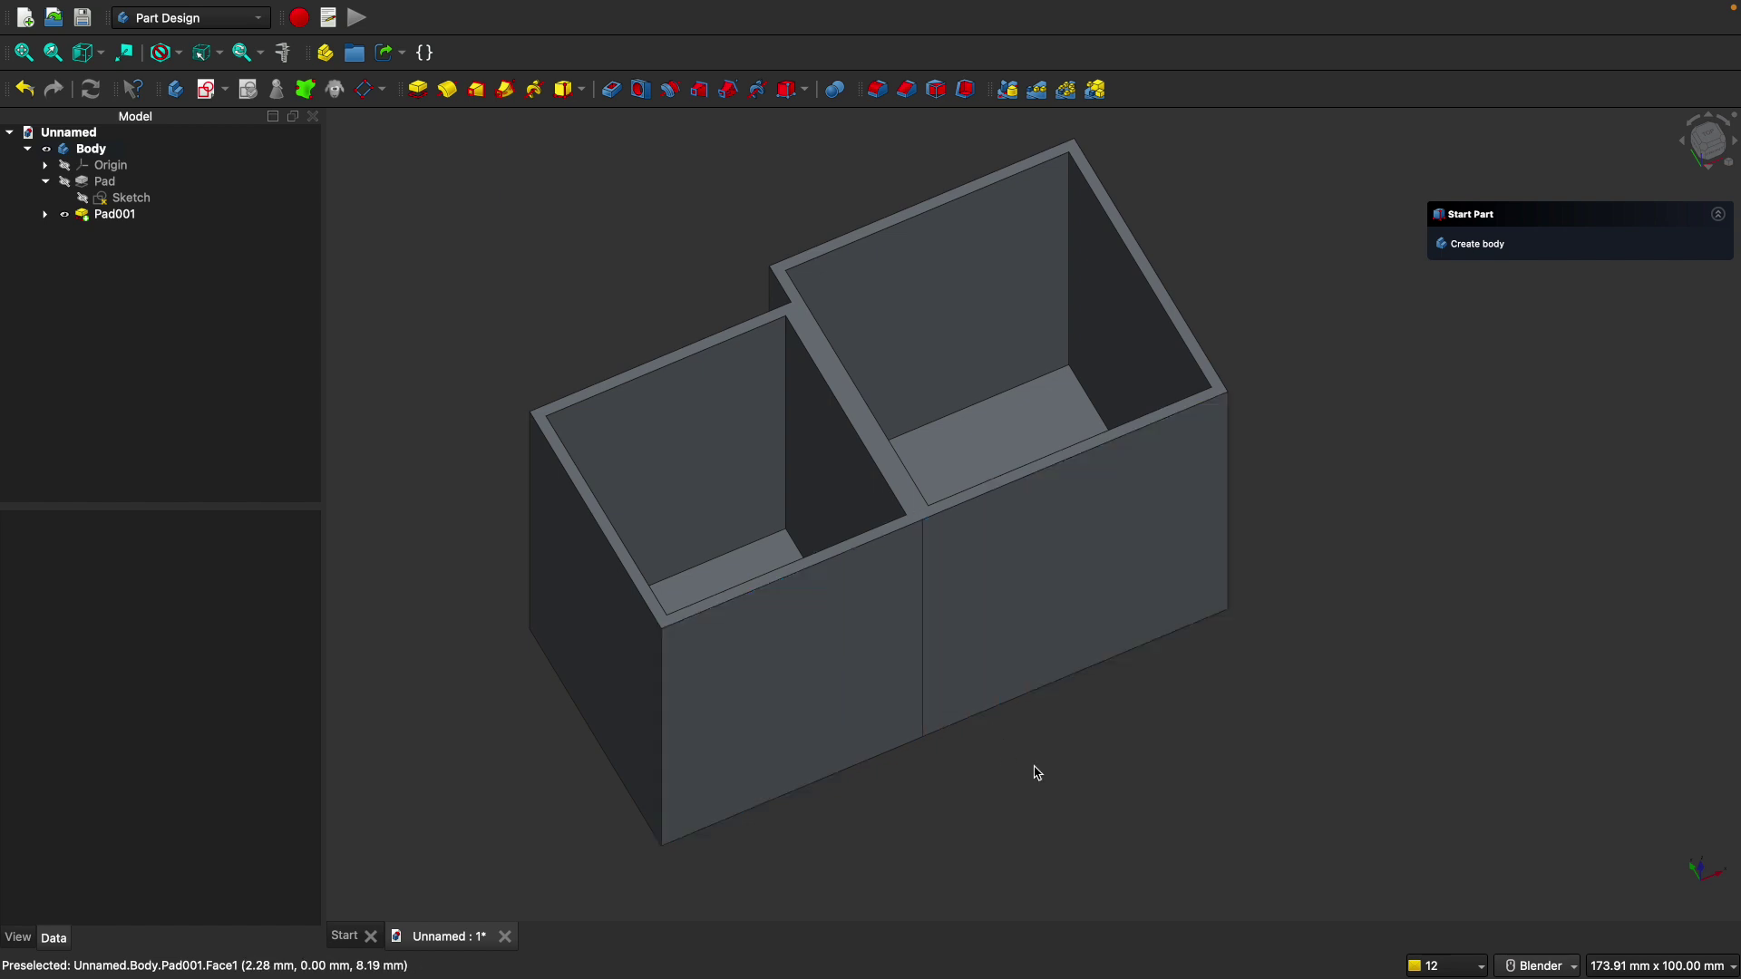
middle_click_drag(1038, 774, 833, 741)
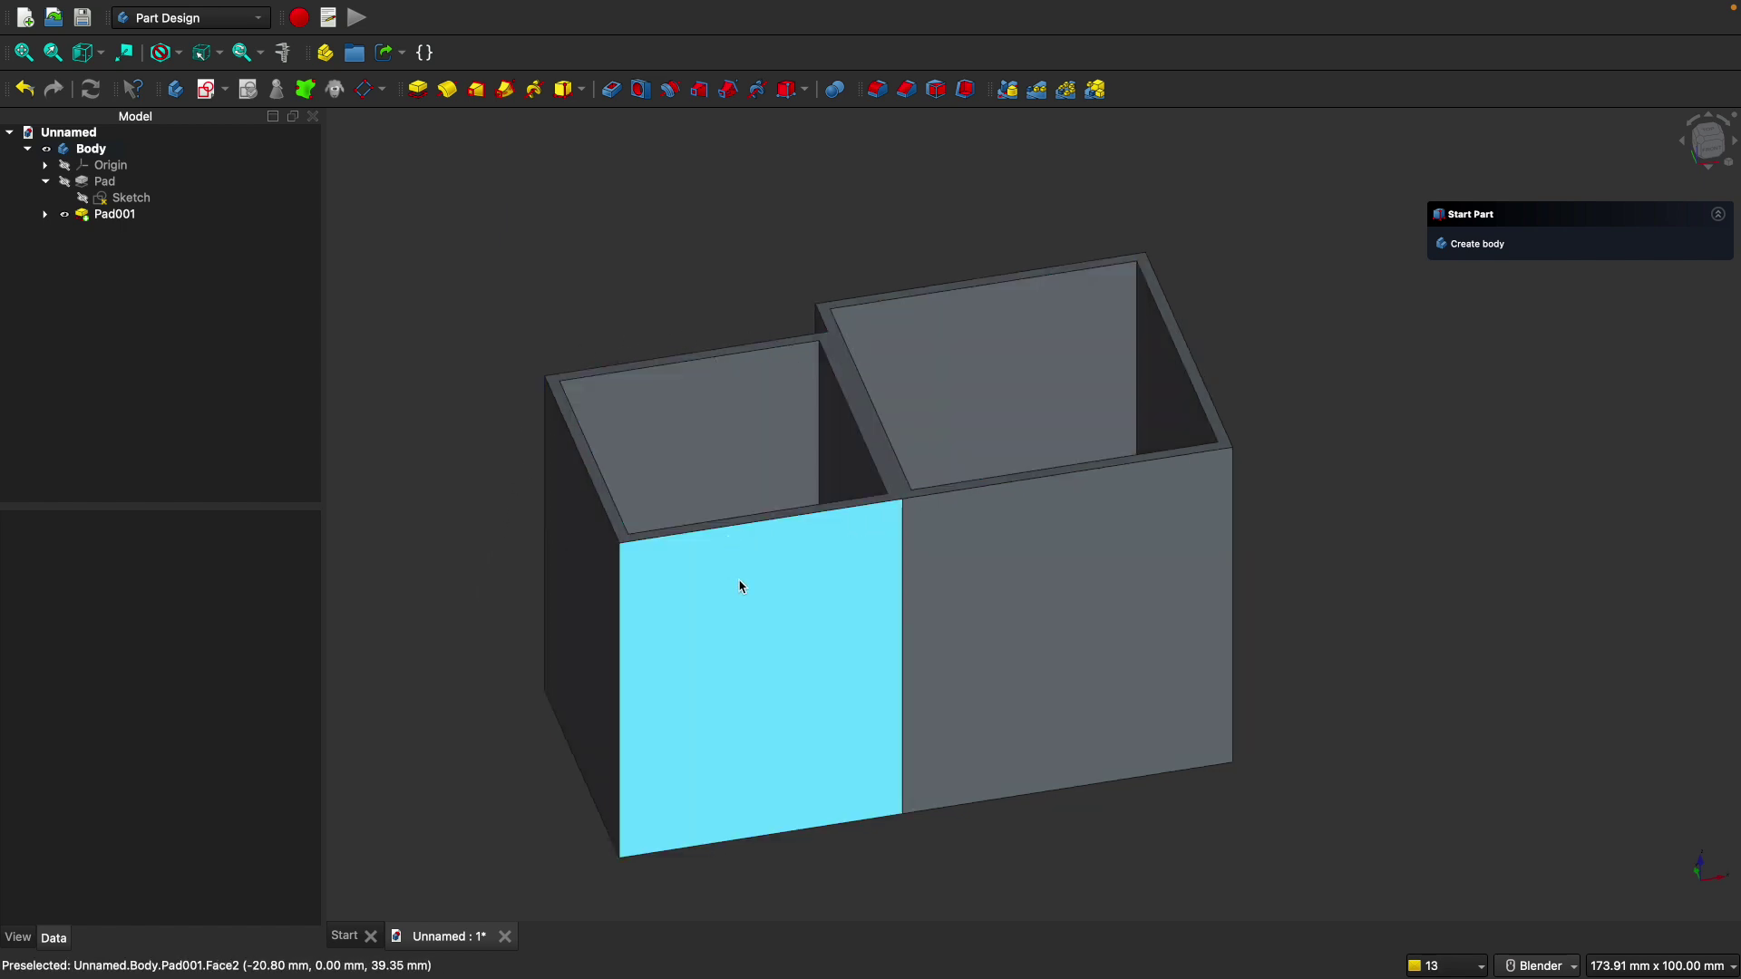
left_click(874, 451)
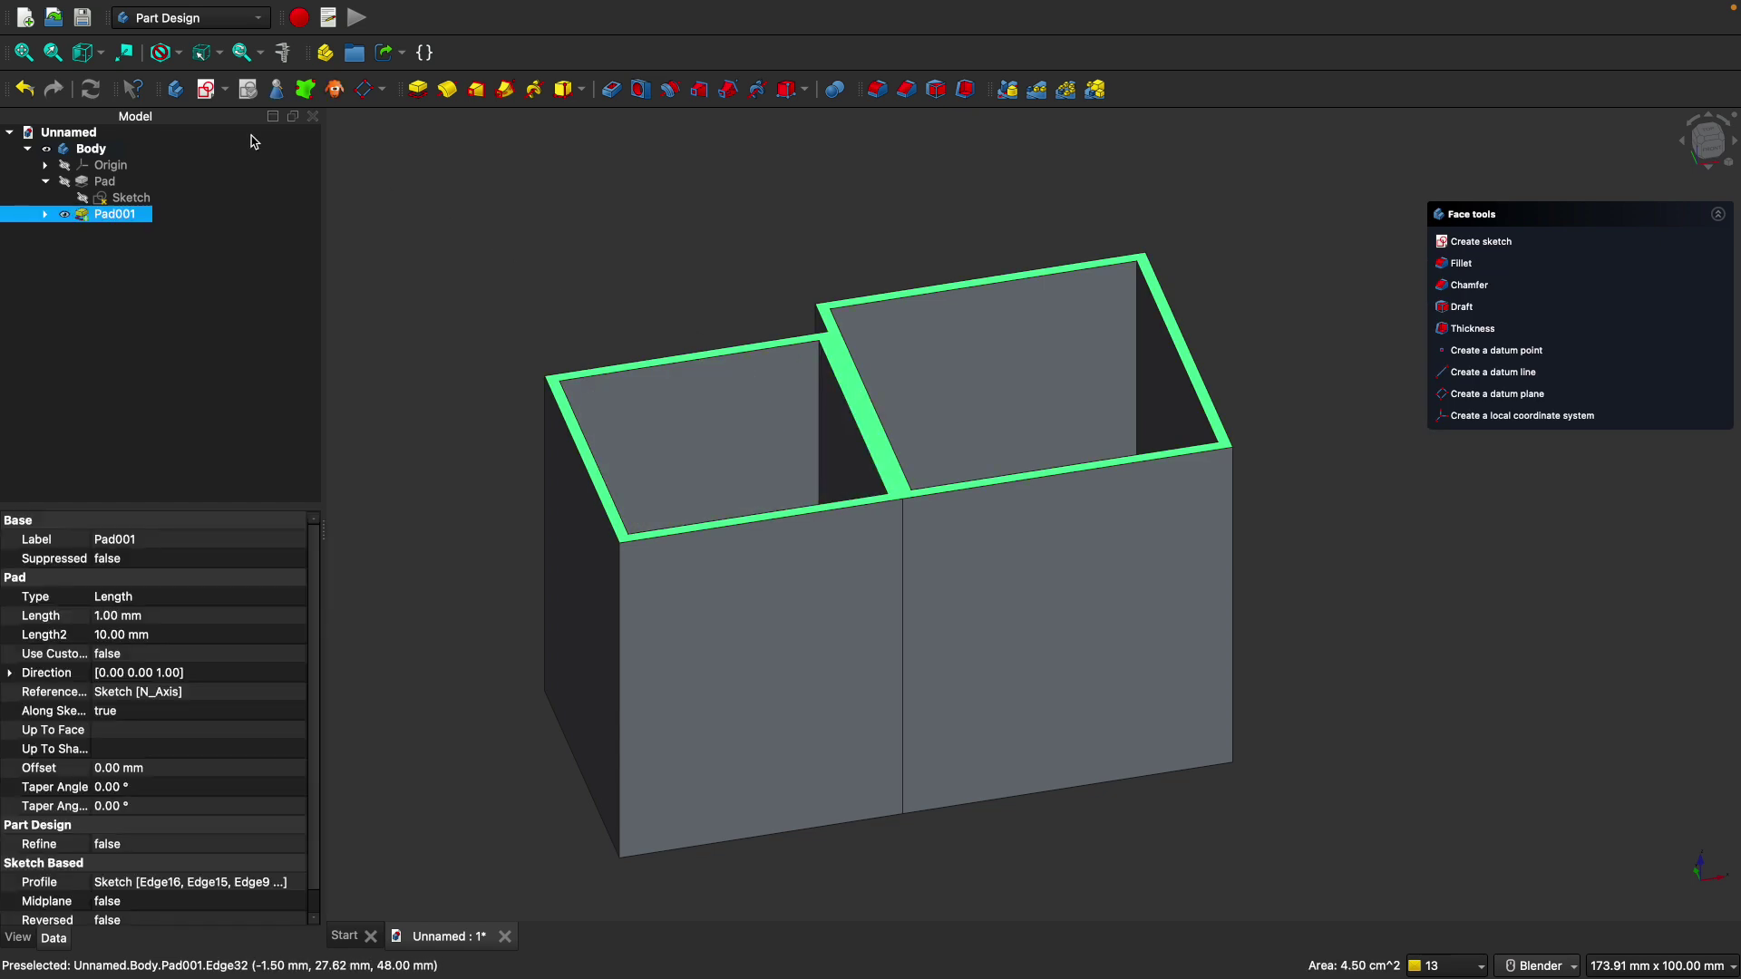
Create Sketch001 on the top rim and link the left compartment's six edges as external geometry.
left_click(206, 90)
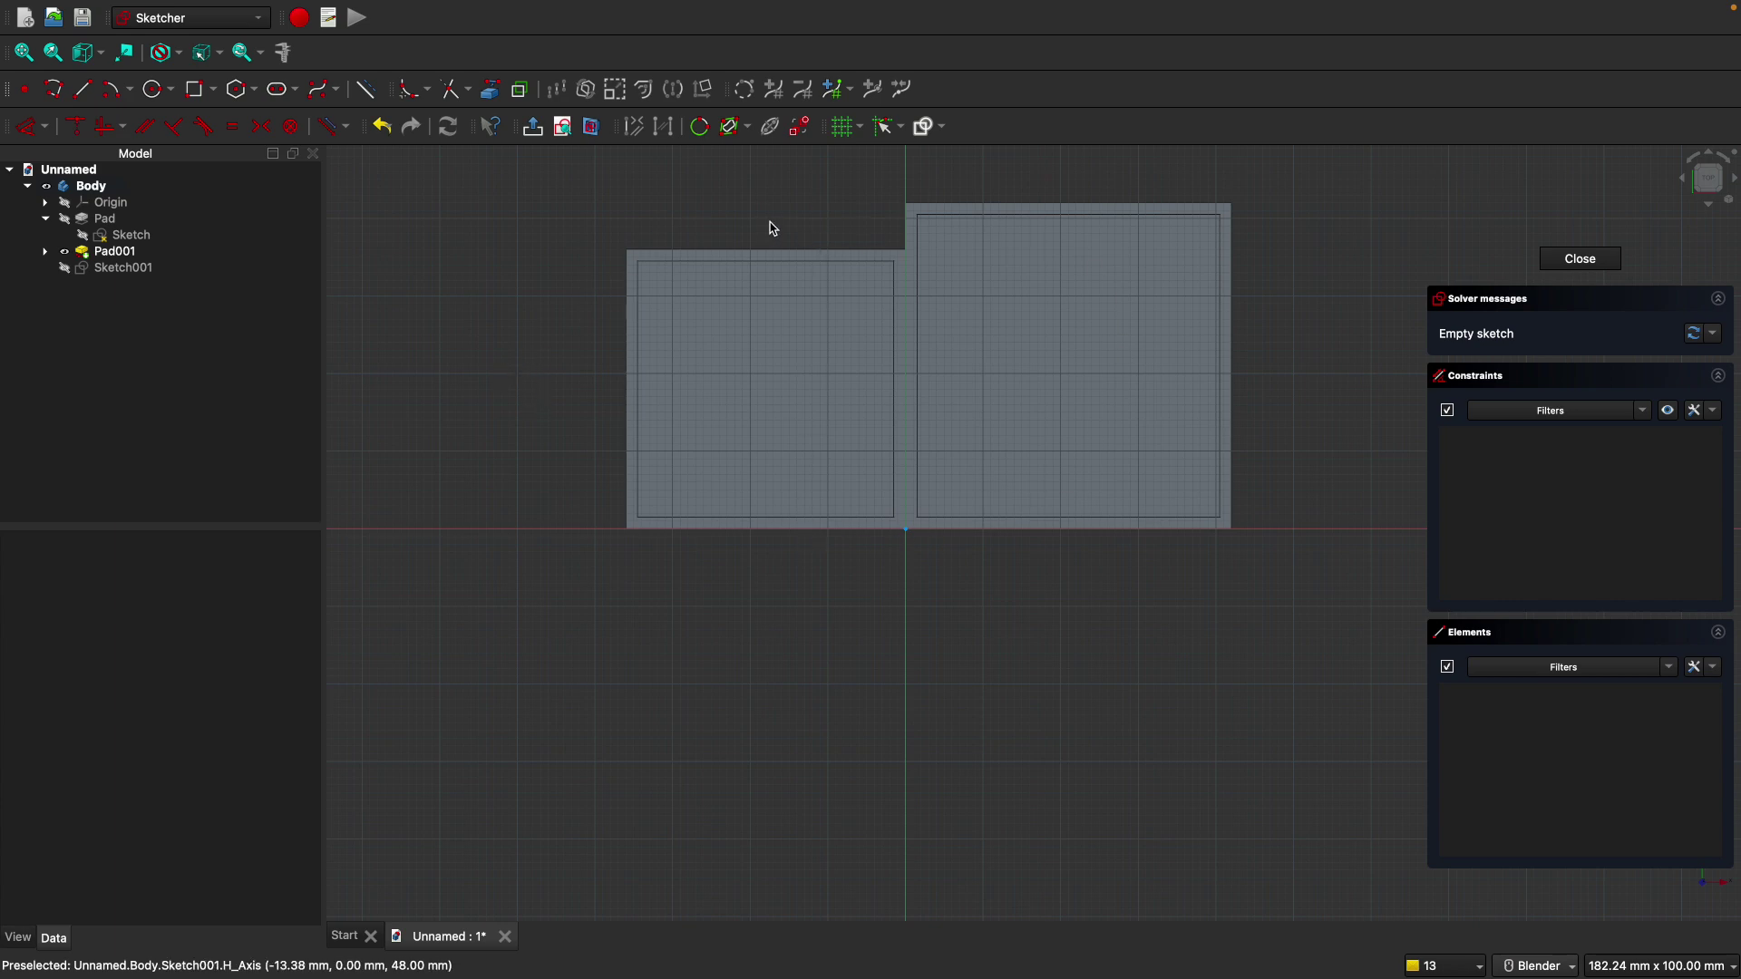
middle_click_drag(777, 216, 706, 298, "shift")
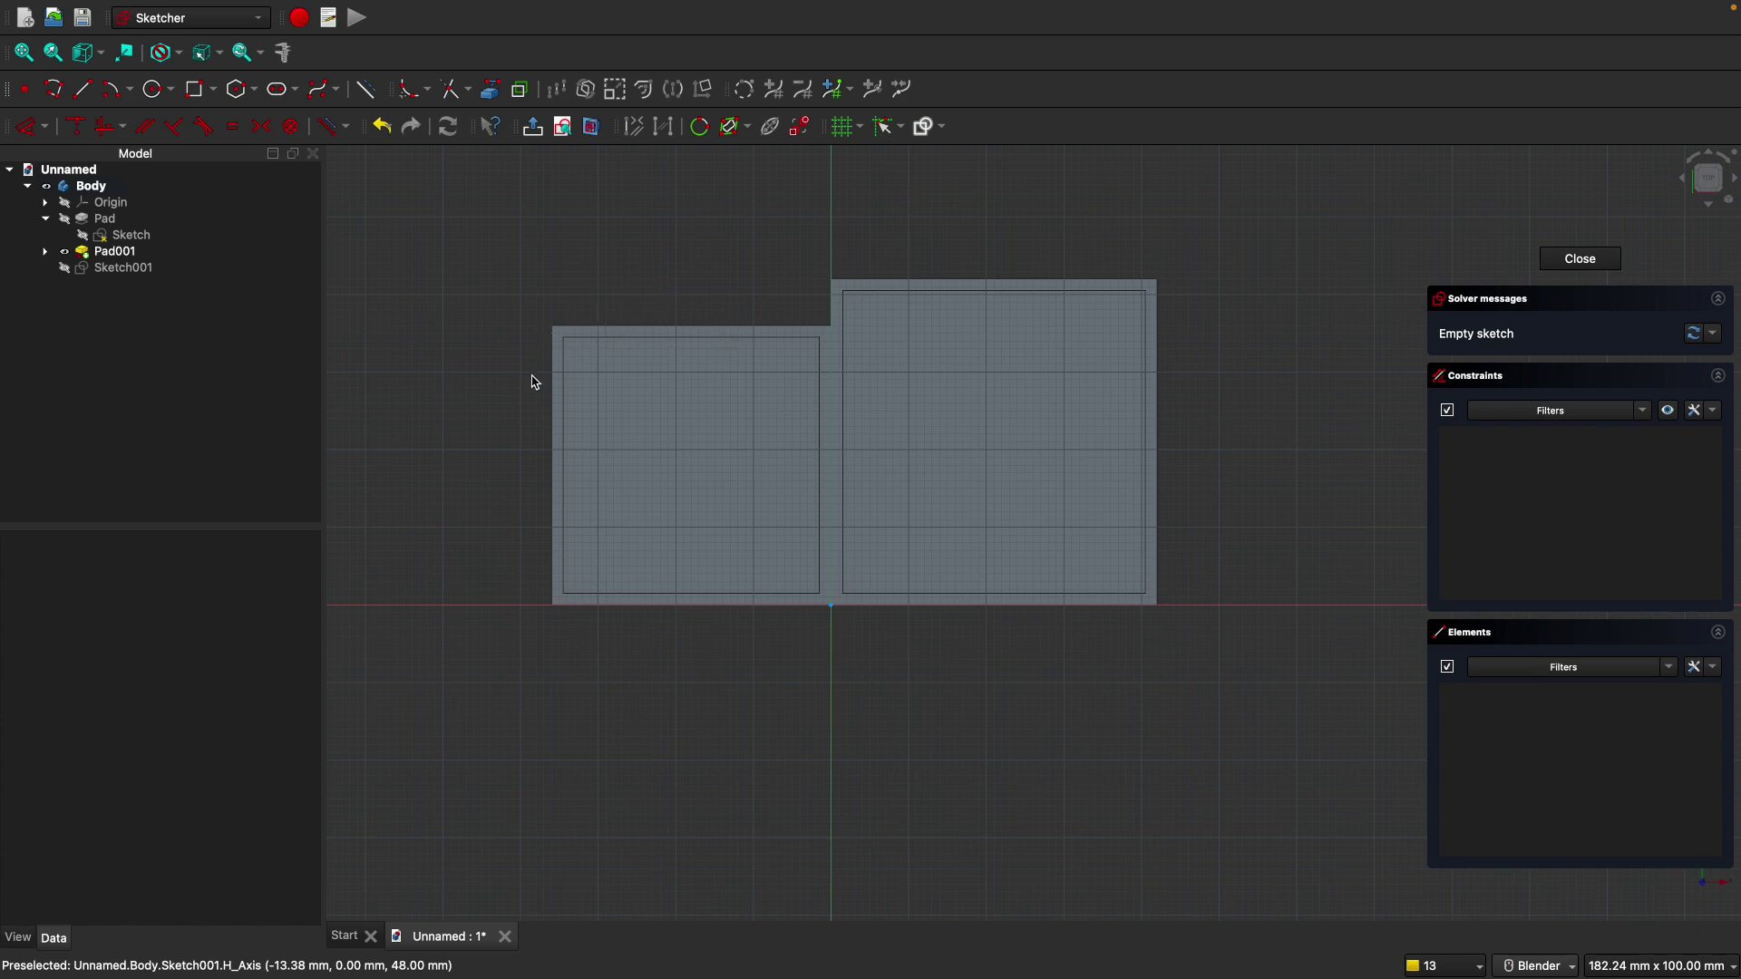
left_click(491, 94)
left_click(606, 327)
left_click(553, 345)
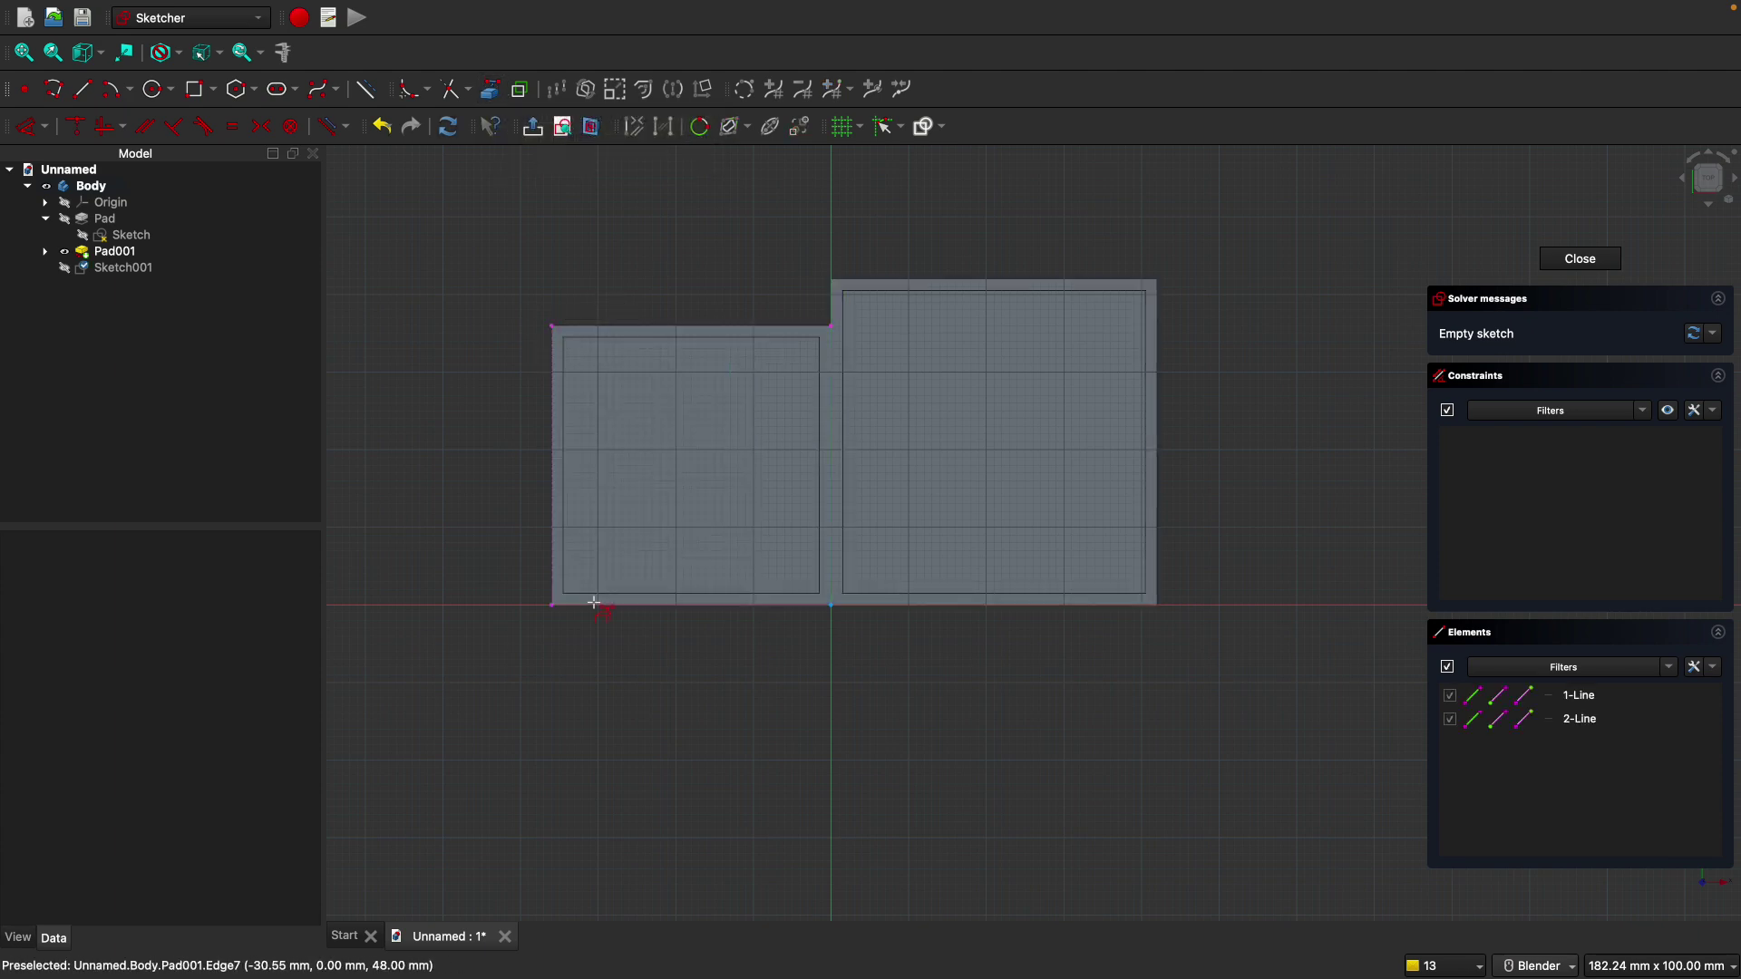
left_click(590, 603)
left_click(632, 594)
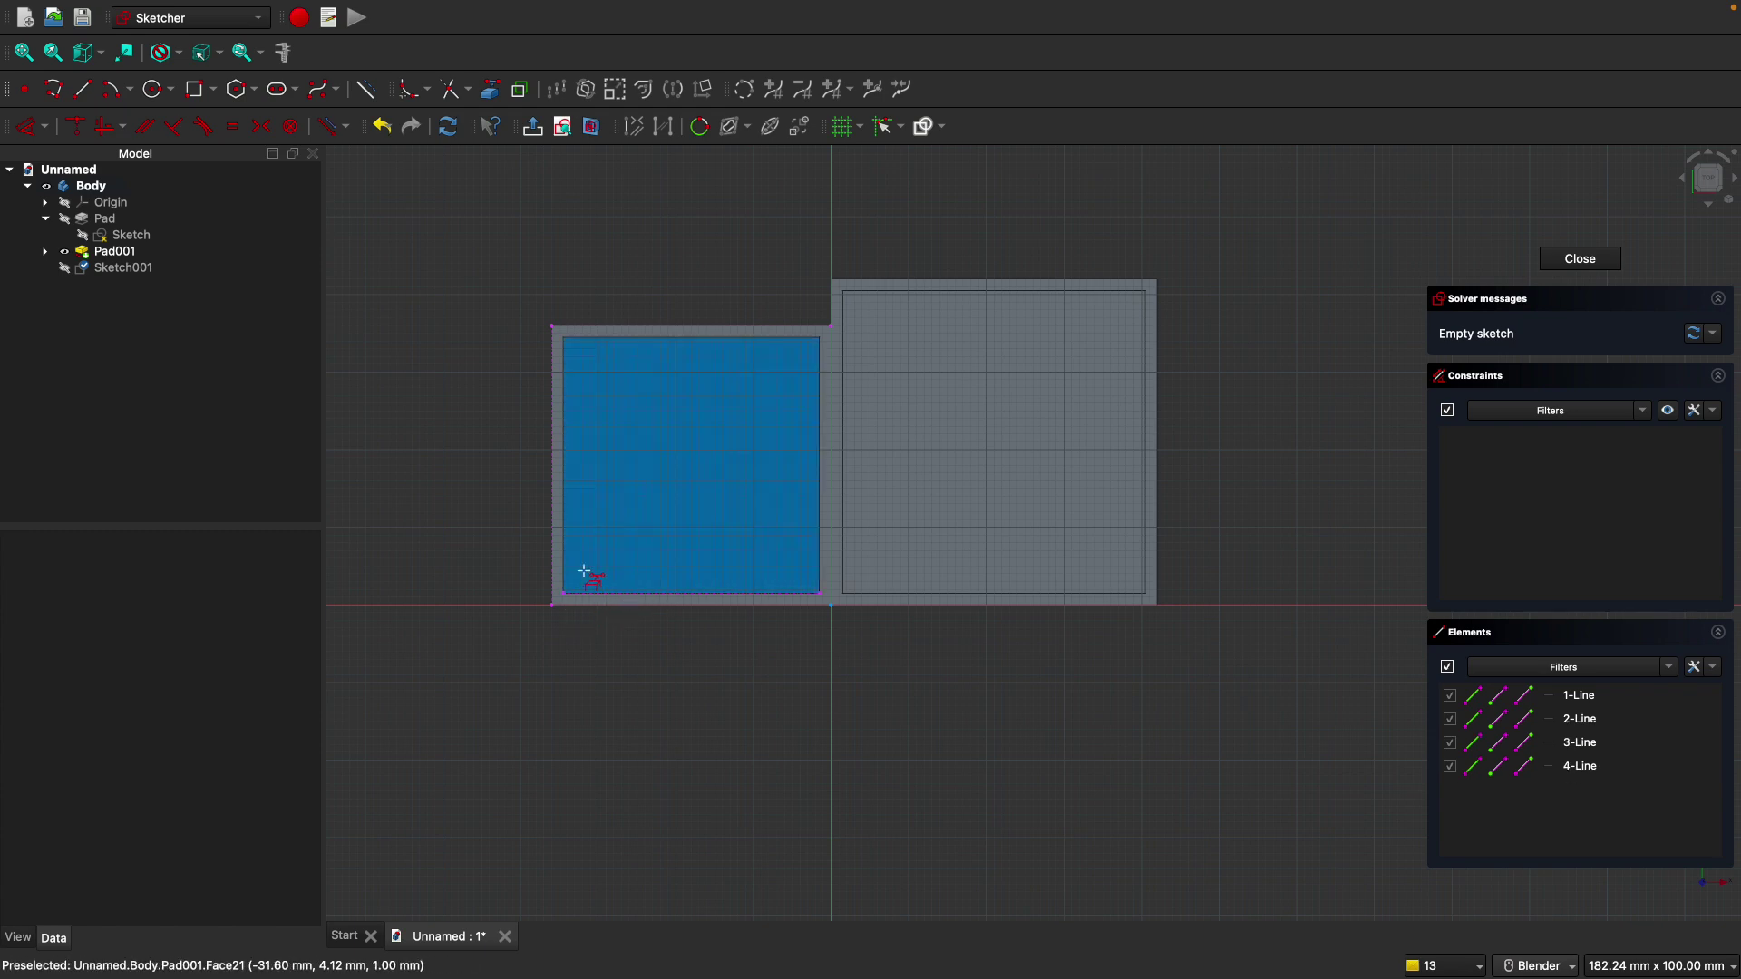
left_click(666, 339)
left_click(821, 359)
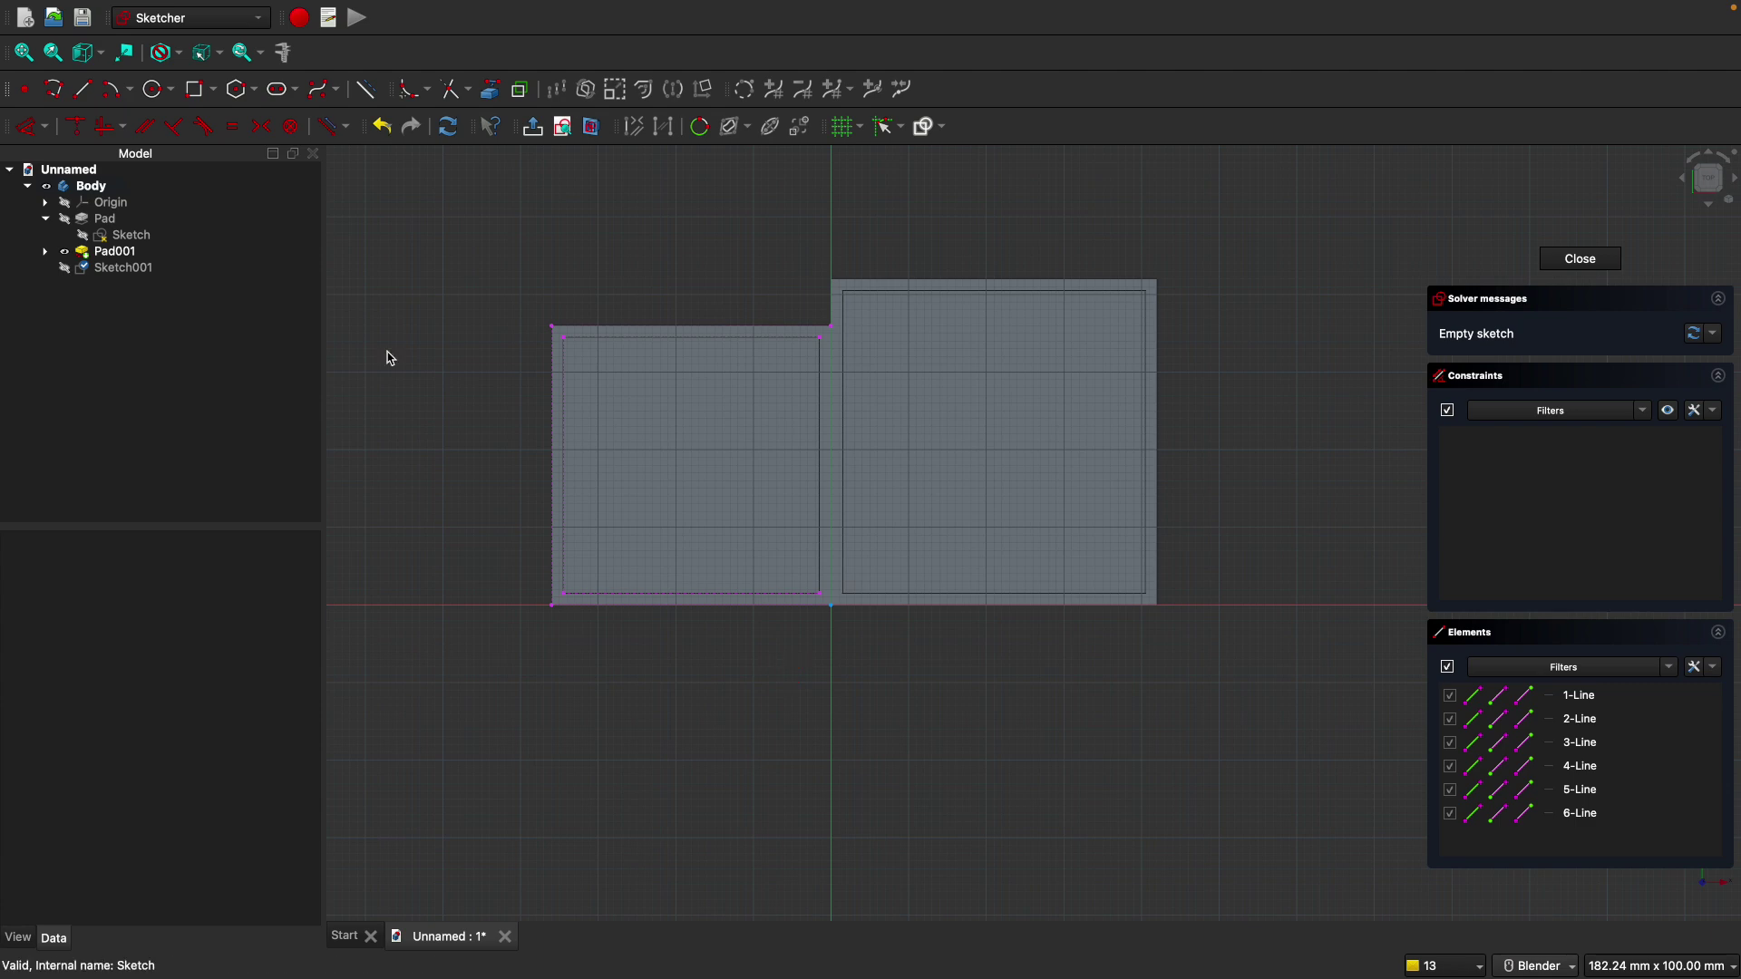
Trace the left compartment's outer outline with lines snapped to its outer corners.
left_click(83, 89)
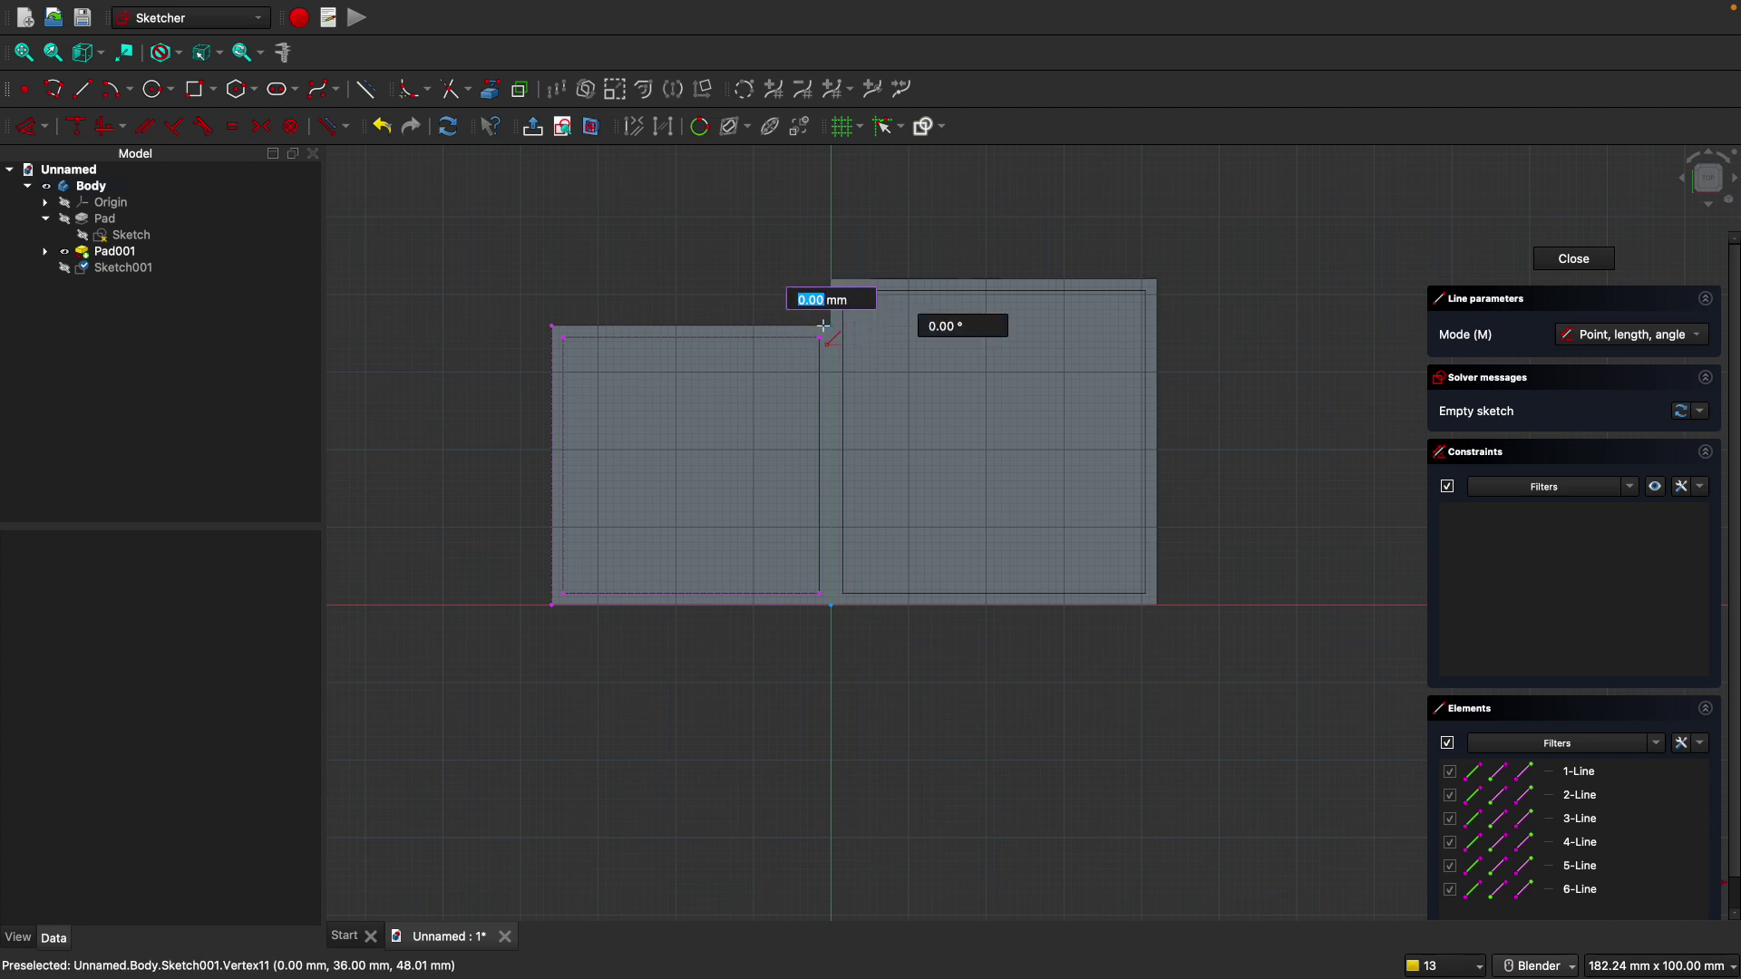
left_click(819, 326)
right_click(481, 328)
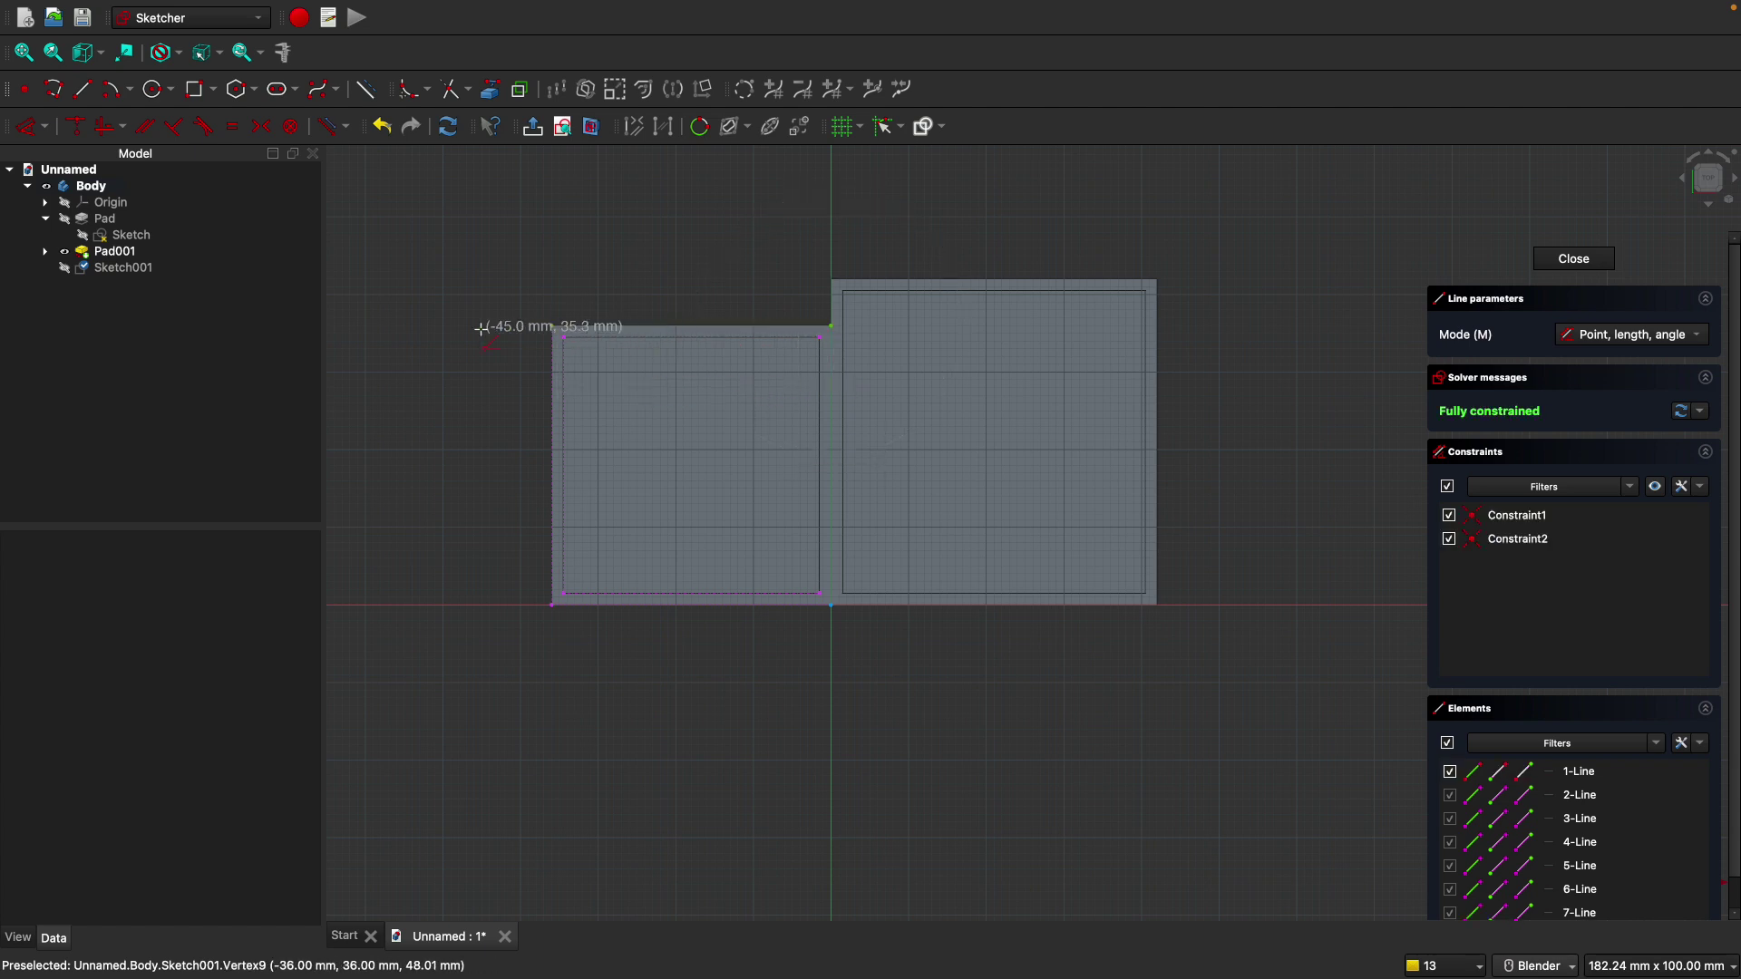
left_click(552, 325)
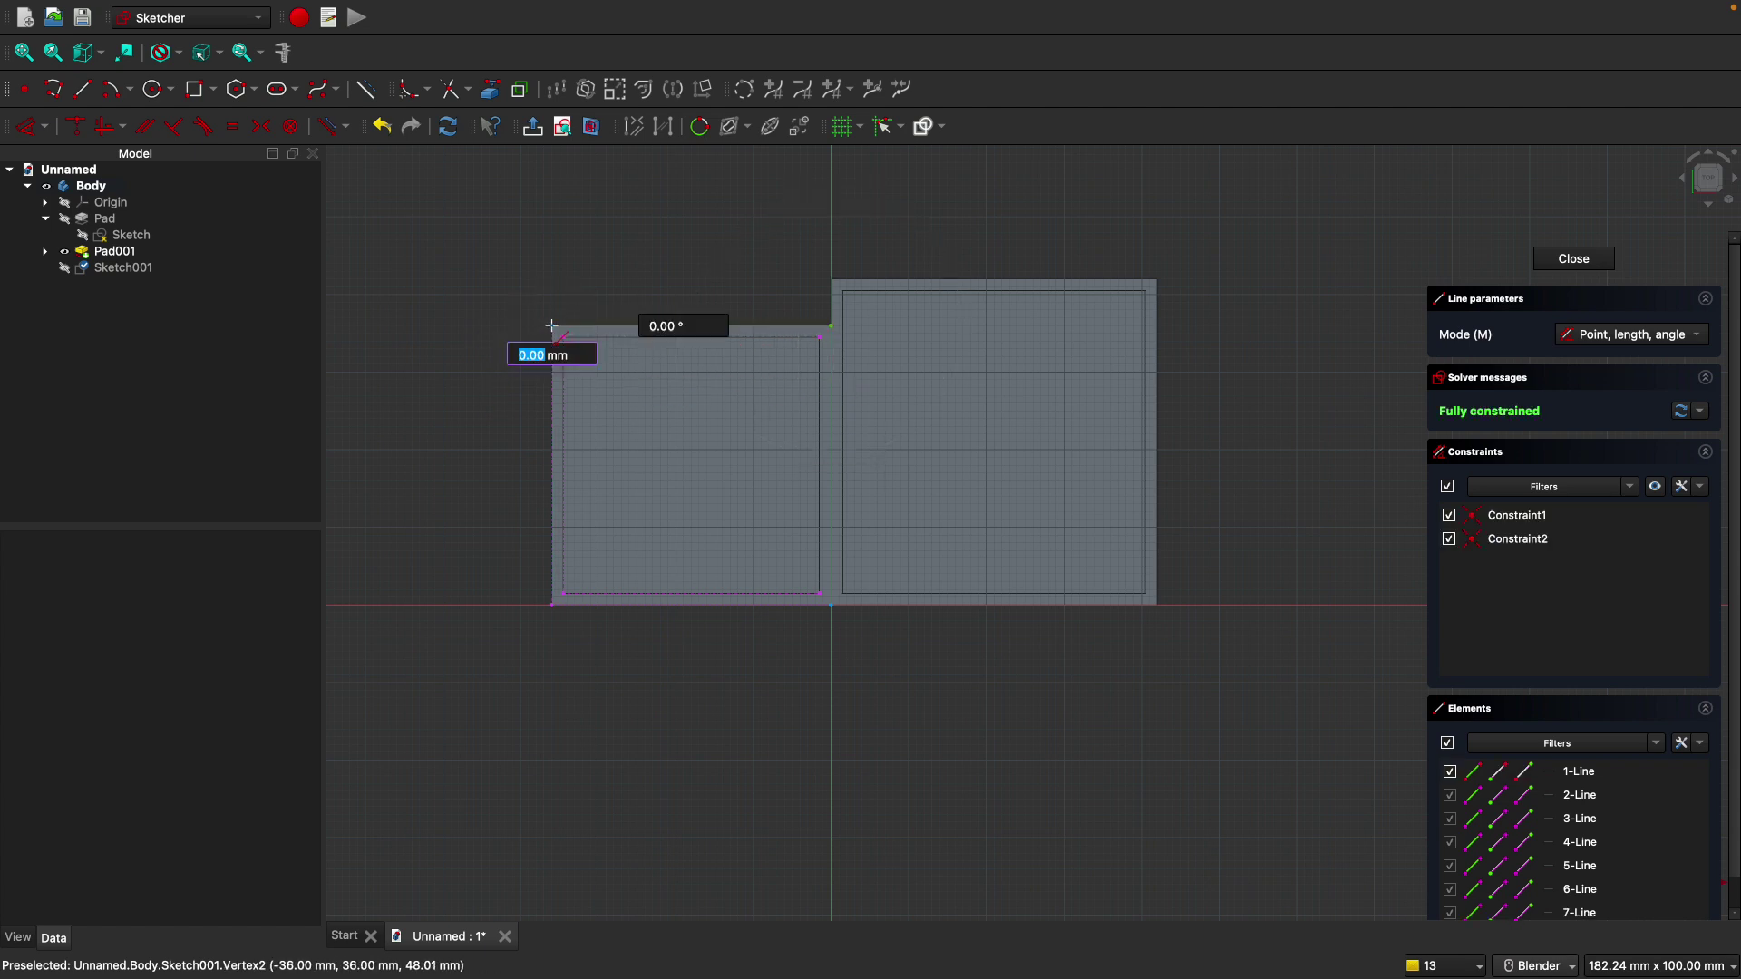
left_click(551, 605)
left_click(551, 605)
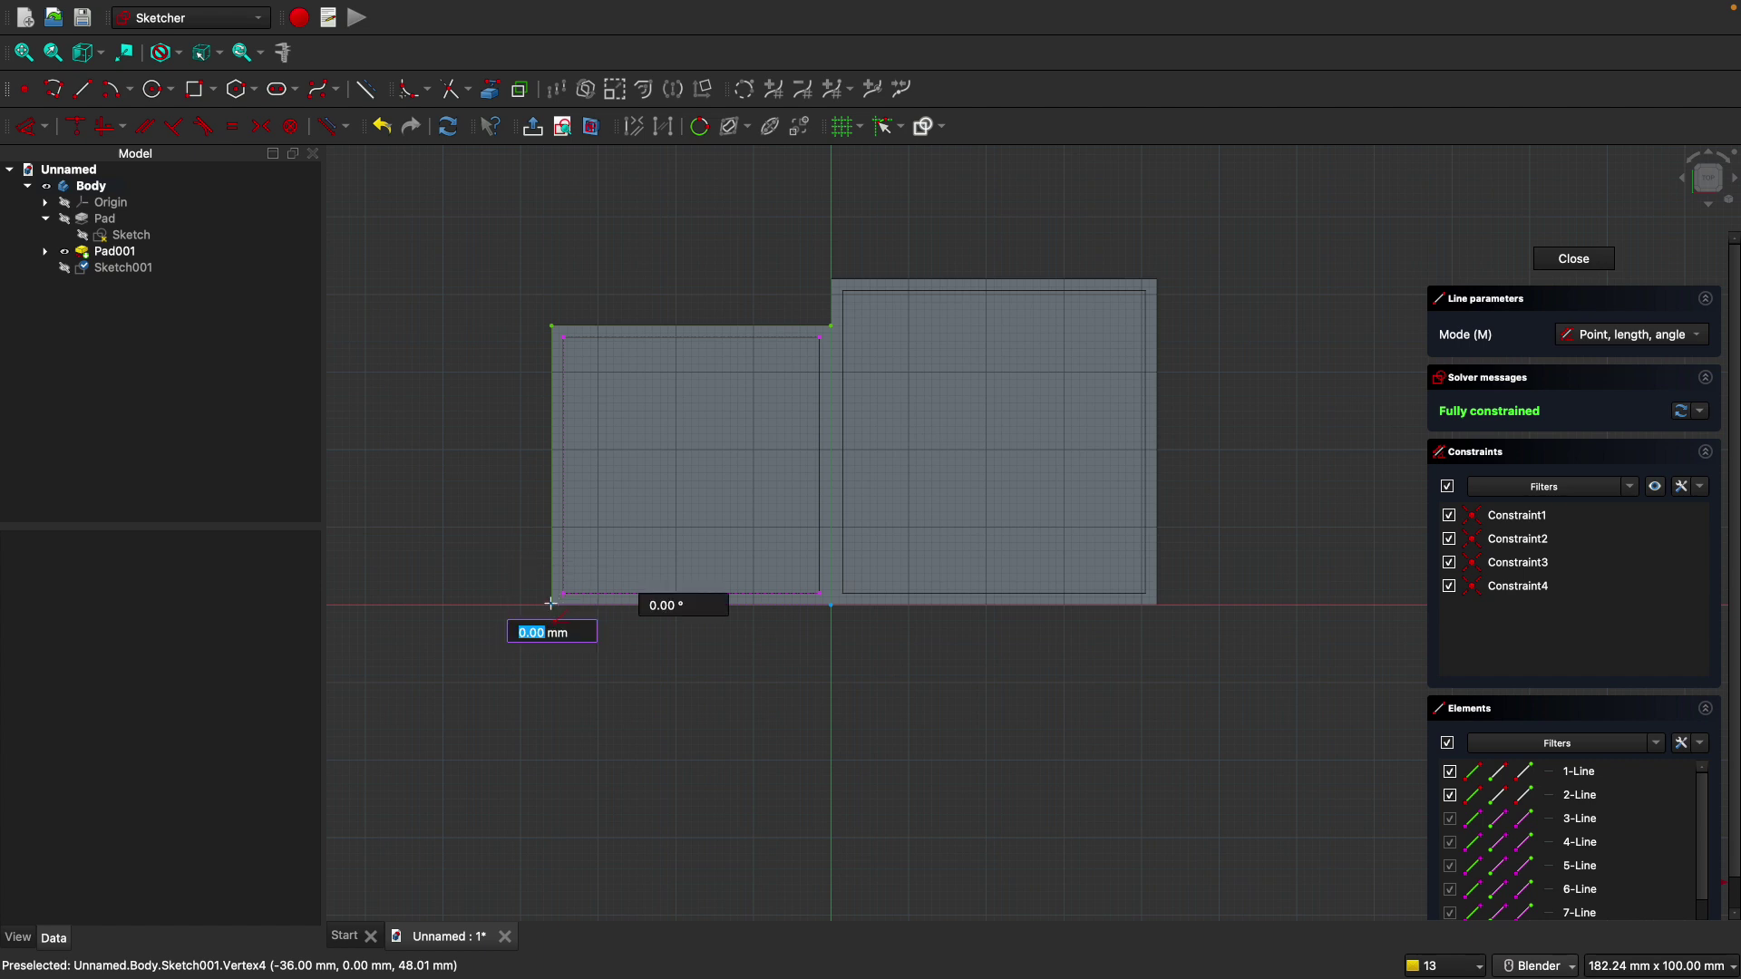
left_click(831, 605)
left_click(831, 605)
left_click(831, 327)
Draw the inner rectangle lines around the left compartment's opening.
left_click(821, 338)
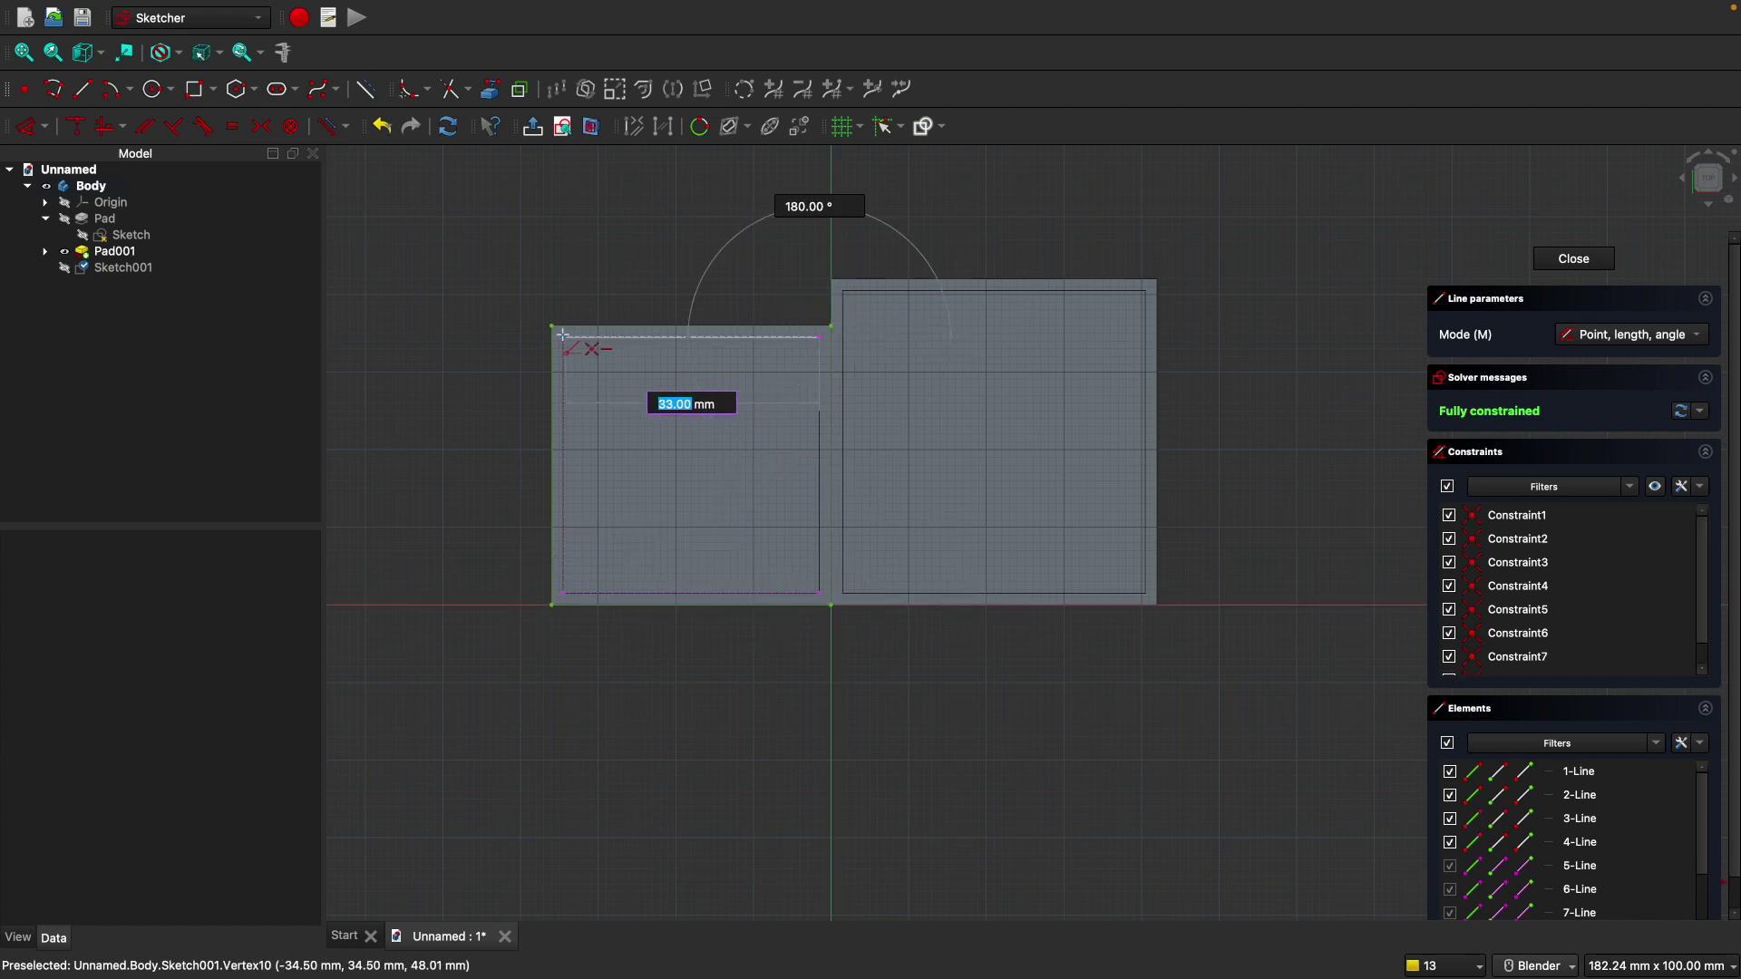
left_click(564, 335)
left_click(564, 336)
left_click(564, 593)
left_click(564, 594)
left_click(821, 594)
left_click(820, 594)
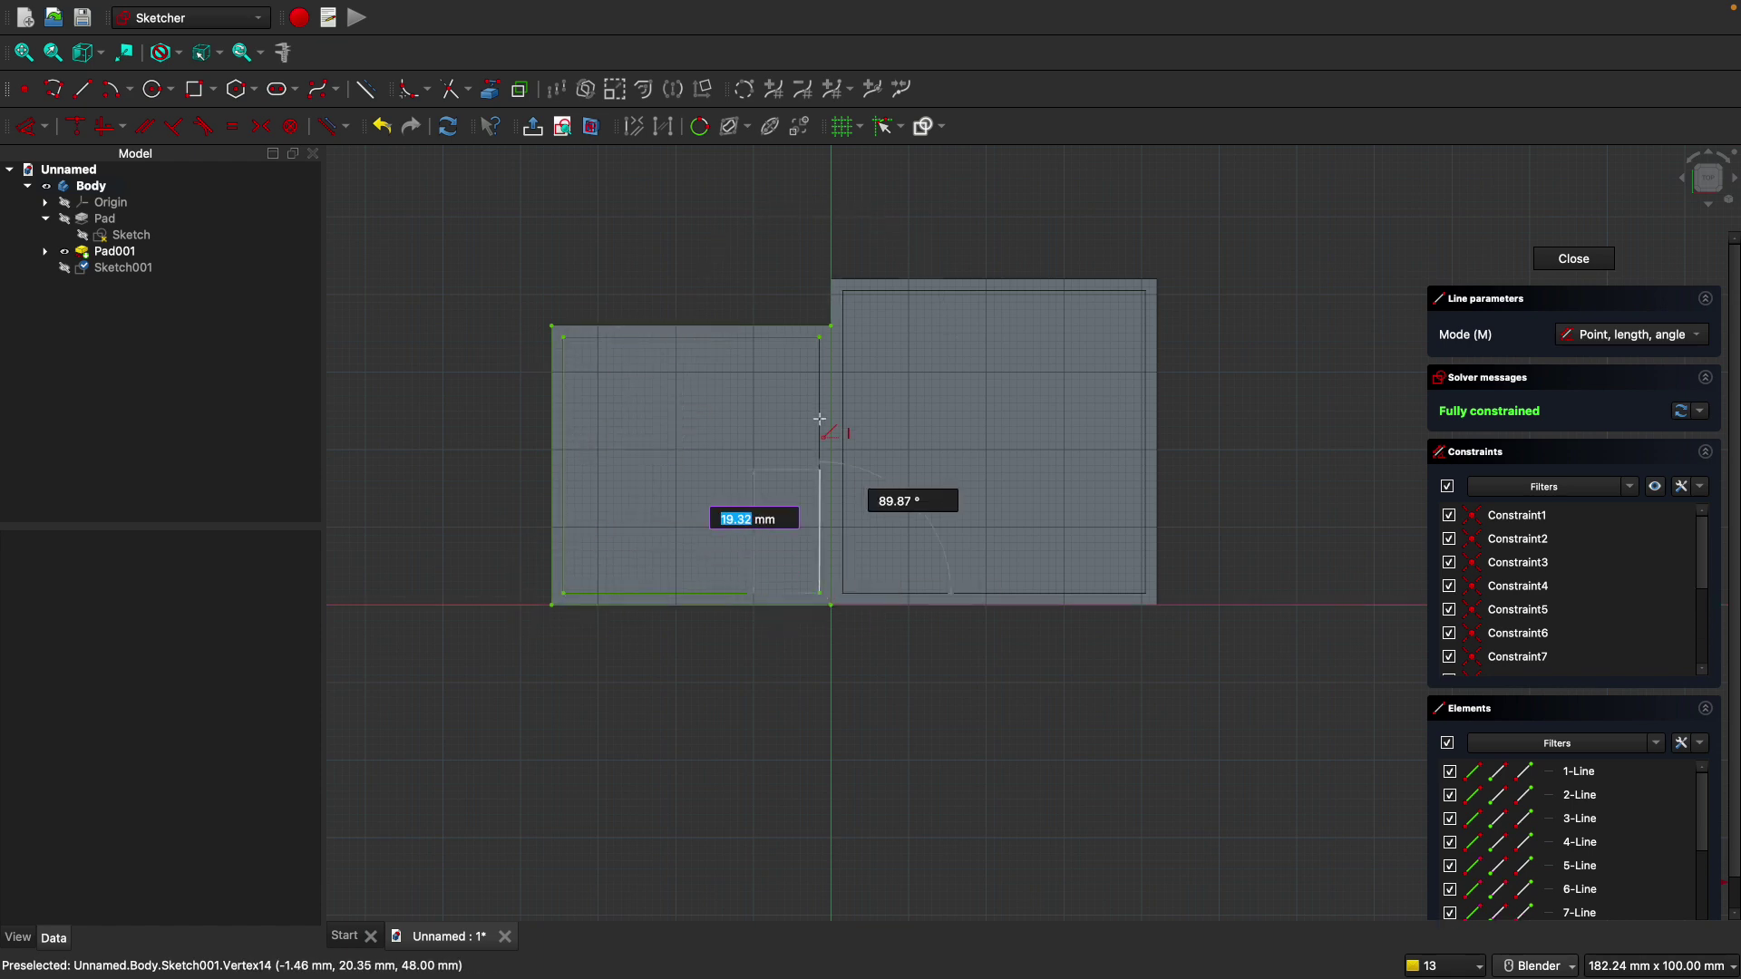
key("Escape")
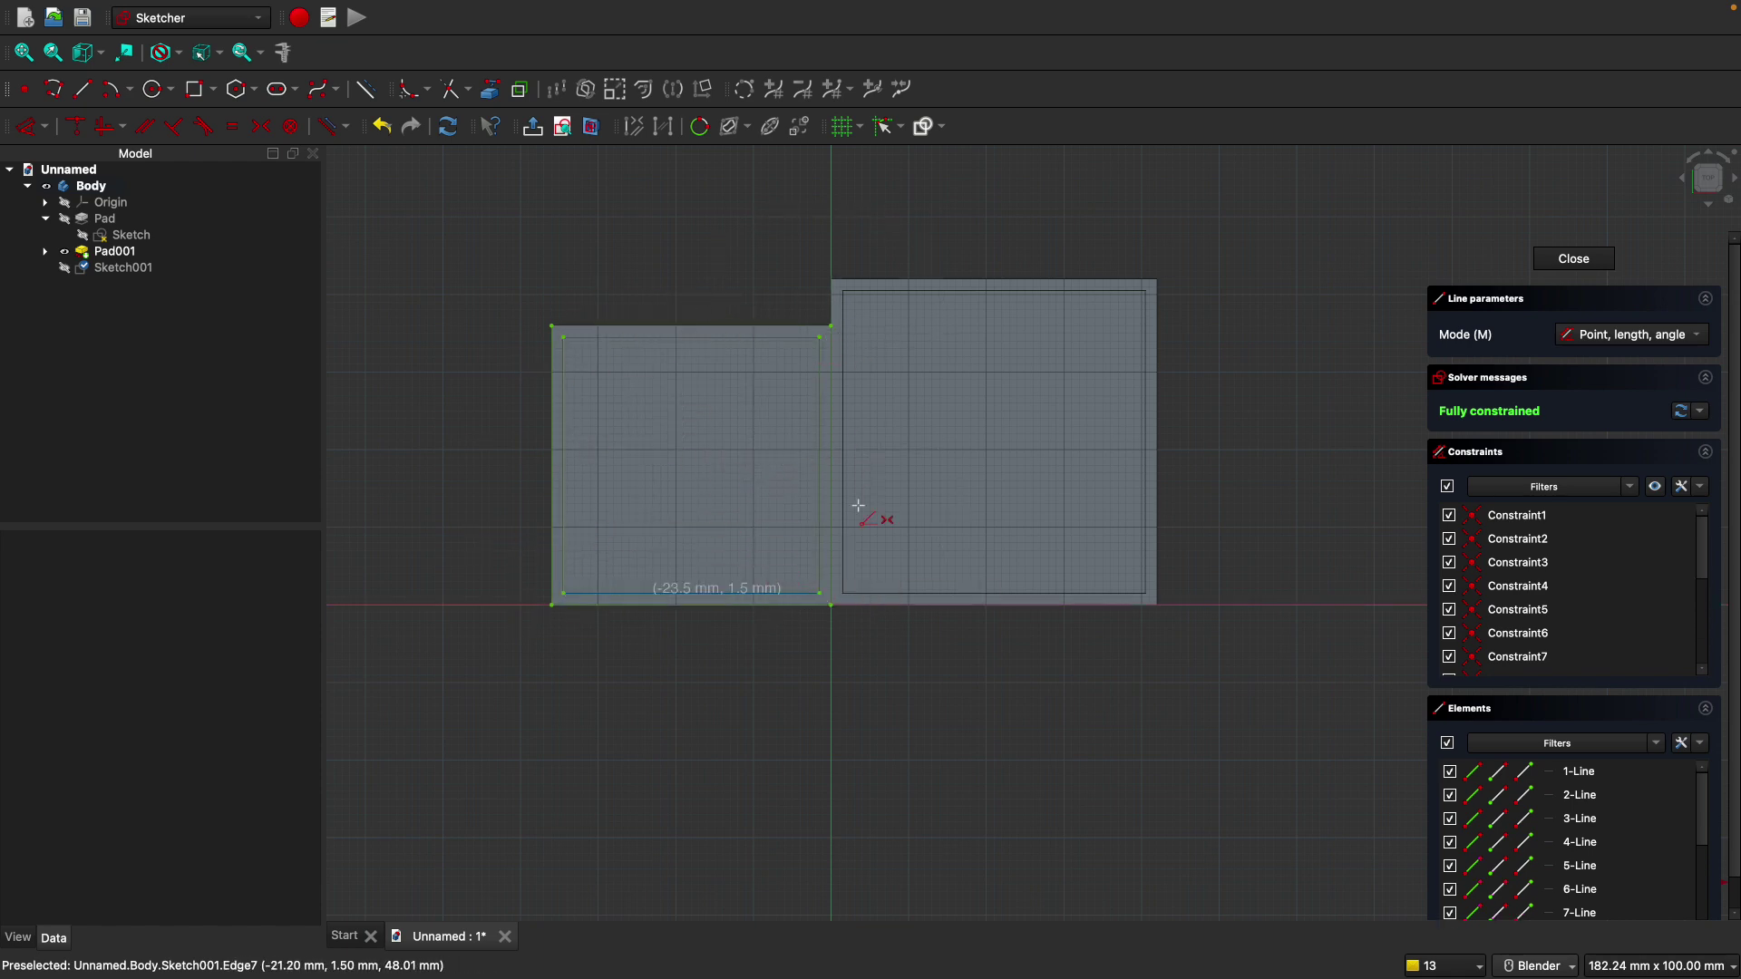
Close the sketch and pocket Sketch001 to a depth of 10 mm.
left_click(1553, 263)
left_click(130, 231)
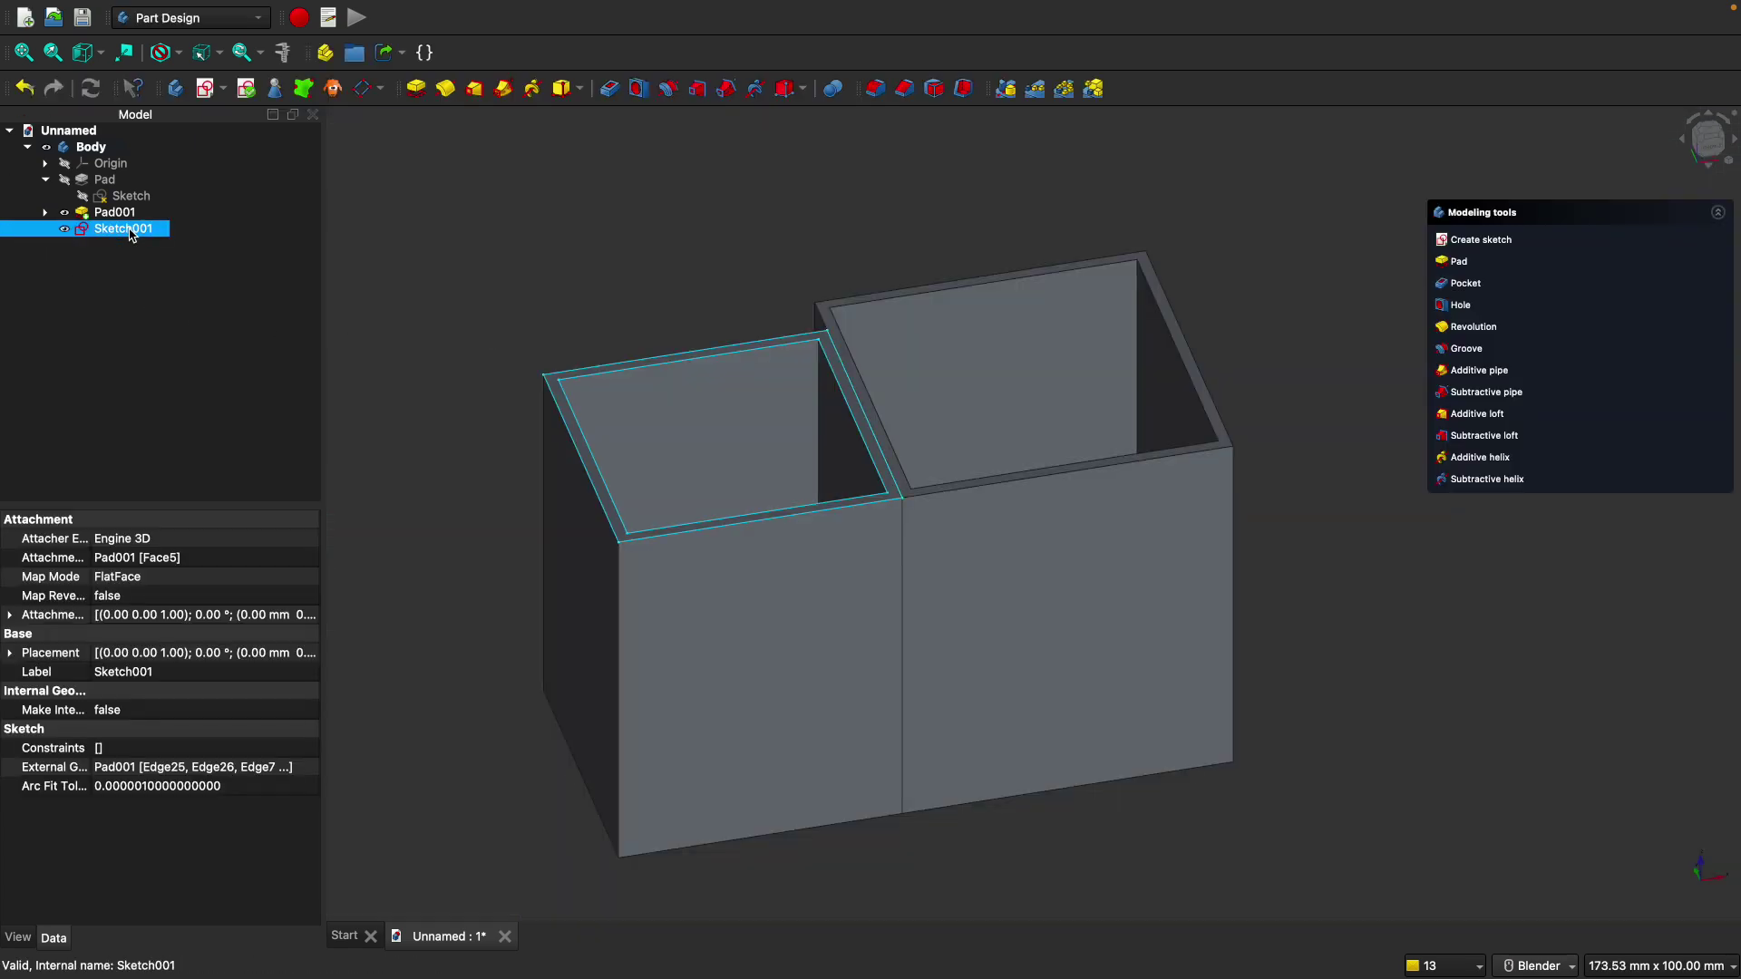
left_click(609, 93)
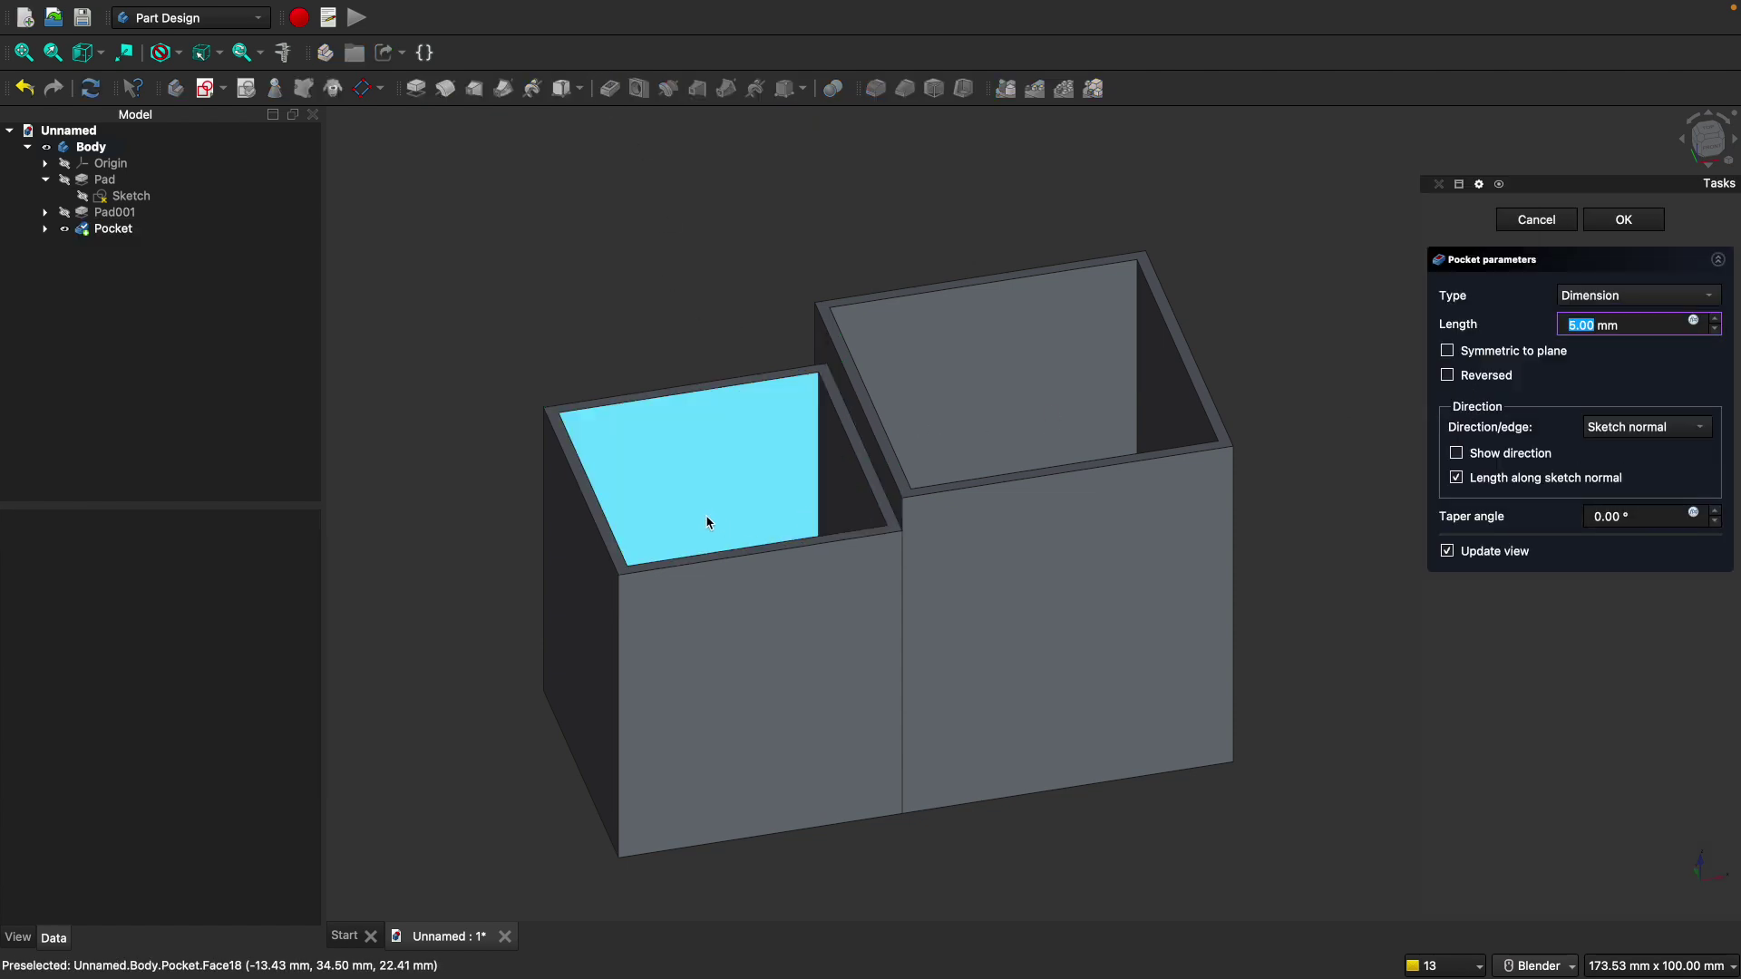
left_click(1576, 324)
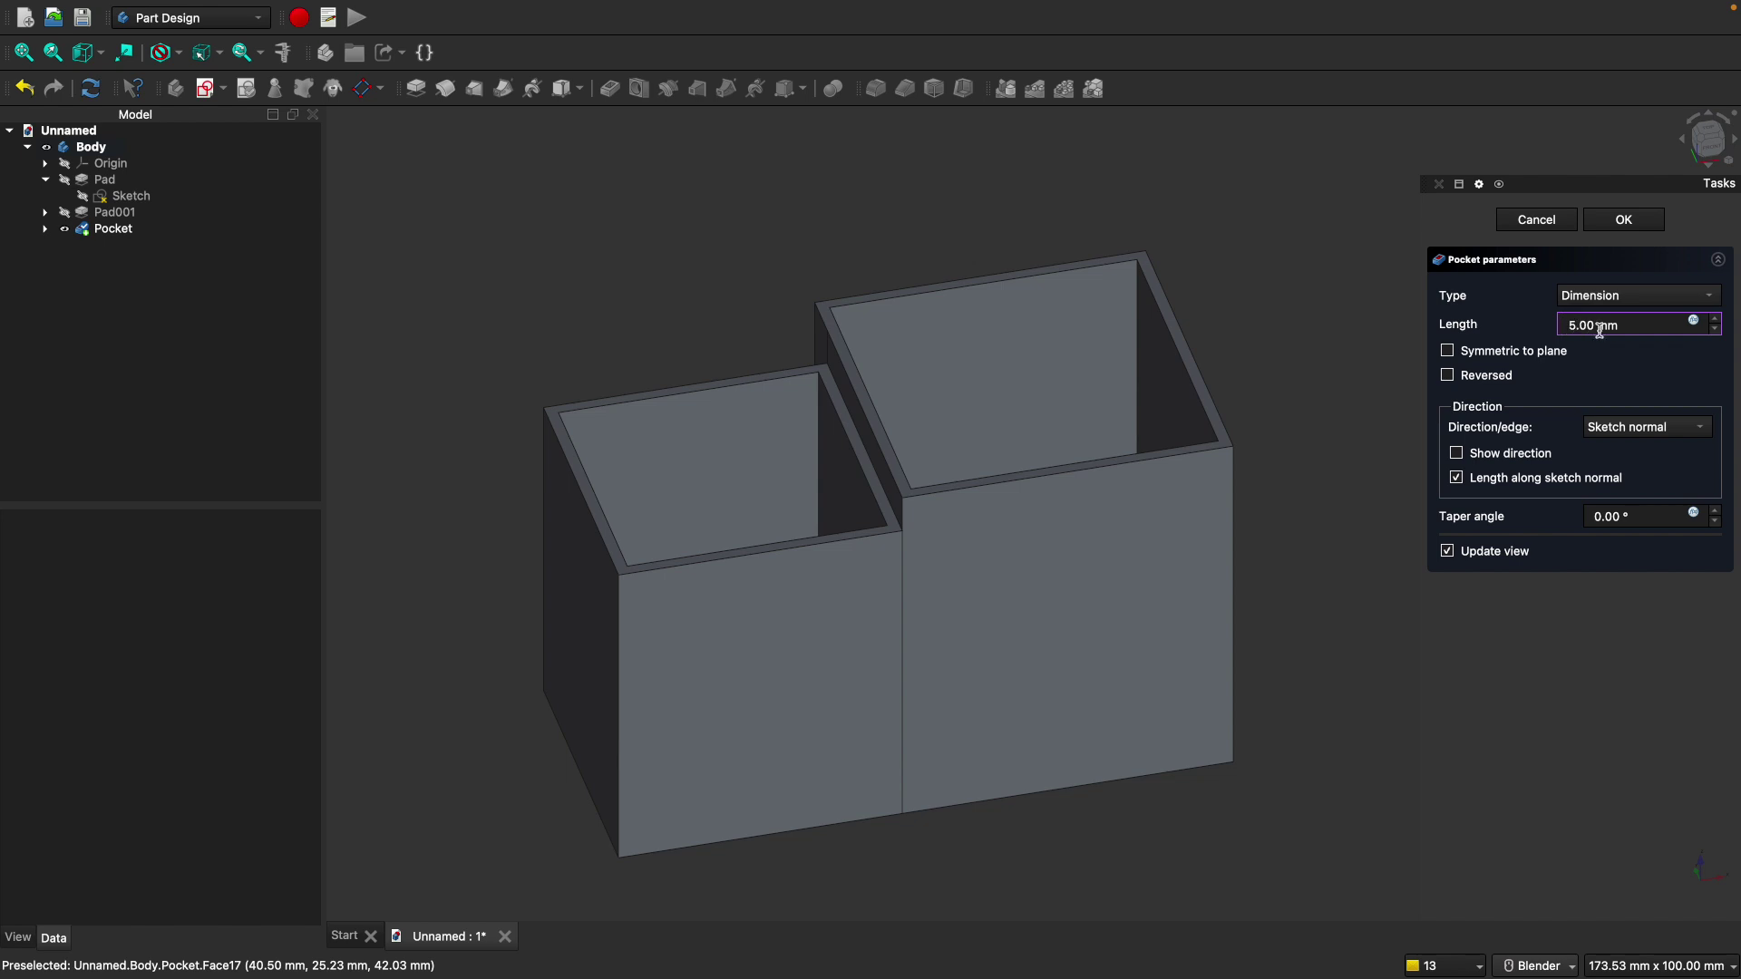
key("BackSpace")
type("10")
left_click(1625, 227)
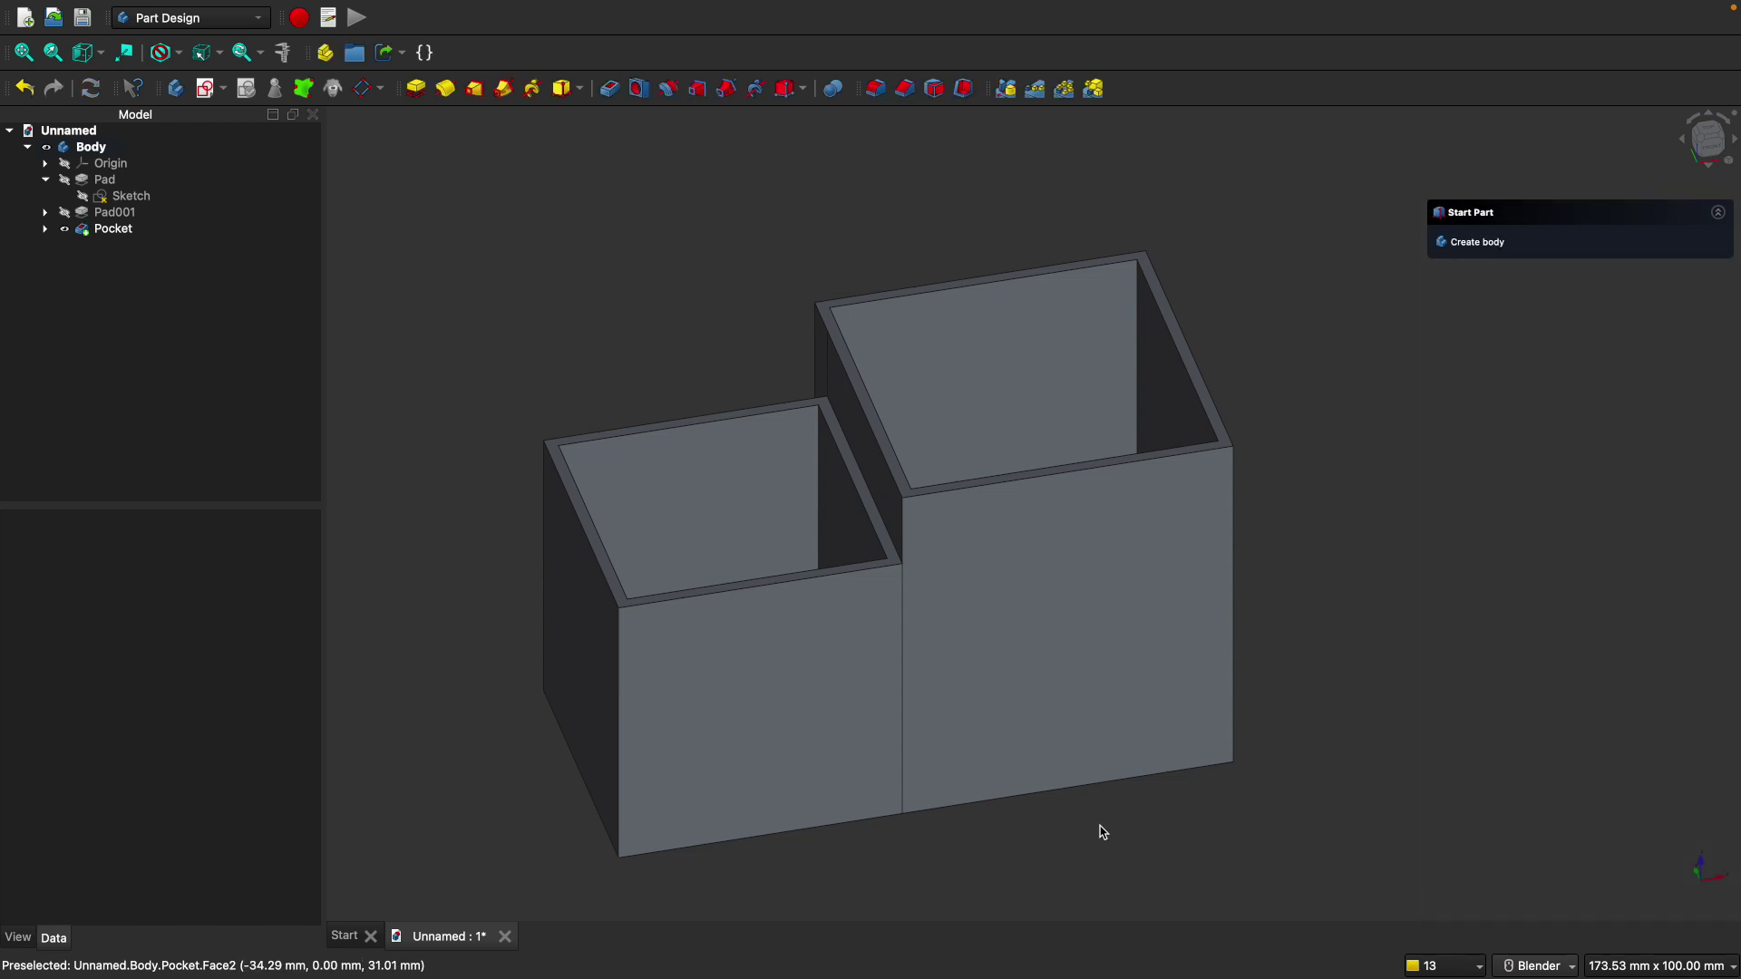
Orbit the view around and select the smaller compartment's front face.
scroll(1047, 813, "down", 3)
middle_click_drag(982, 854, 810, 807)
scroll(831, 758, "up", 2)
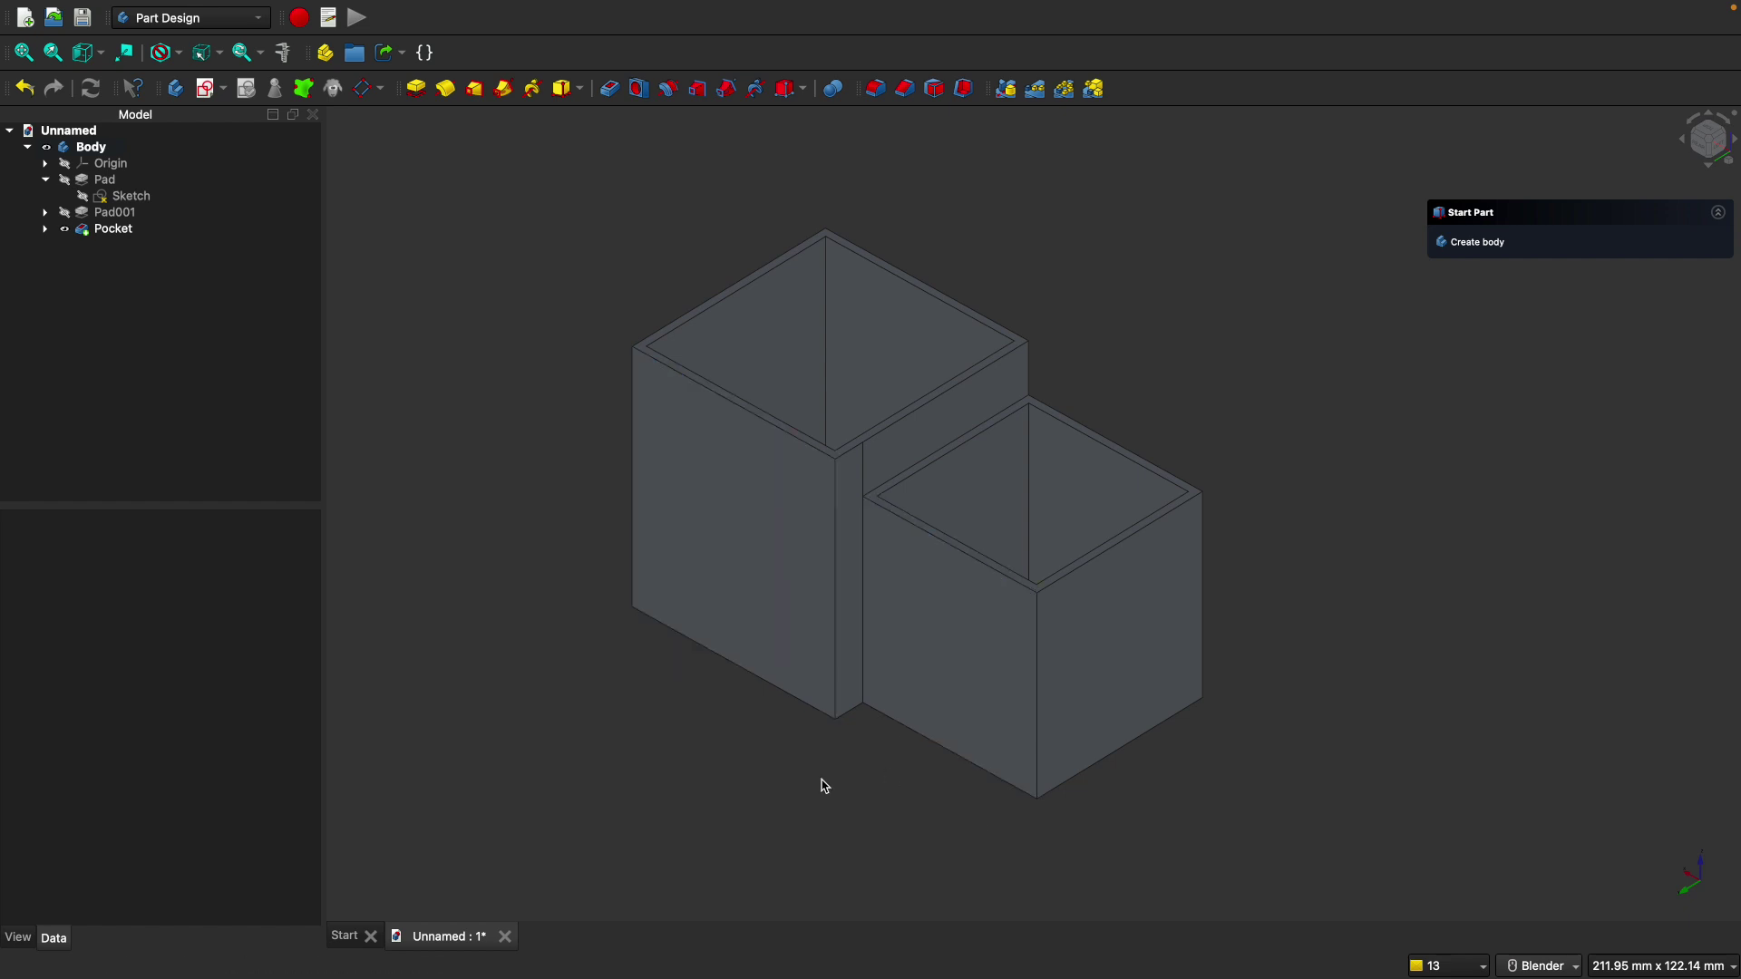
middle_click_drag(825, 787, 925, 711)
left_click(921, 635)
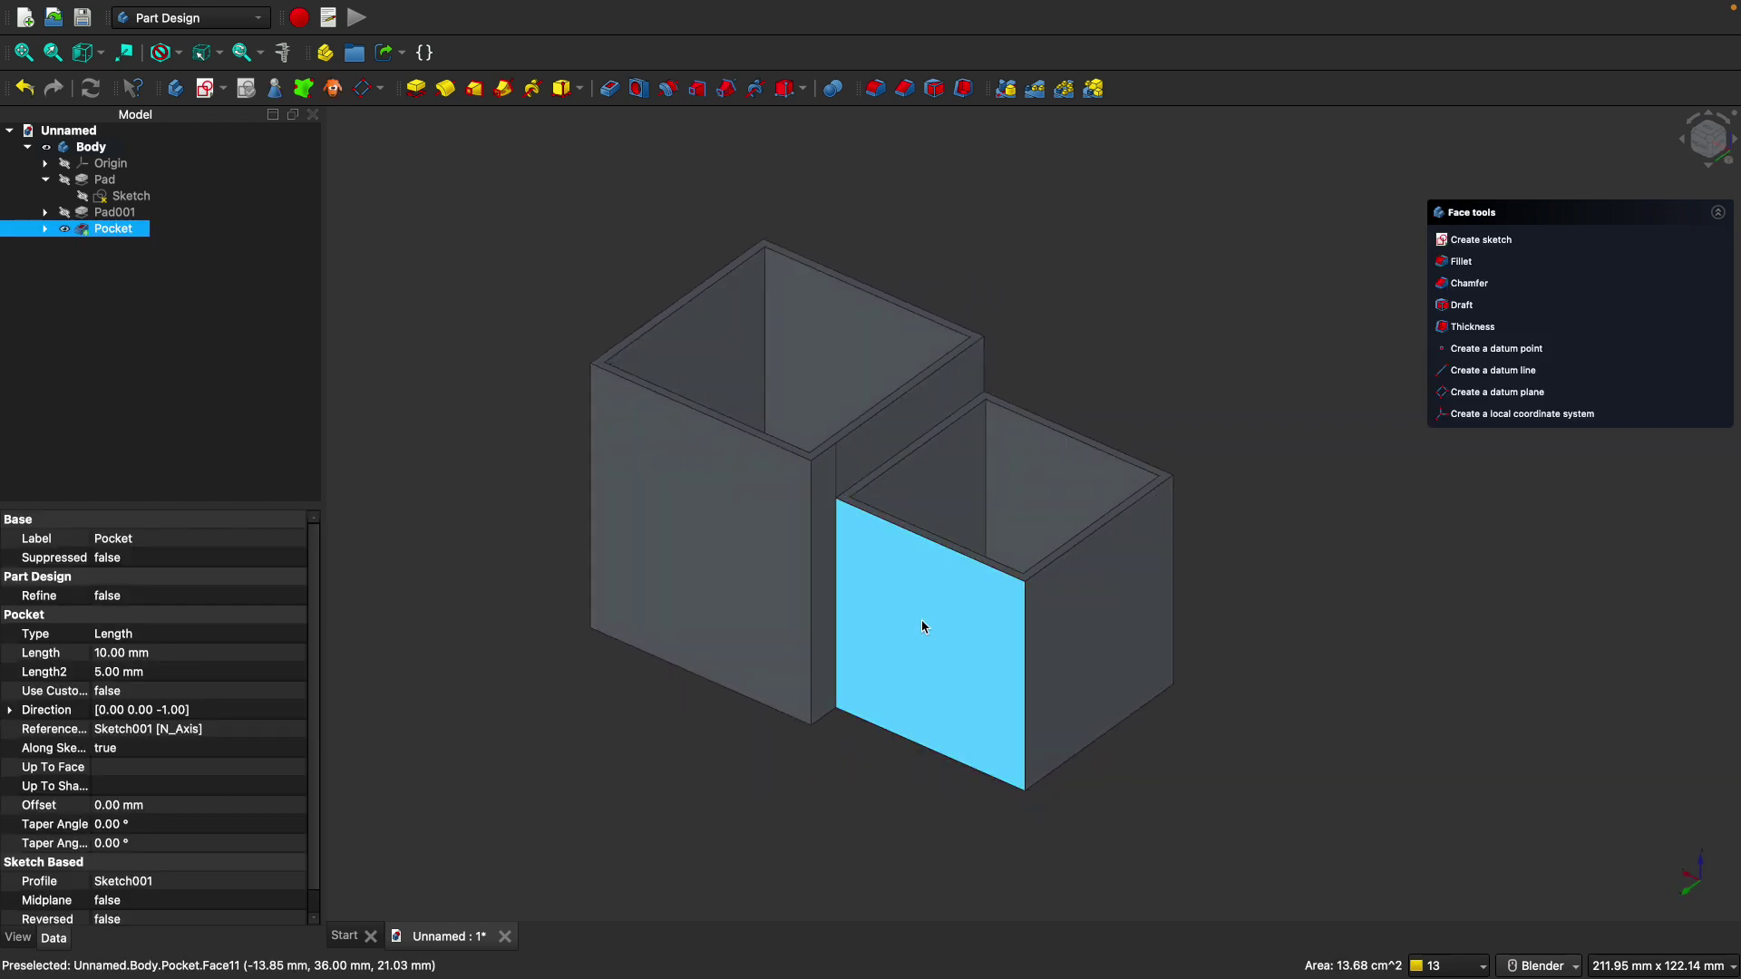
Create Sketch002 on the front face and link its four edges as external geometry.
left_click(209, 91)
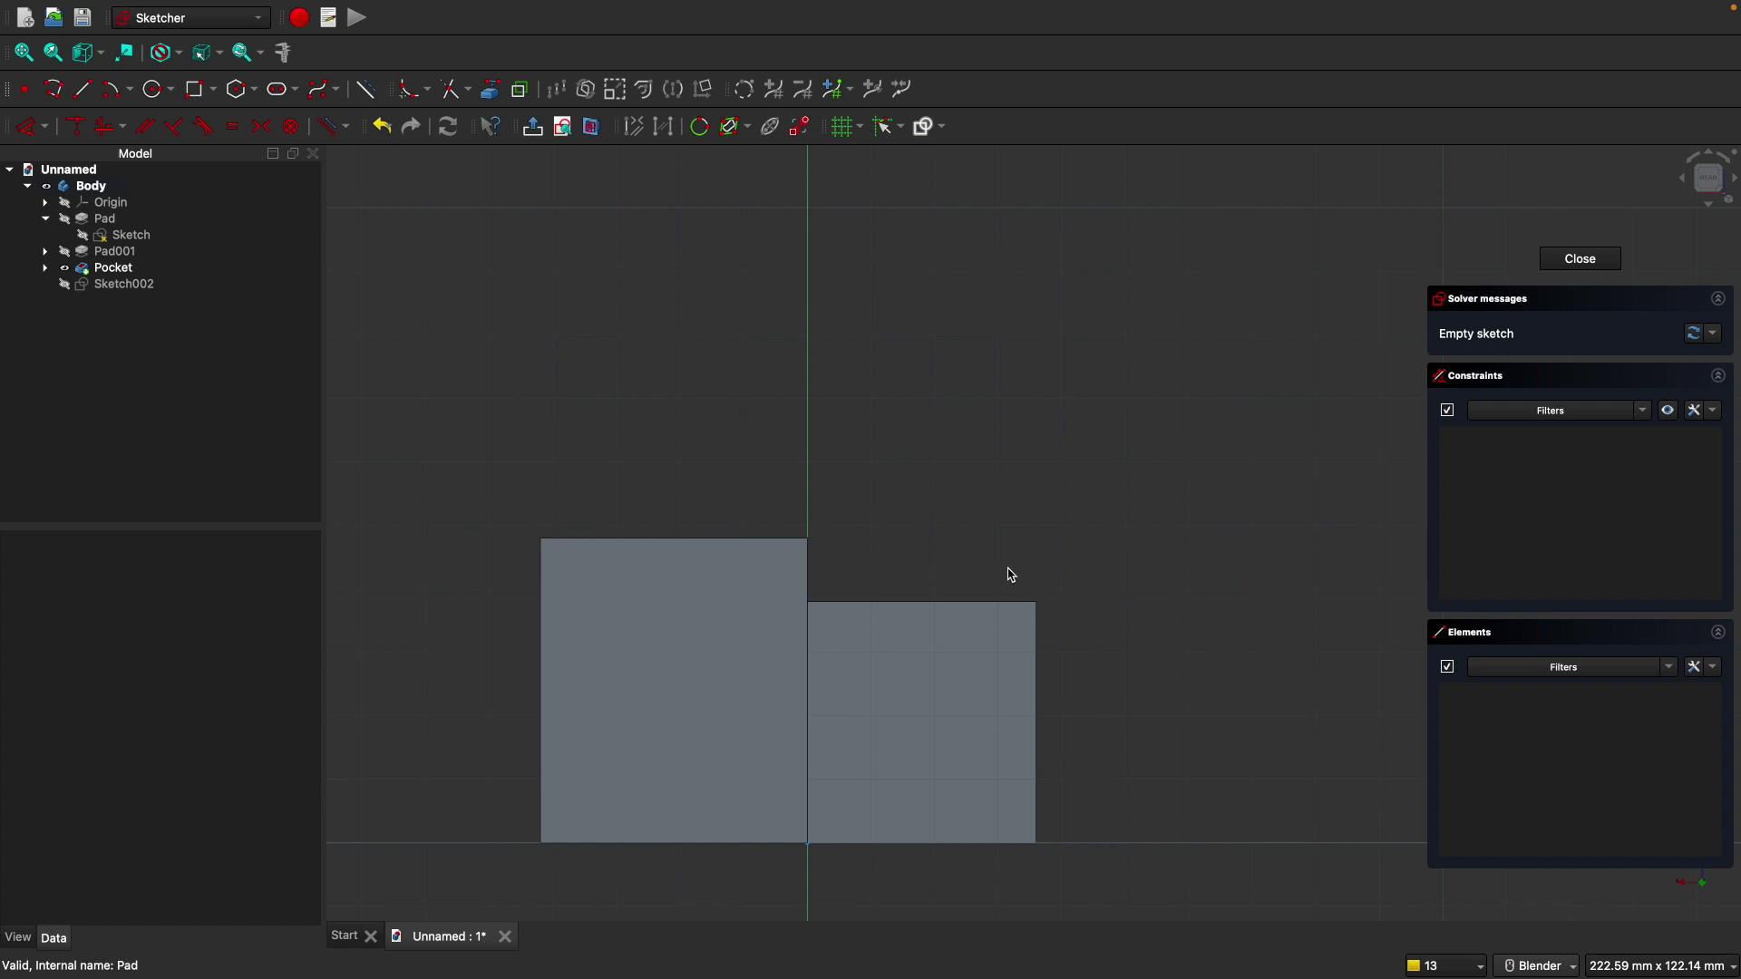
middle_click_drag(1012, 575, 1116, 618)
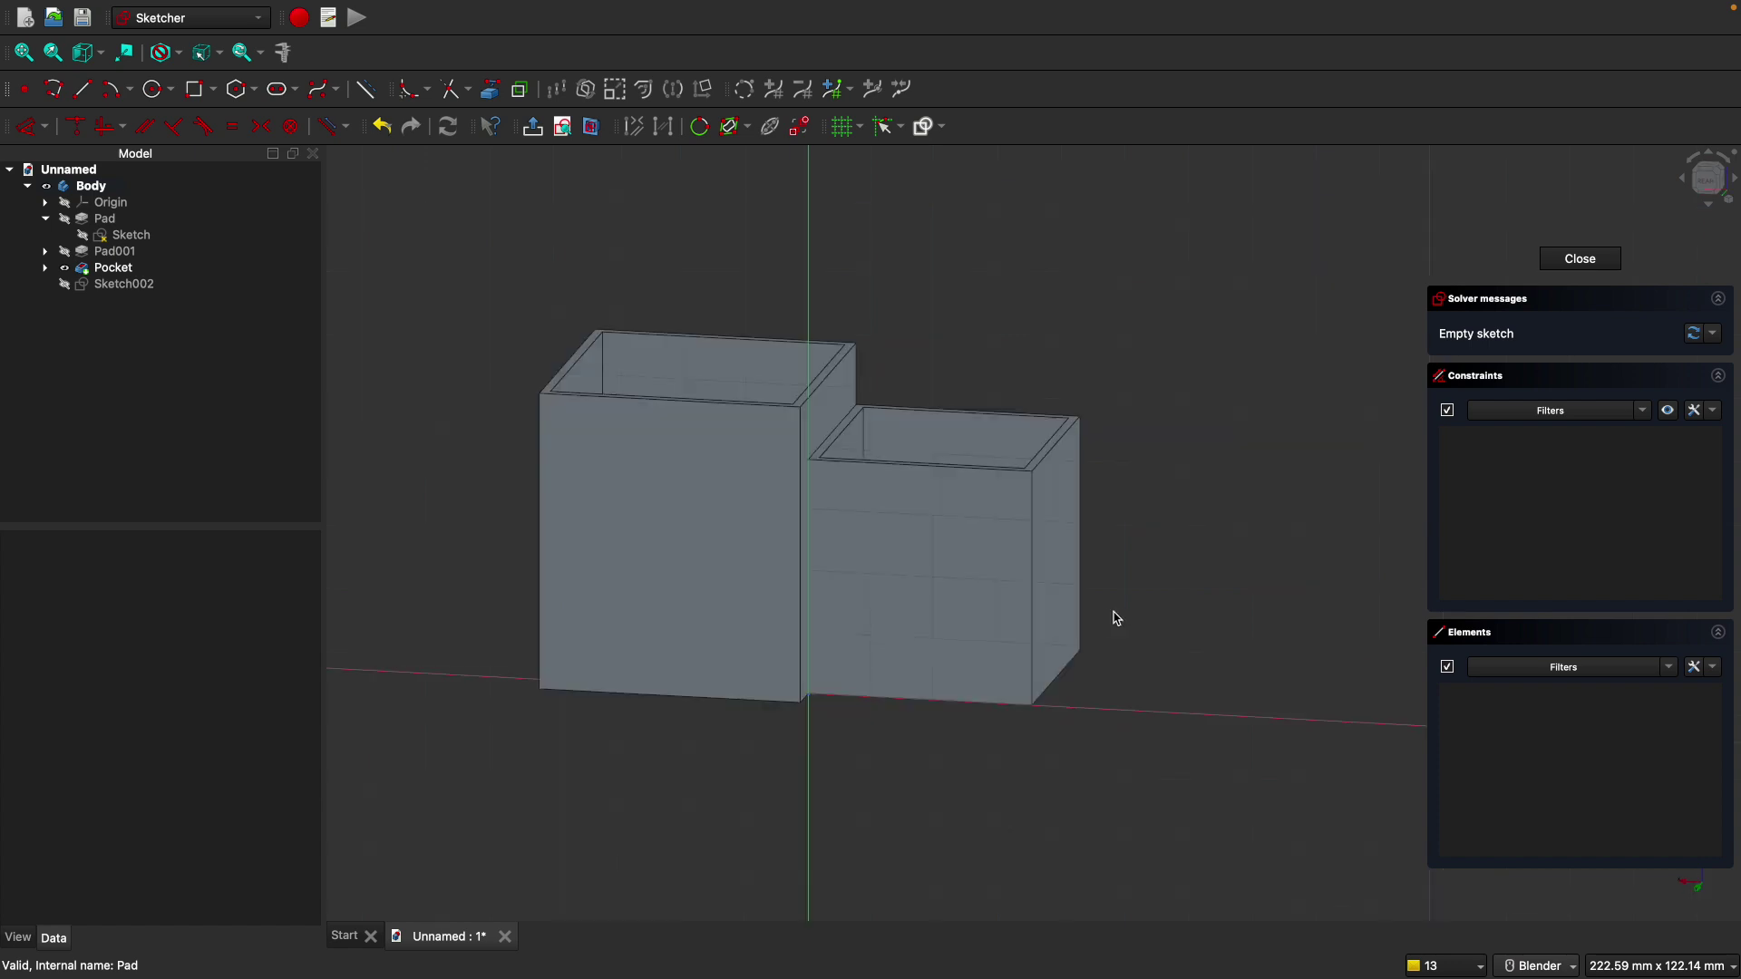
left_click(487, 90)
left_click(819, 514)
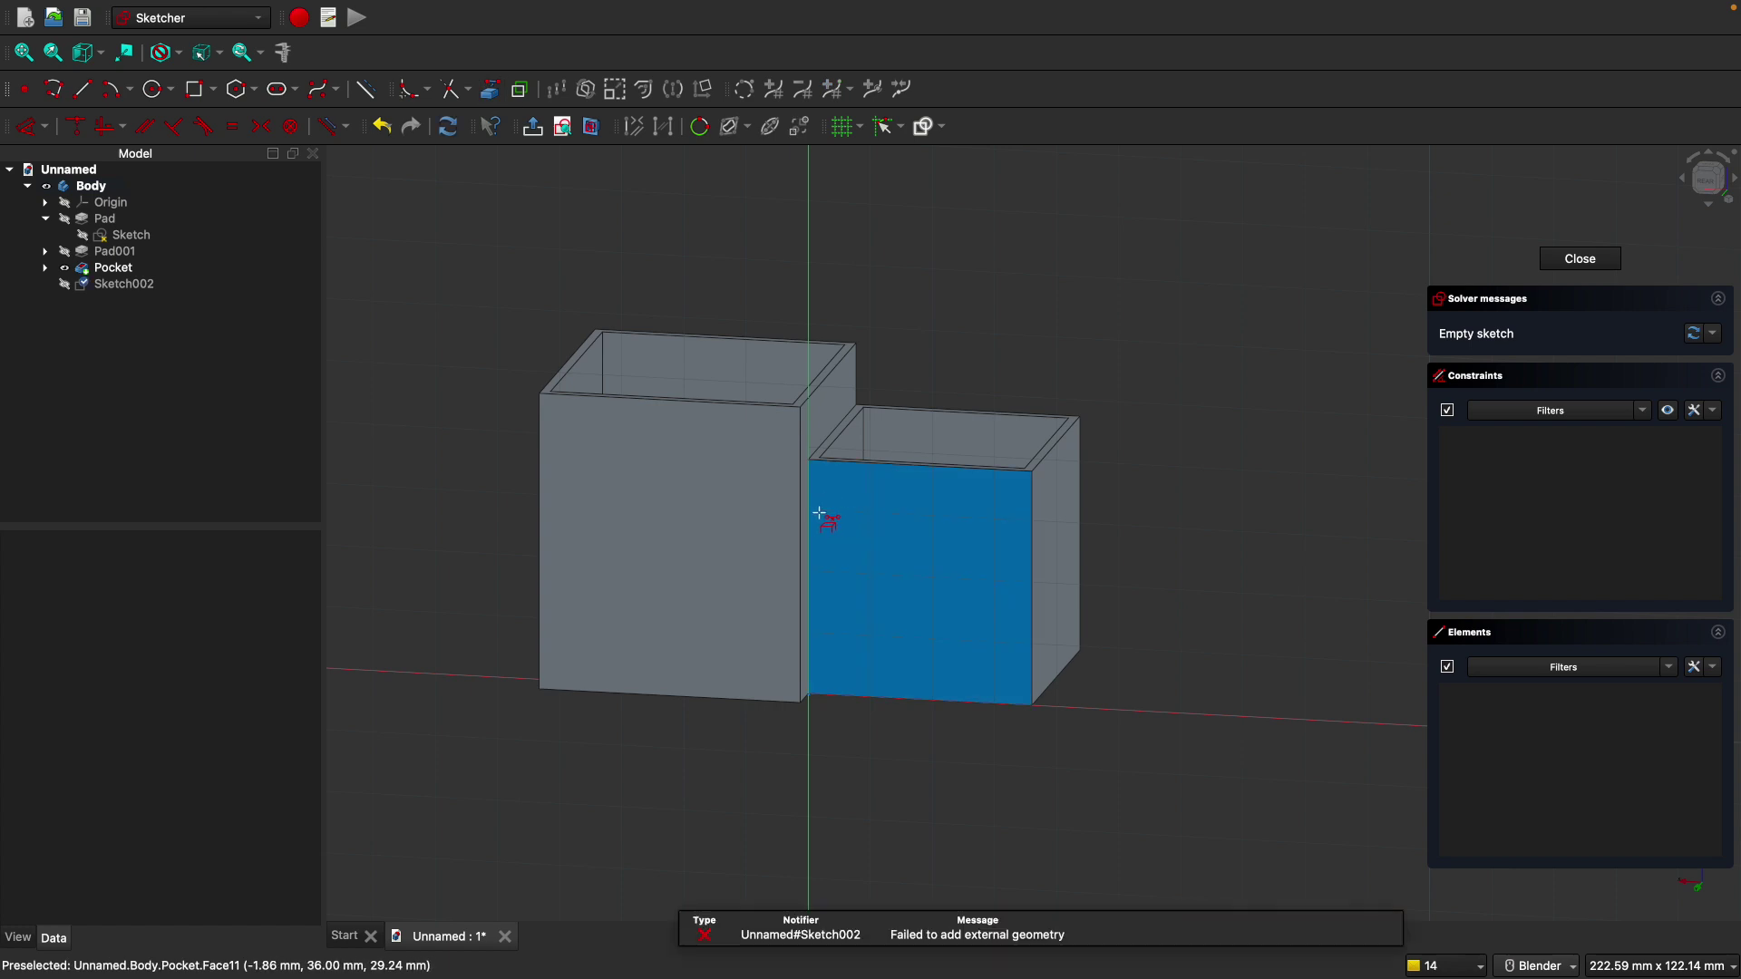
left_click(818, 514)
left_click(852, 462)
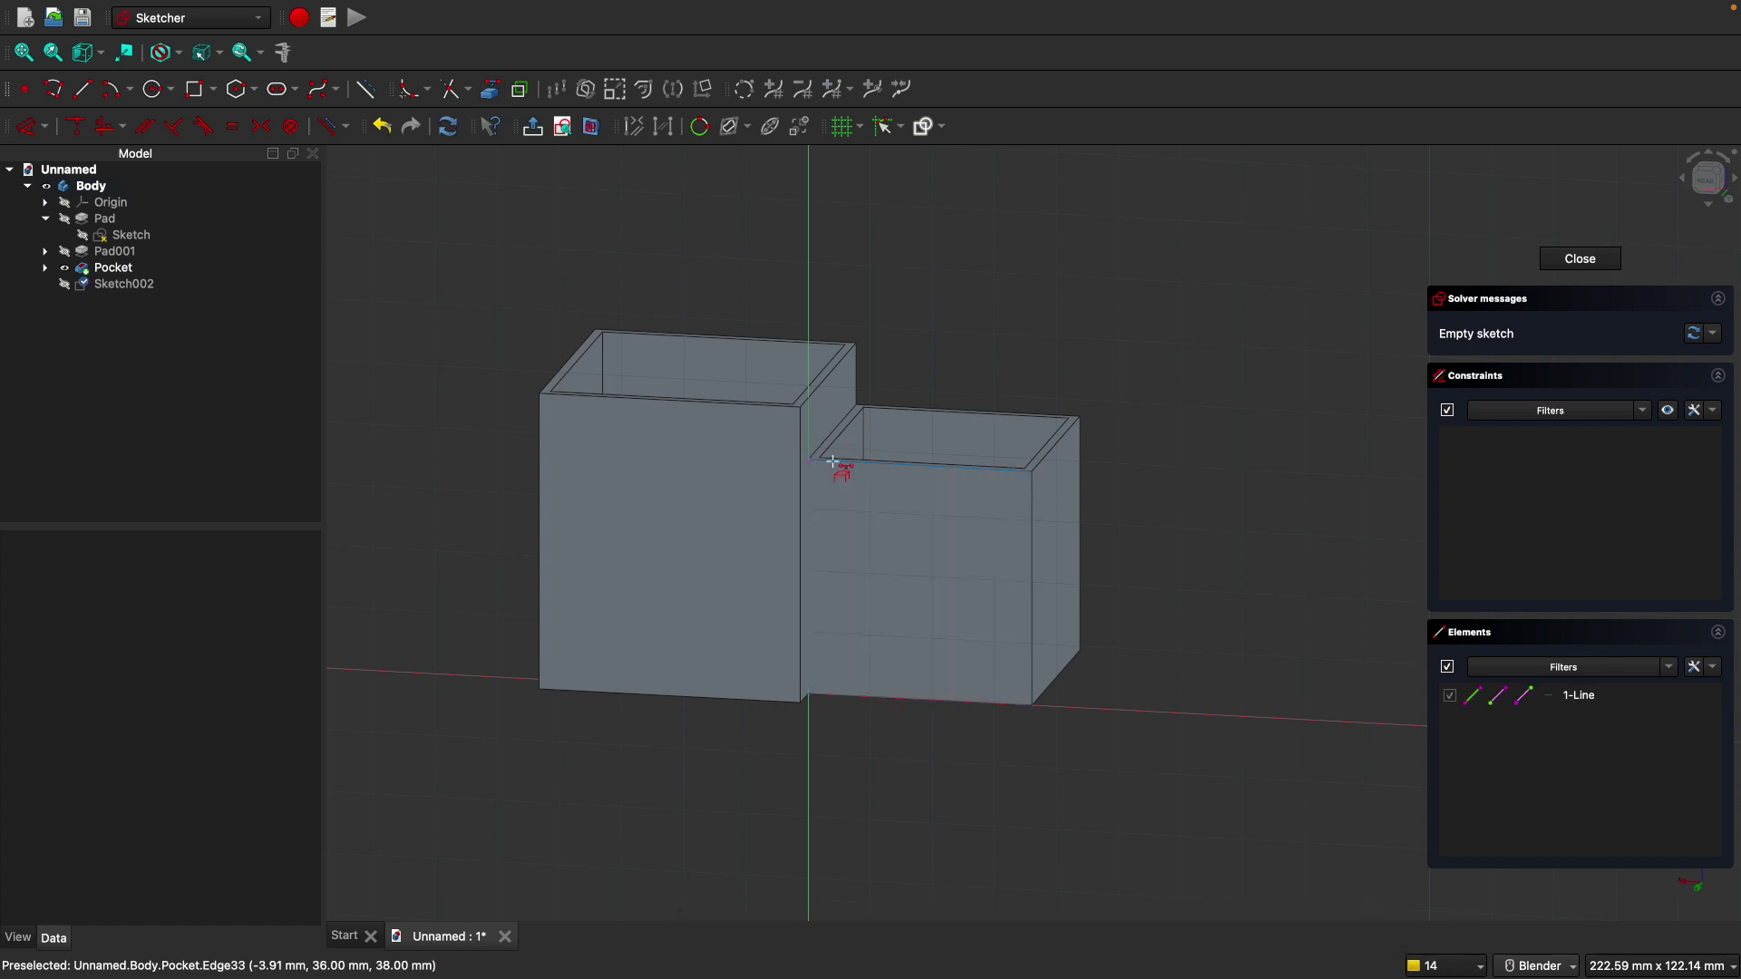
left_click(1035, 506)
left_click(998, 706)
middle_click_drag(1220, 627, 1158, 626)
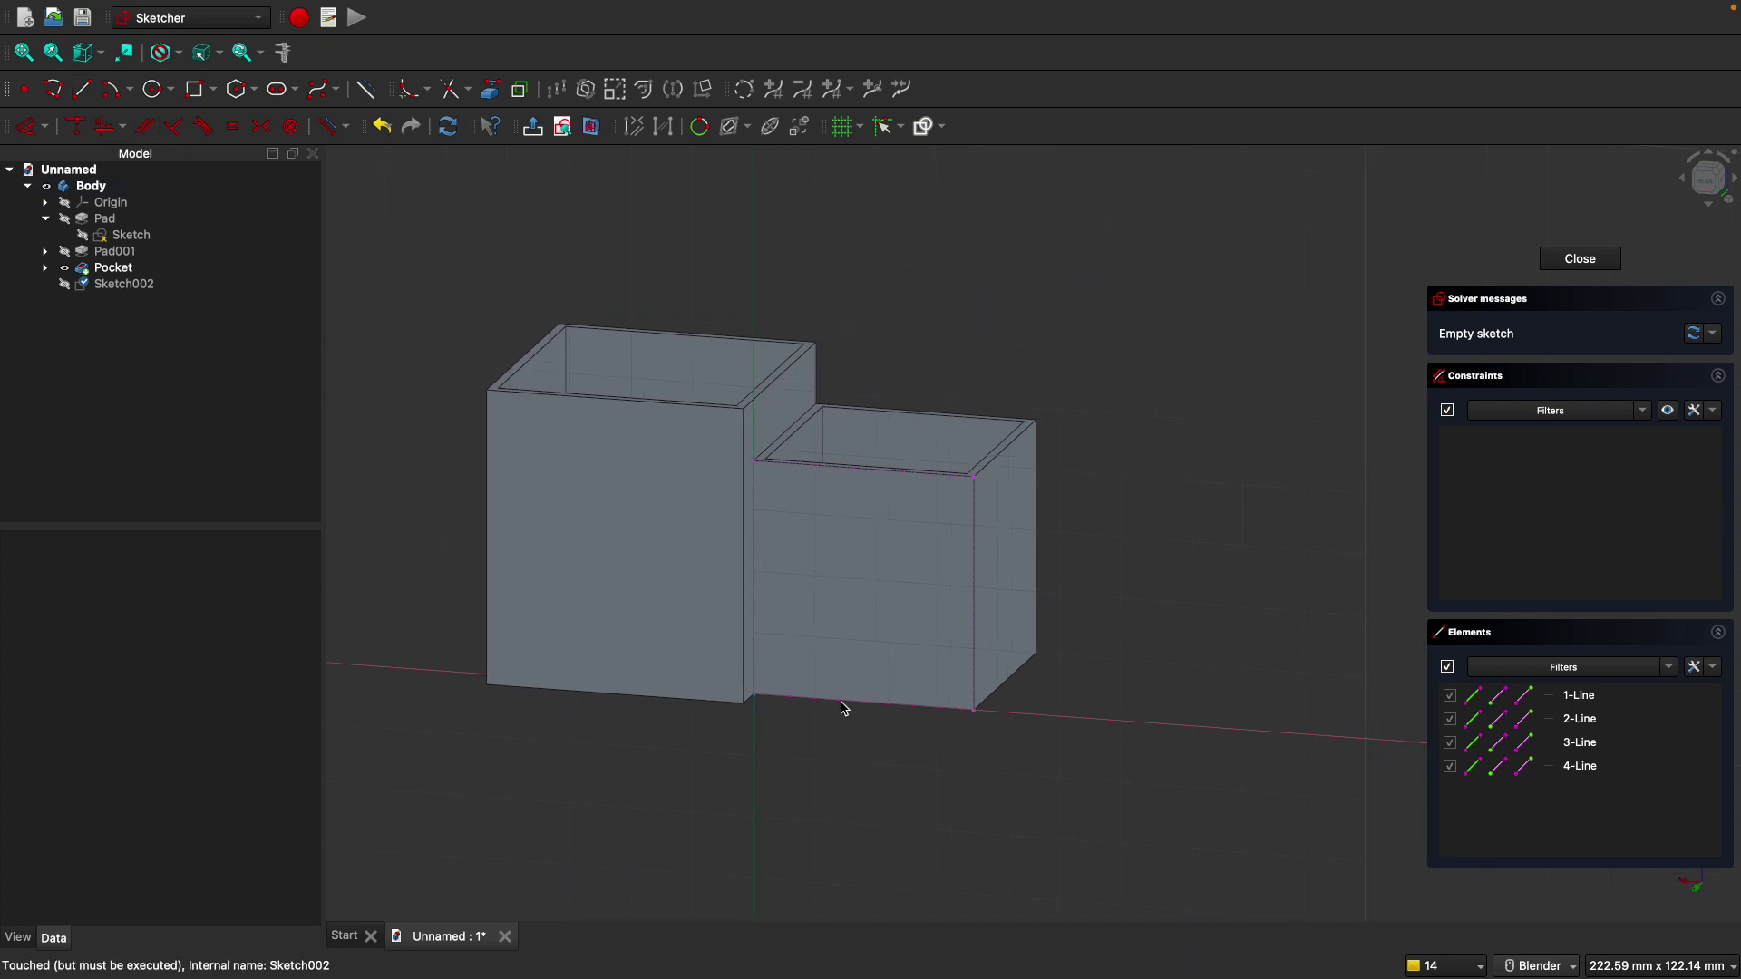
Draw two 24 mm vertical lines at 90° from the face's bottom corners.
left_click(82, 88)
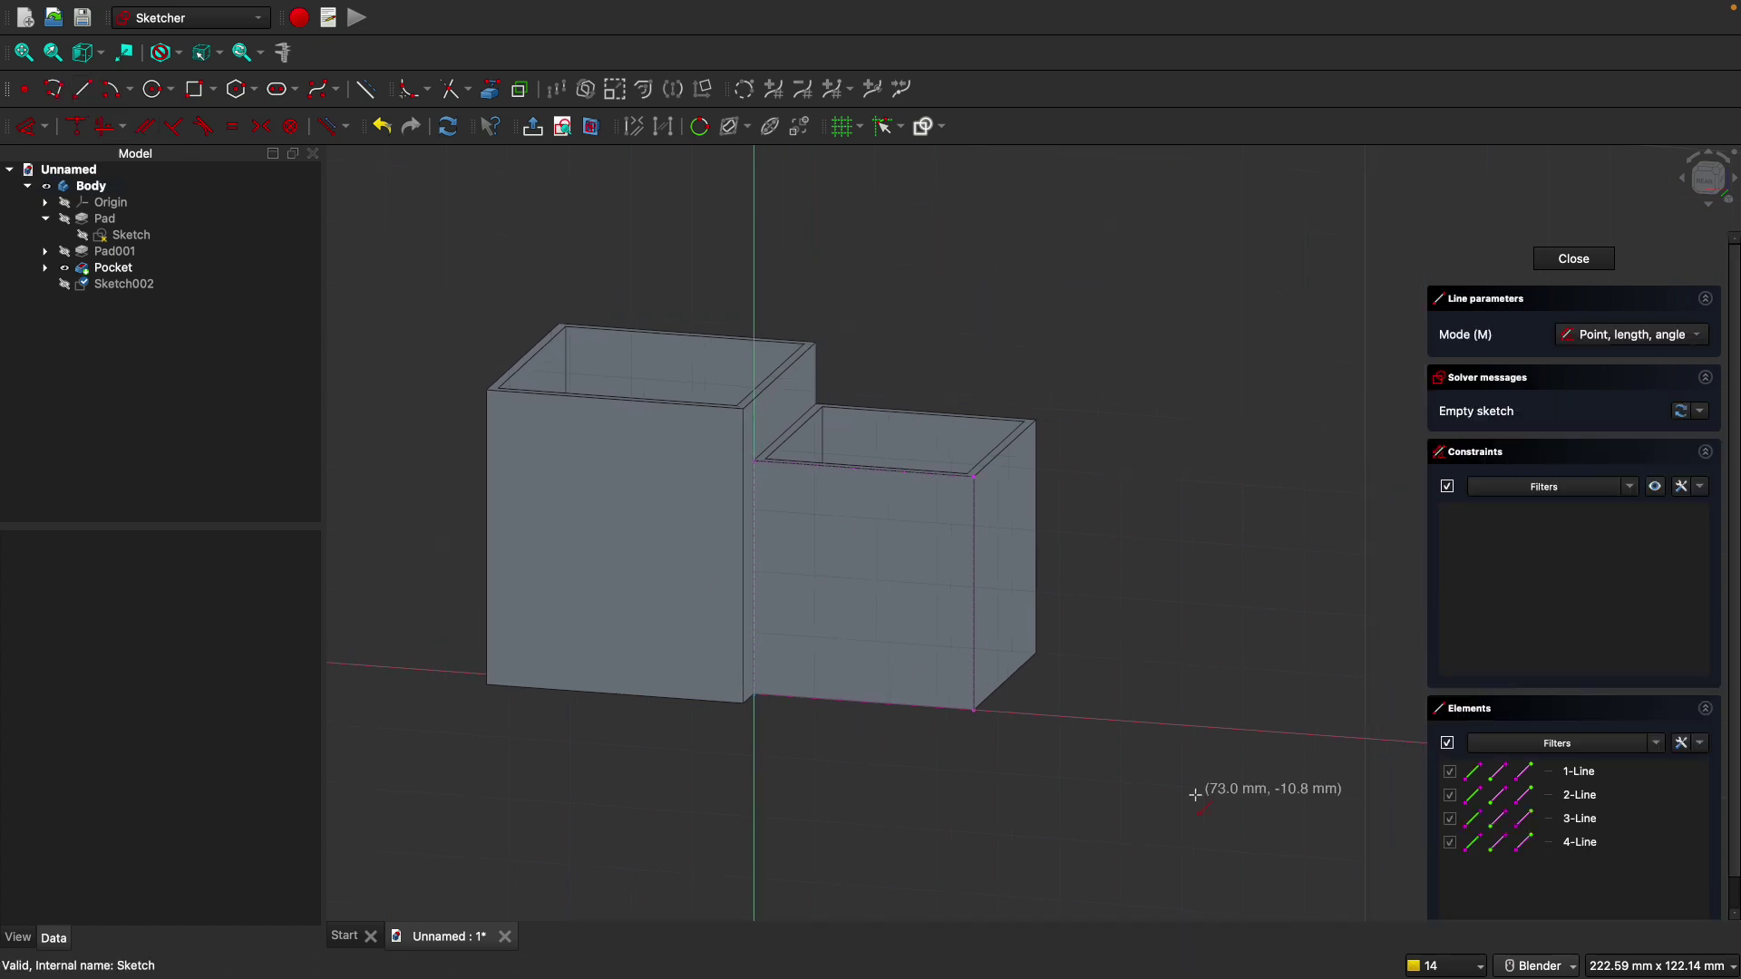
left_click(974, 709)
type("24")
key("Tab")
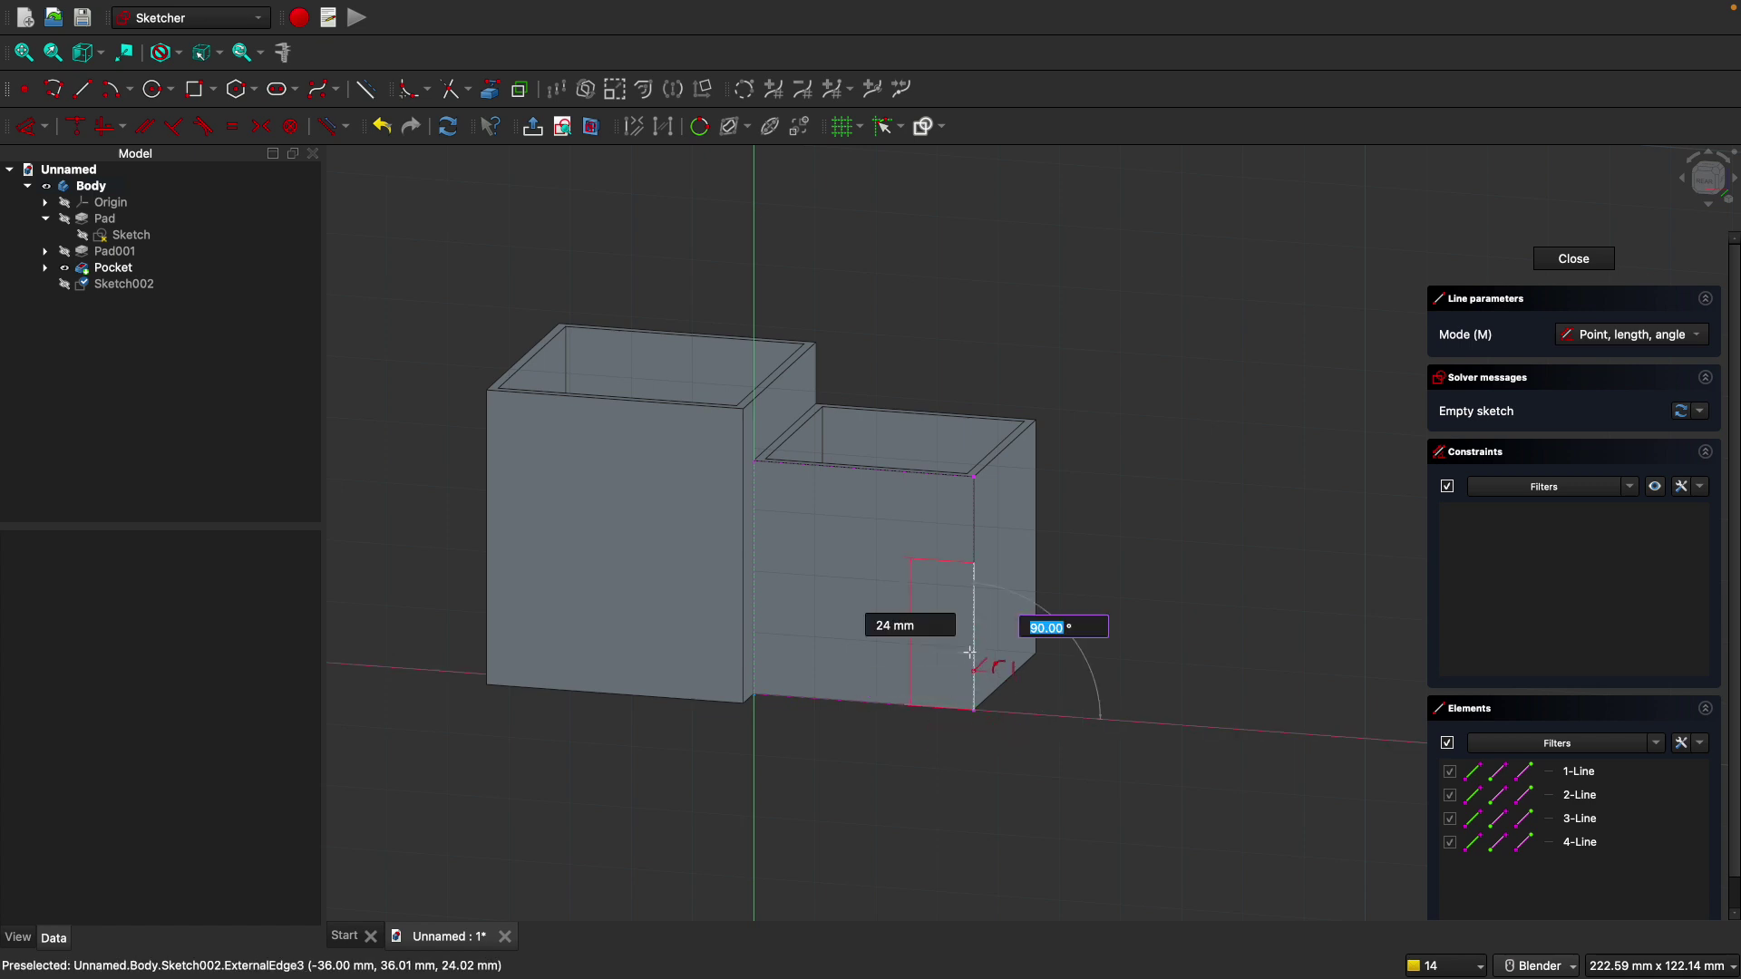
type("90")
key("Return")
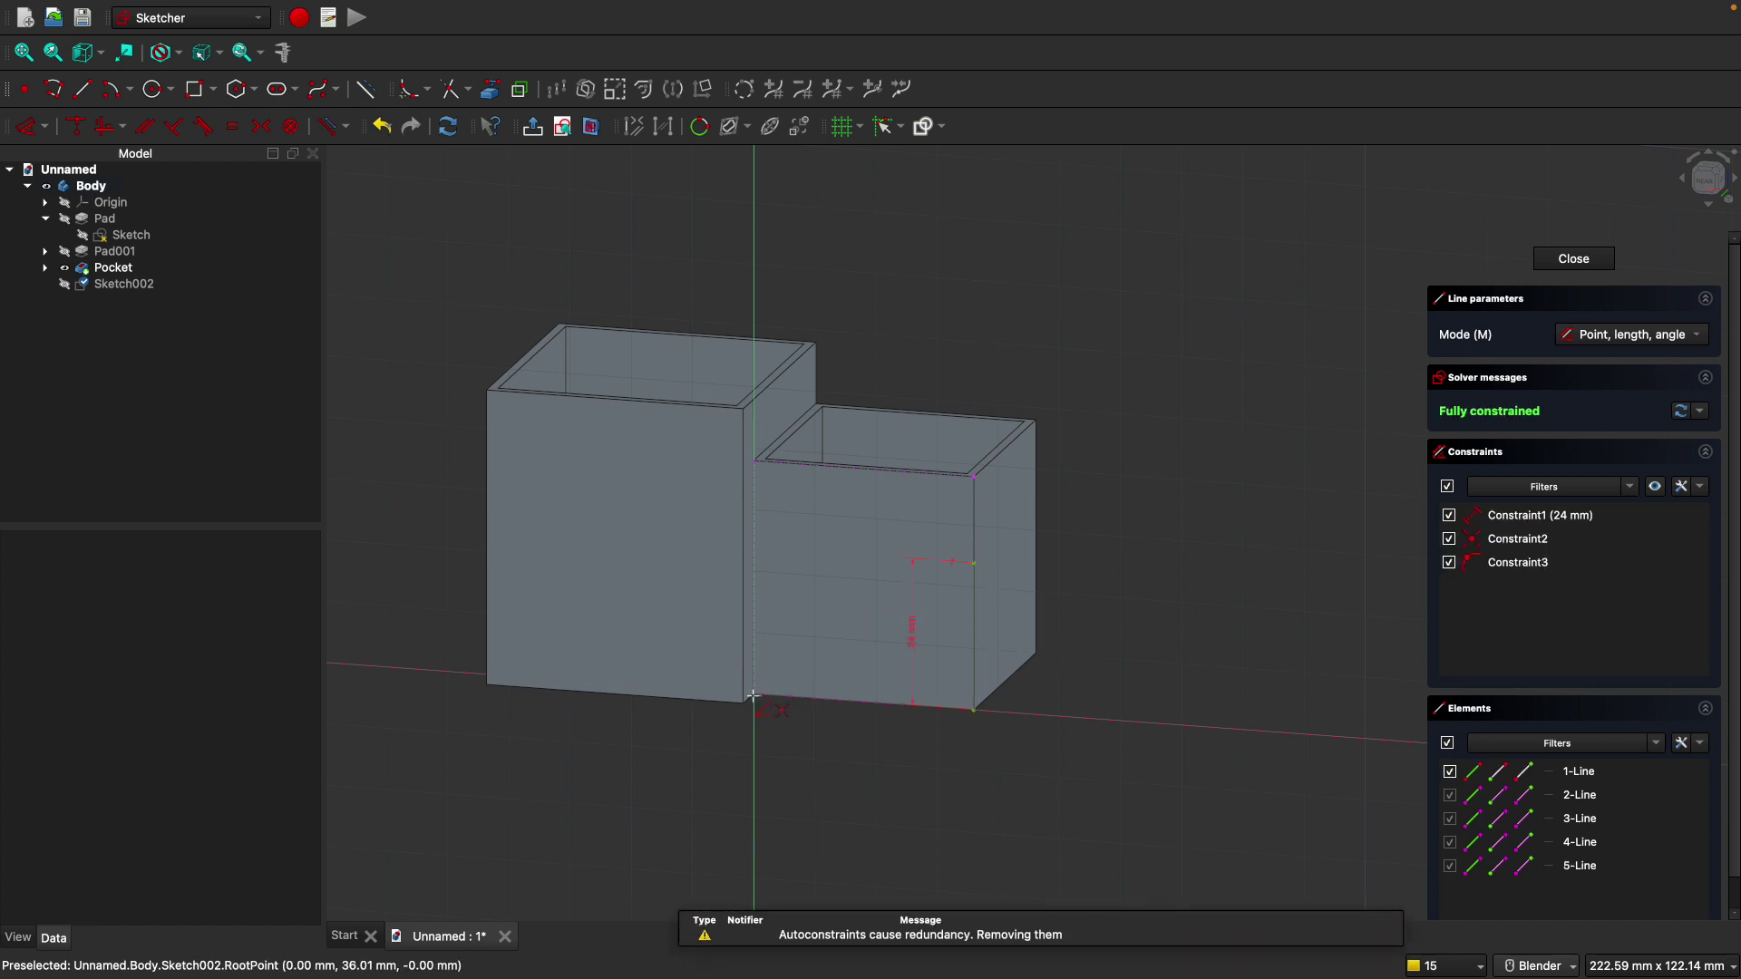
left_click(754, 696)
type("24")
key("Tab")
type("90")
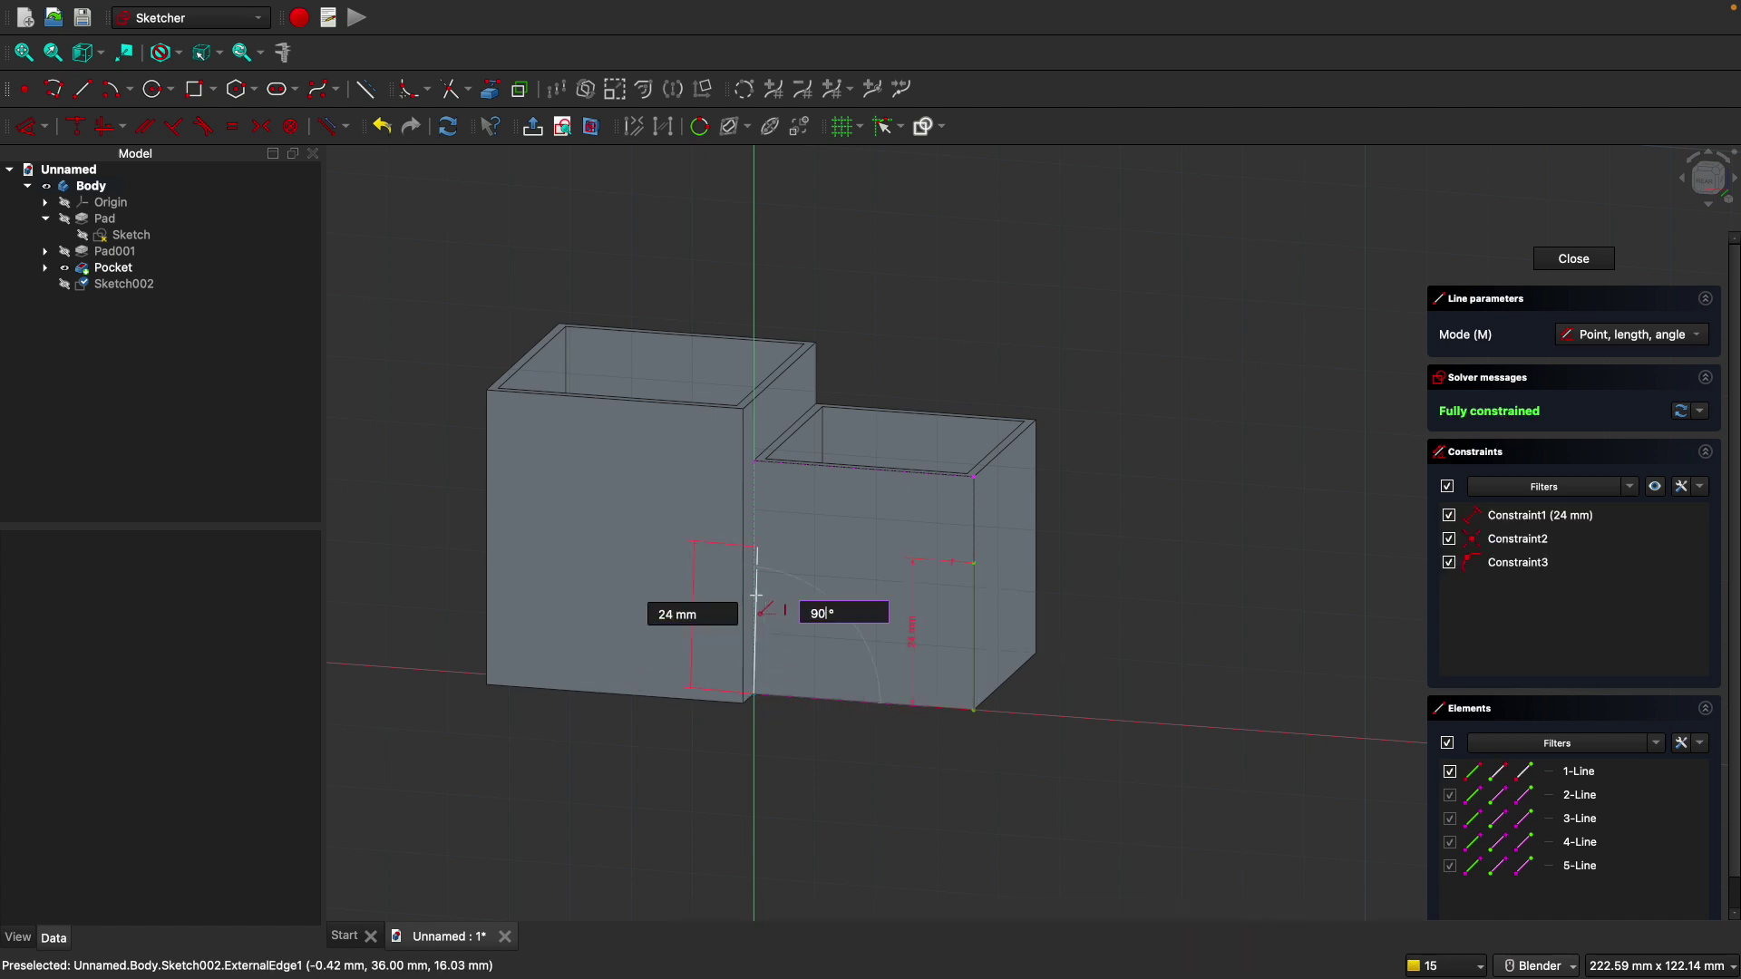
key("Return")
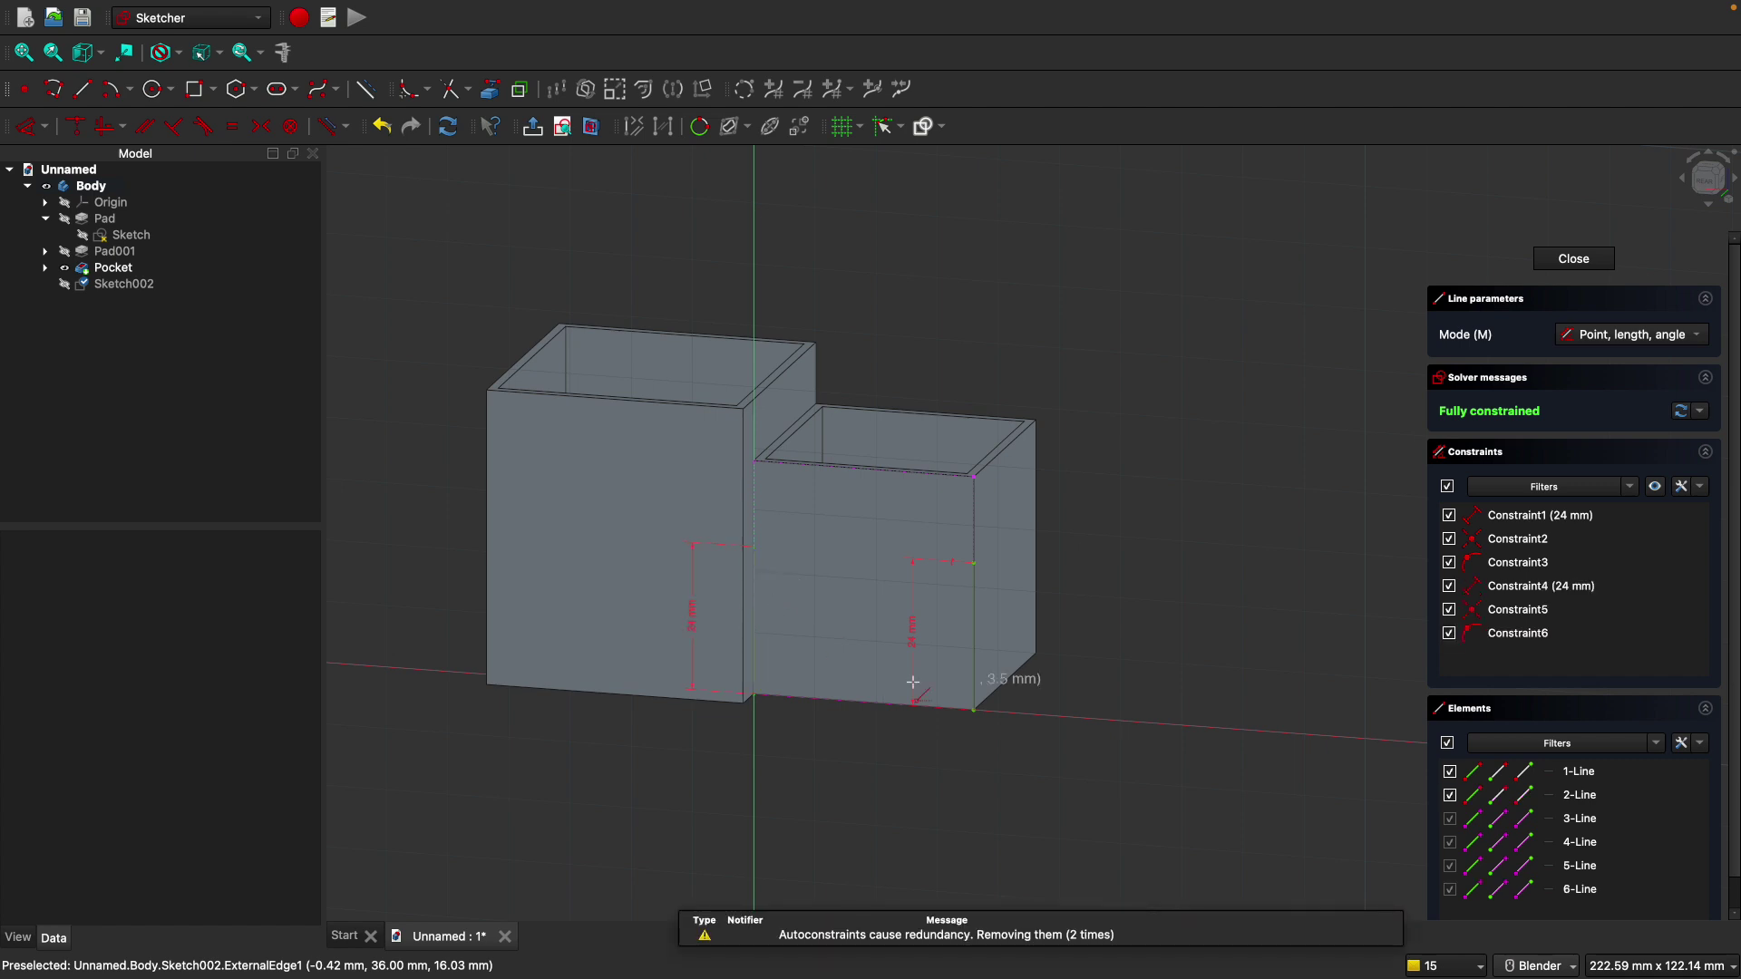
Close the rectangle with a 36 mm top line and a bottom line.
left_click(753, 548)
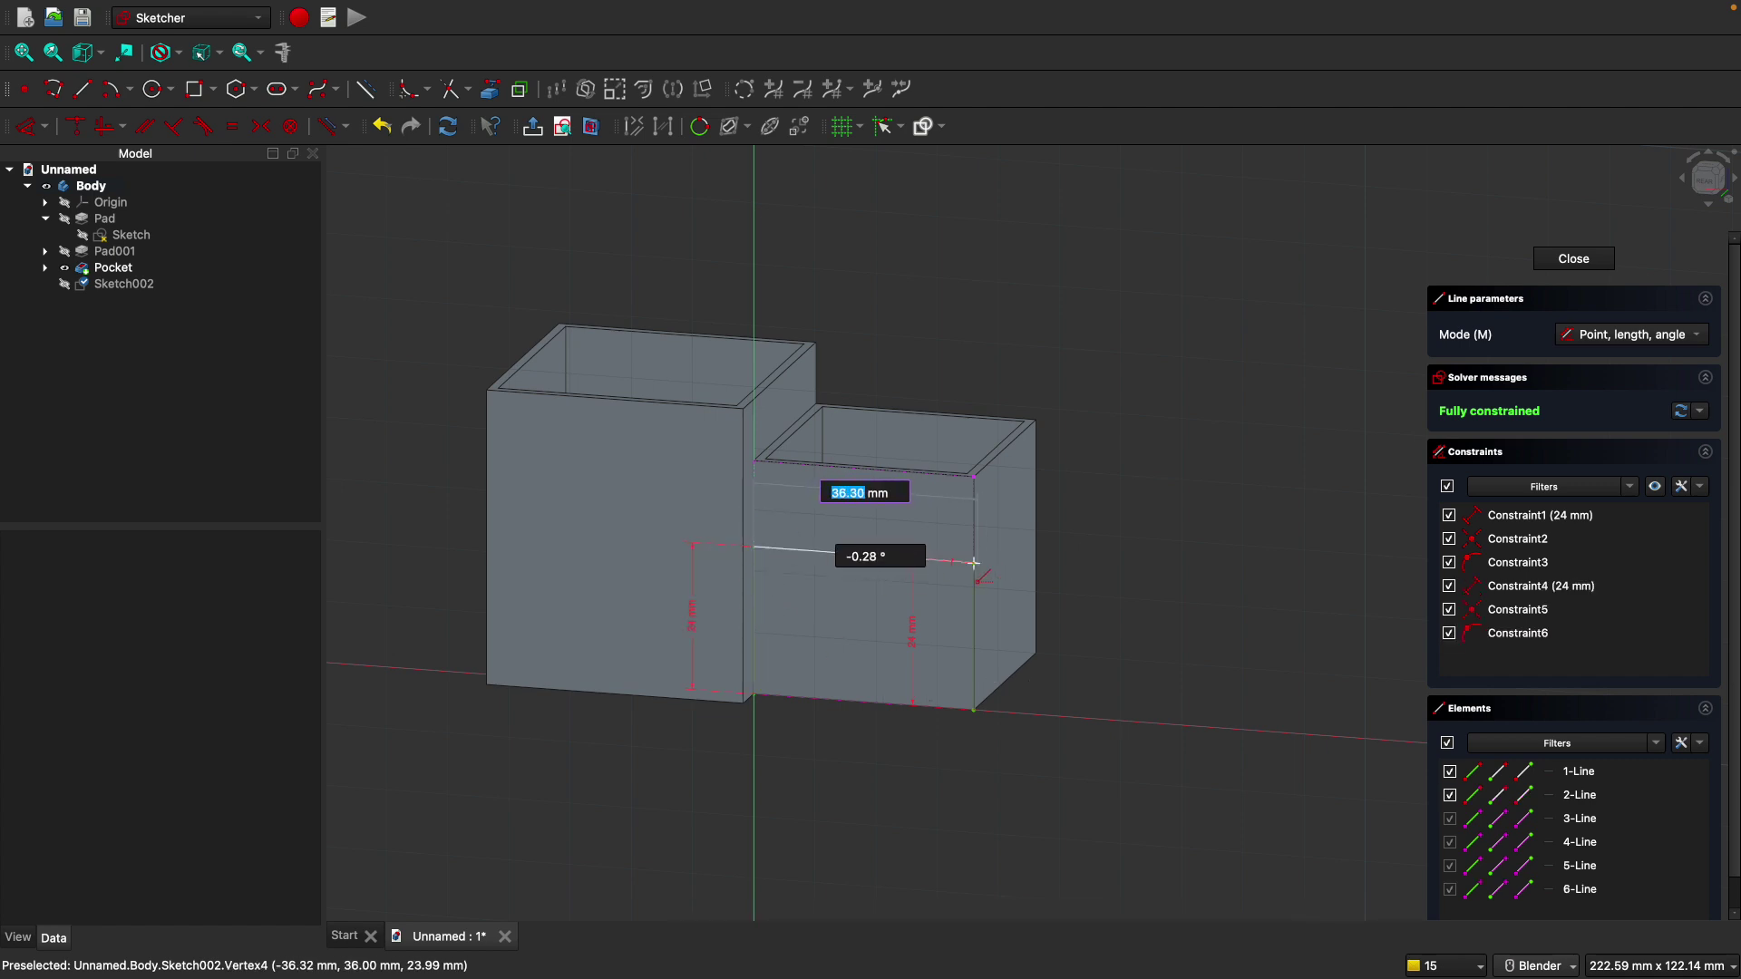
type("36")
key("Return")
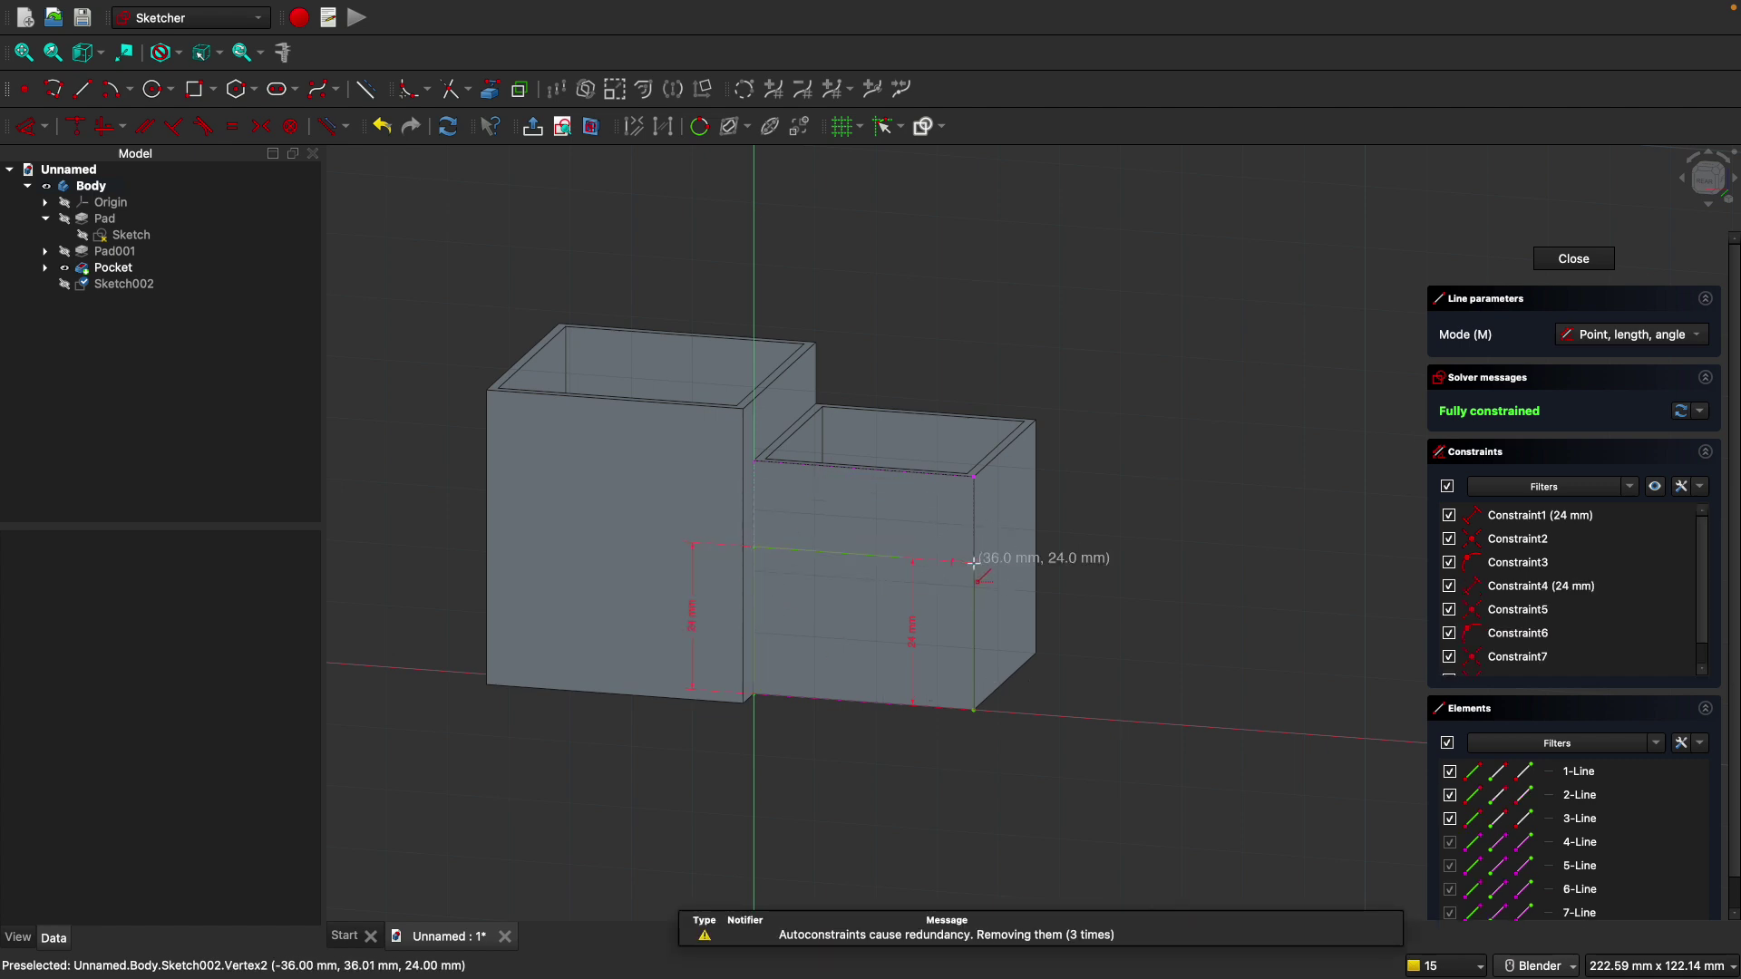
left_click(974, 710)
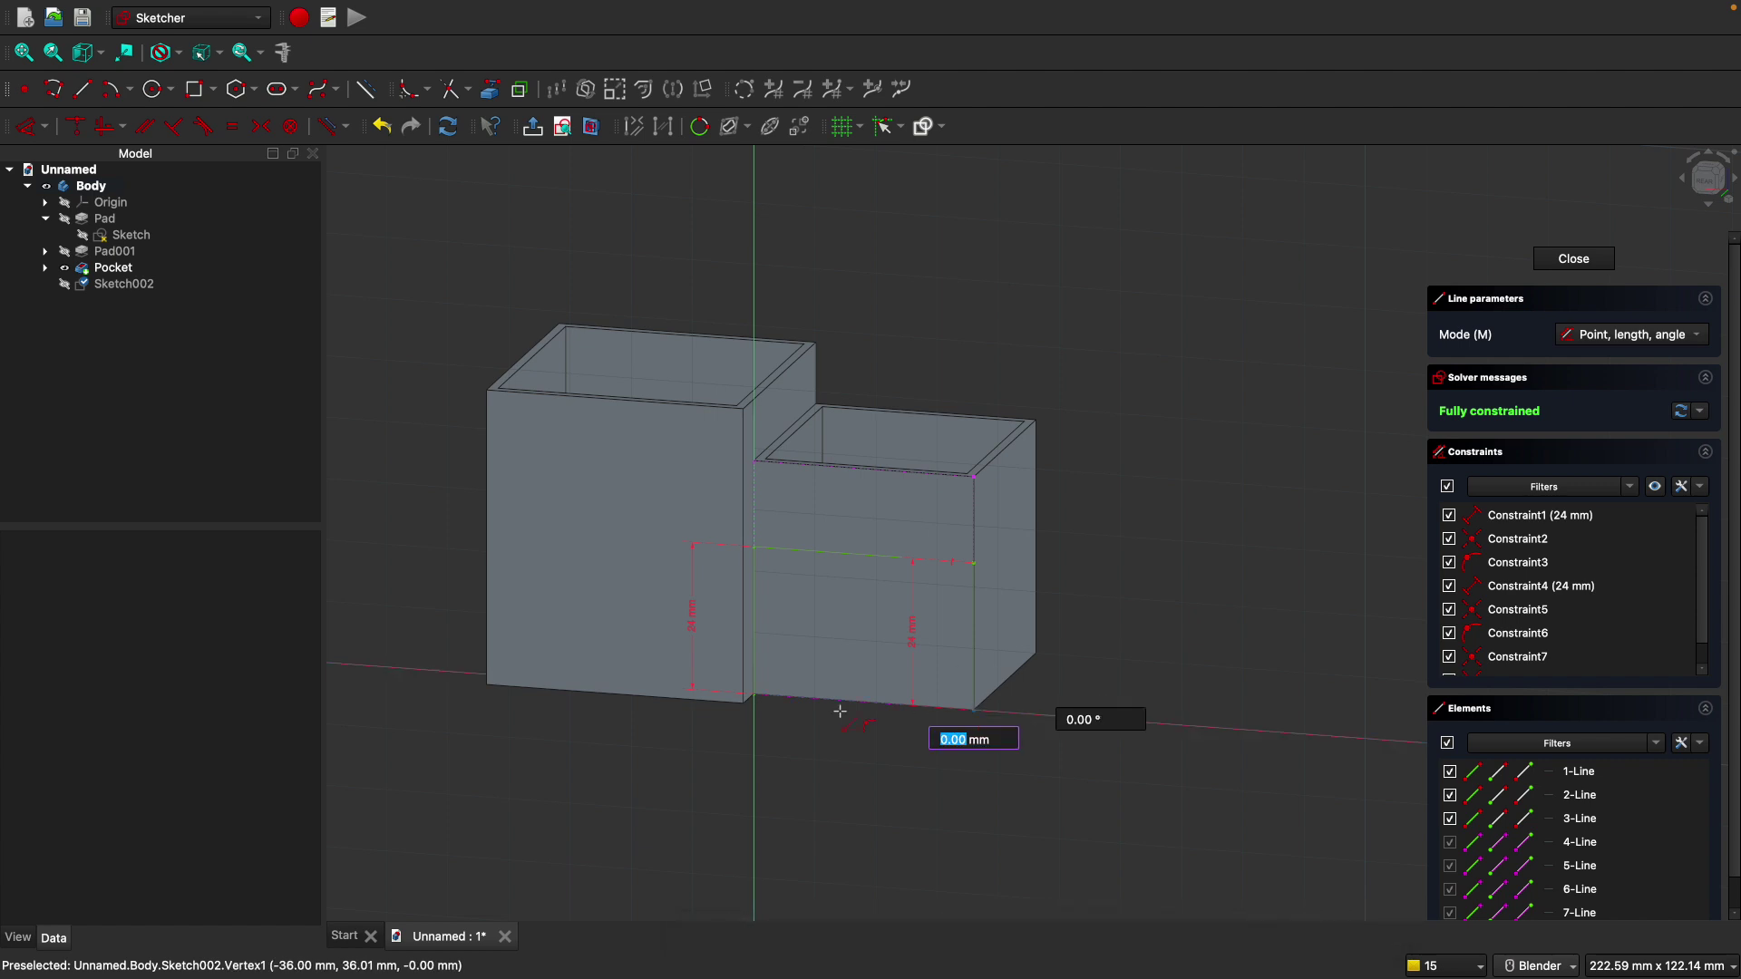
left_click(753, 696)
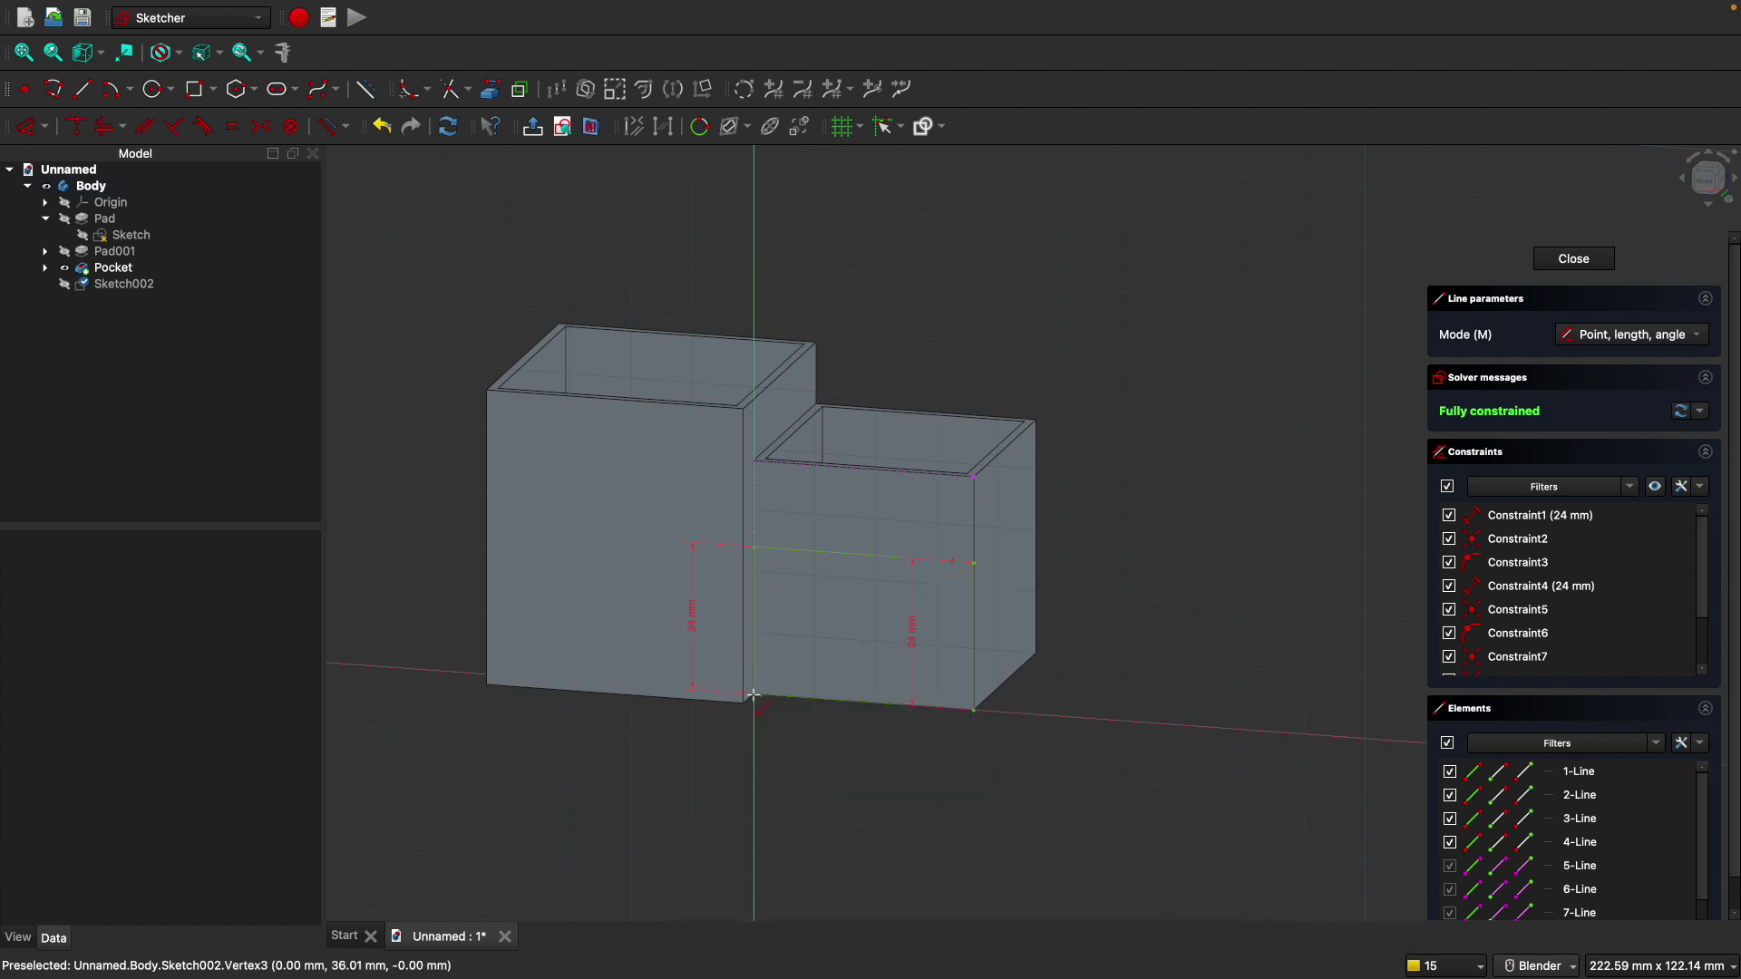
key("Escape")
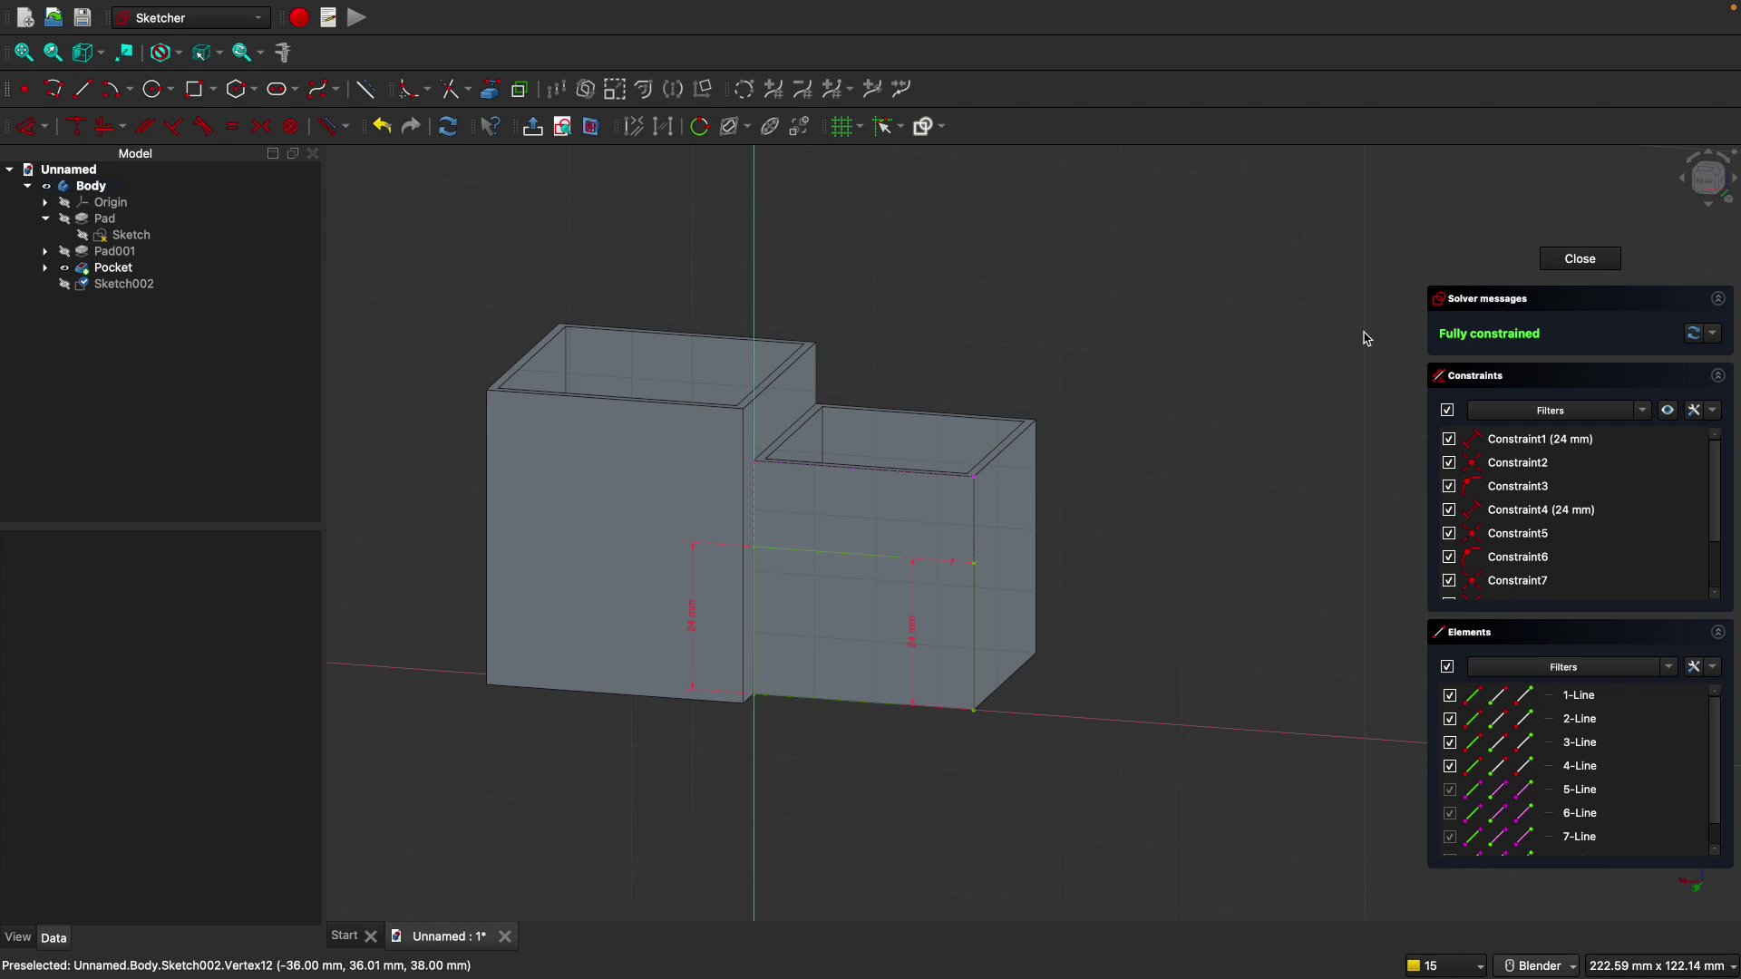
Close Sketch002 and pad it 18 mm outward.
left_click(1580, 259)
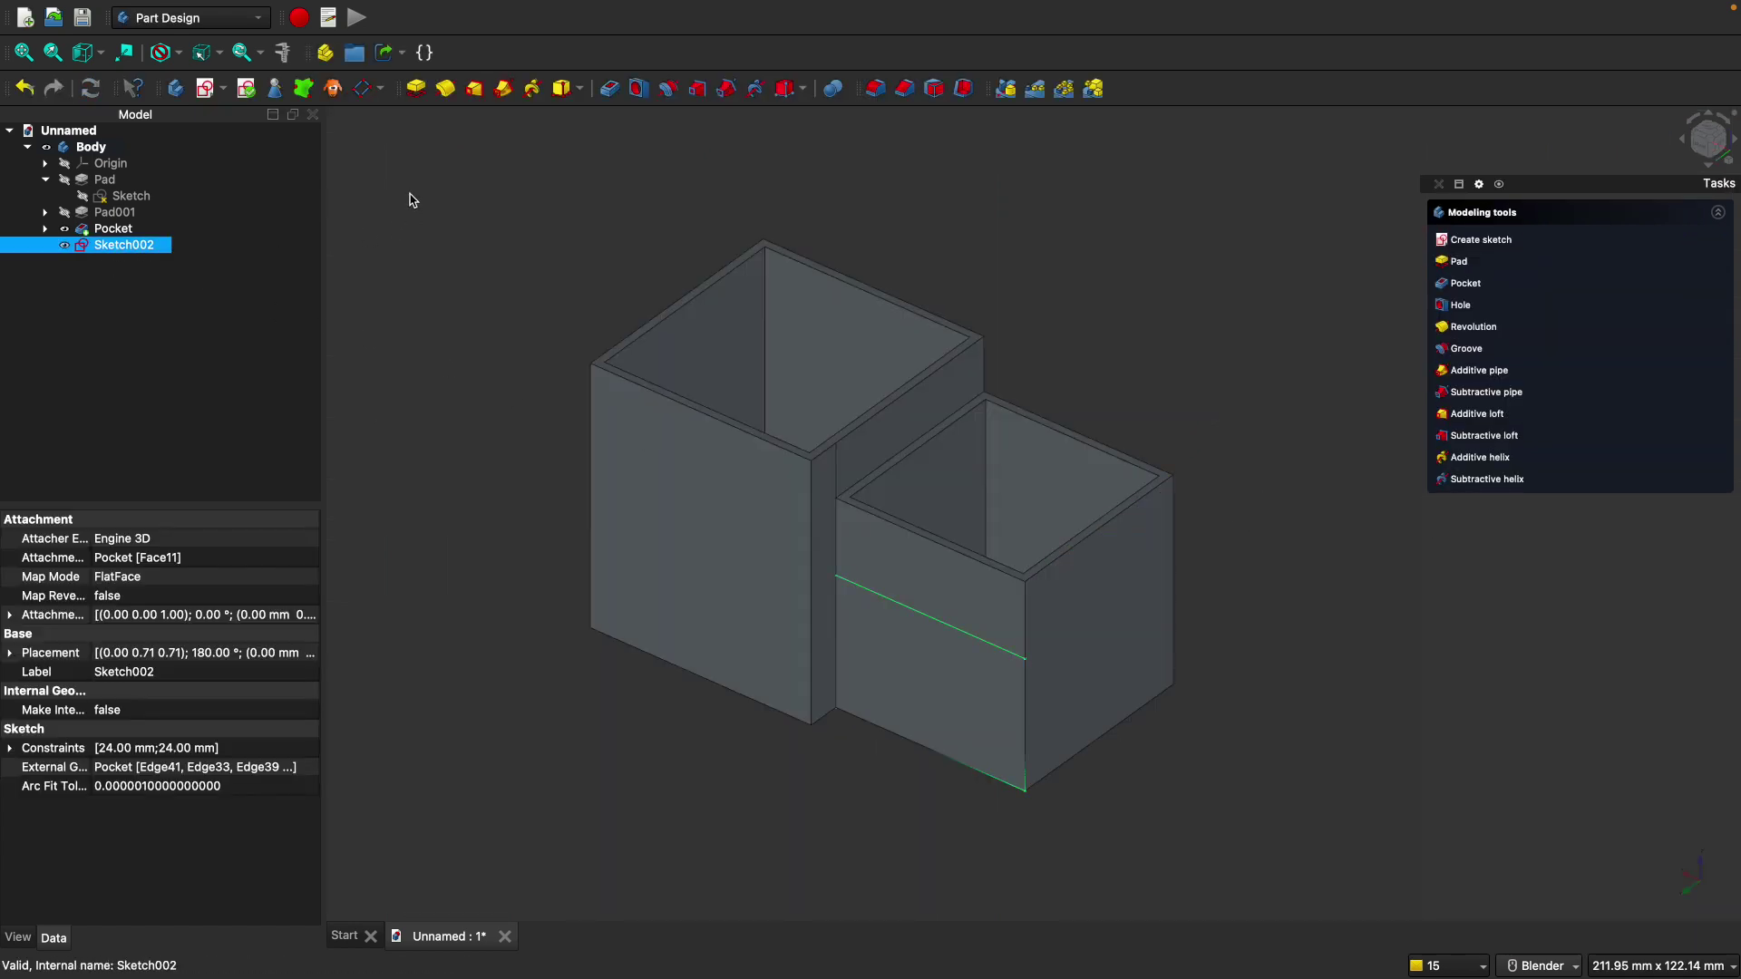
left_click(417, 88)
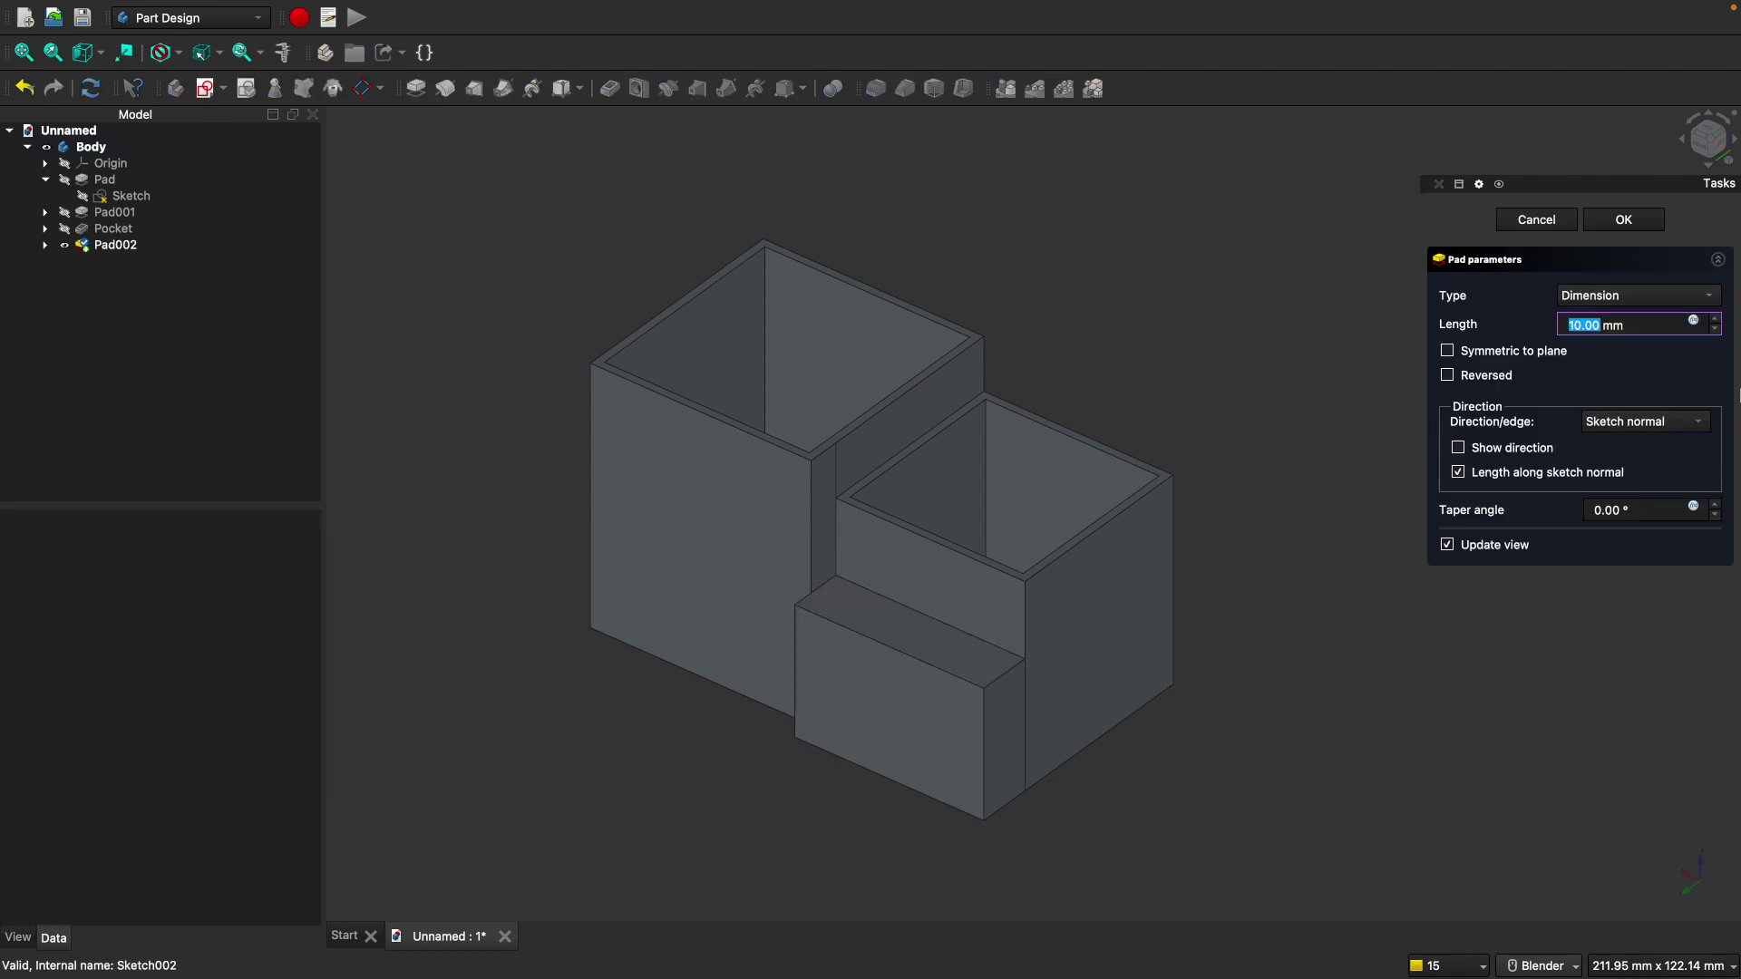
type("18")
key("Return")
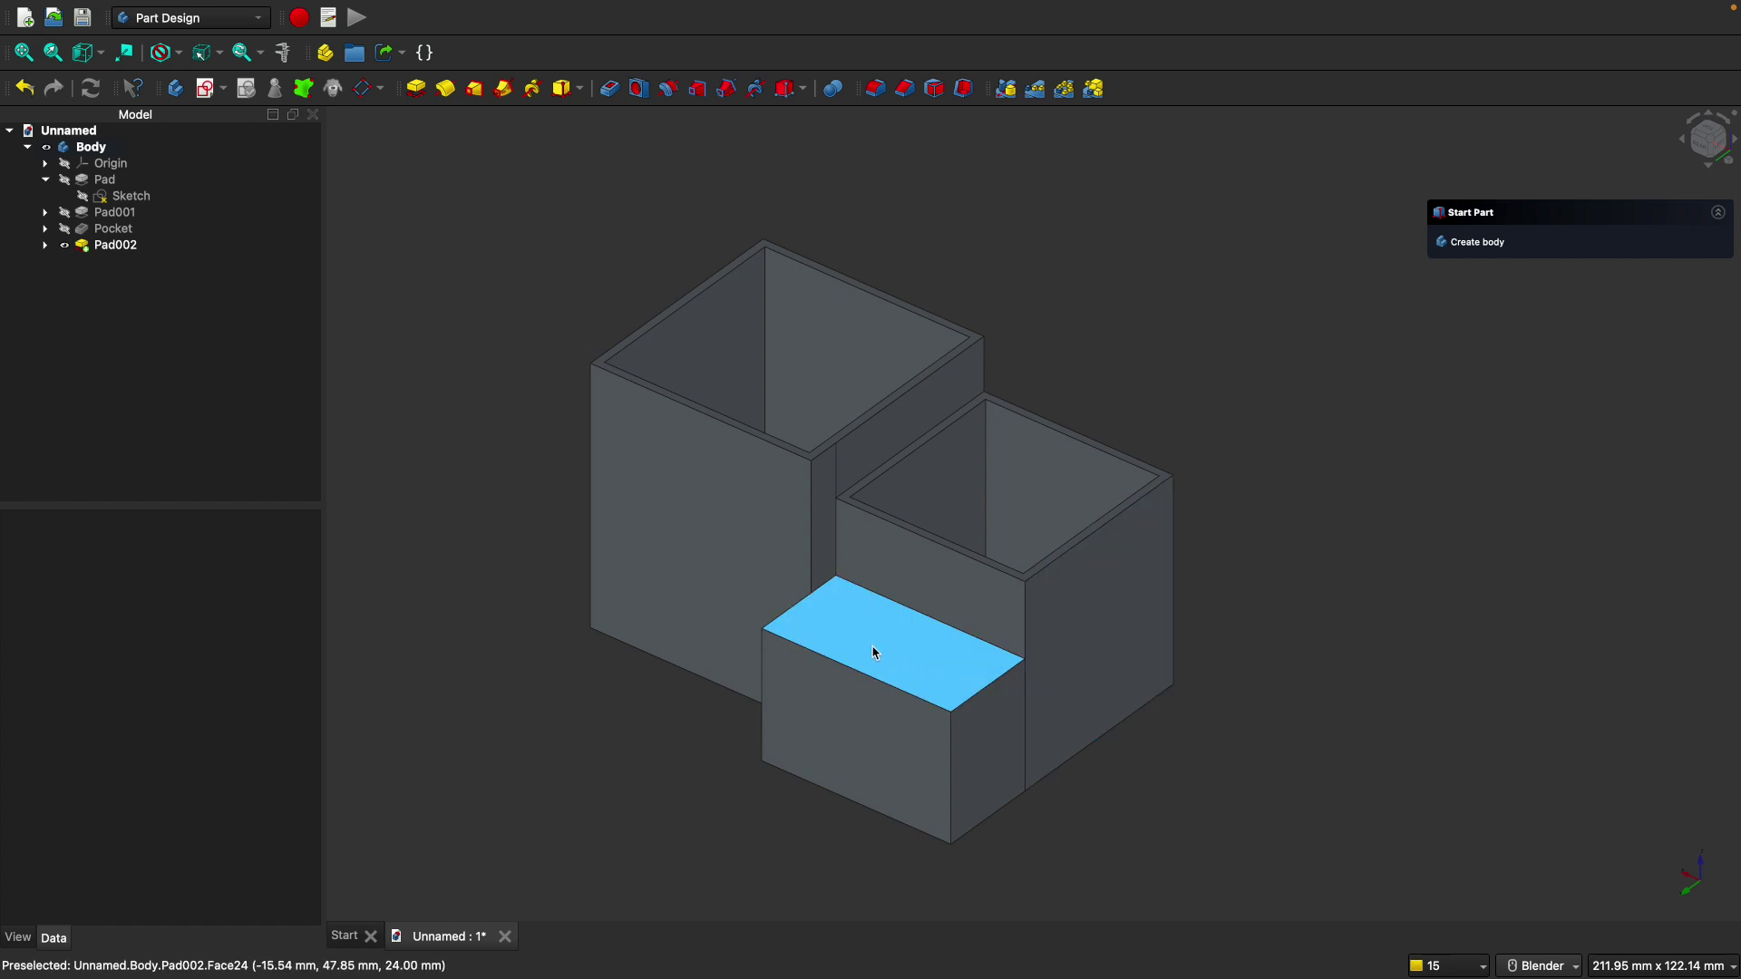
Create Sketch003 on the front block's top face and link its left, top and right edges.
left_click(923, 671)
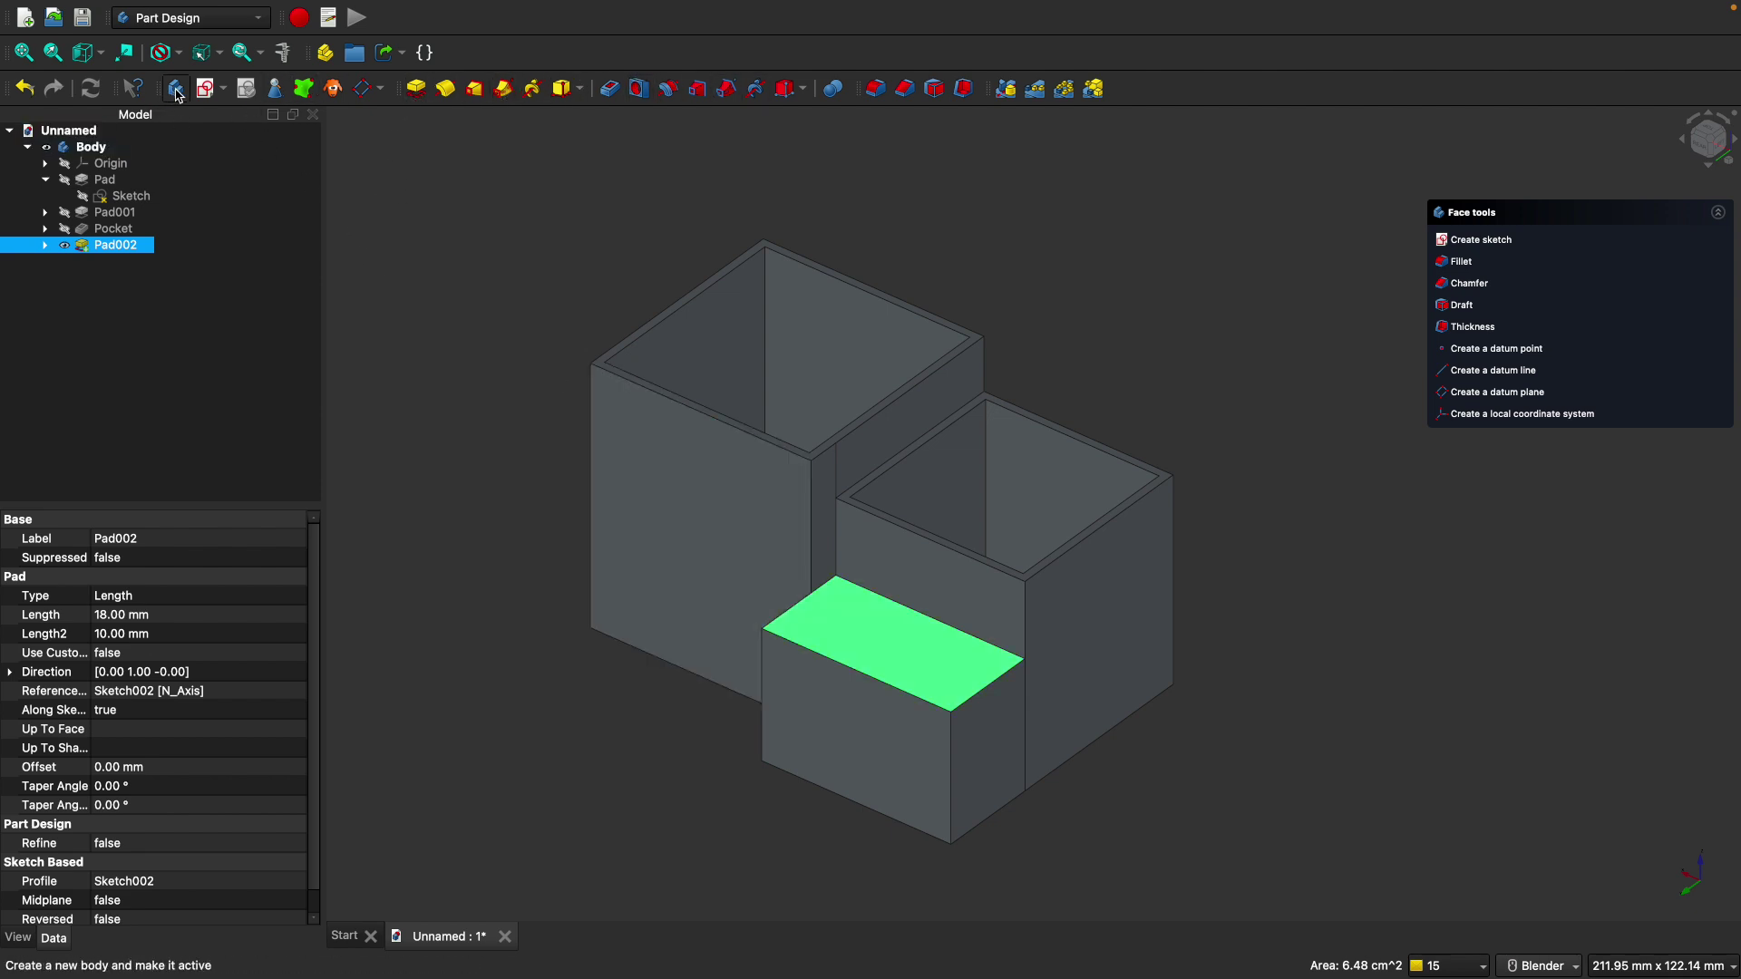
left_click(209, 91)
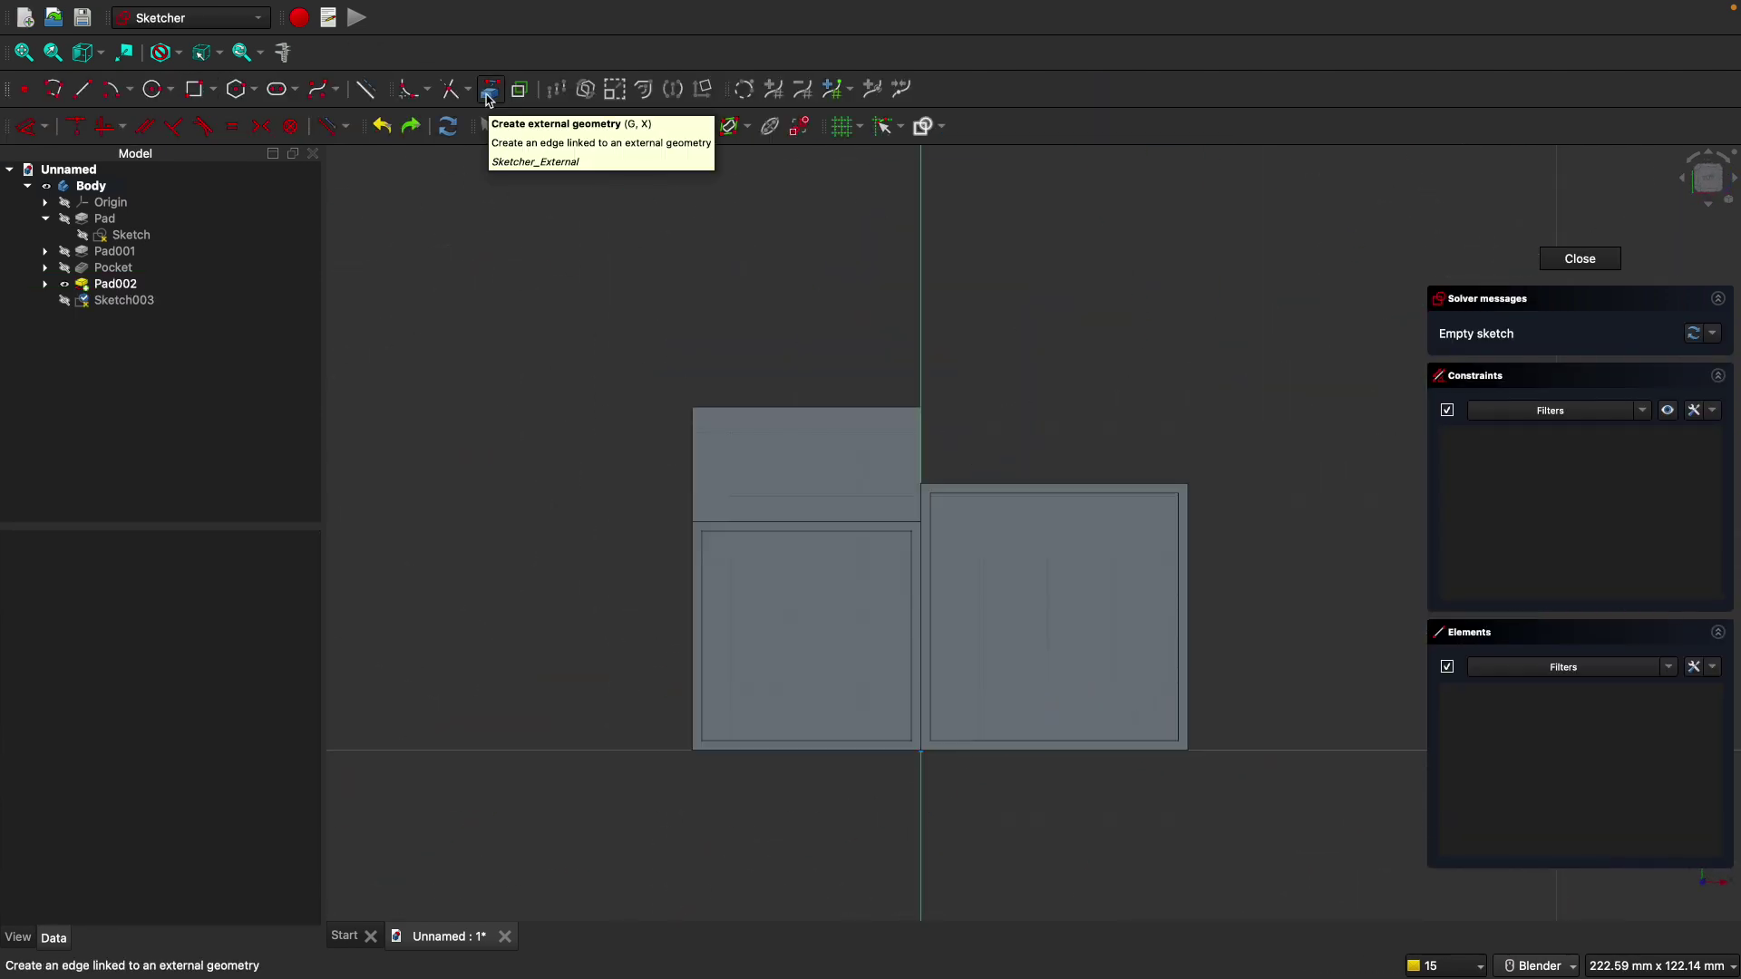
left_click(488, 93)
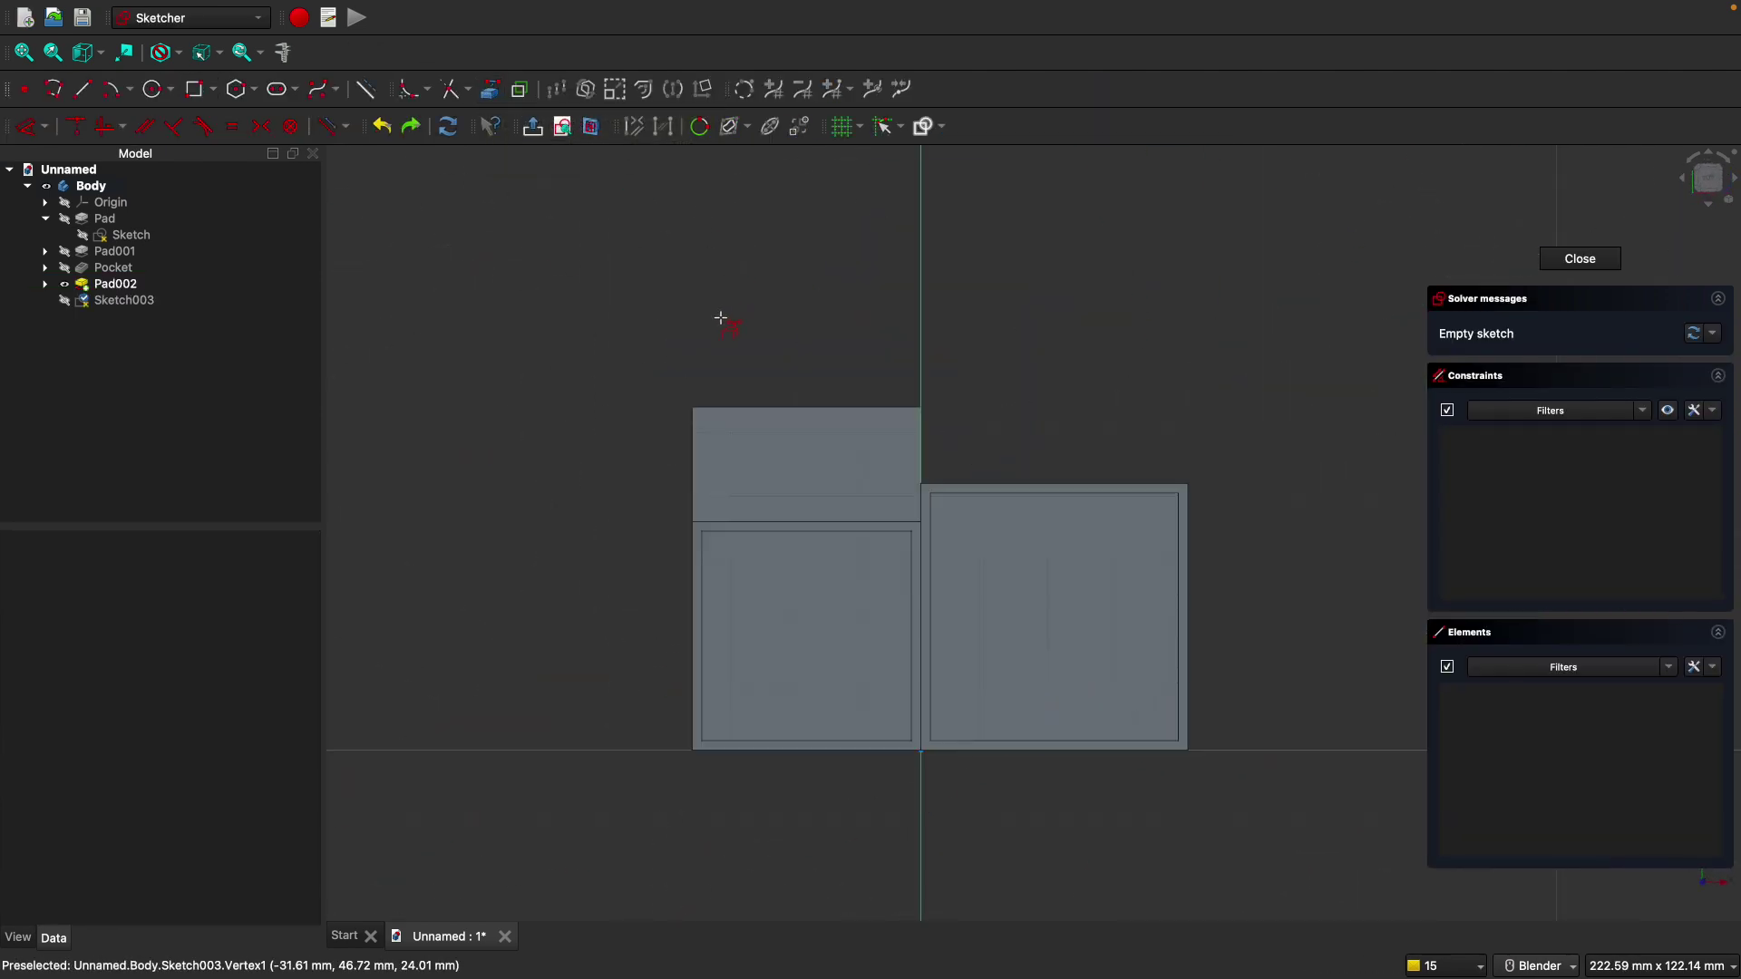
left_click(694, 420)
left_click(709, 408)
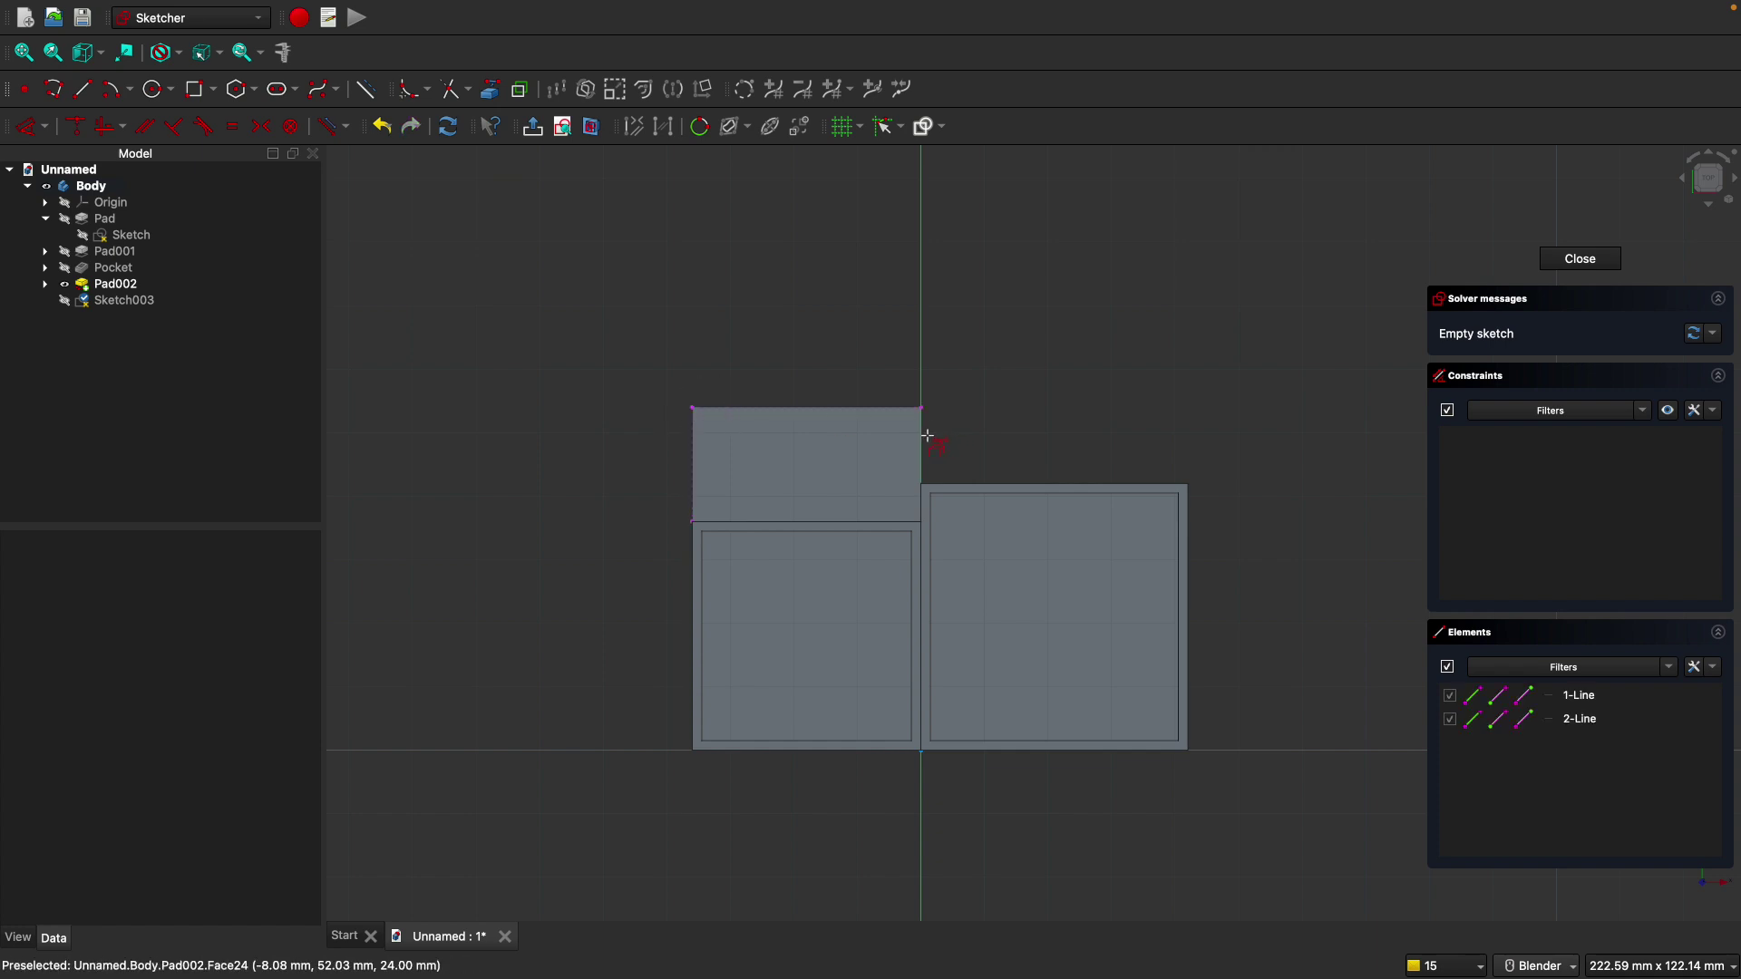
left_click(921, 439)
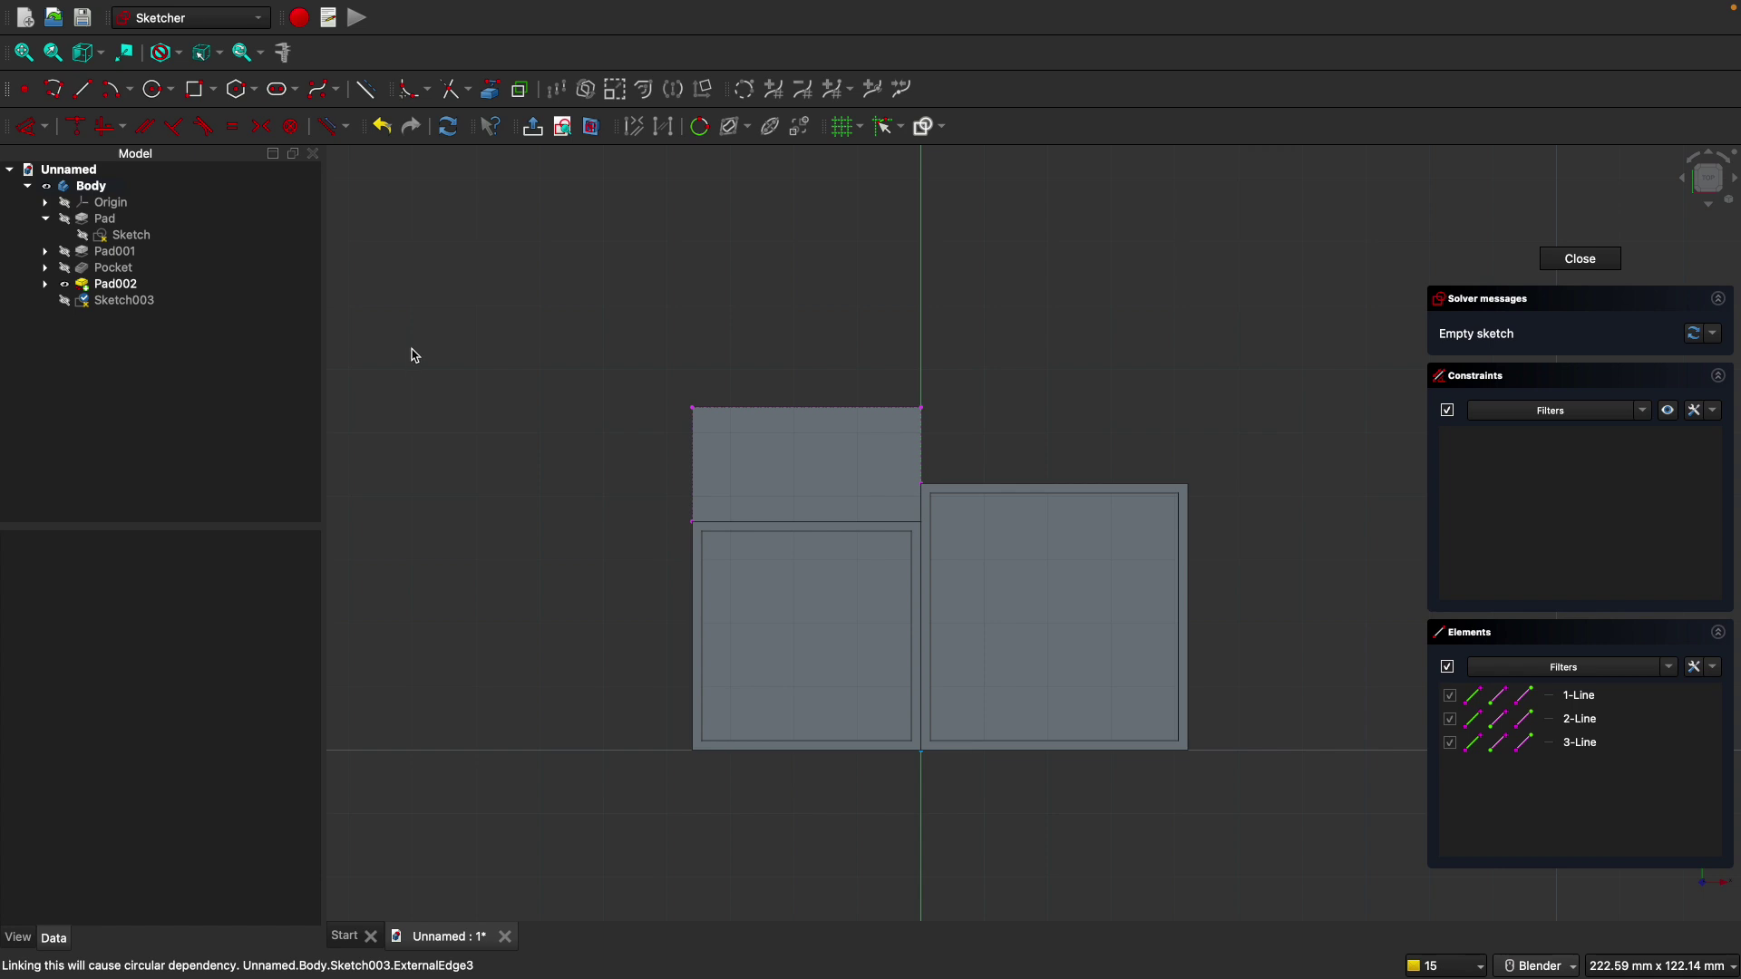
Draw a sloped line inside the top block and adjust its position.
left_click(82, 89)
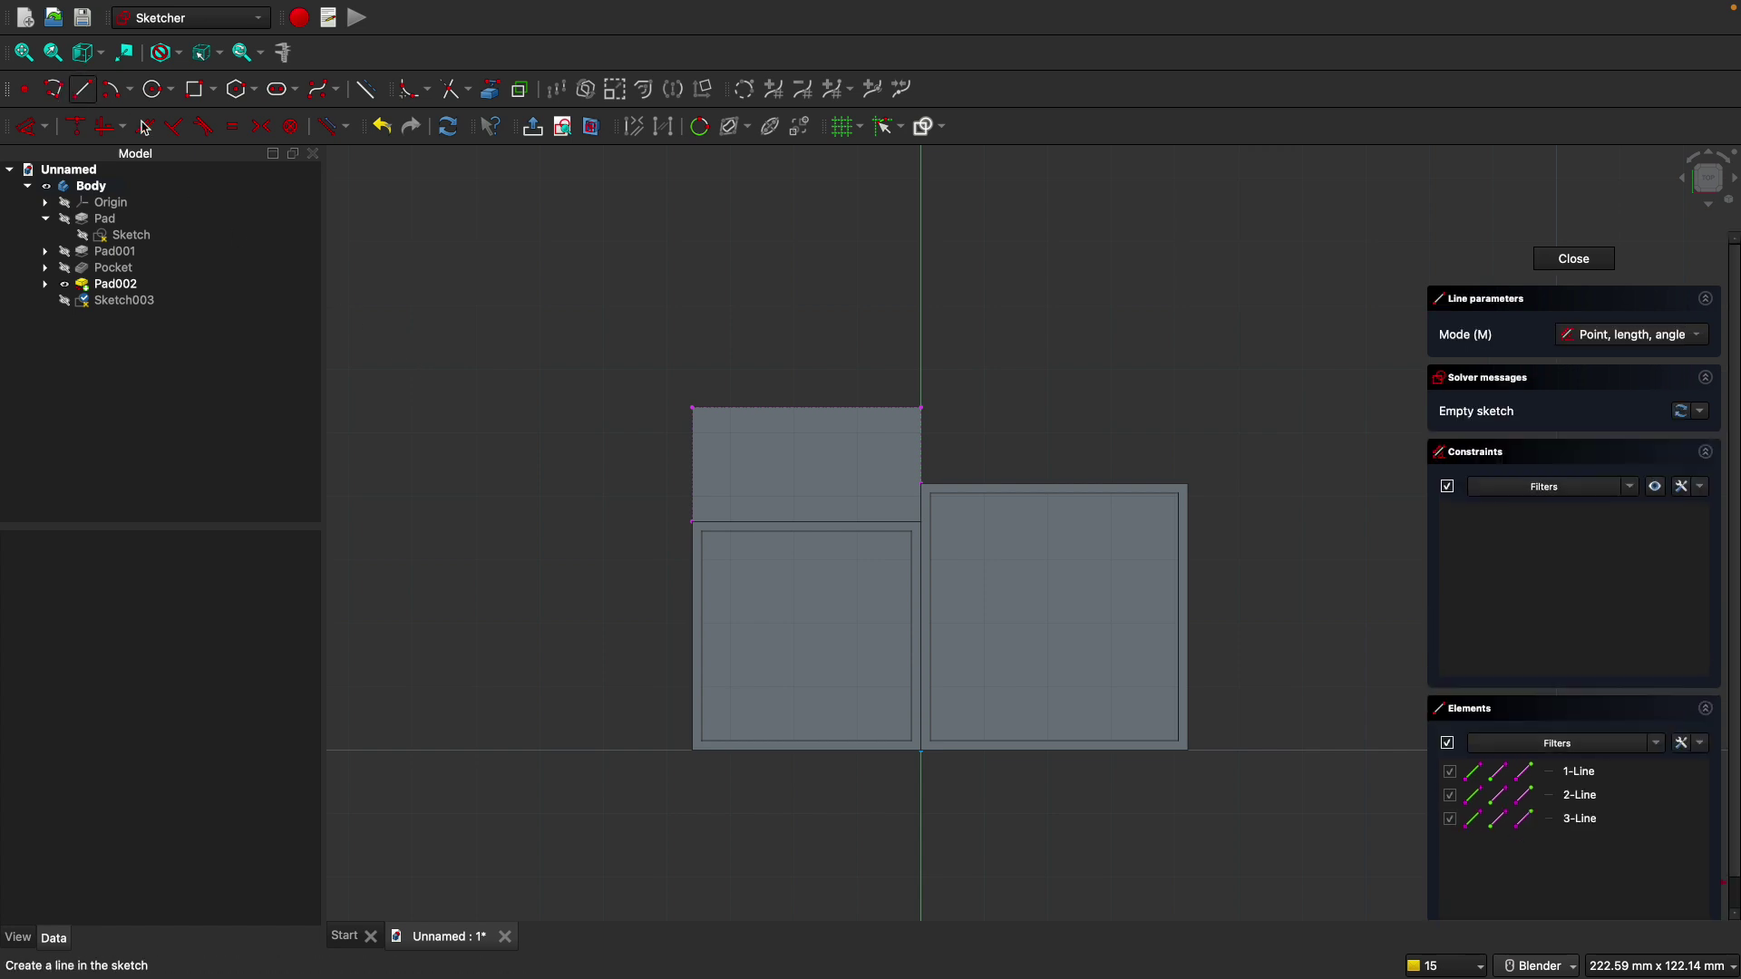
left_click(712, 441)
left_click(824, 487)
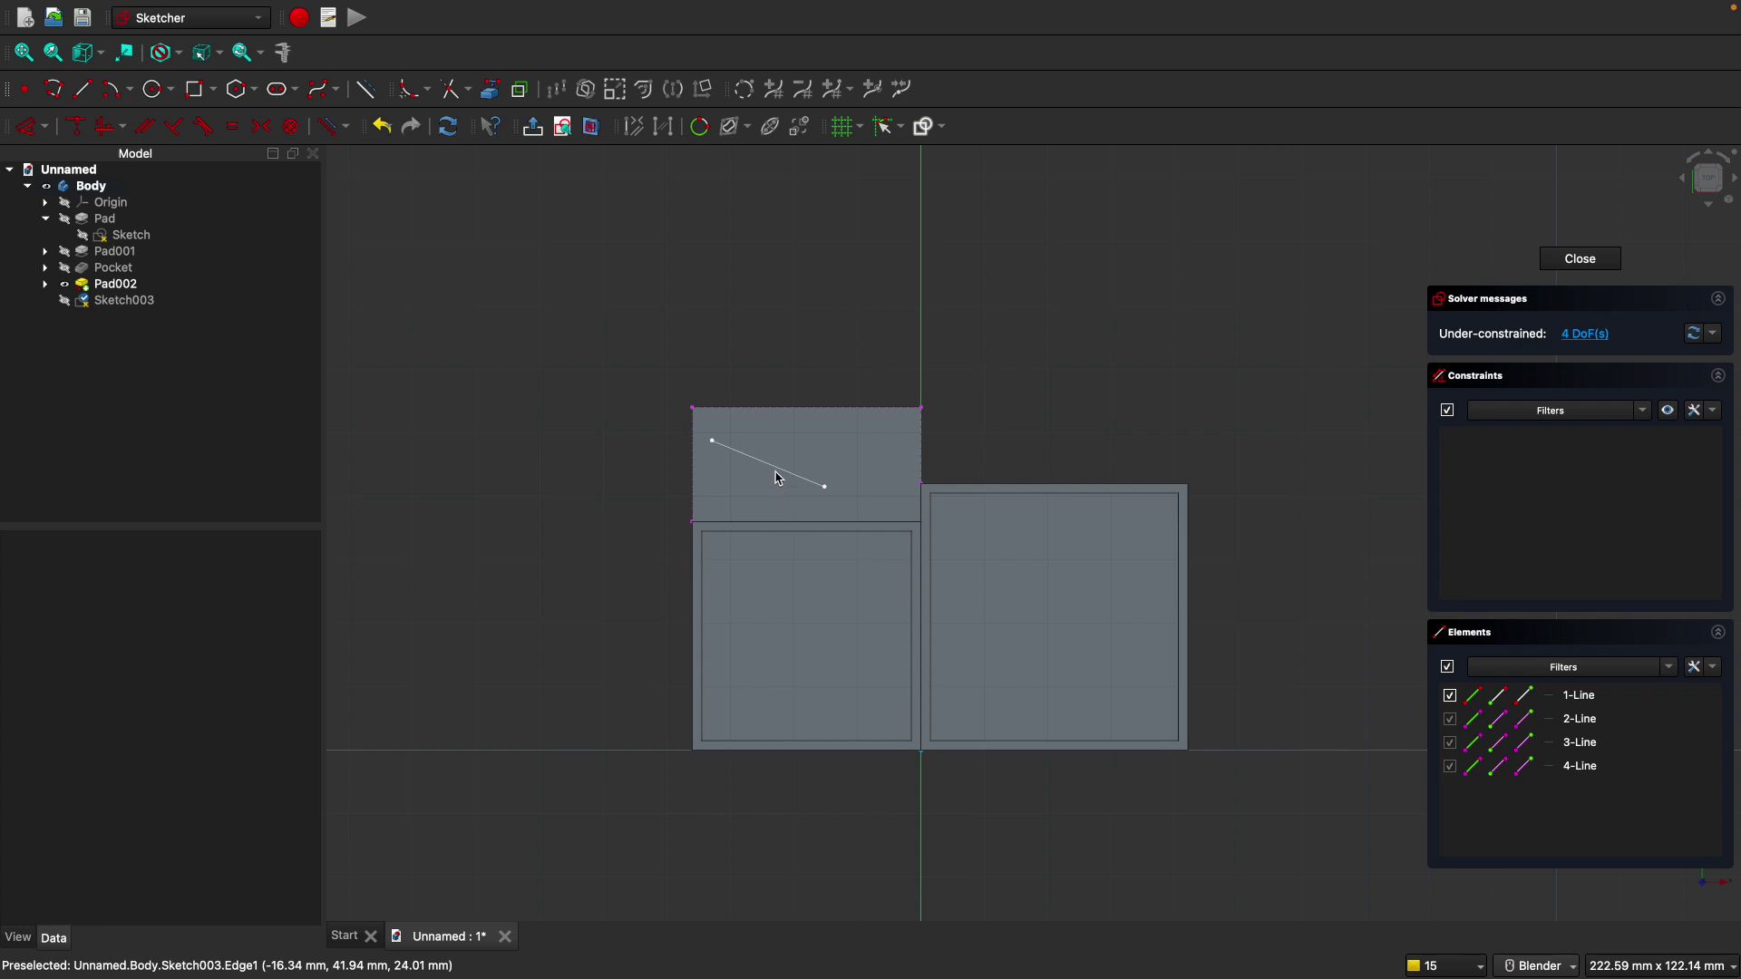
left_click_drag(778, 478, 784, 476)
left_click(720, 450)
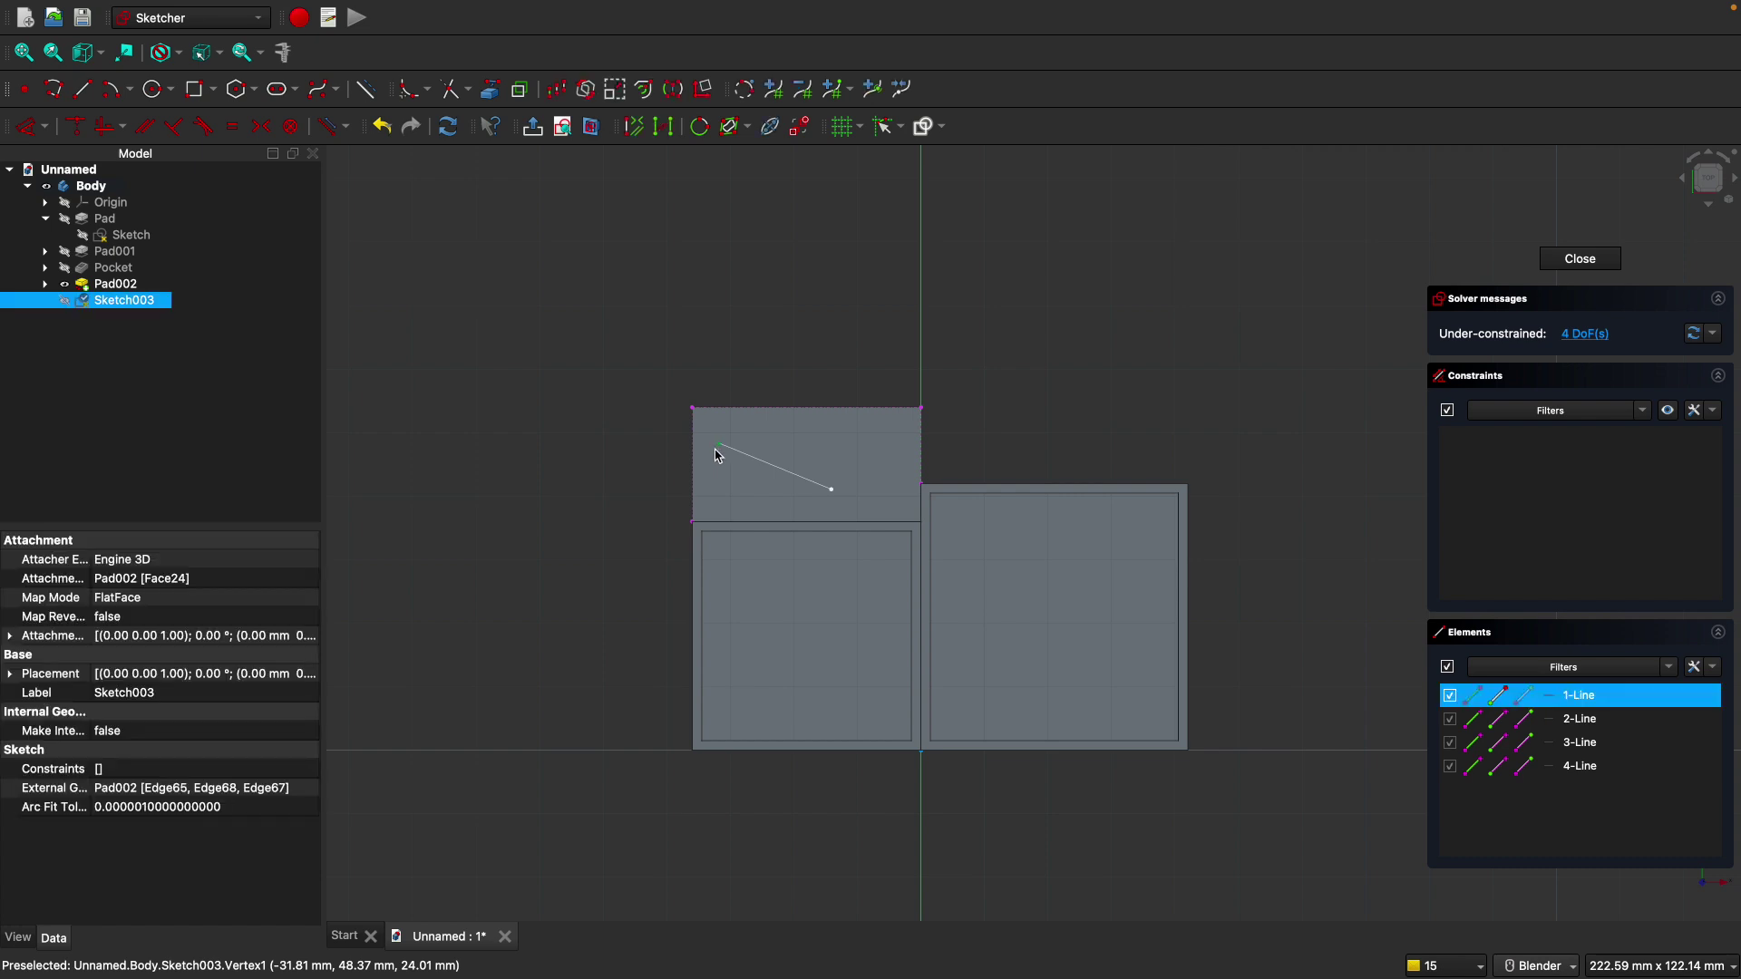
left_click(634, 478)
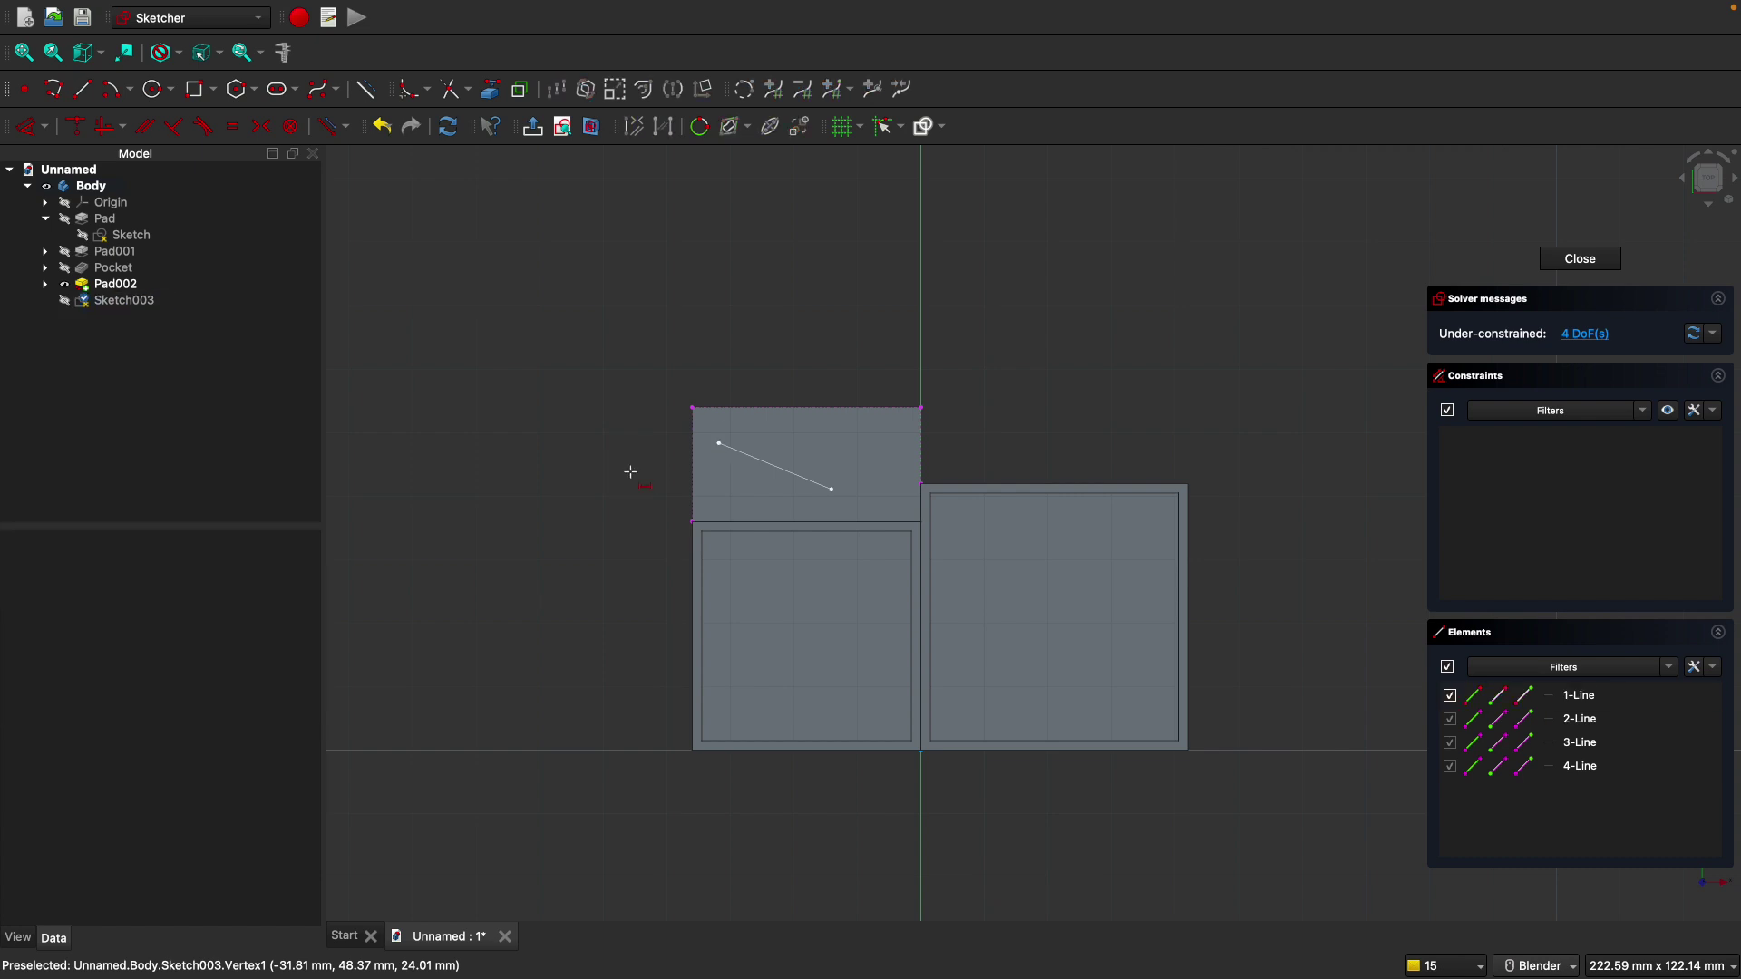
Draw a line along the block's left edge and centre the sloped line's start on it.
left_click(83, 89)
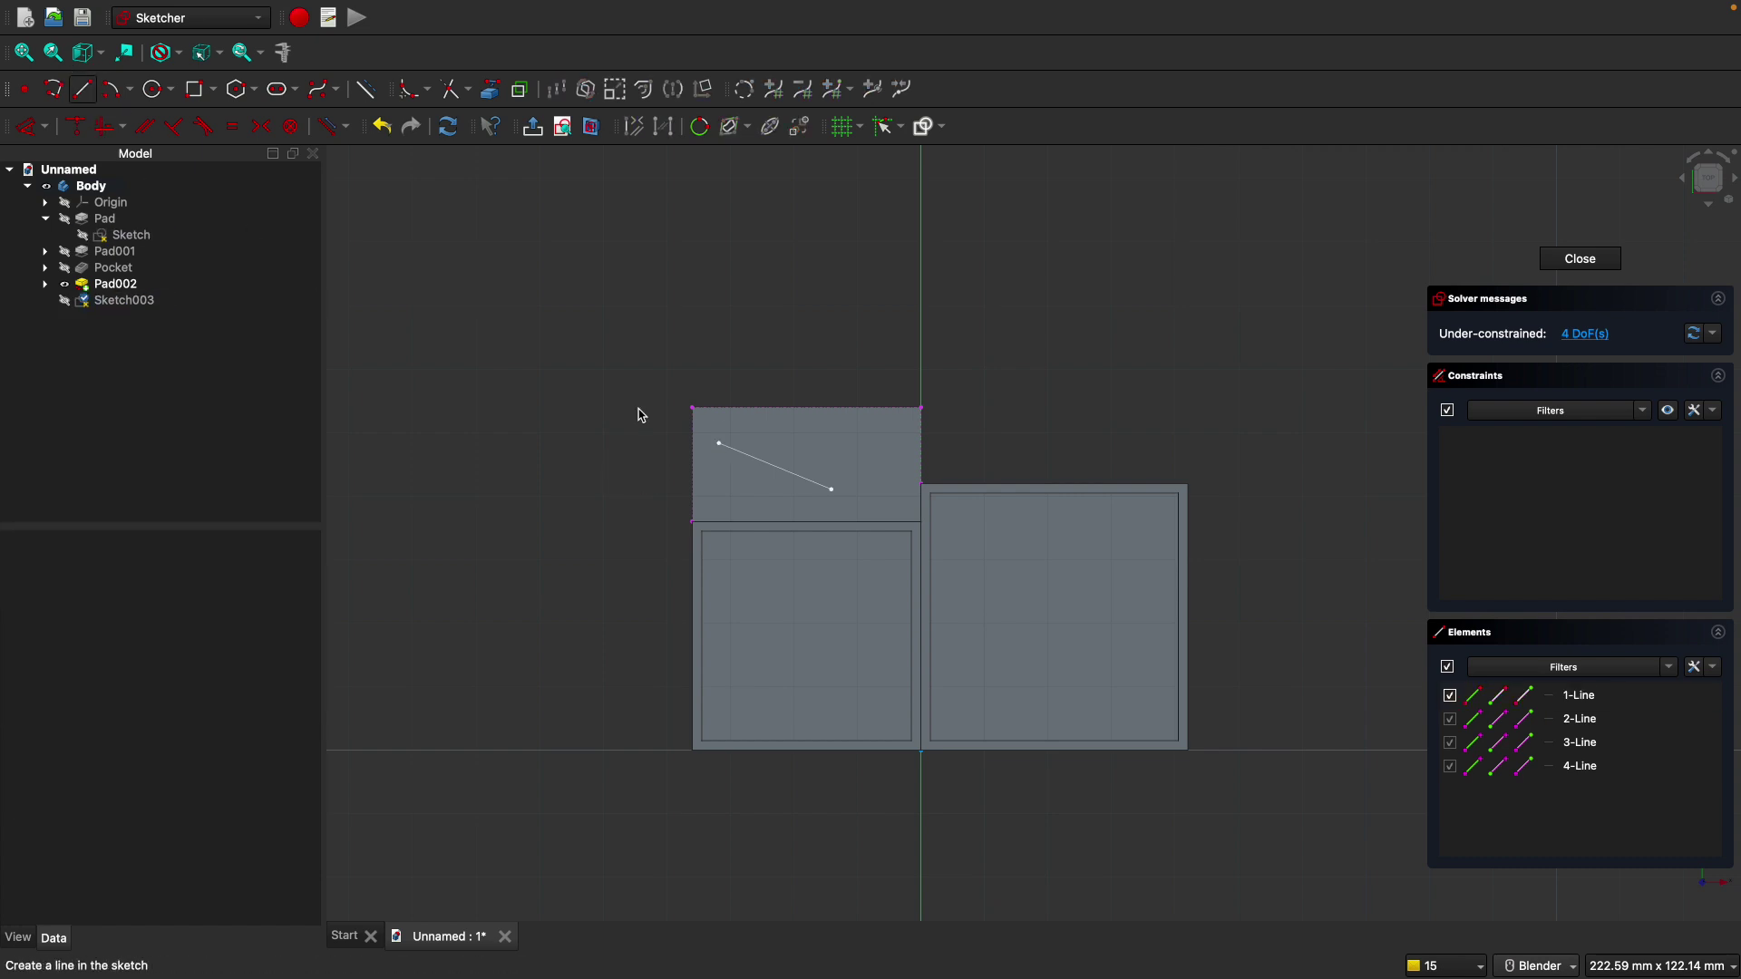
left_click(692, 407)
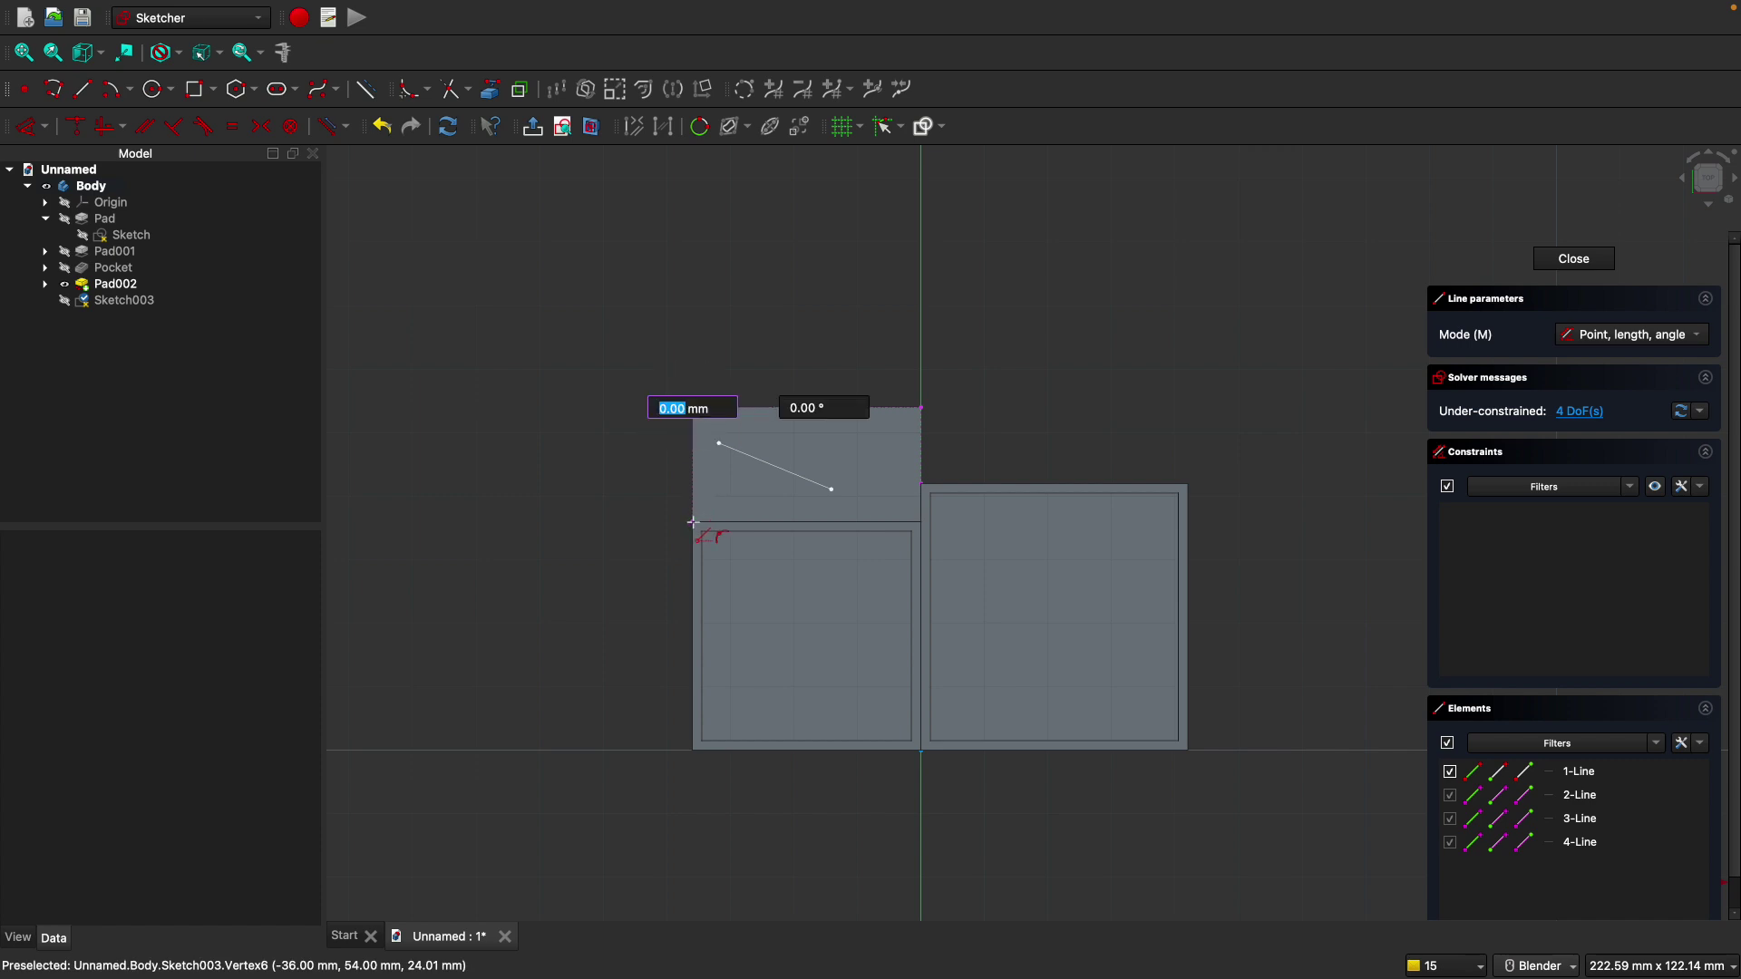
left_click(694, 522)
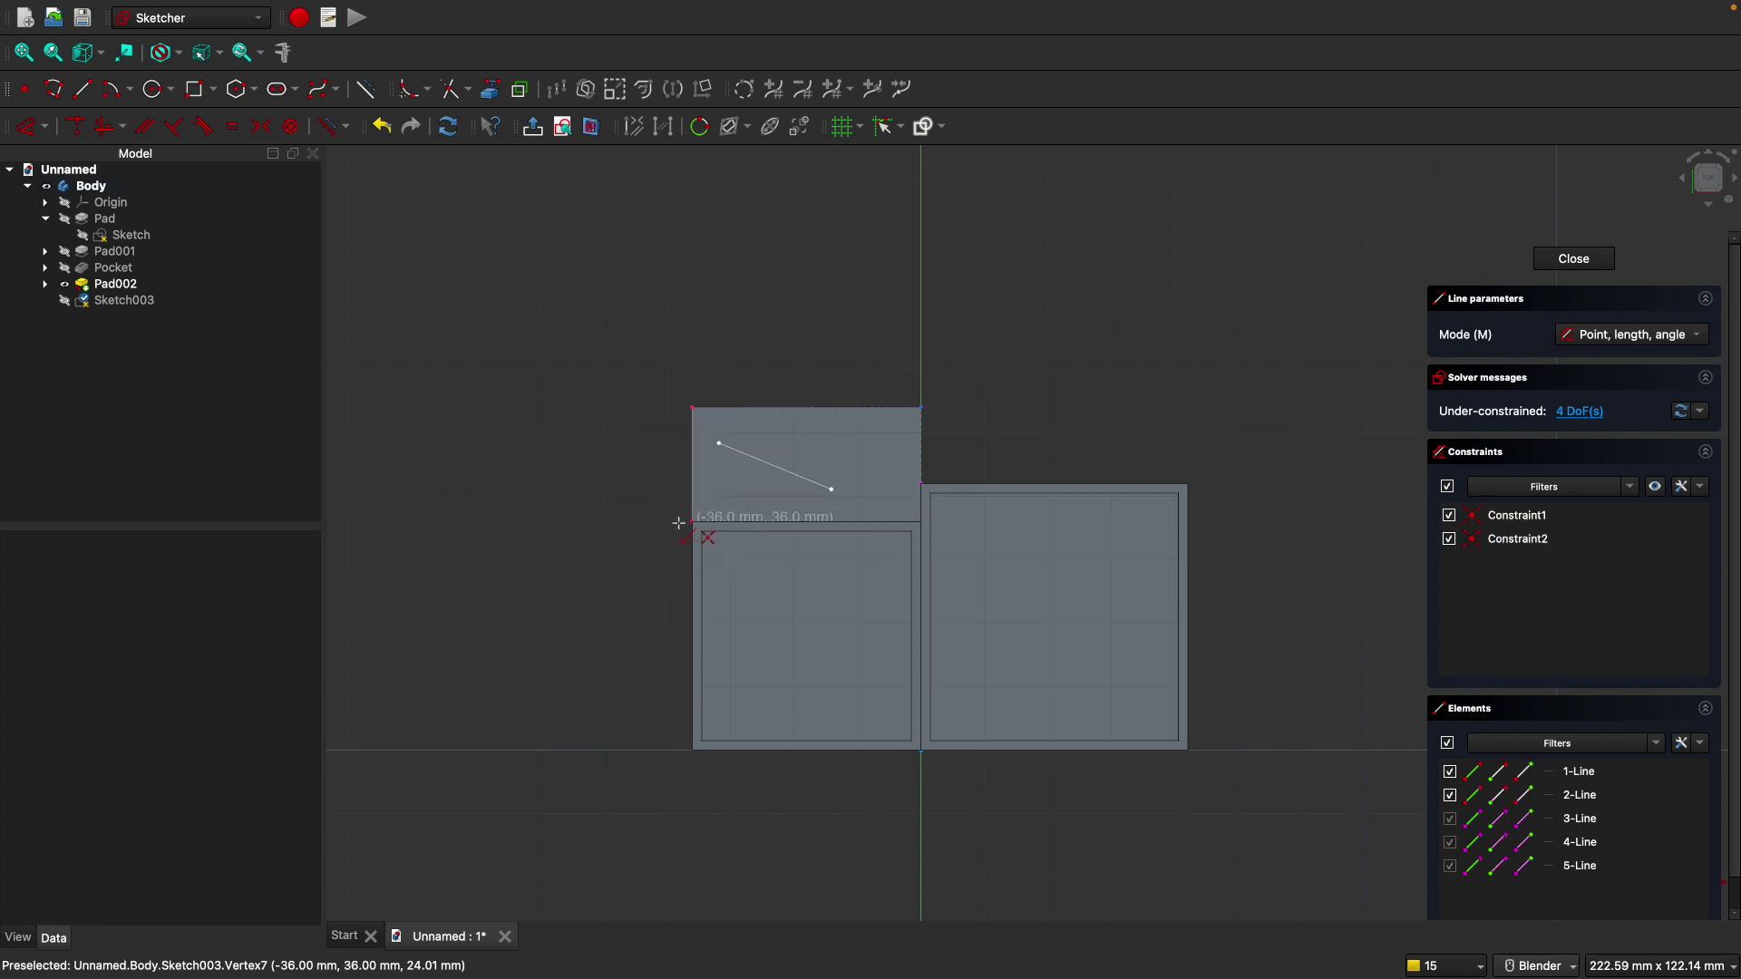
left_click(720, 450)
left_click(695, 468)
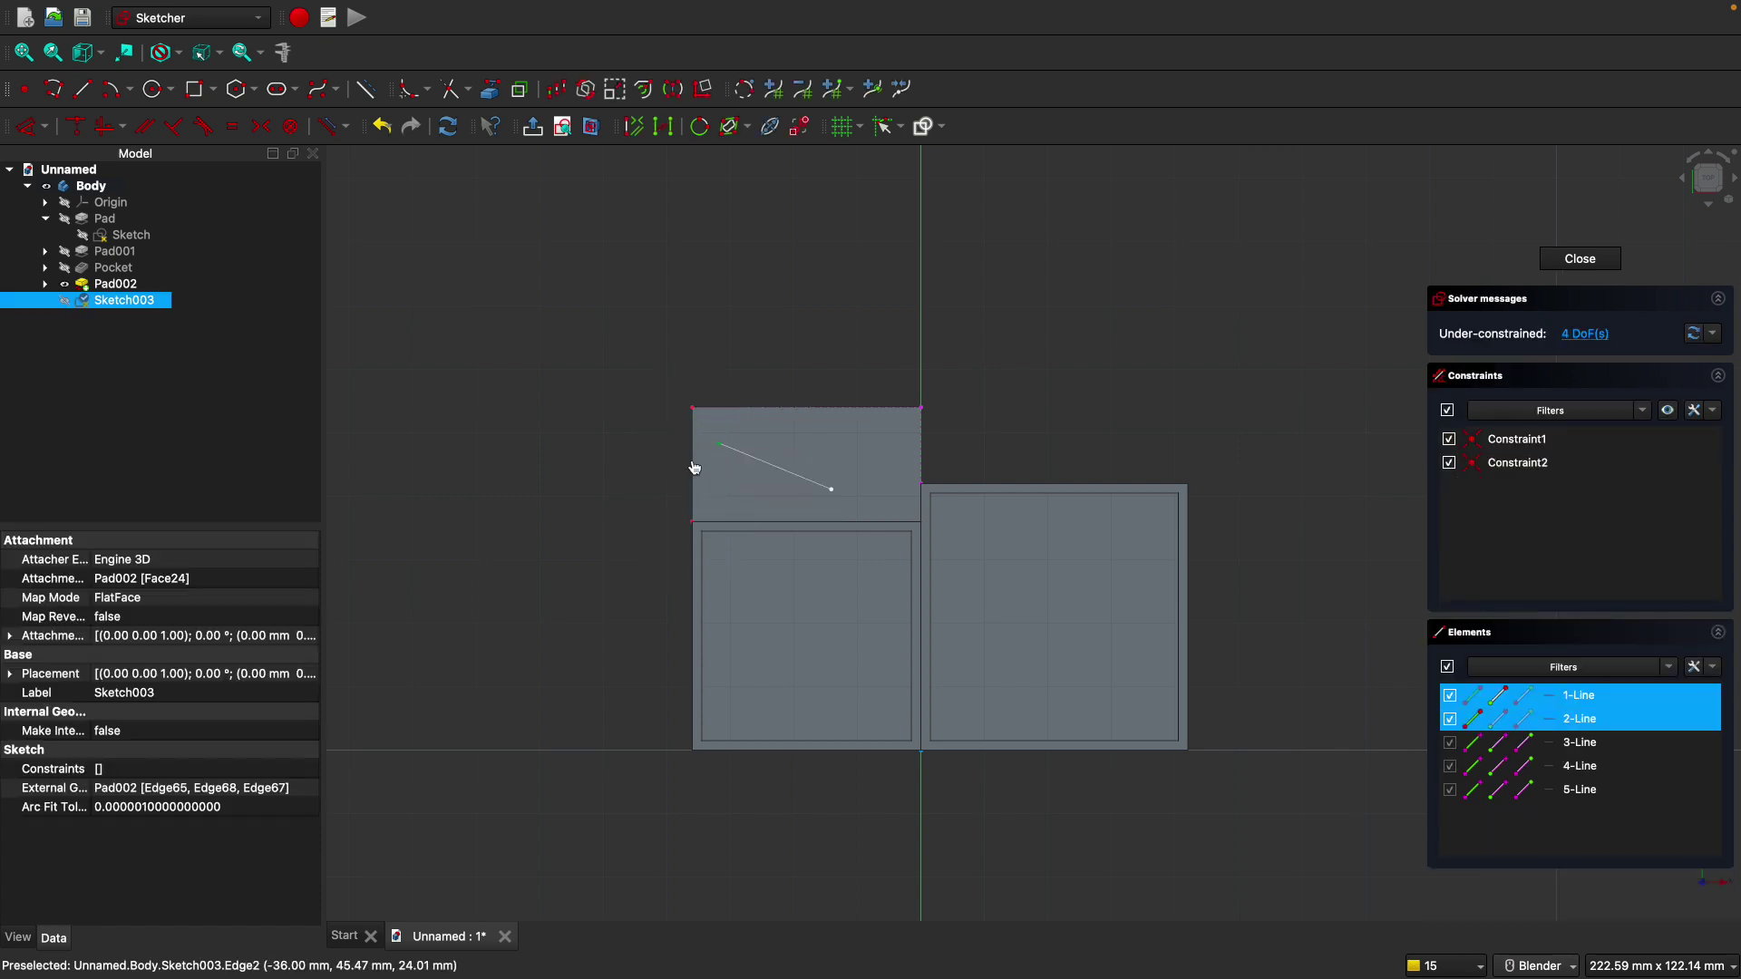
left_click(262, 132)
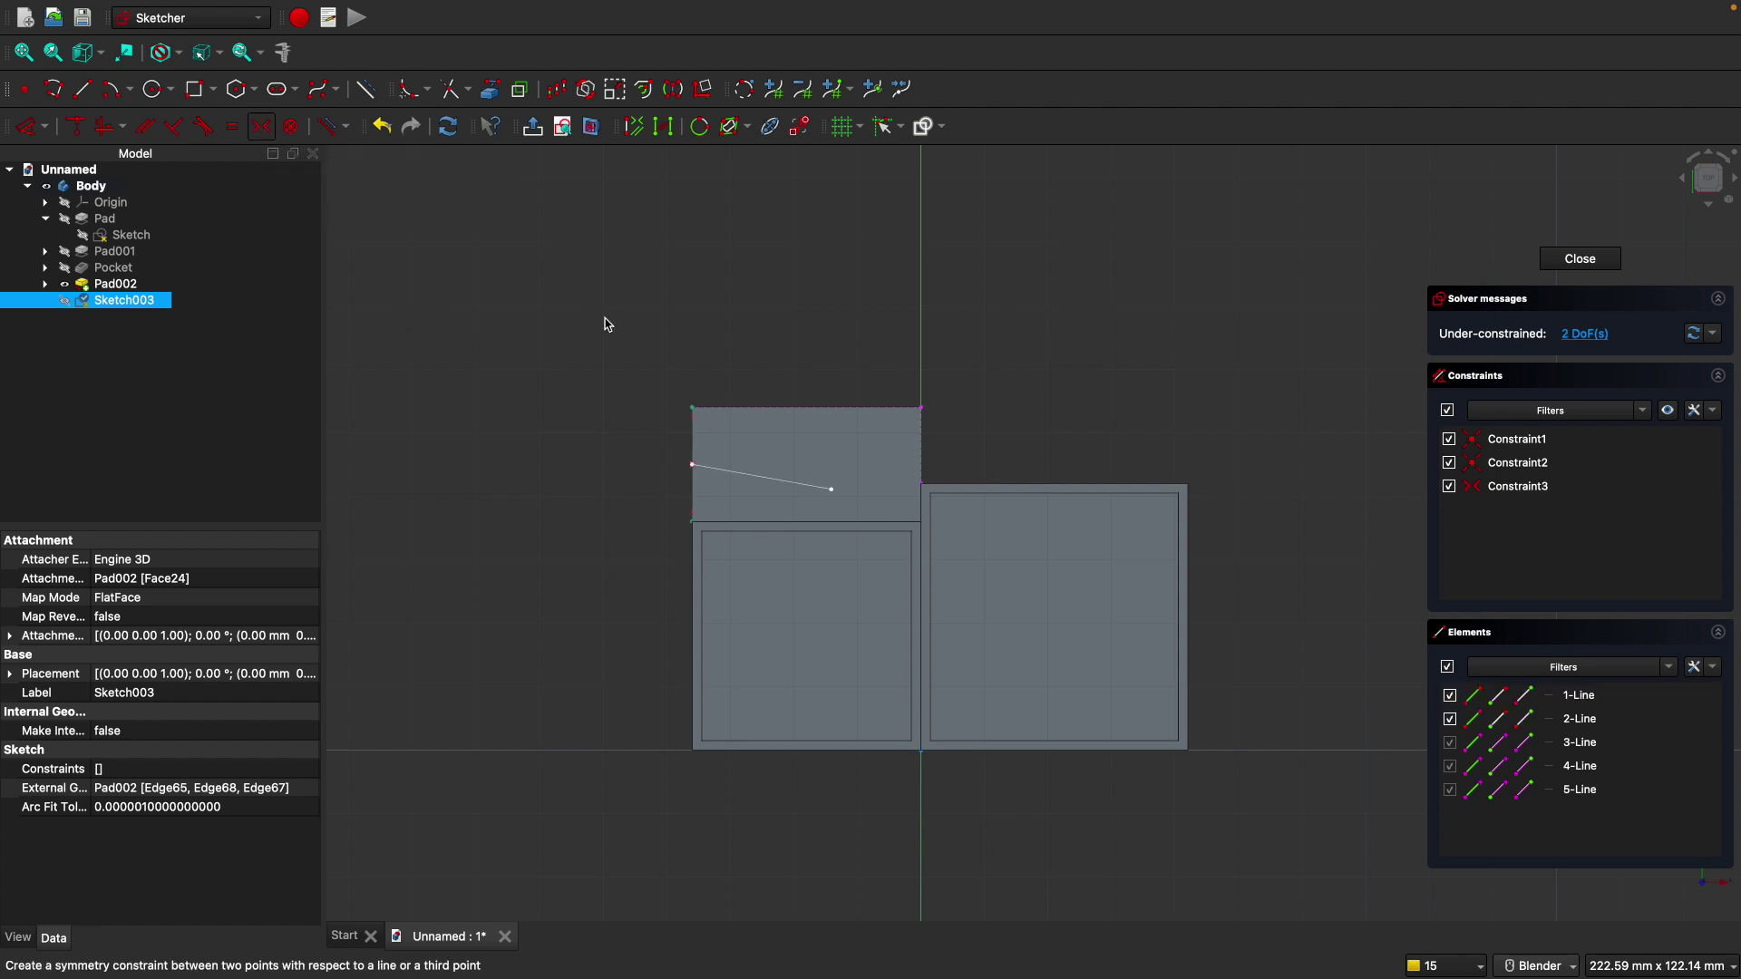
left_click(693, 446)
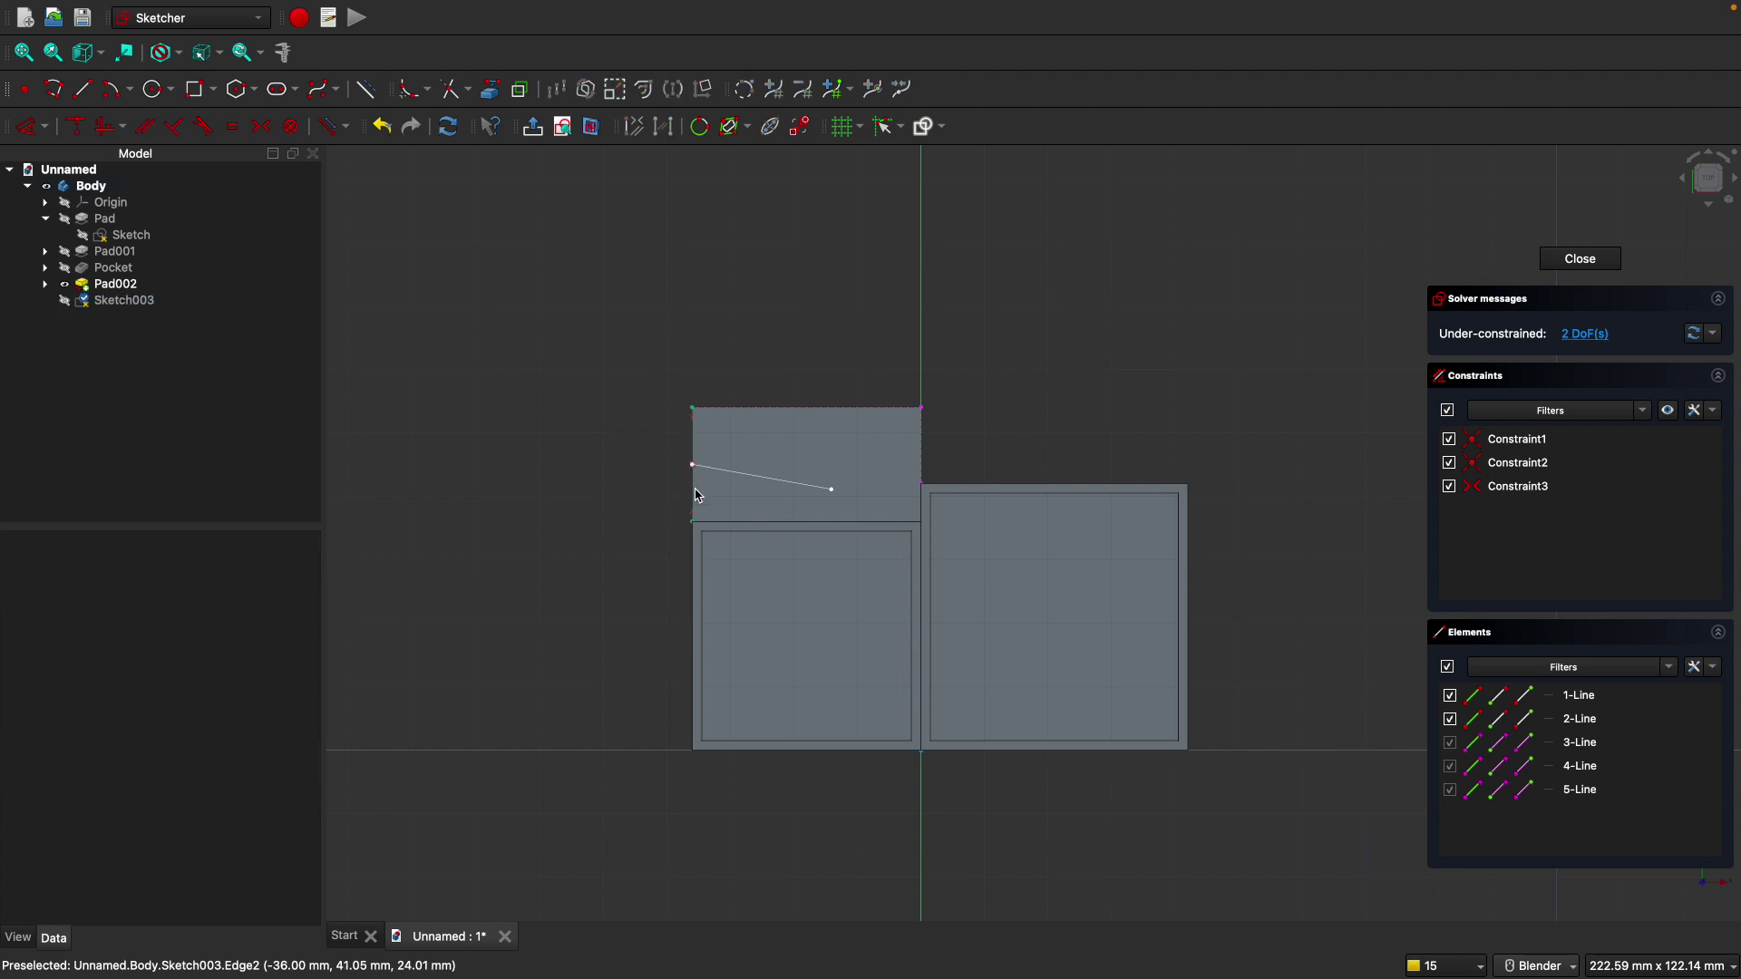
Make the line perpendicular to the left edge and dimension it 12 mm long.
left_click(716, 471)
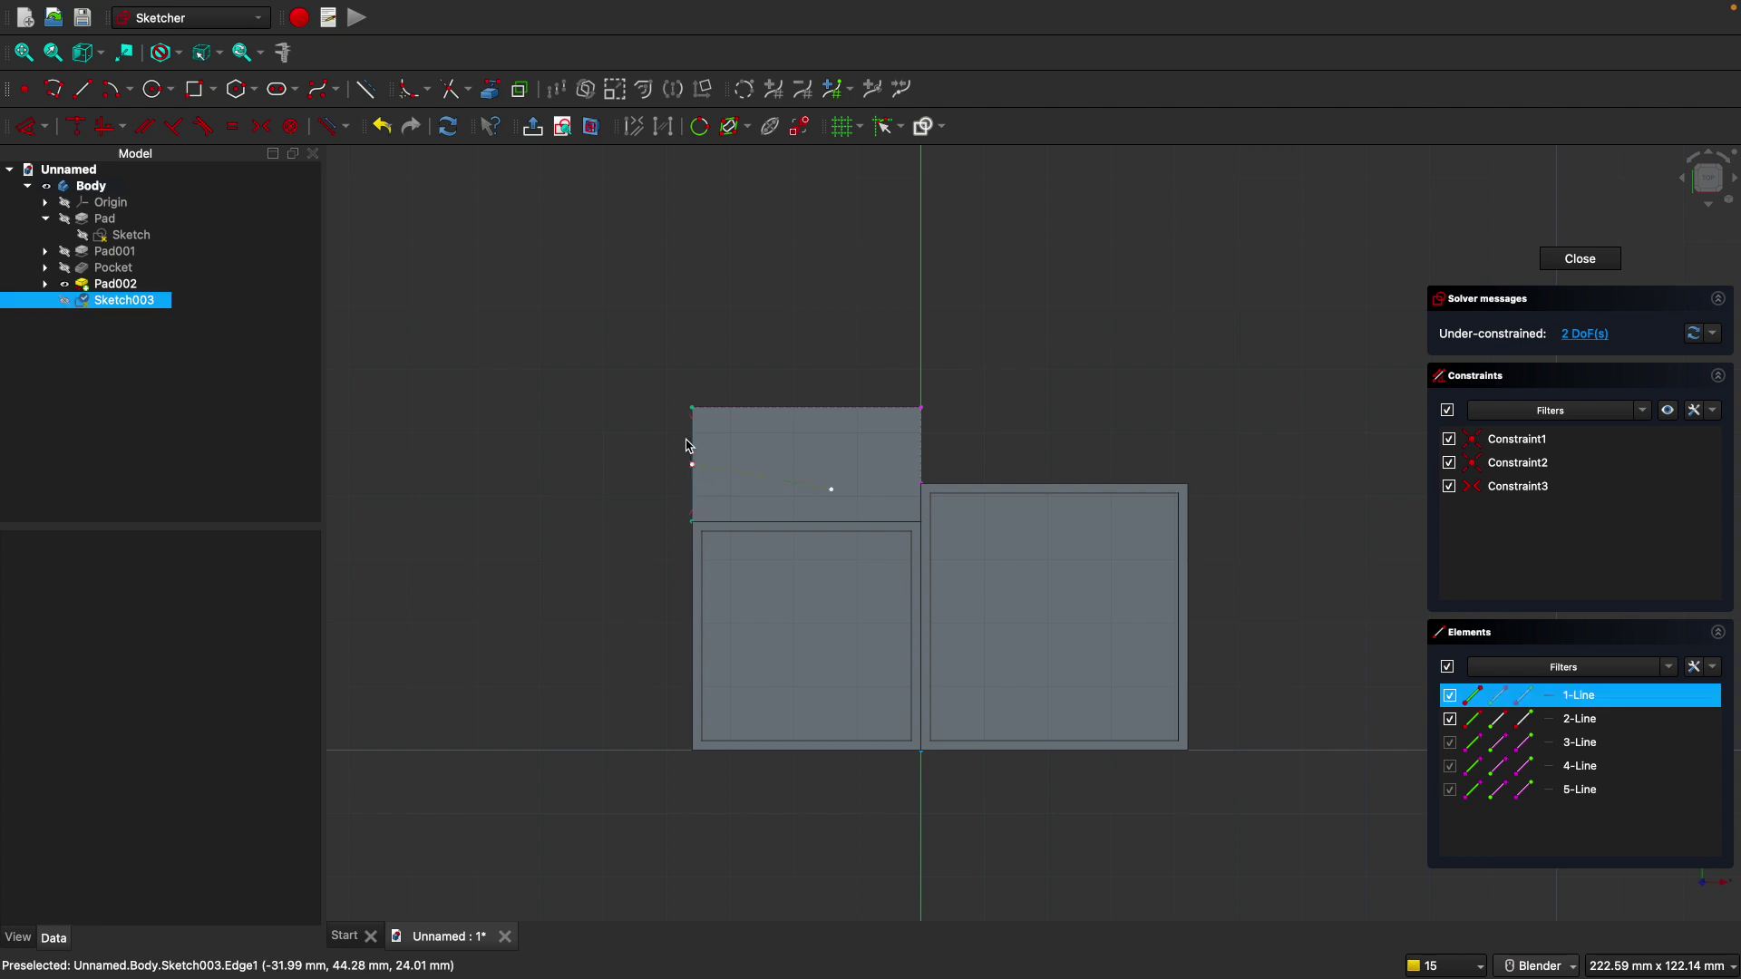
left_click(695, 447)
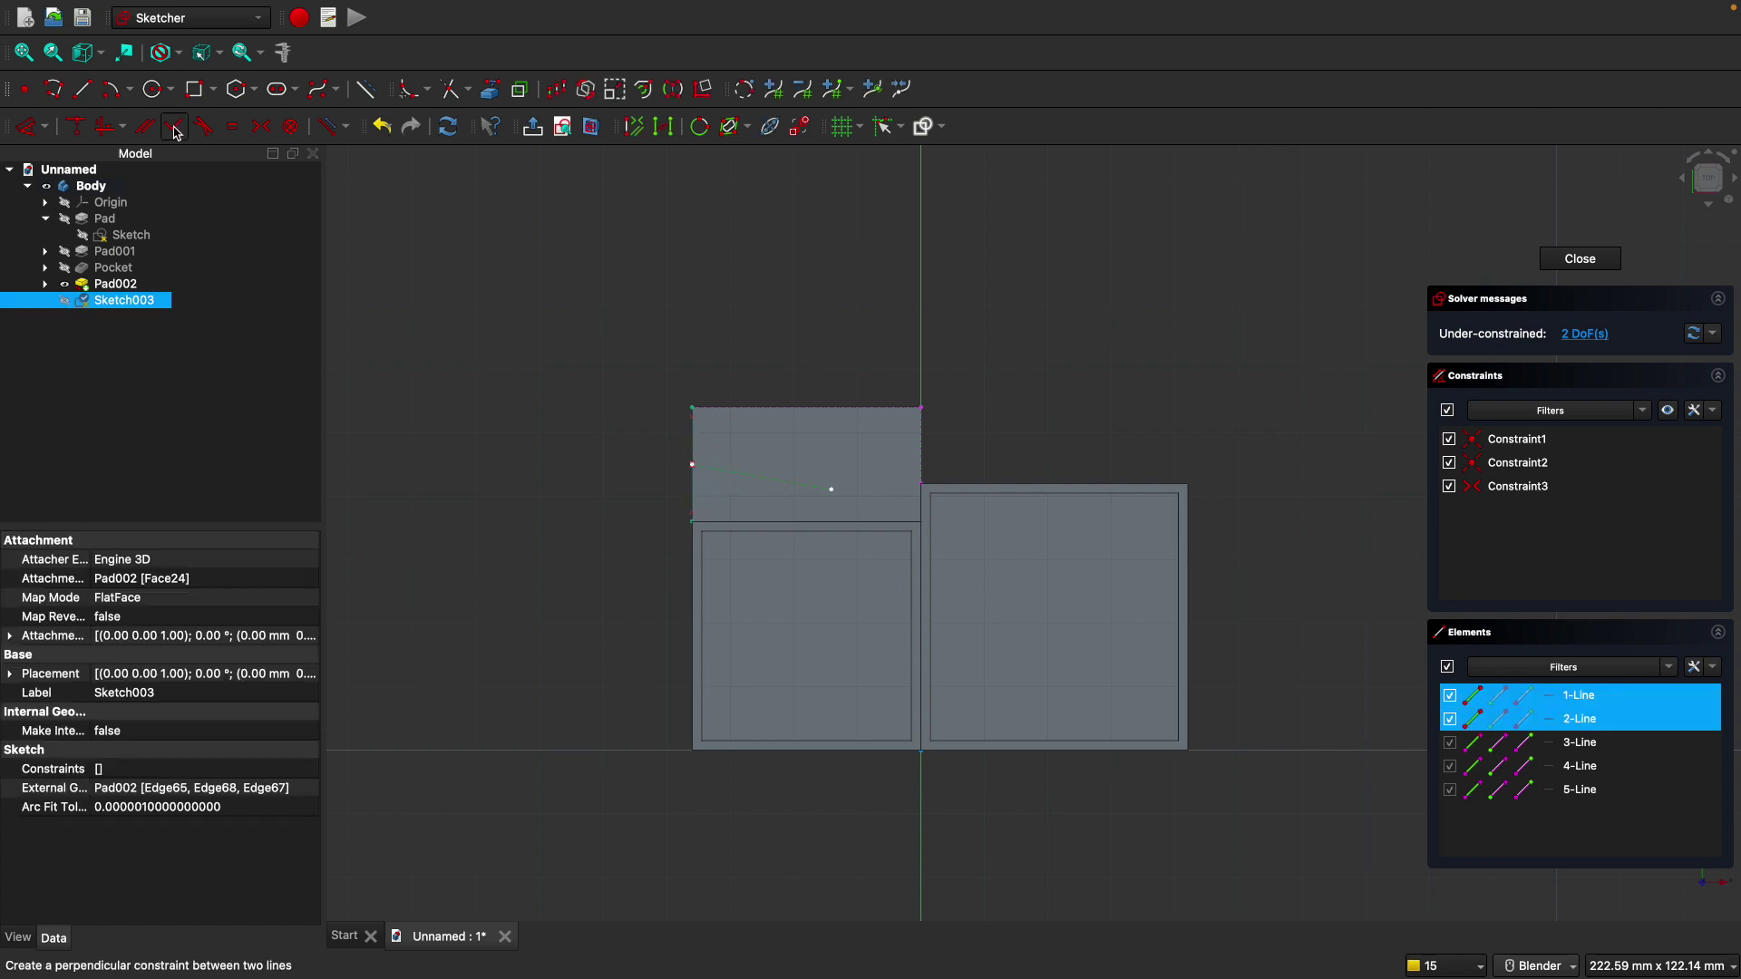
key("n")
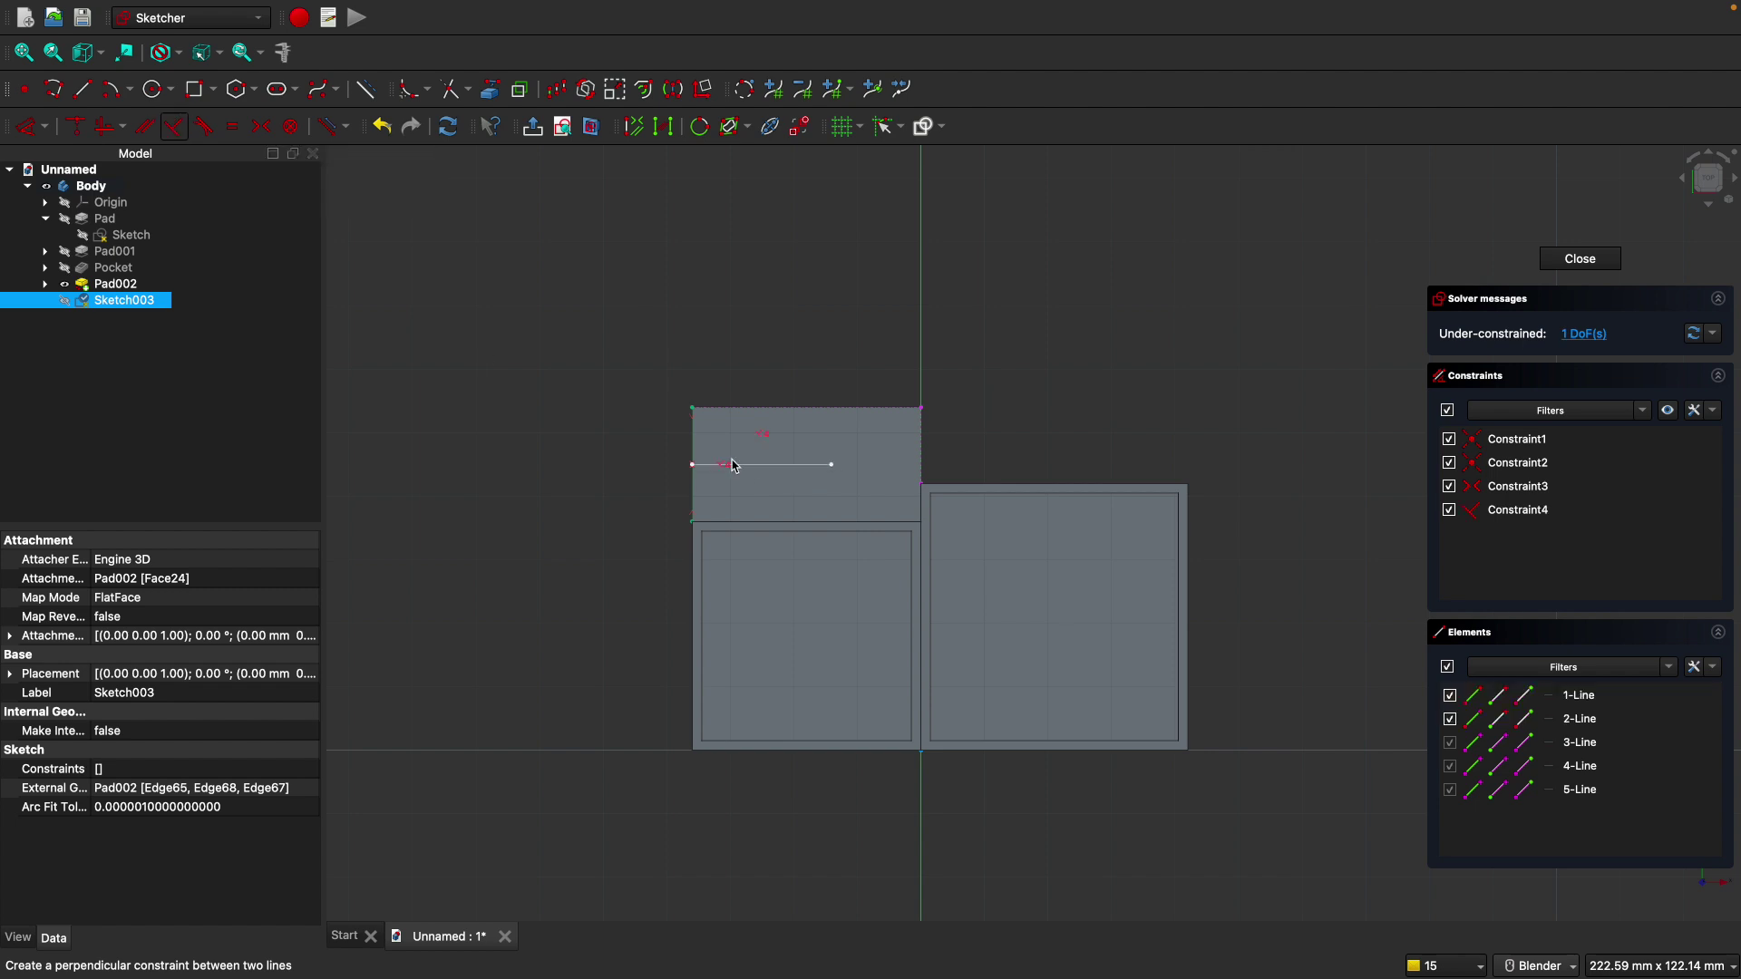
left_click(759, 474)
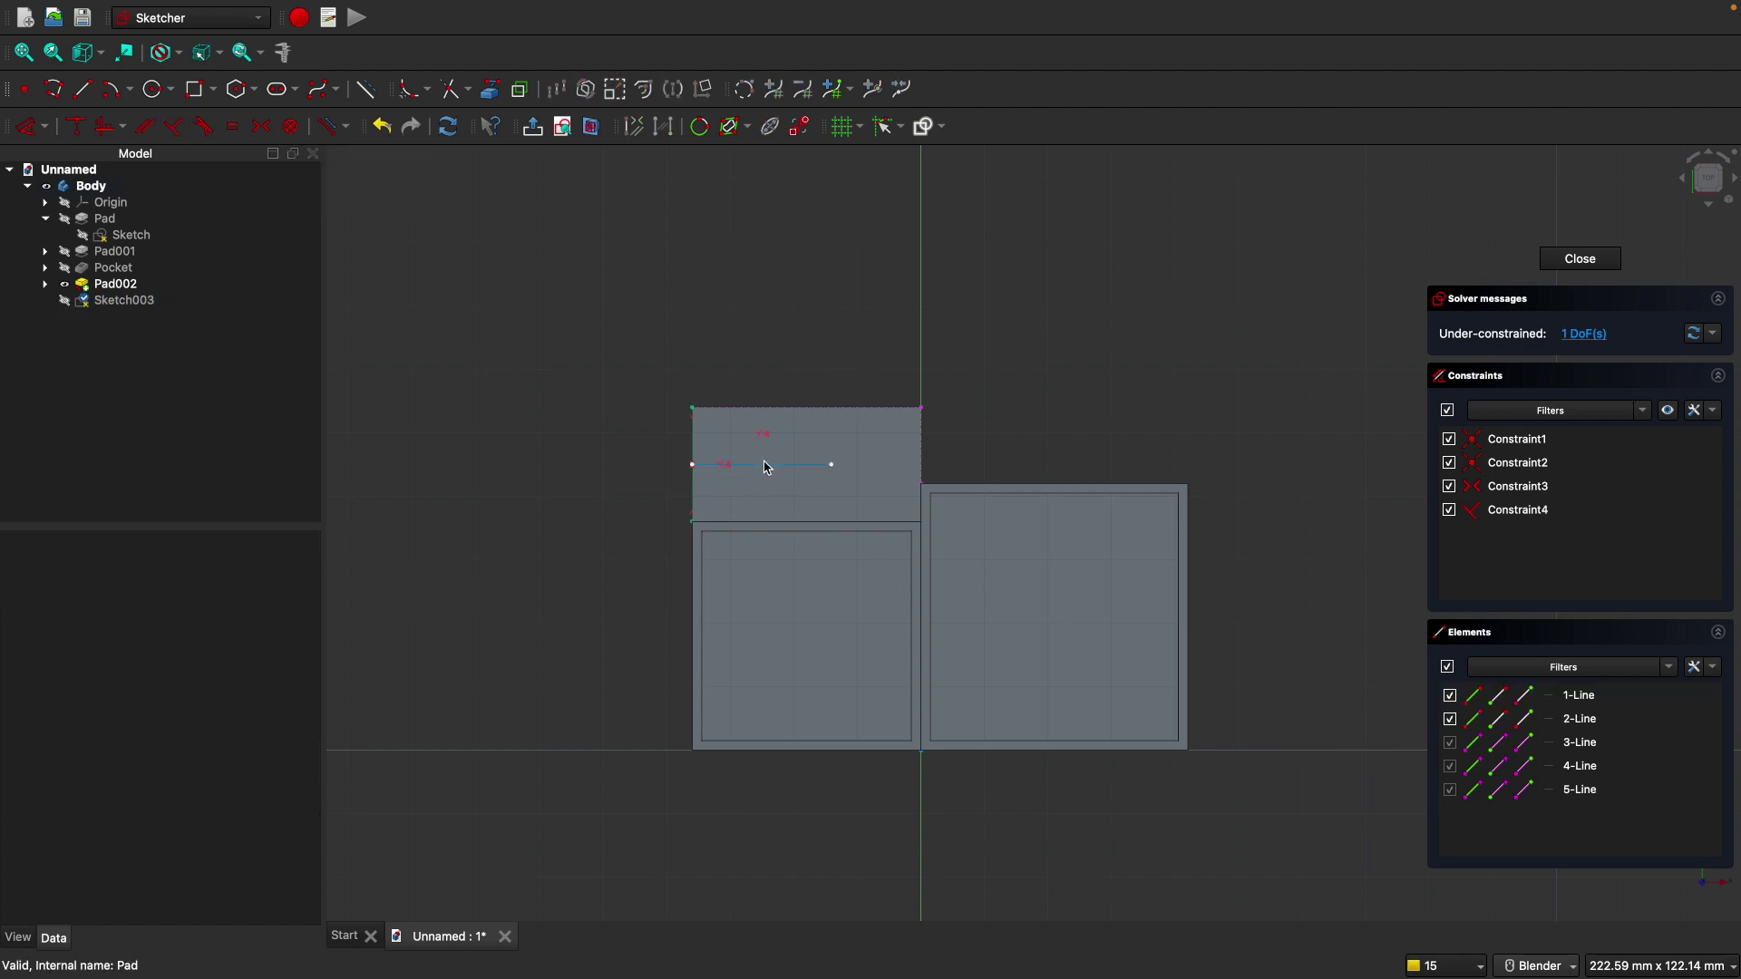
left_click(124, 300)
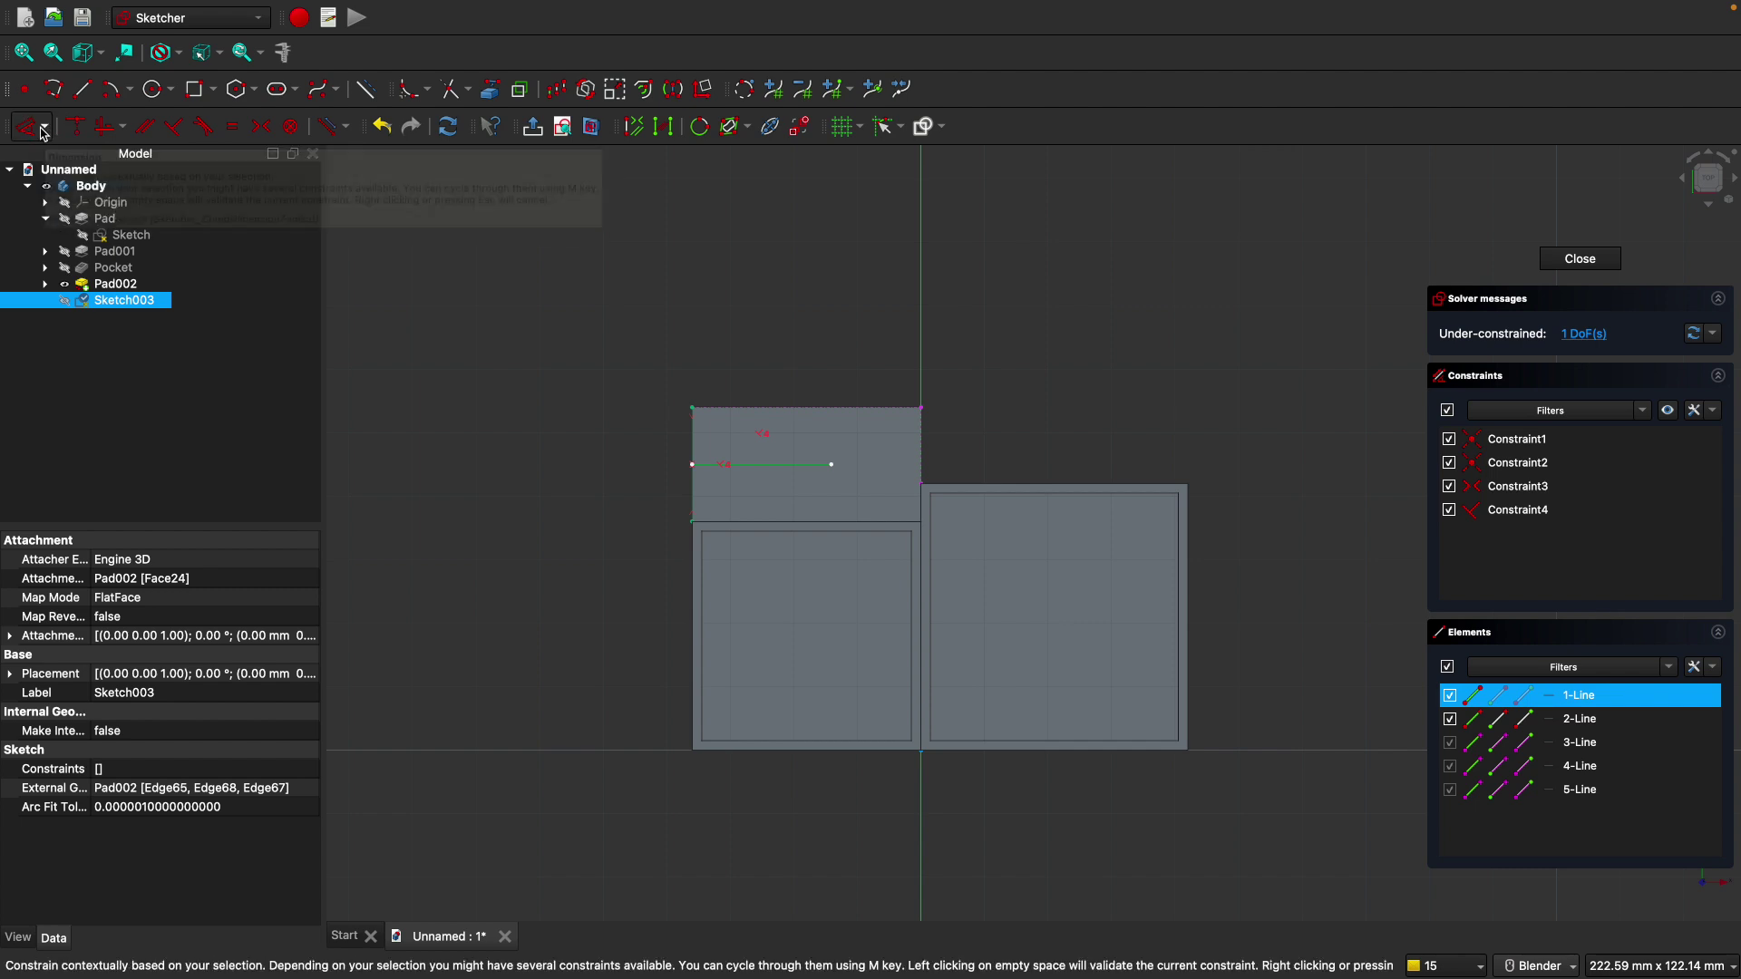
left_click(30, 134)
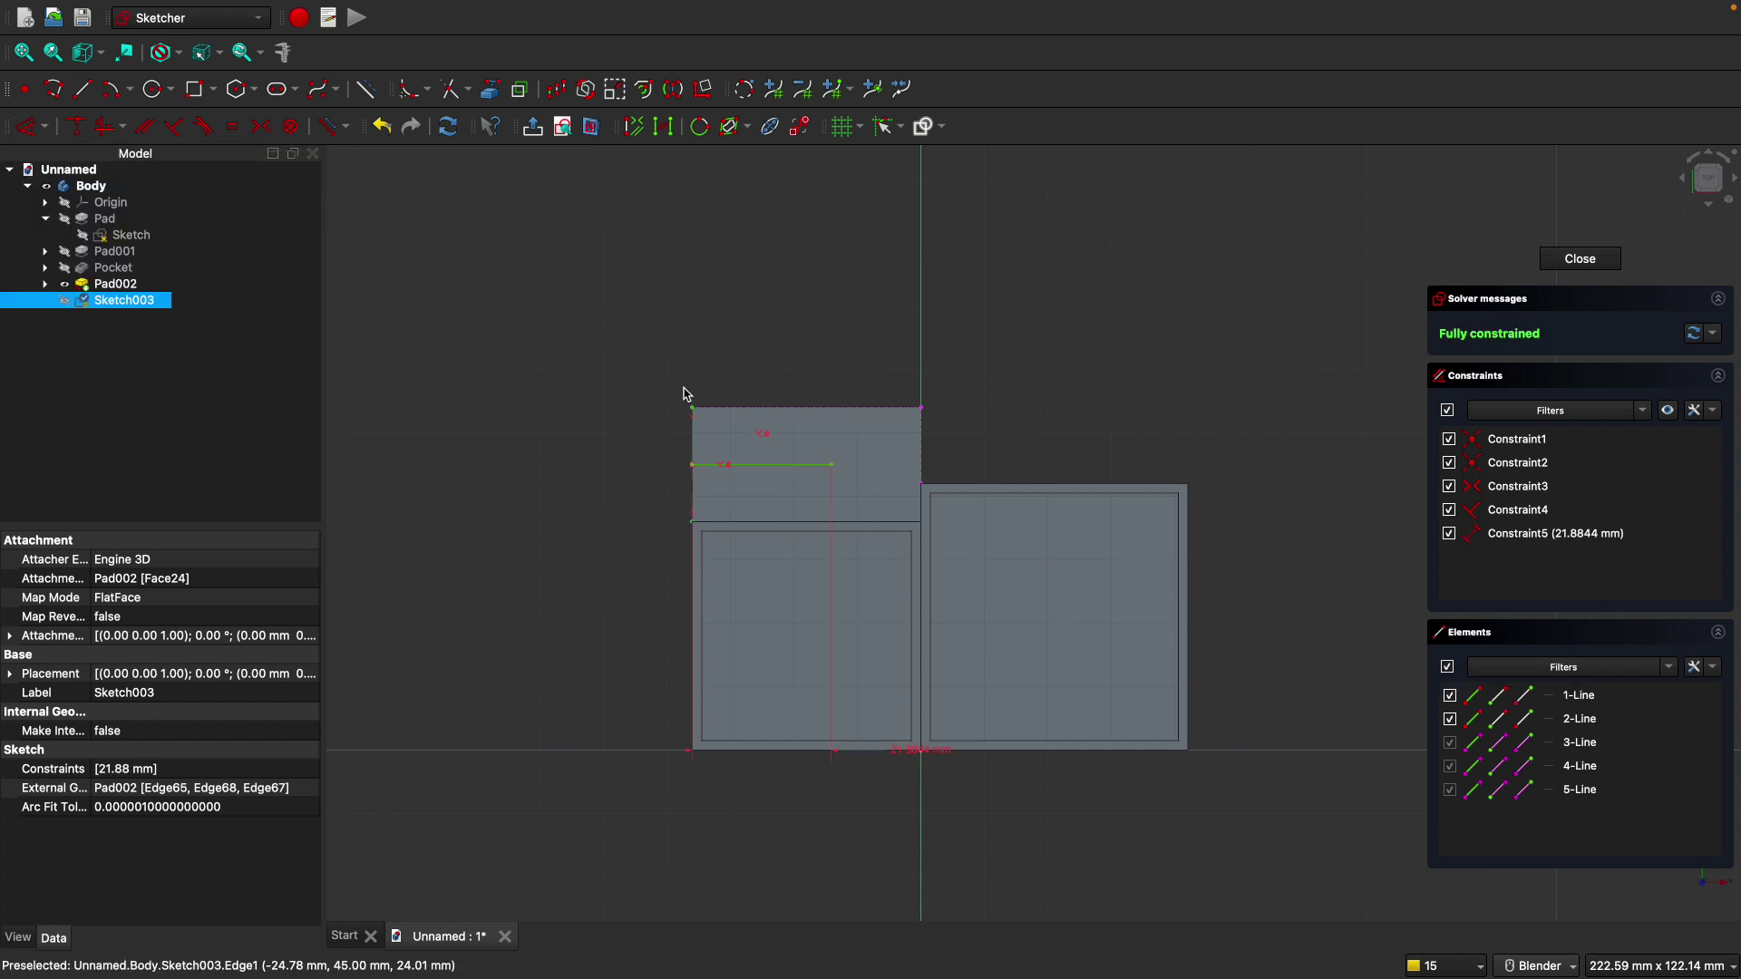
left_click(761, 360)
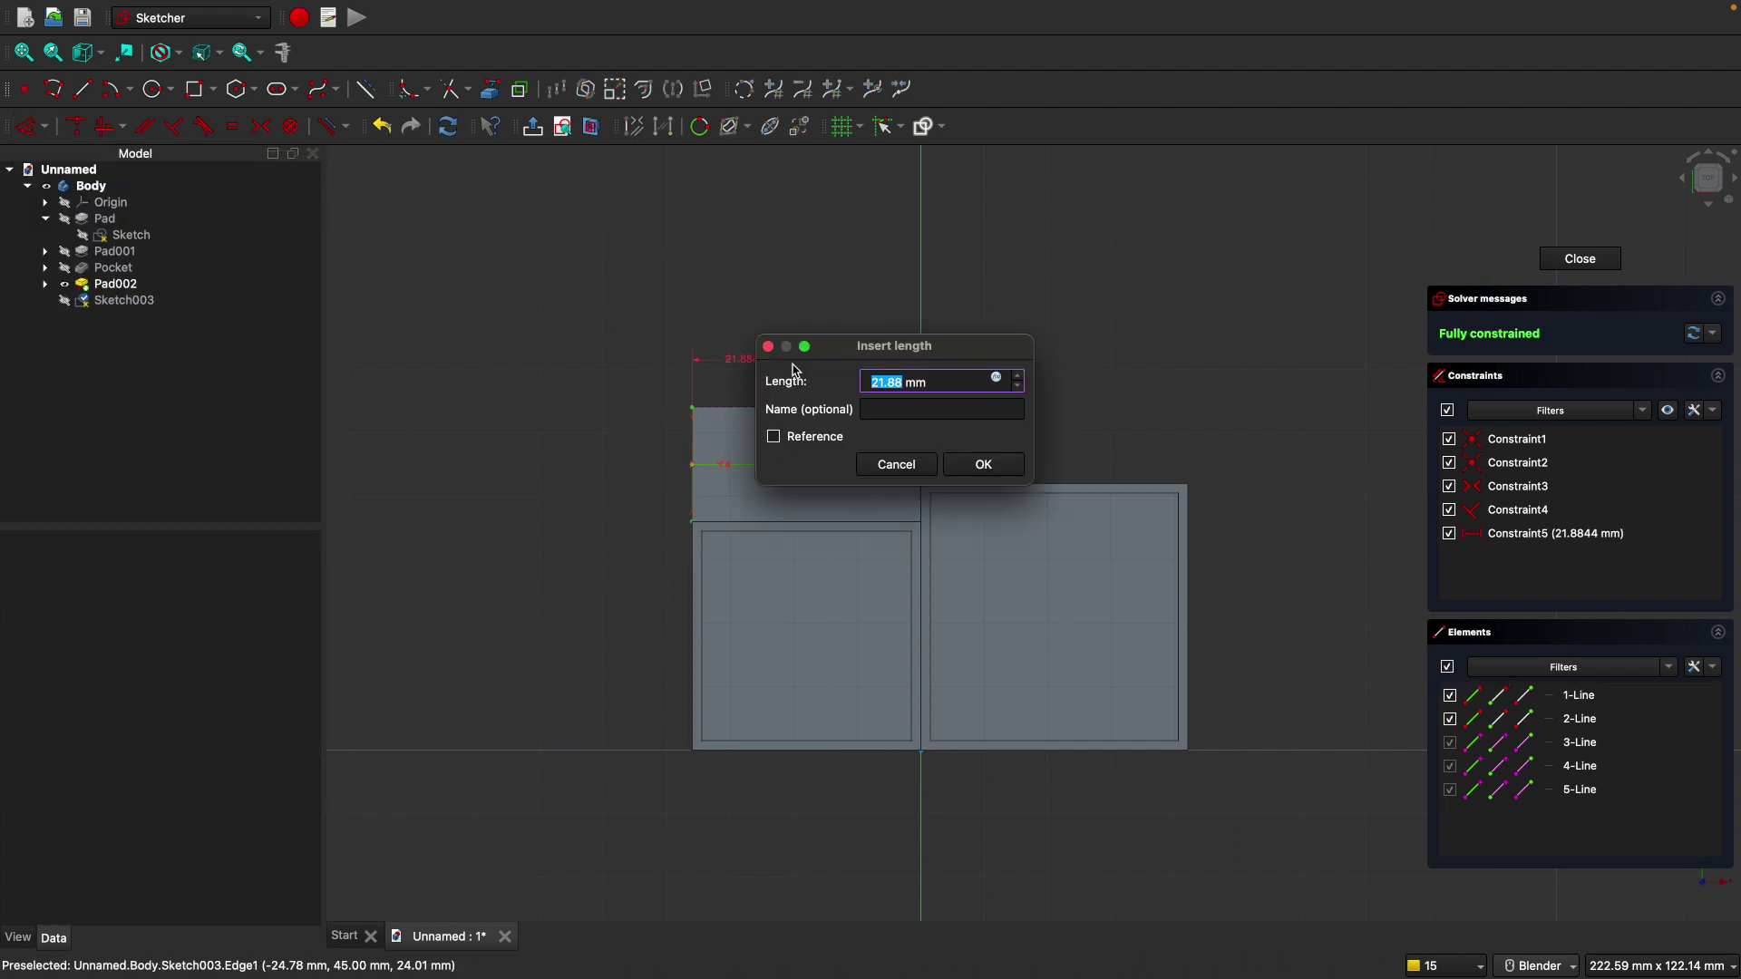
type("12")
key("Return")
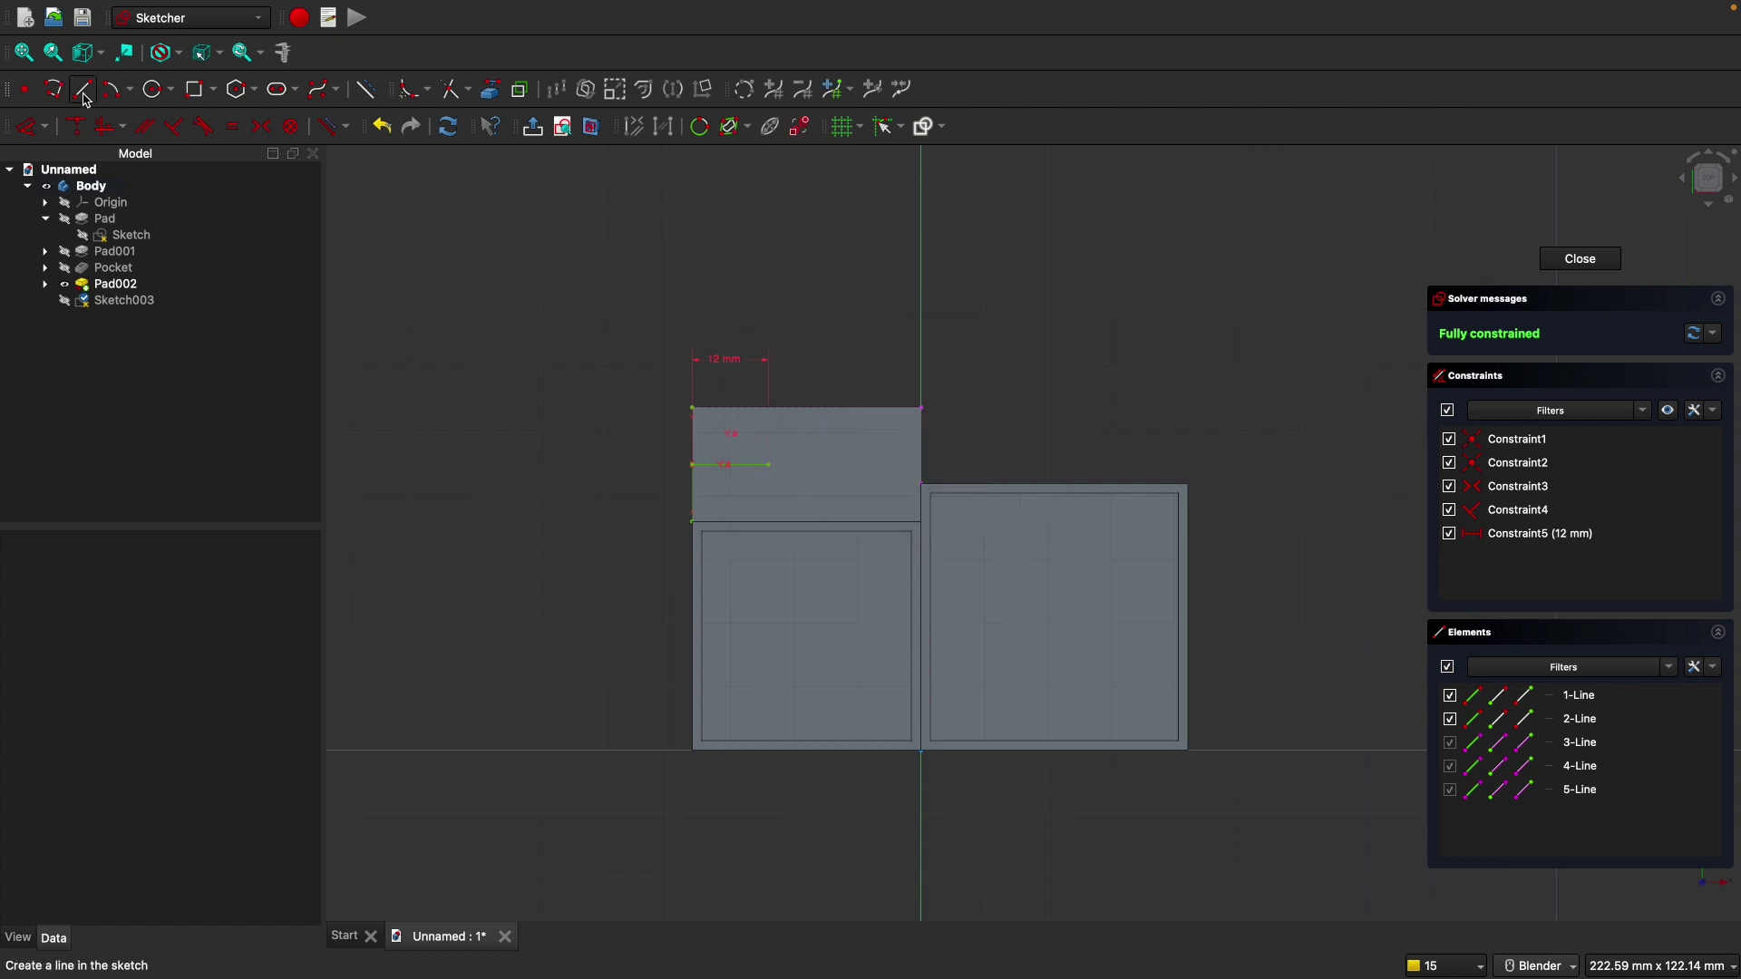
Add a second 12 mm horizontal line at 0° from the first line's end.
left_click(770, 463)
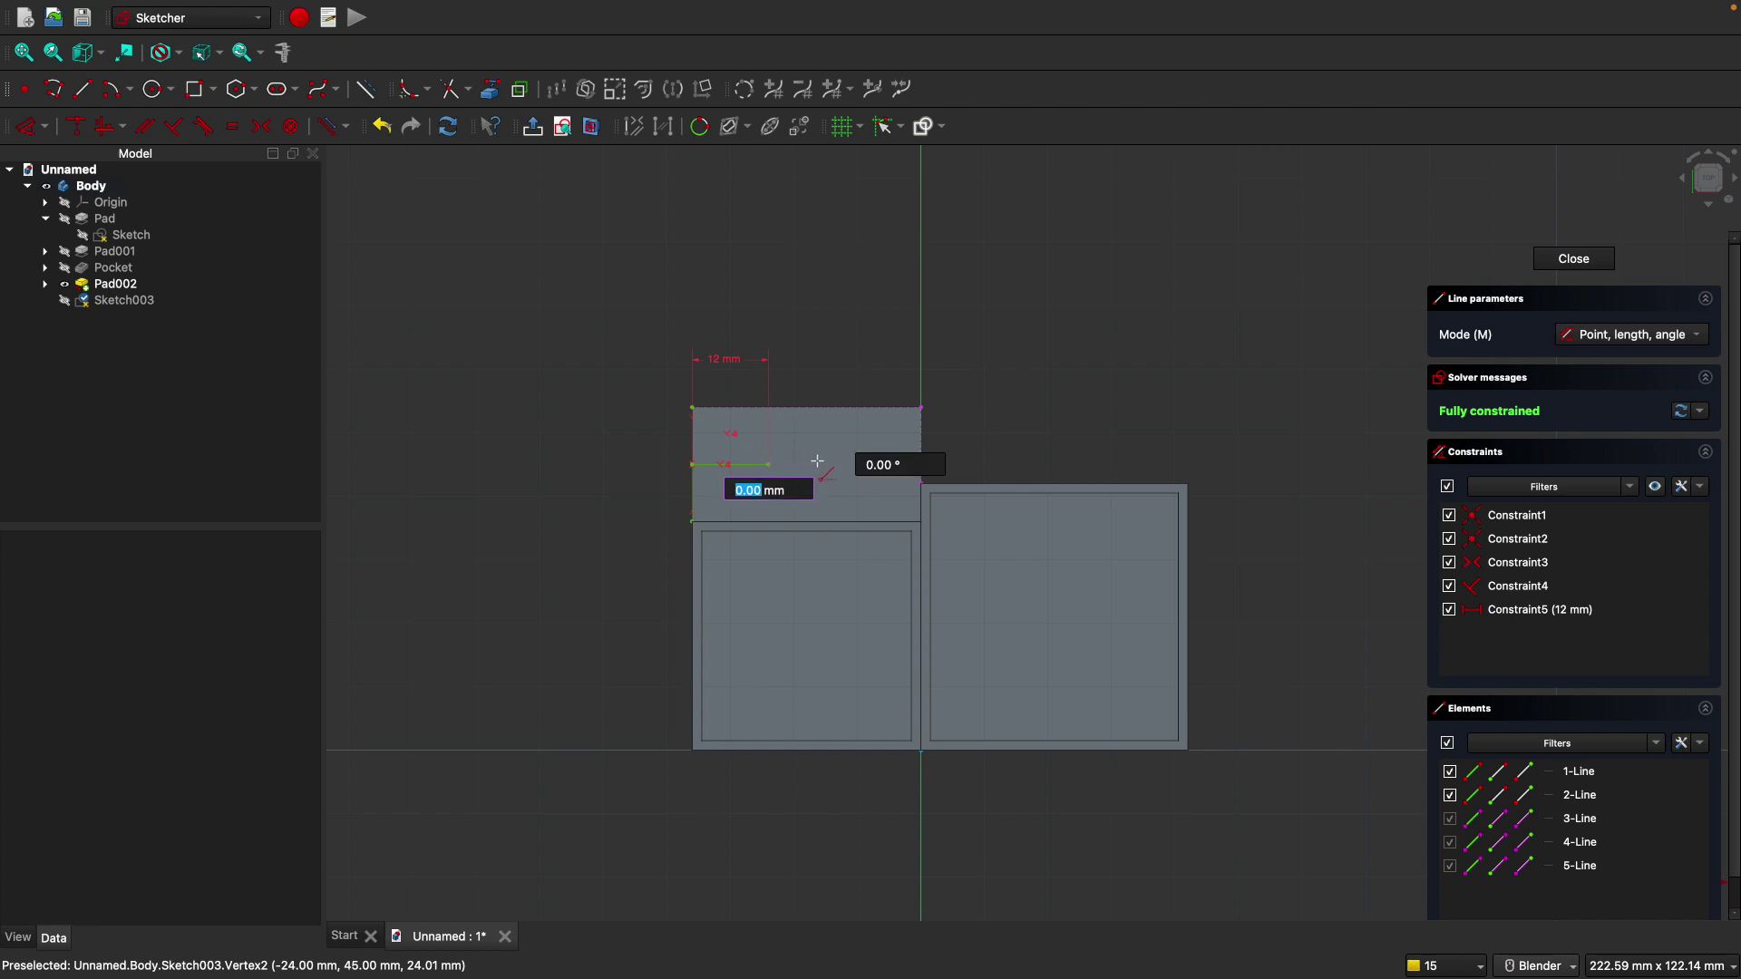
type("12")
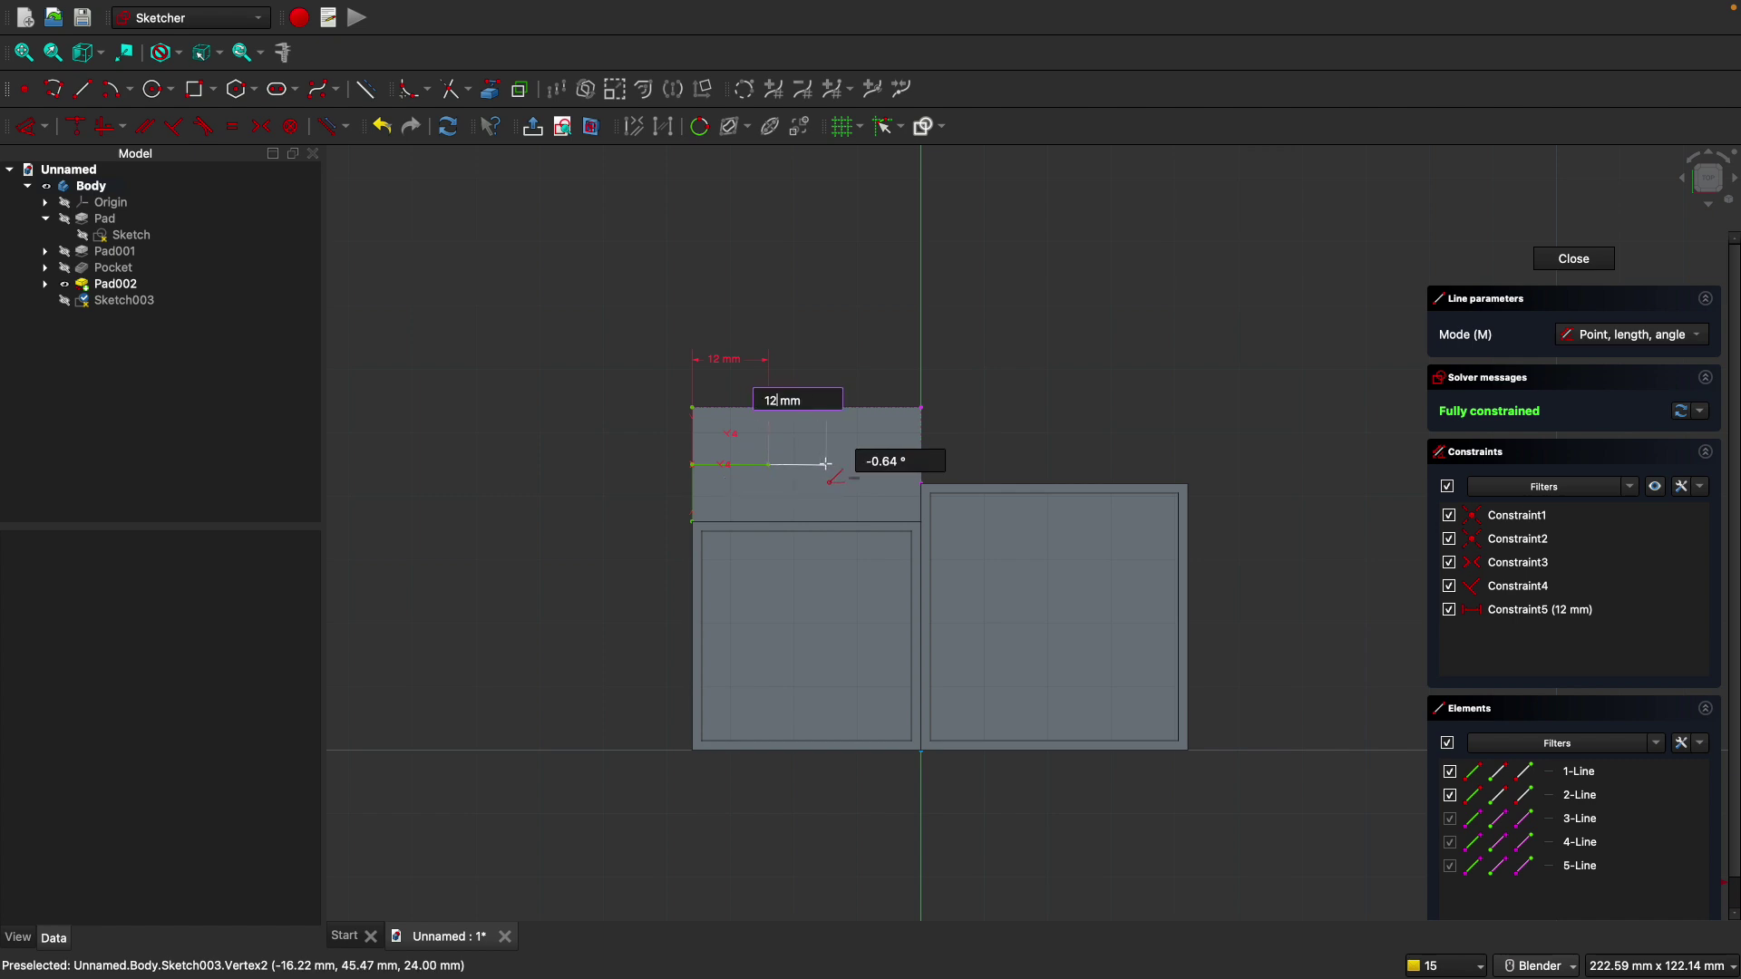
key("Tab")
type("0")
key("Return")
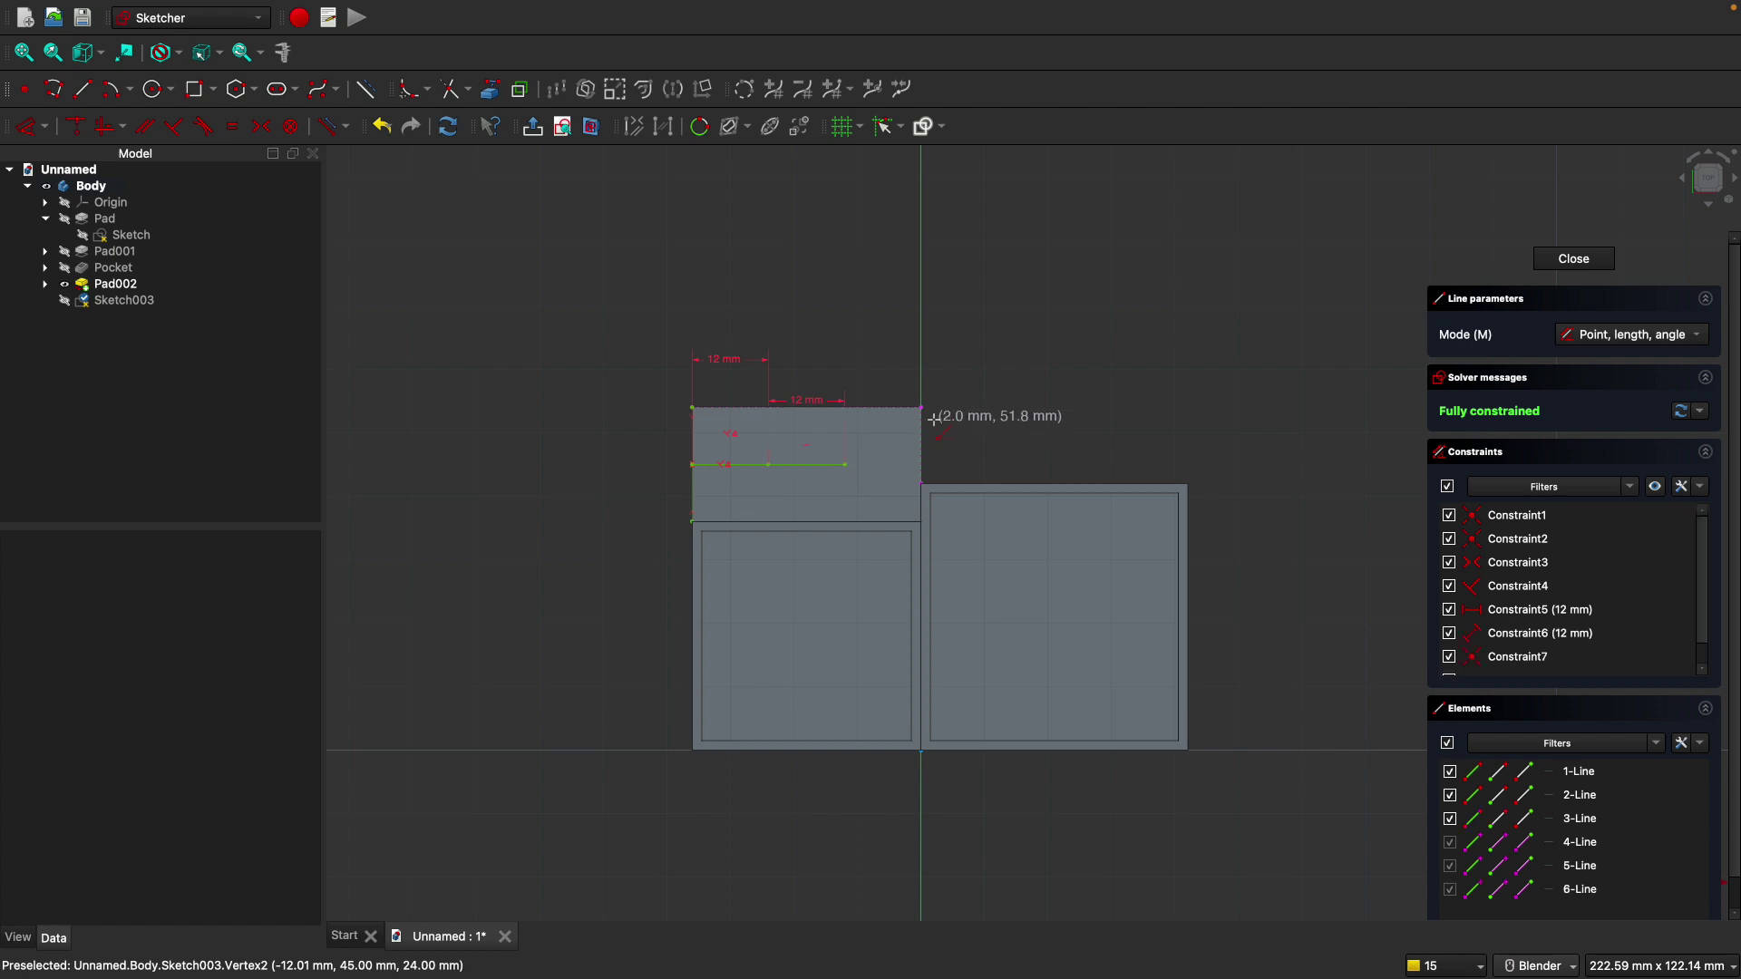
key("Escape")
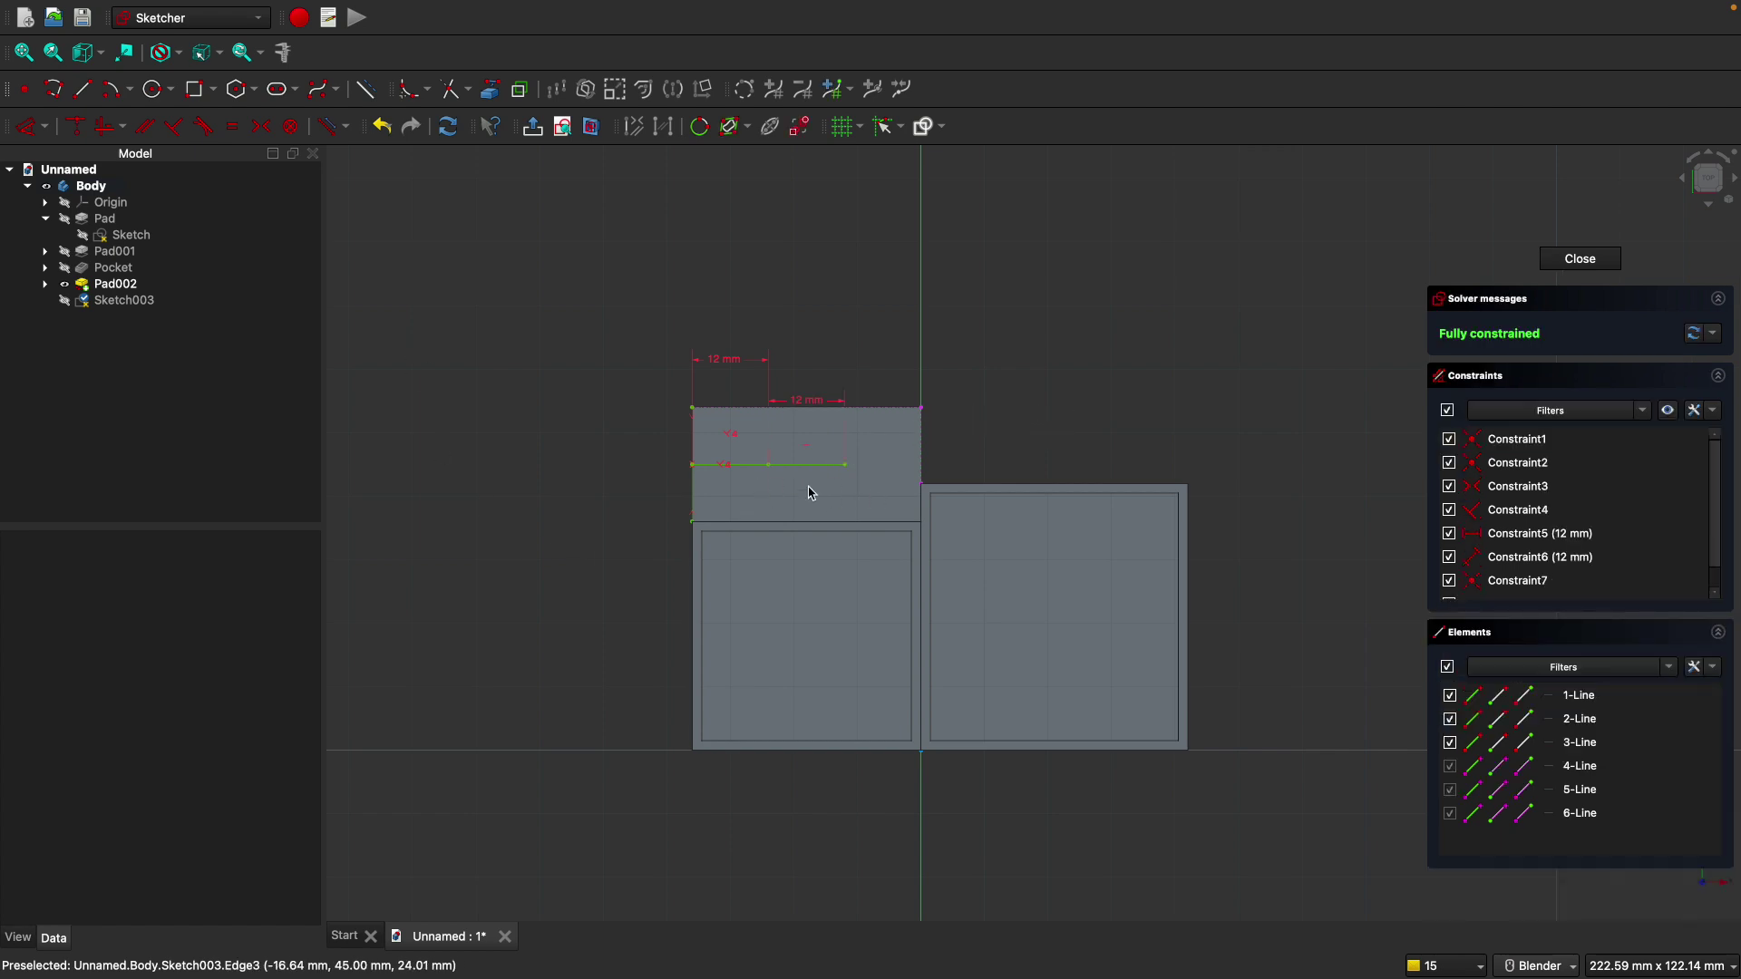
Place a 10 mm circle and an 8 mm circle on the line, then close the sketch.
left_click(155, 91)
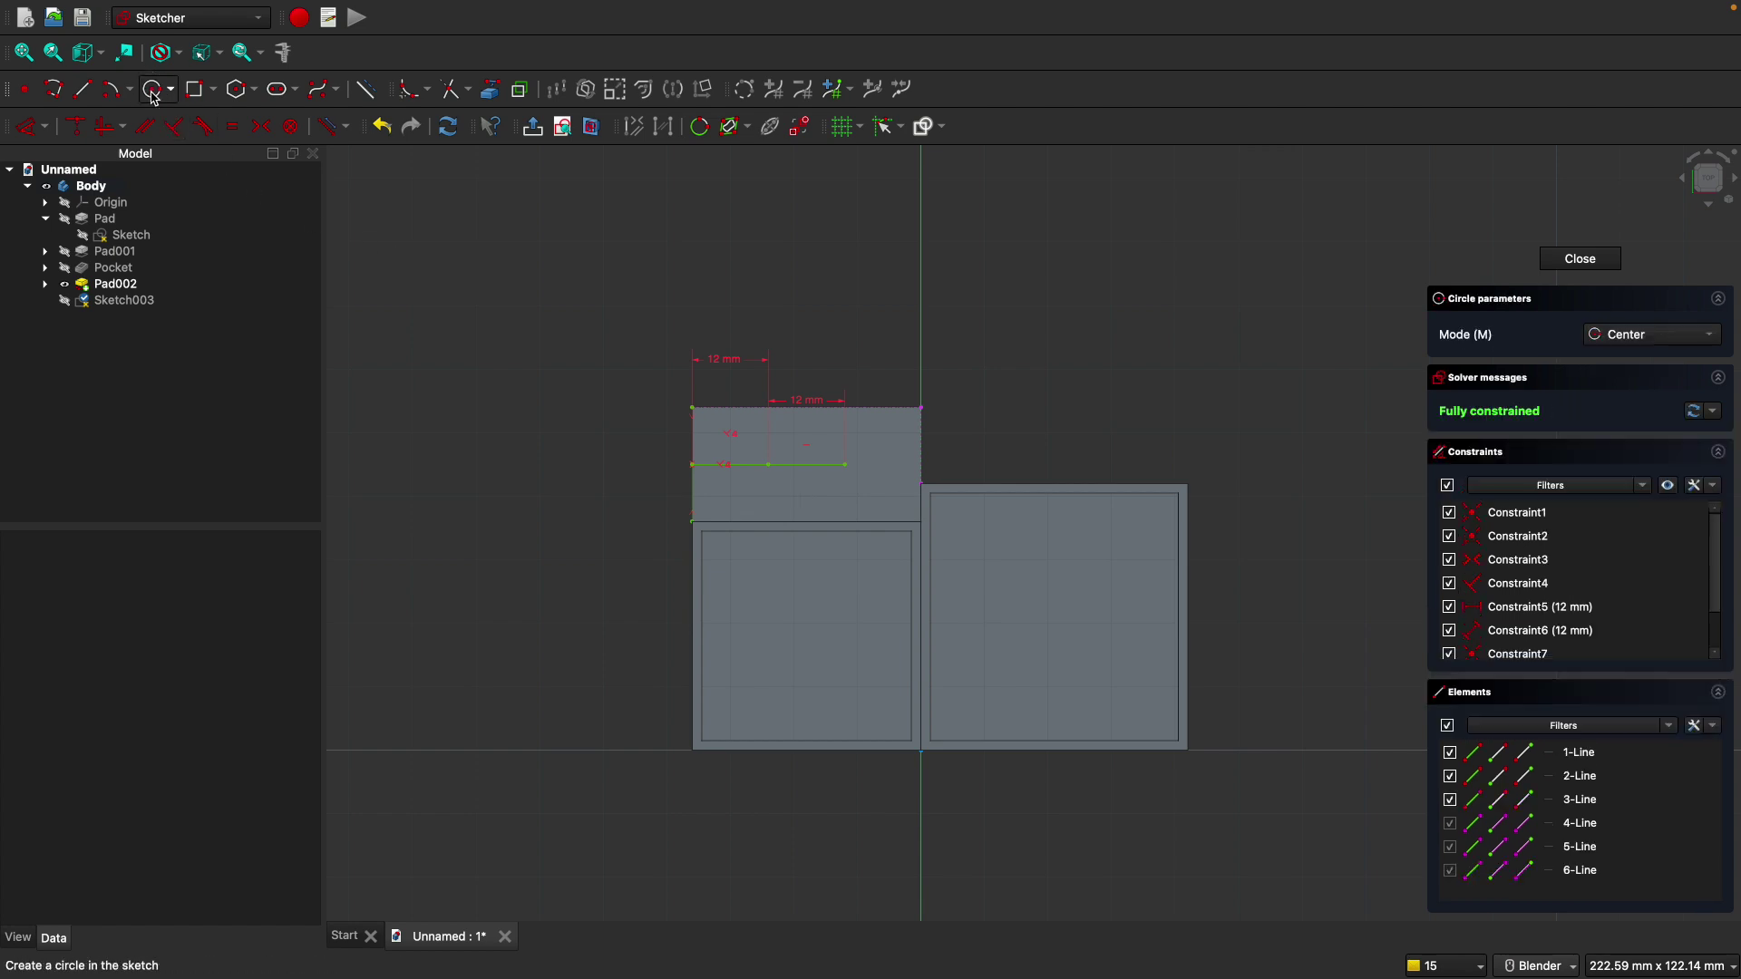
left_click(769, 464)
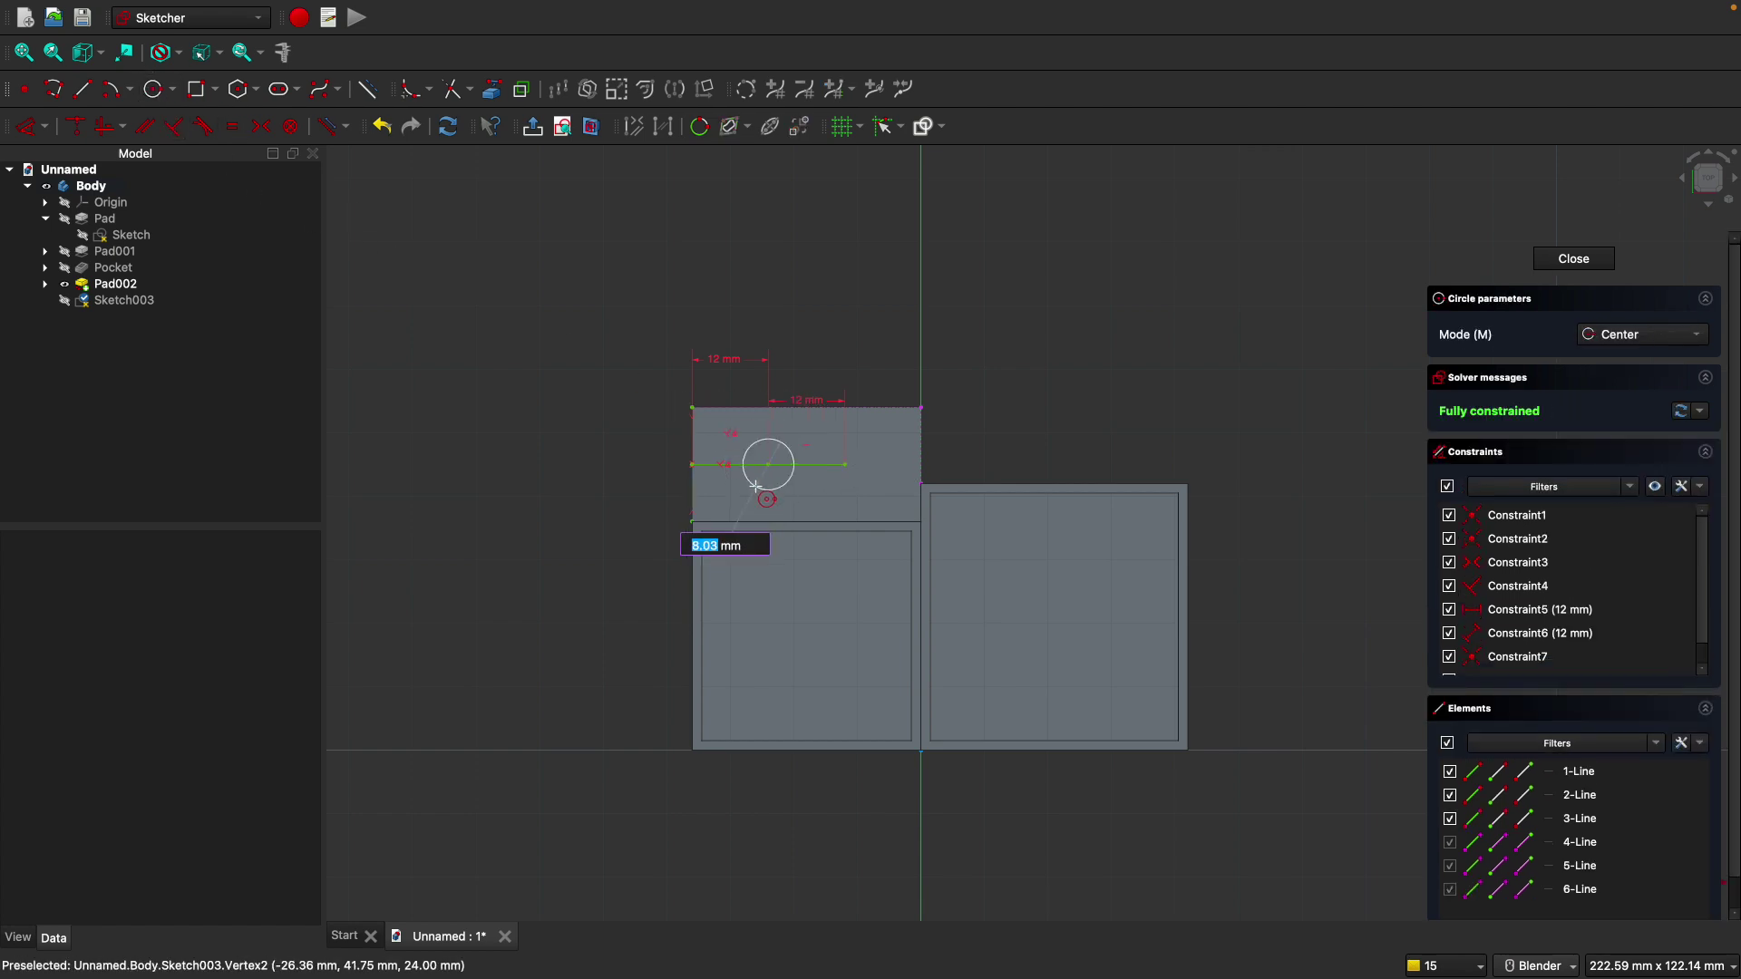
type("8")
key("BackSpace")
type("10")
key("Return")
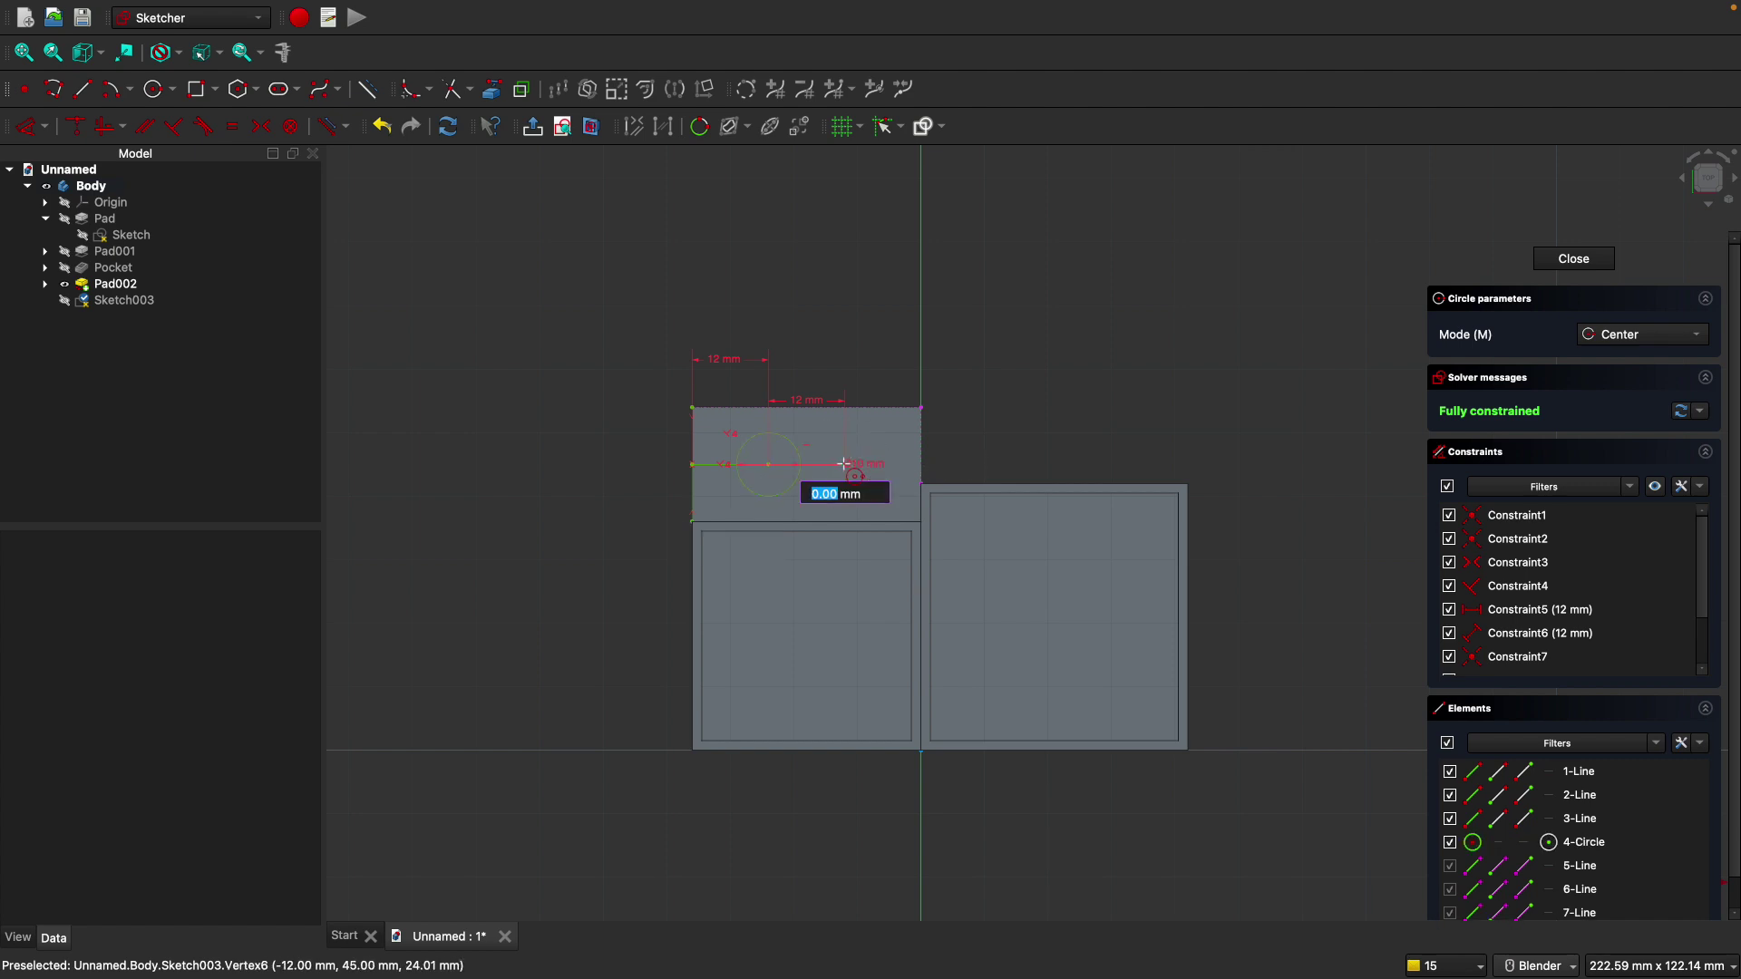
left_click(845, 460)
type("8")
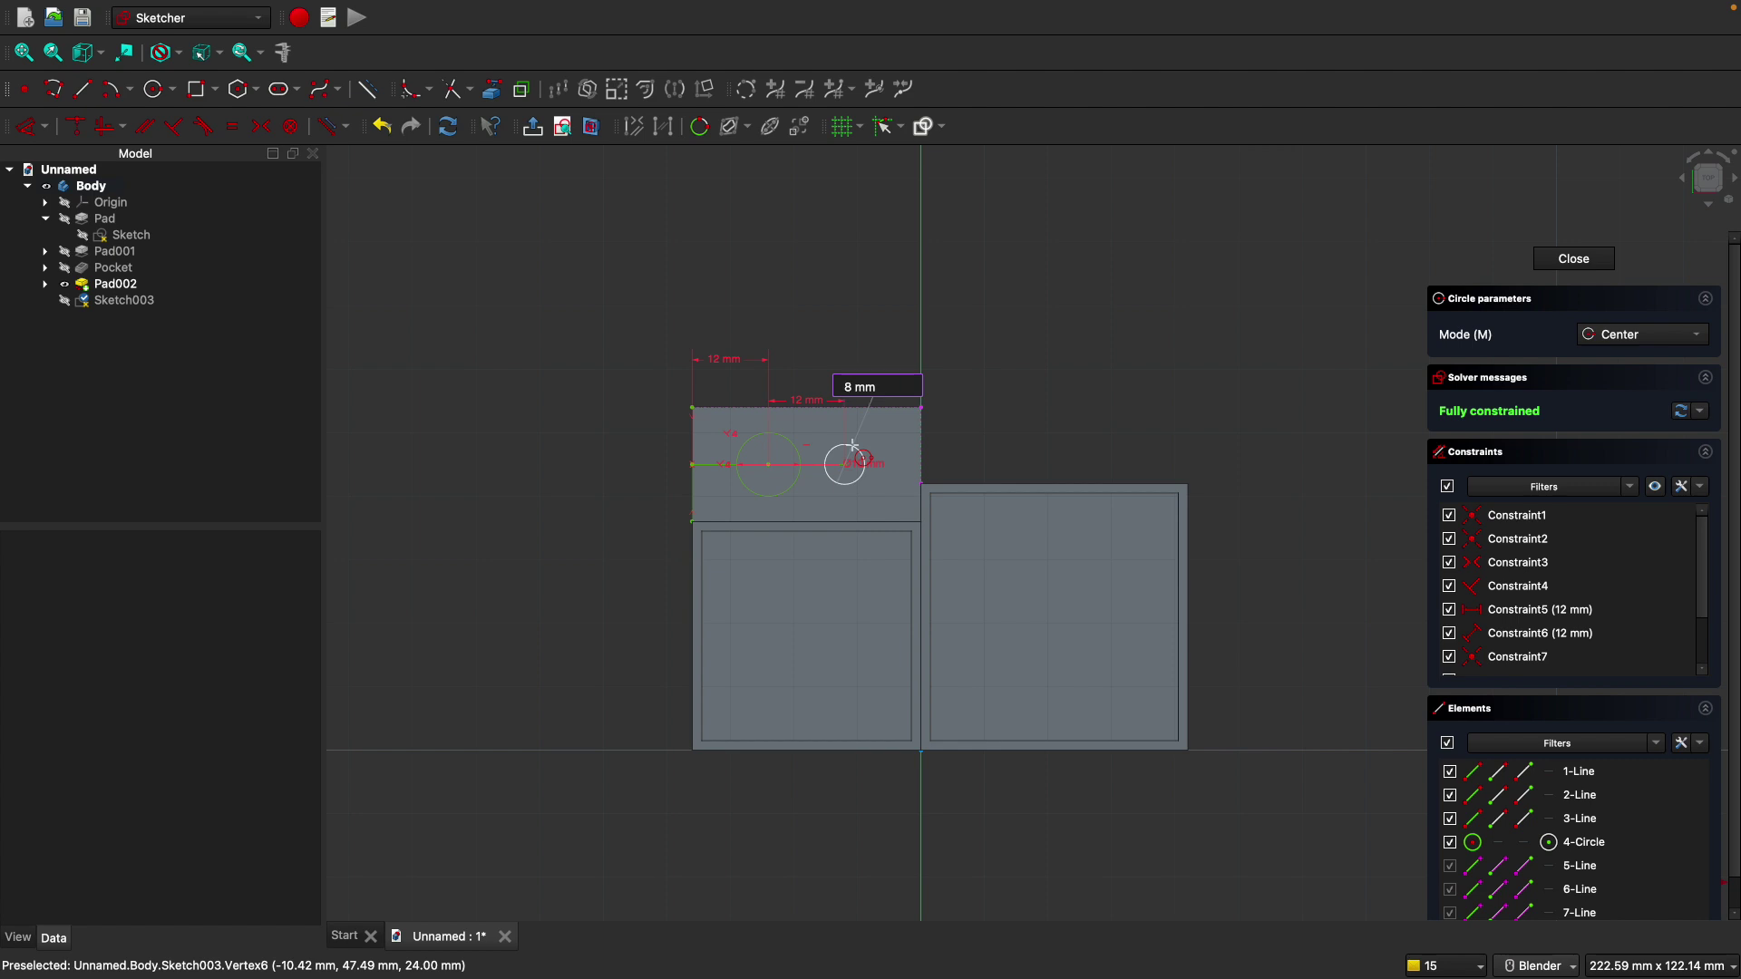
key("Return")
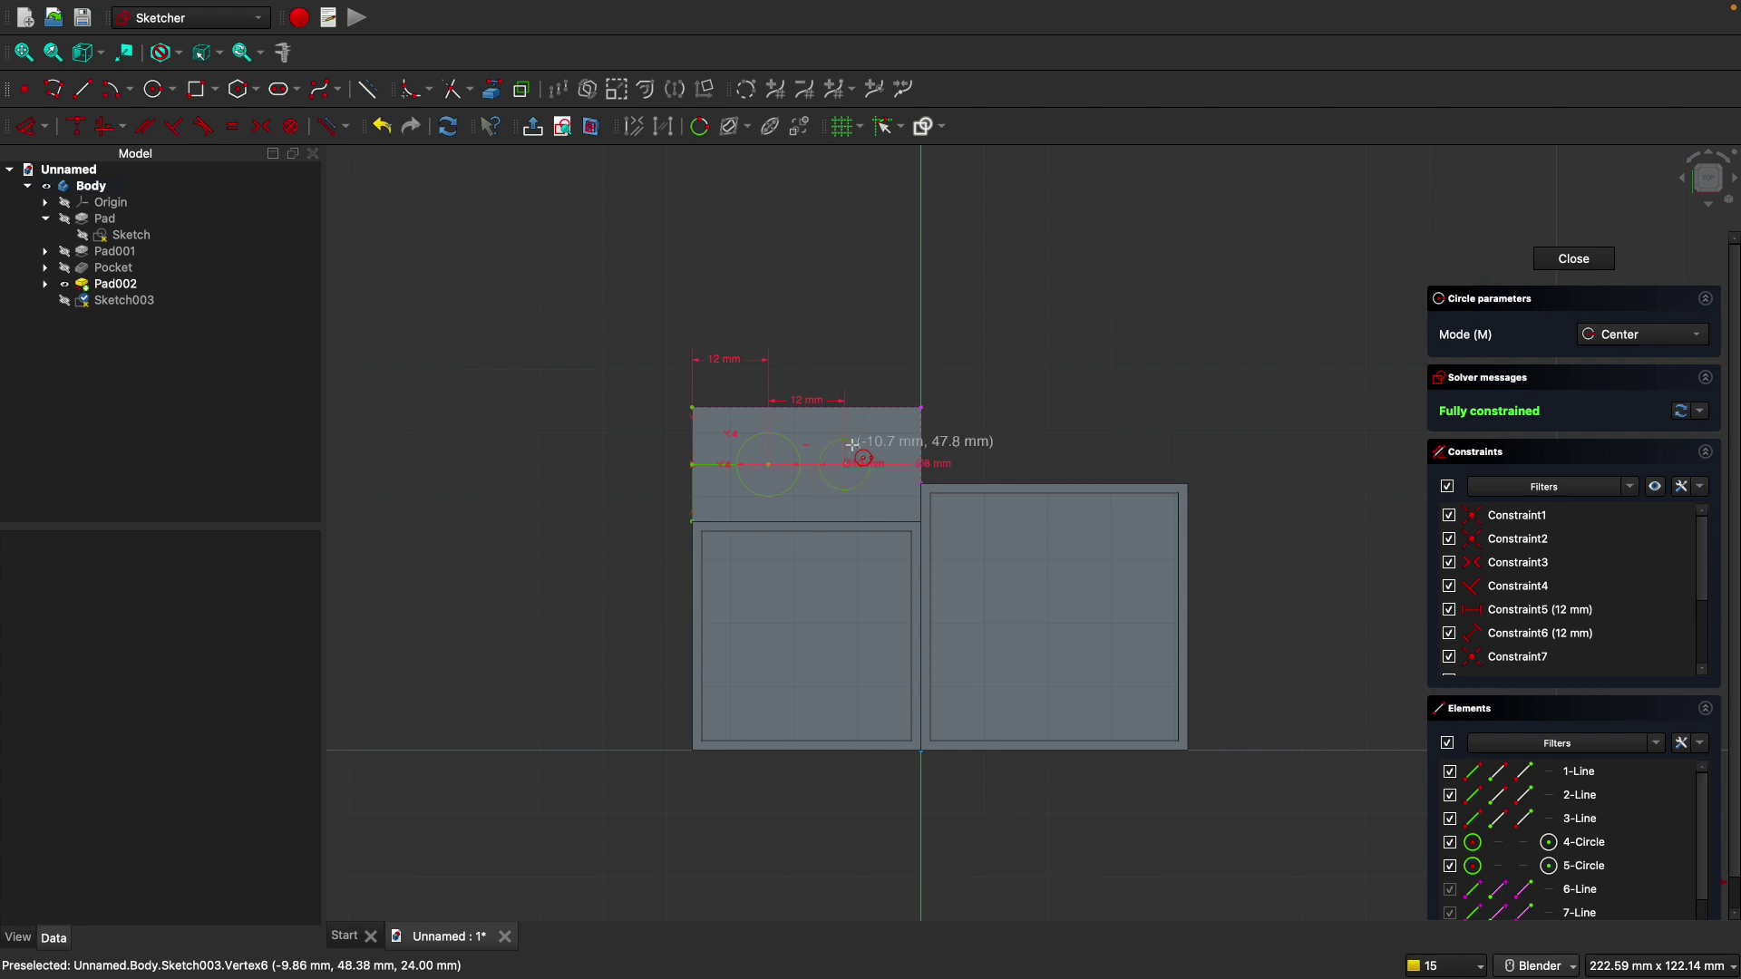
left_click(1573, 261)
Pocket Sketch003's two circles 23 mm deep into the front block as Pocket001.
left_click(637, 746)
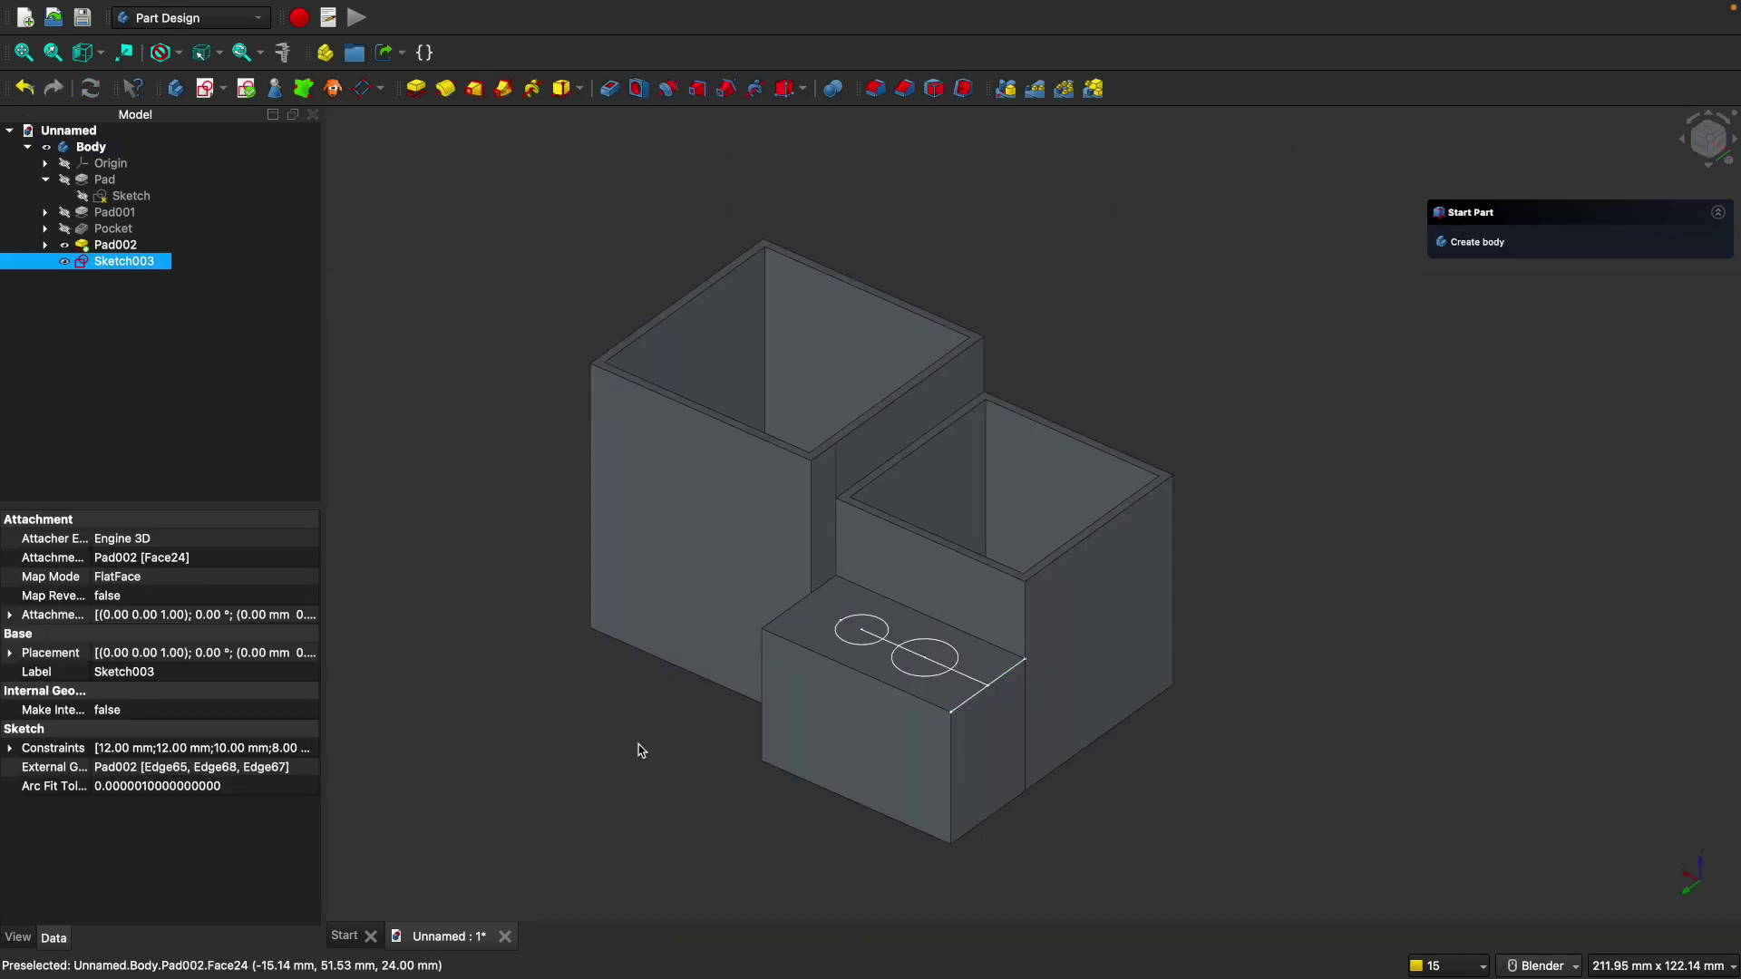
left_click(849, 647)
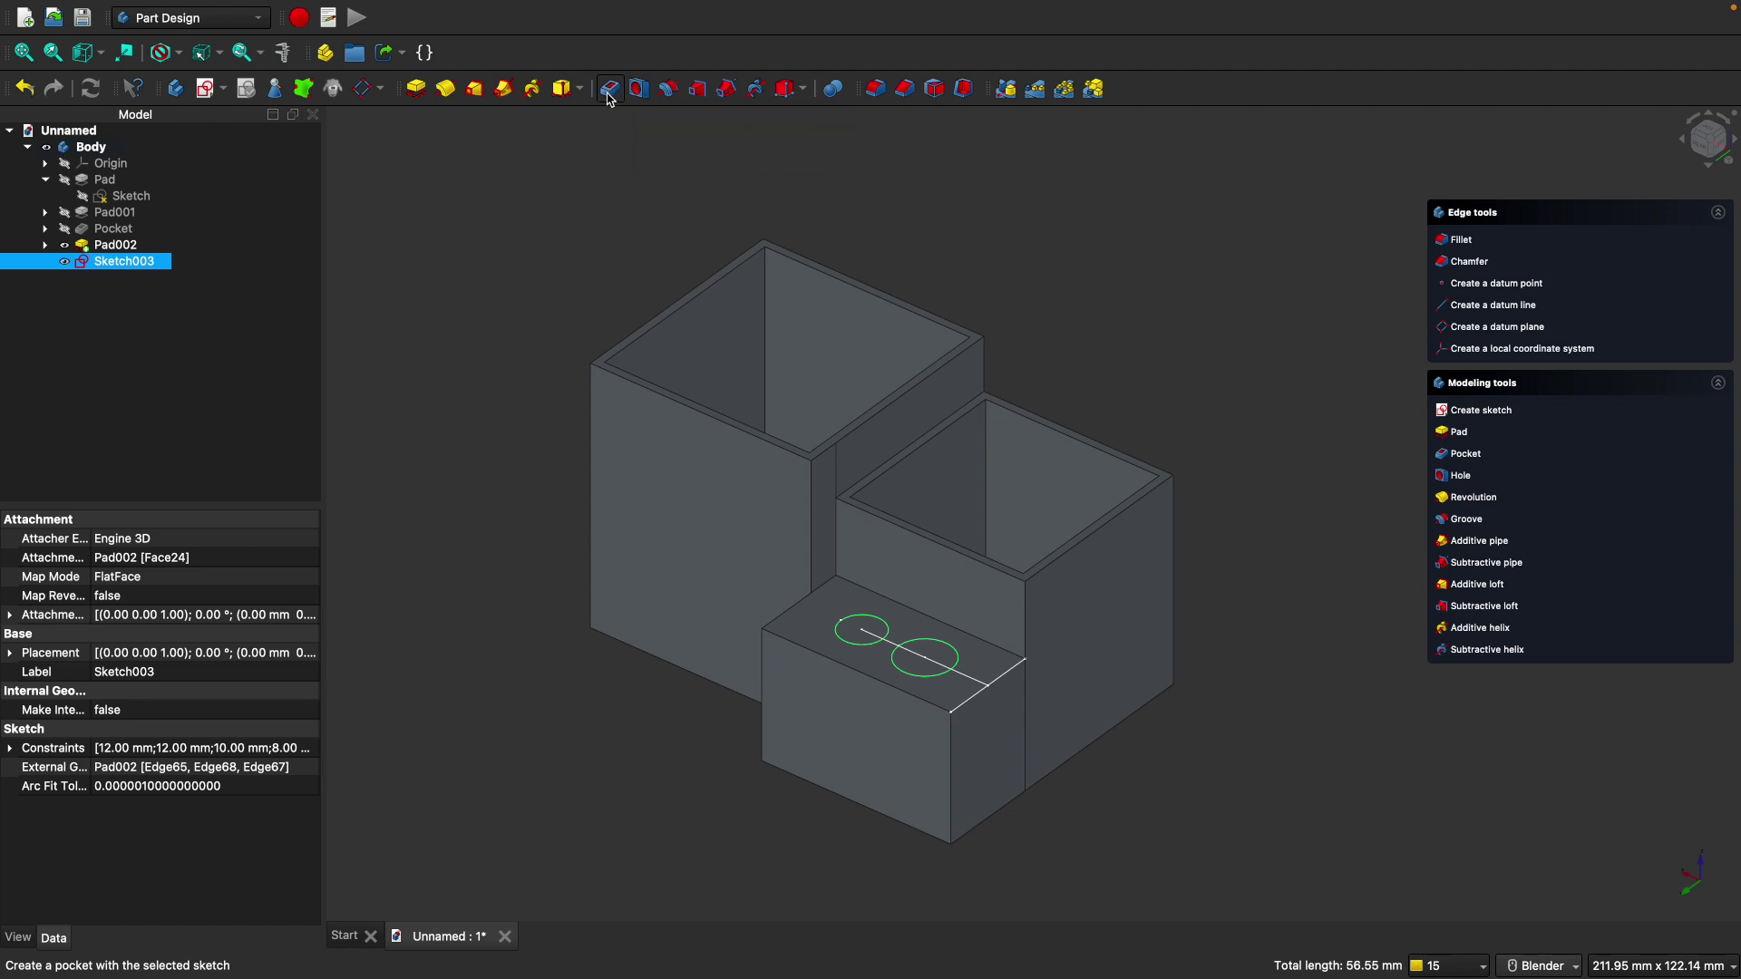
left_click(611, 97)
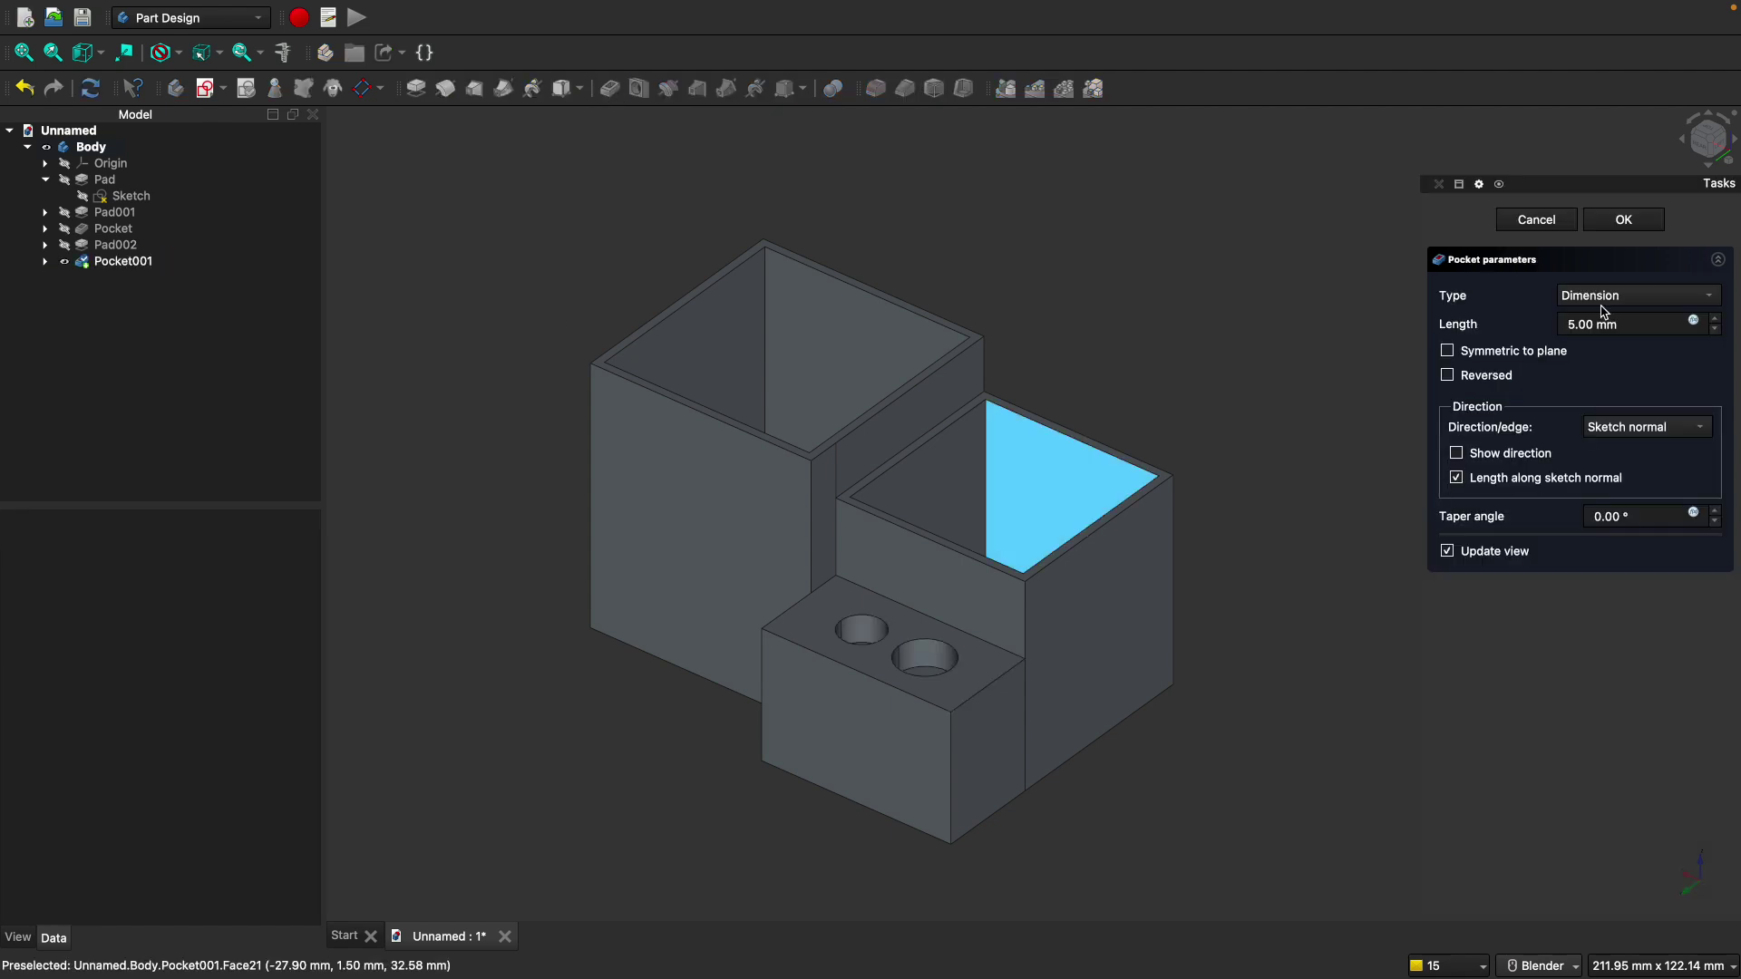
left_click(1591, 328)
key("BackSpace")
key("BackSpace")
key("BackSpace")
key("BackSpace")
type("23")
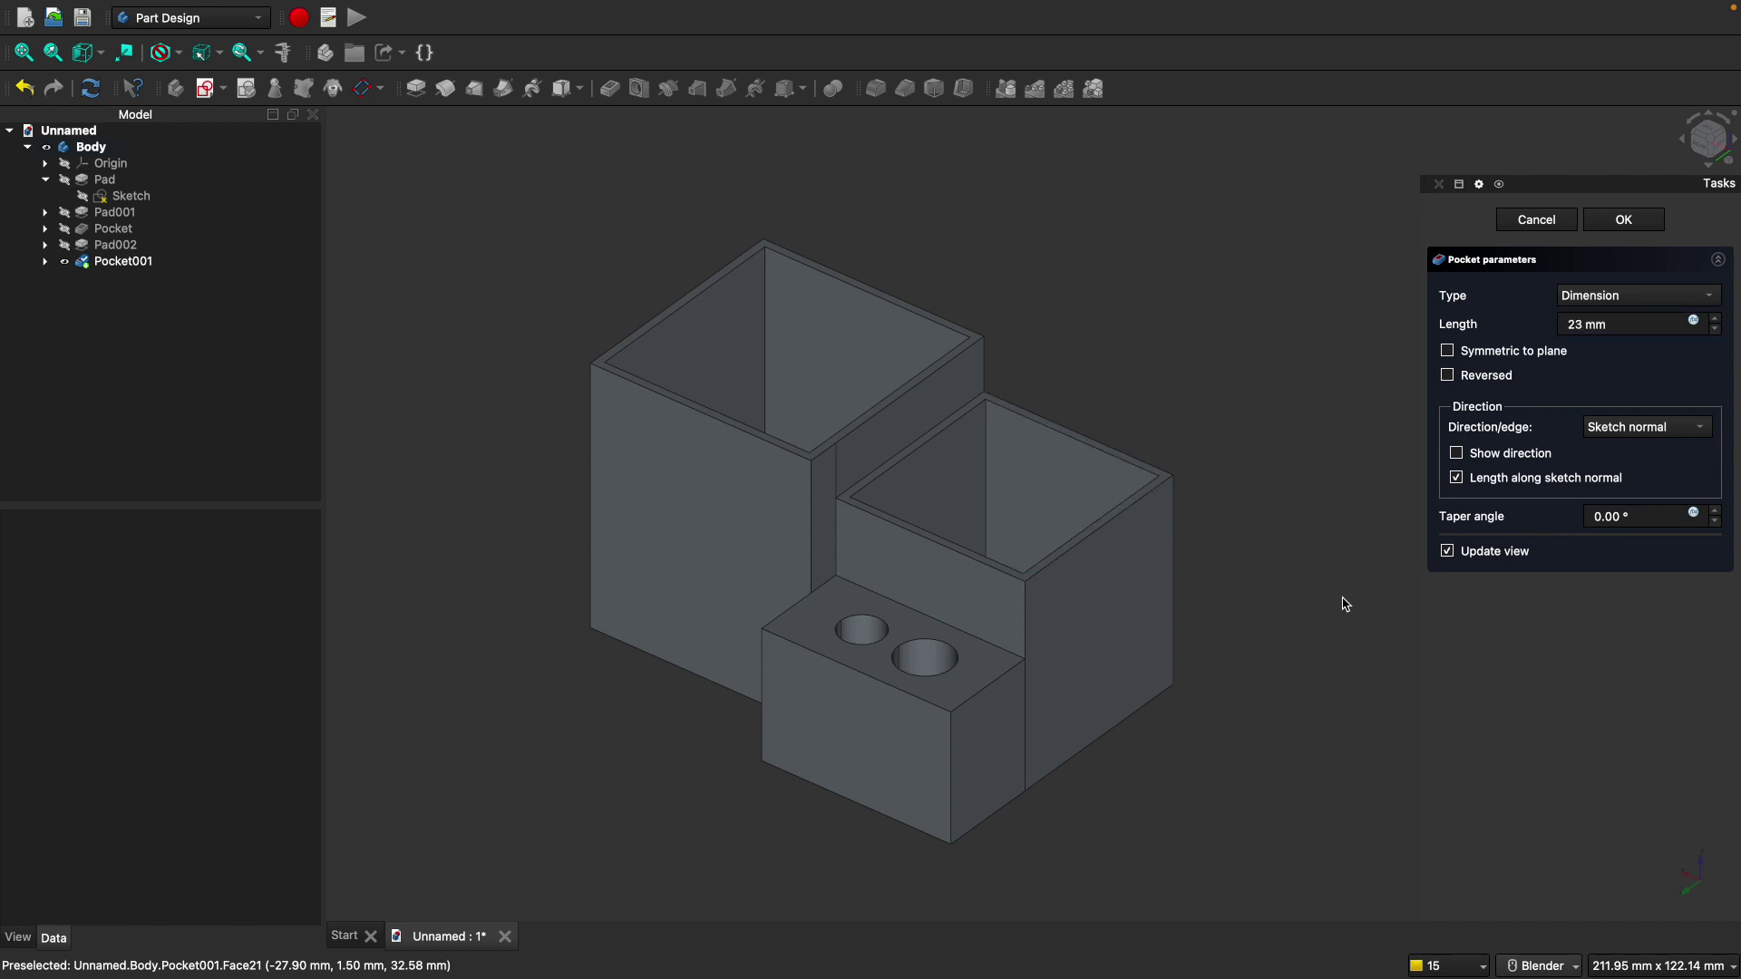
middle_click_drag(1200, 674, 1121, 618)
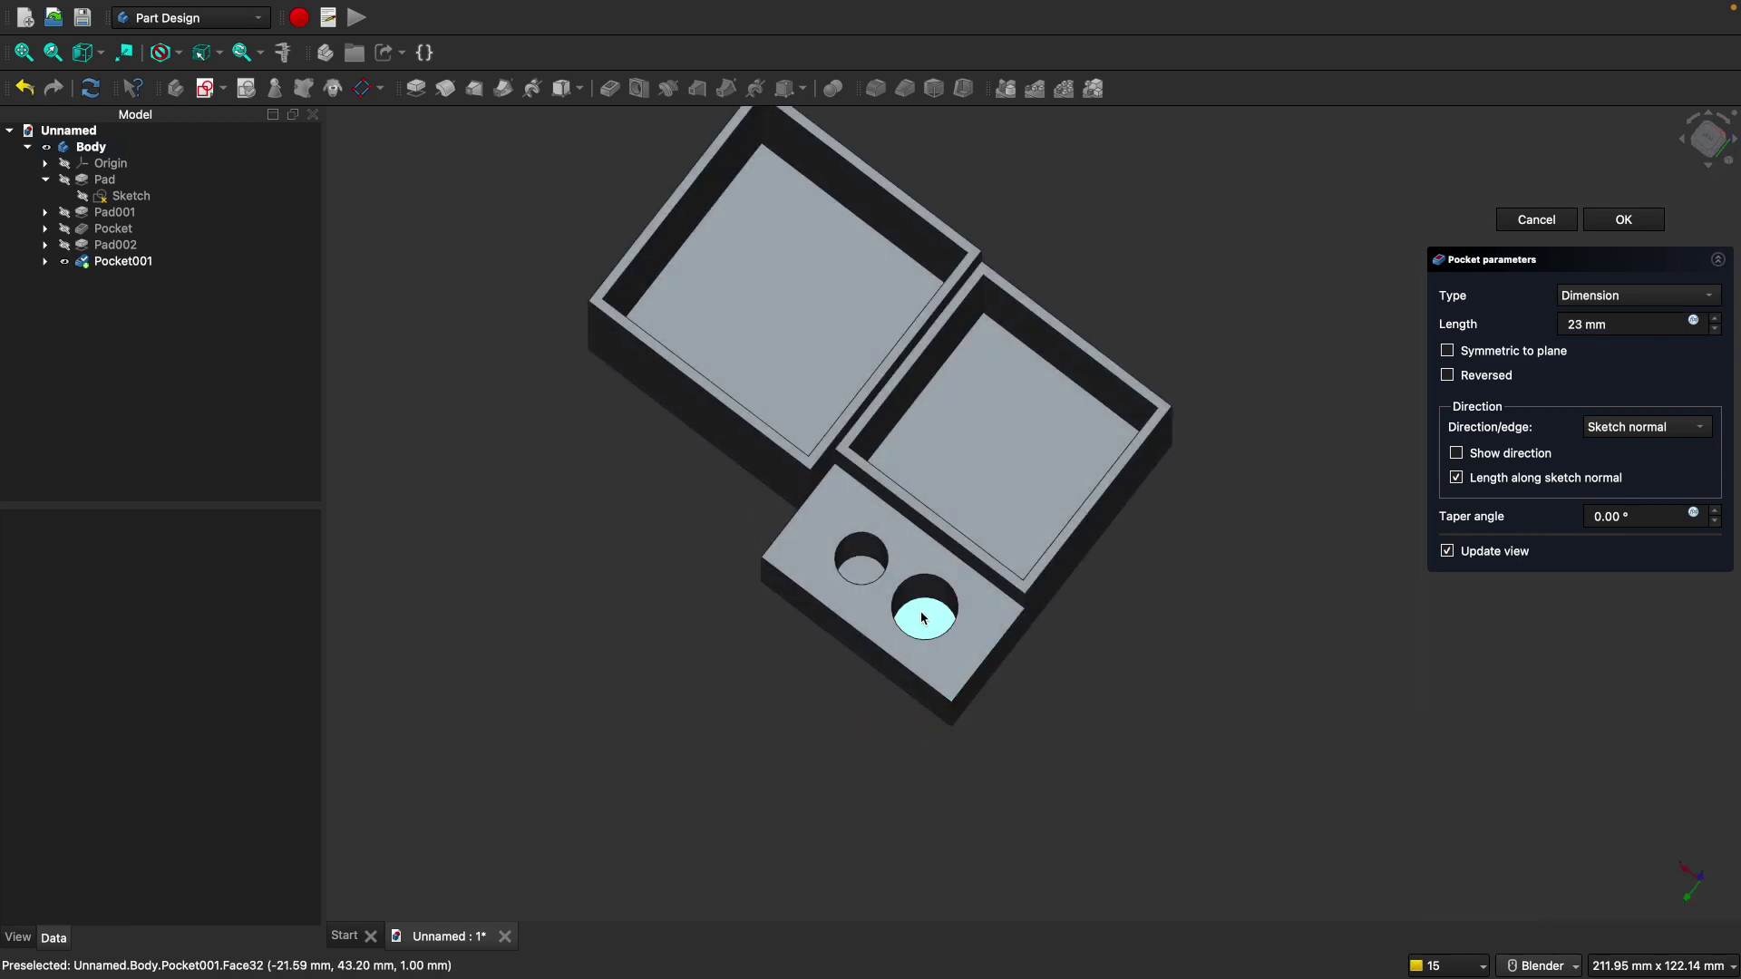
left_click(1624, 220)
middle_click_drag(1213, 703, 1279, 576)
mouse_move(1279, 691)
middle_mouse_down()
mouse_move(1282, 716)
mouse_move(1254, 694)
mouse_move(1276, 672)
middle_mouse_up()
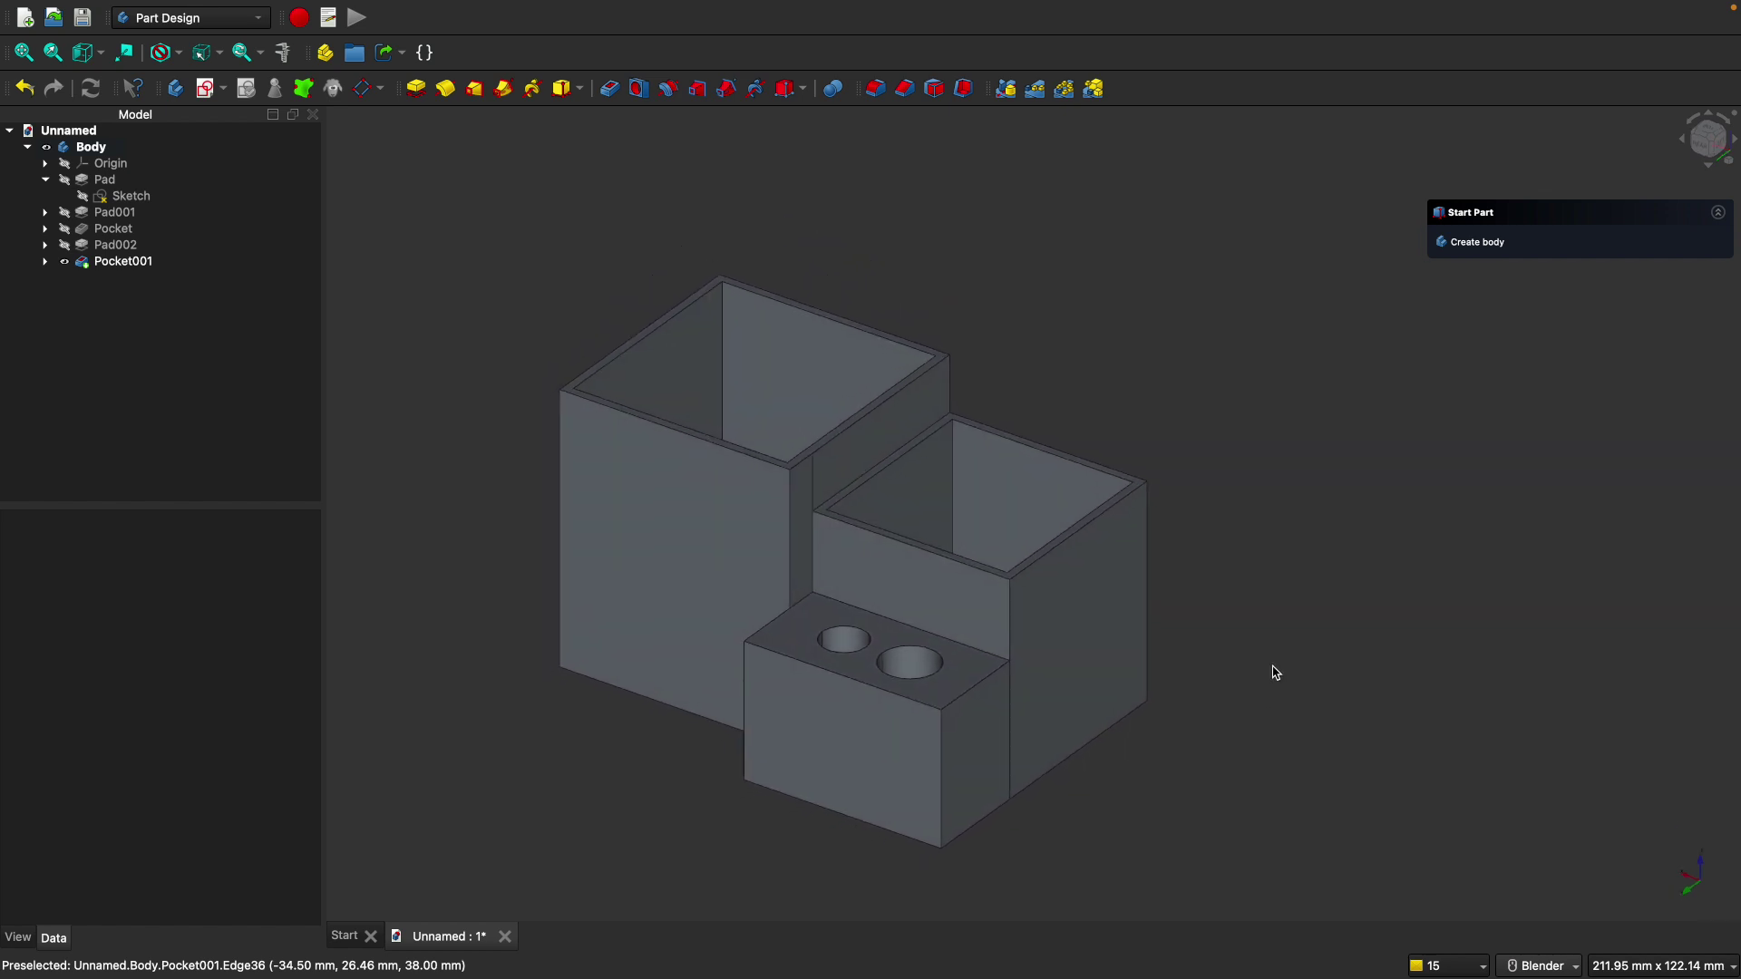
Fillet the front block's two front vertical edges with a 5 mm radius.
left_click(943, 796)
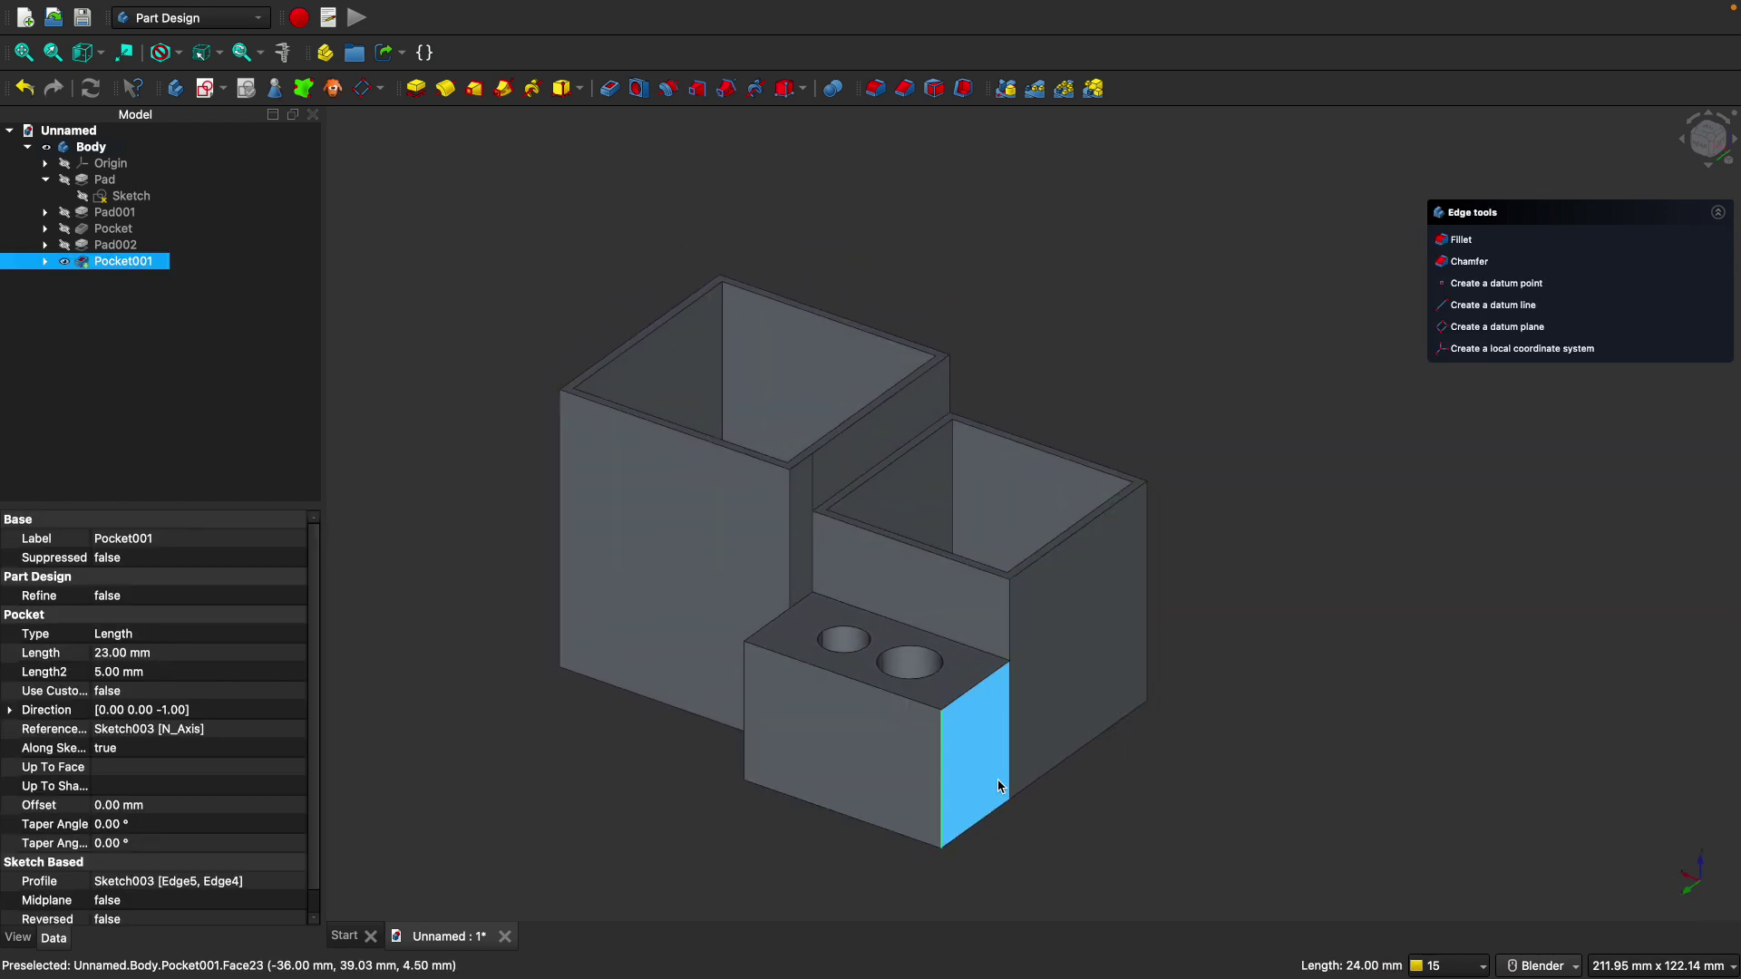
left_click(743, 706)
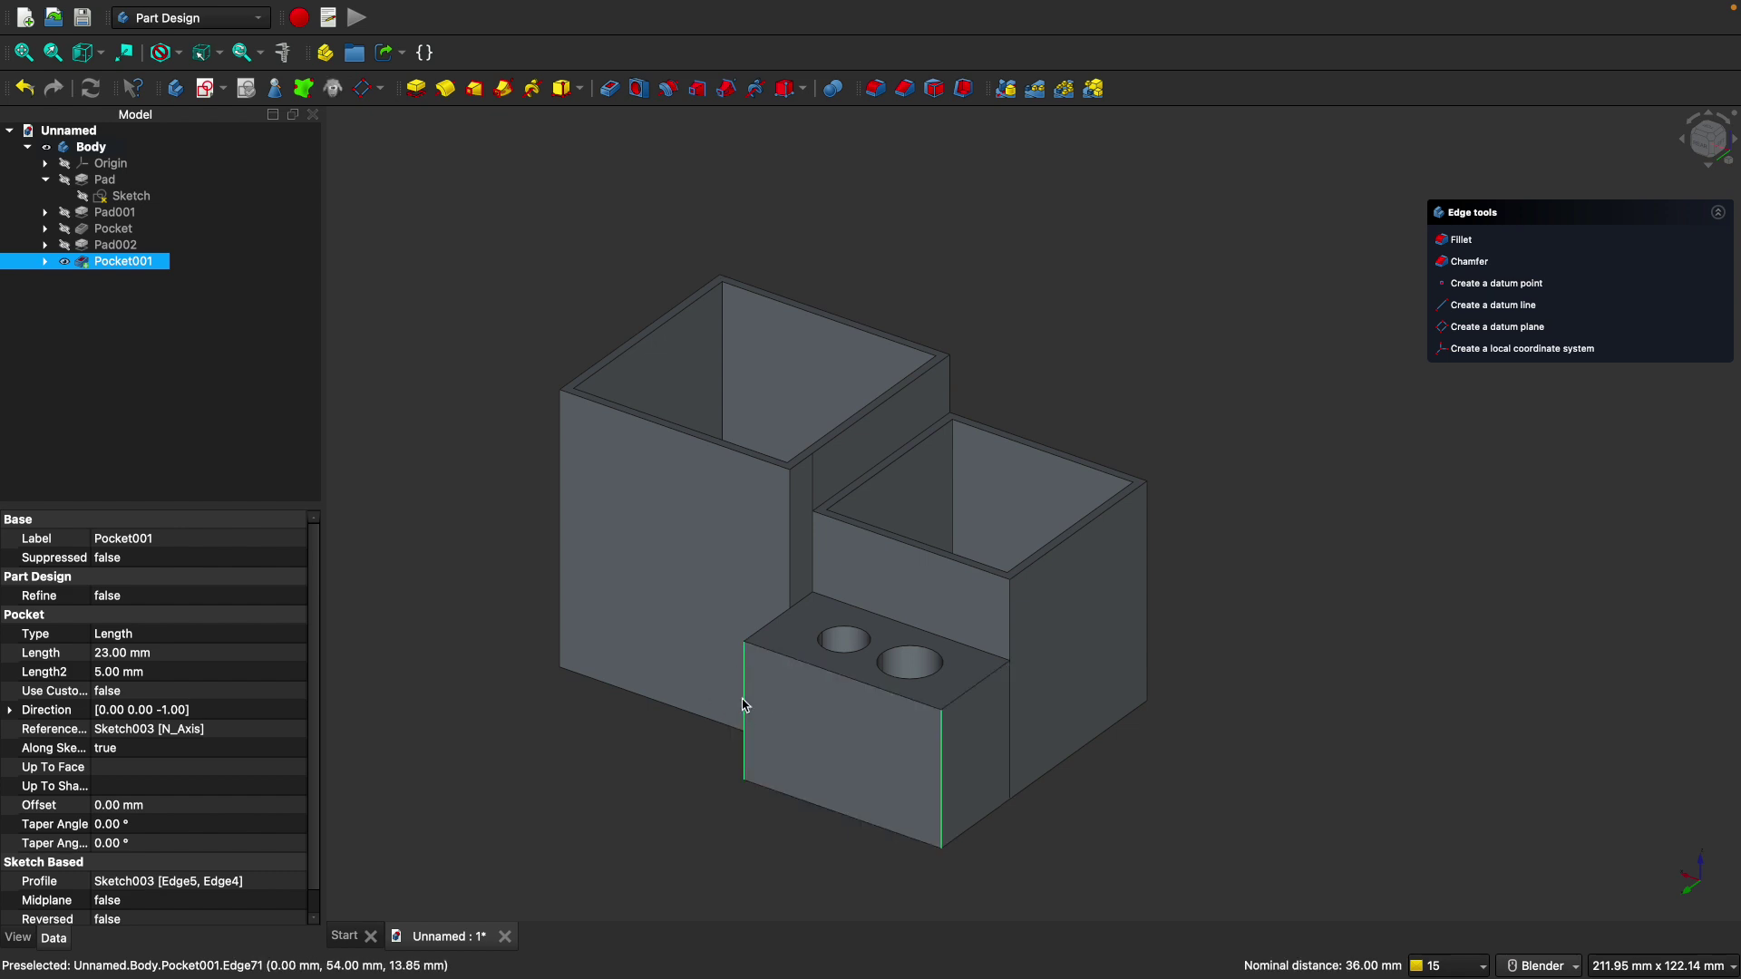
left_click(876, 94)
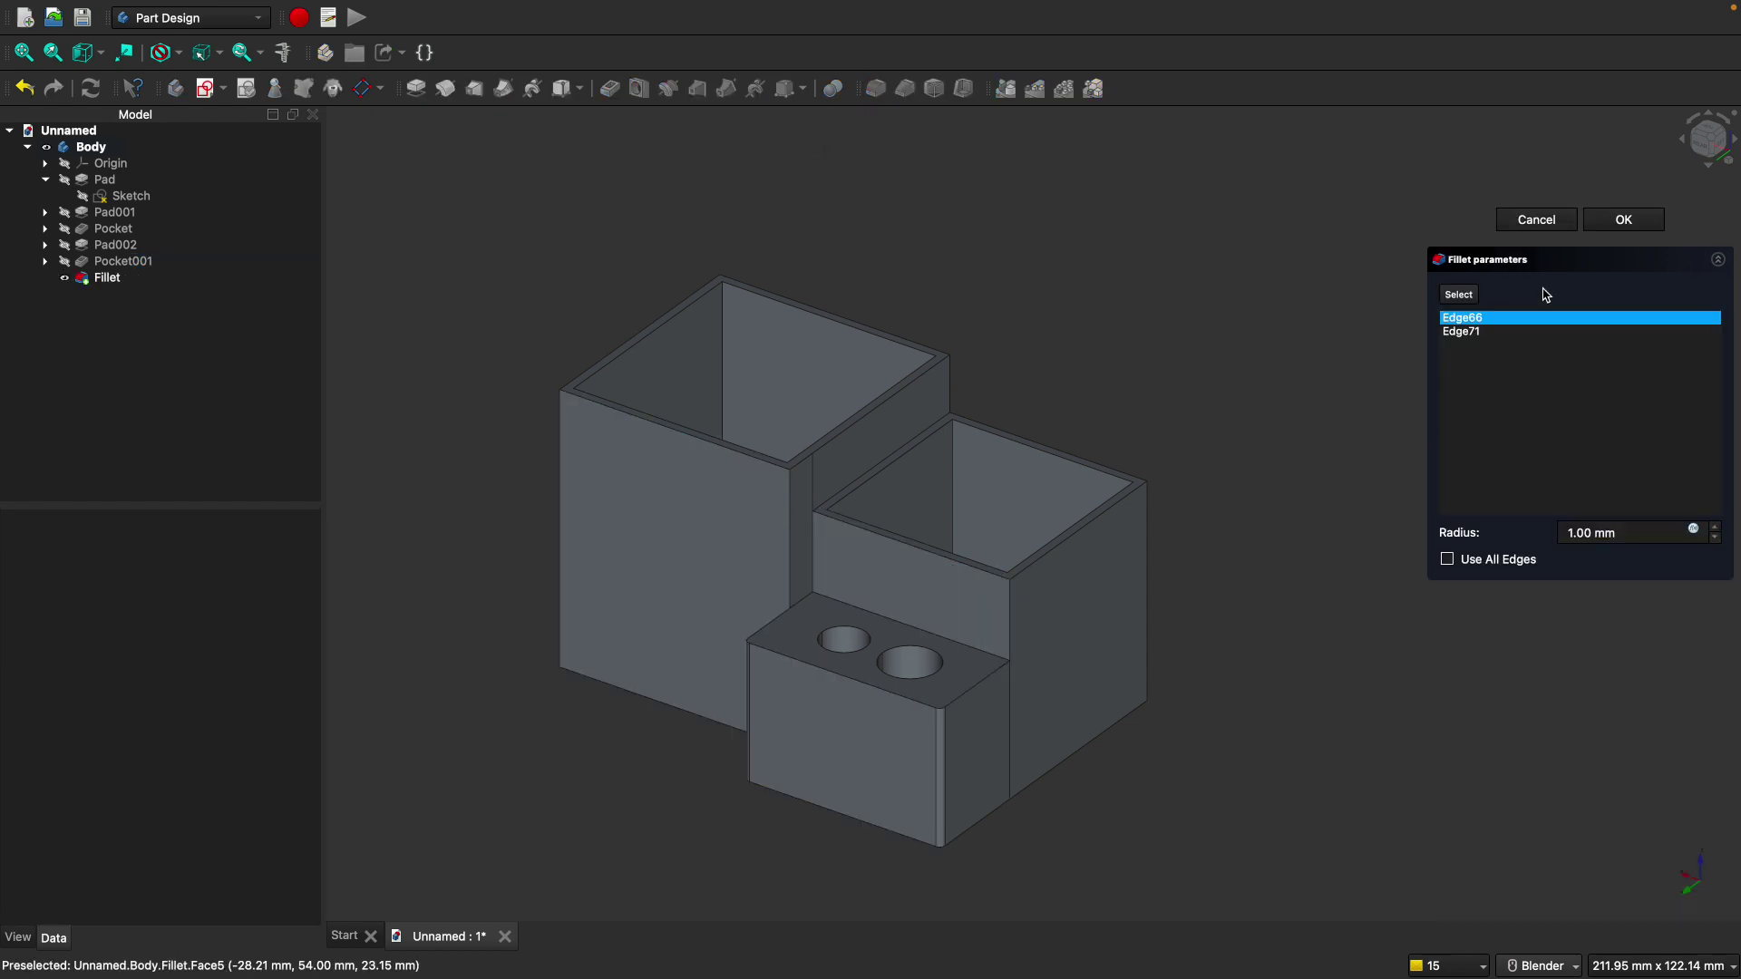
double_click(1572, 533)
type("5,")
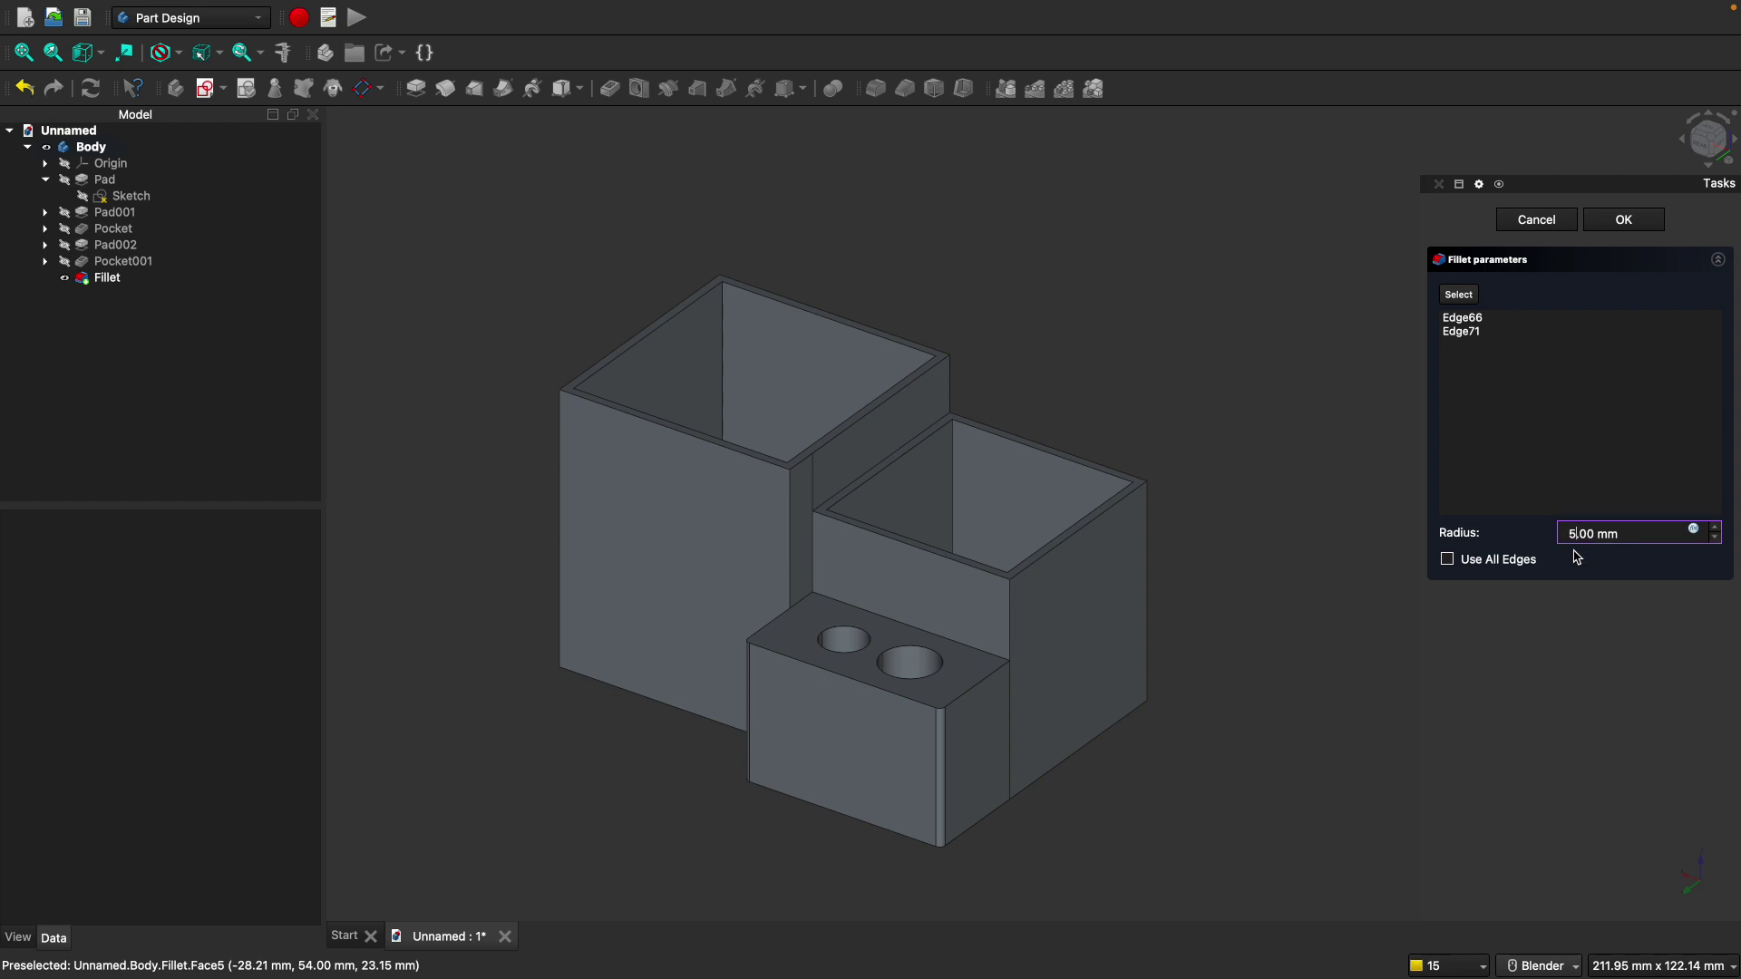
key("Return")
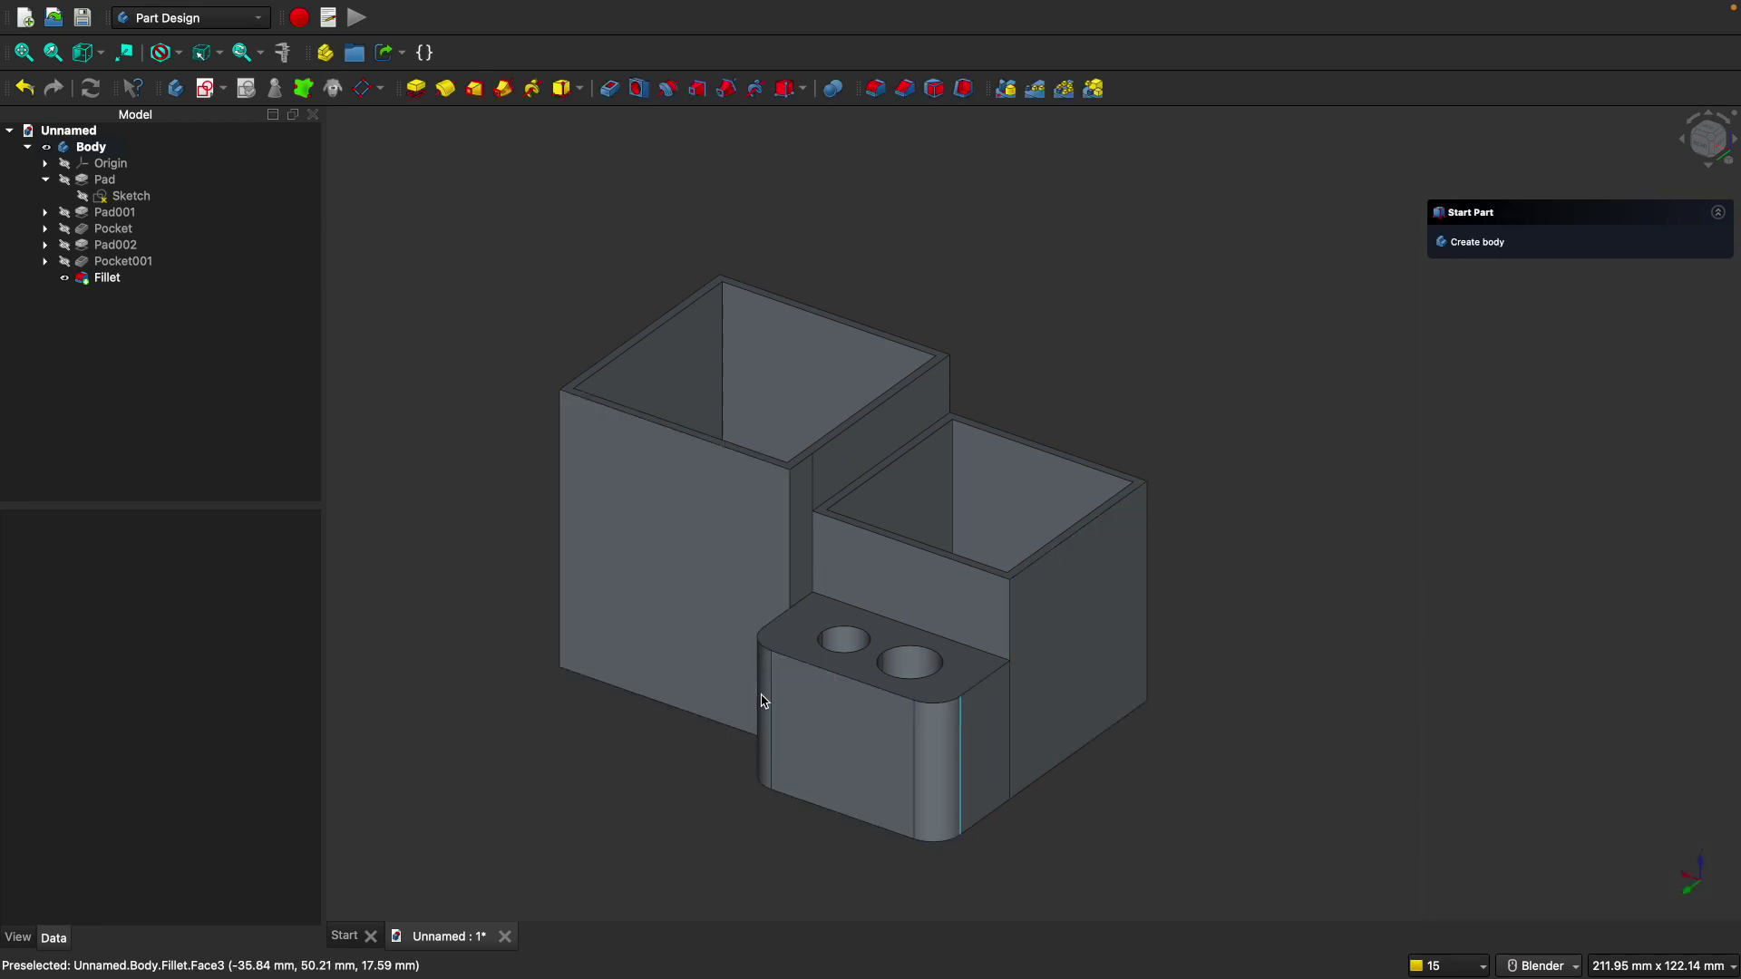
Create Fillet001 rounding both compartments' inner vertical corner edges at a 5 mm radius.
left_click(722, 338)
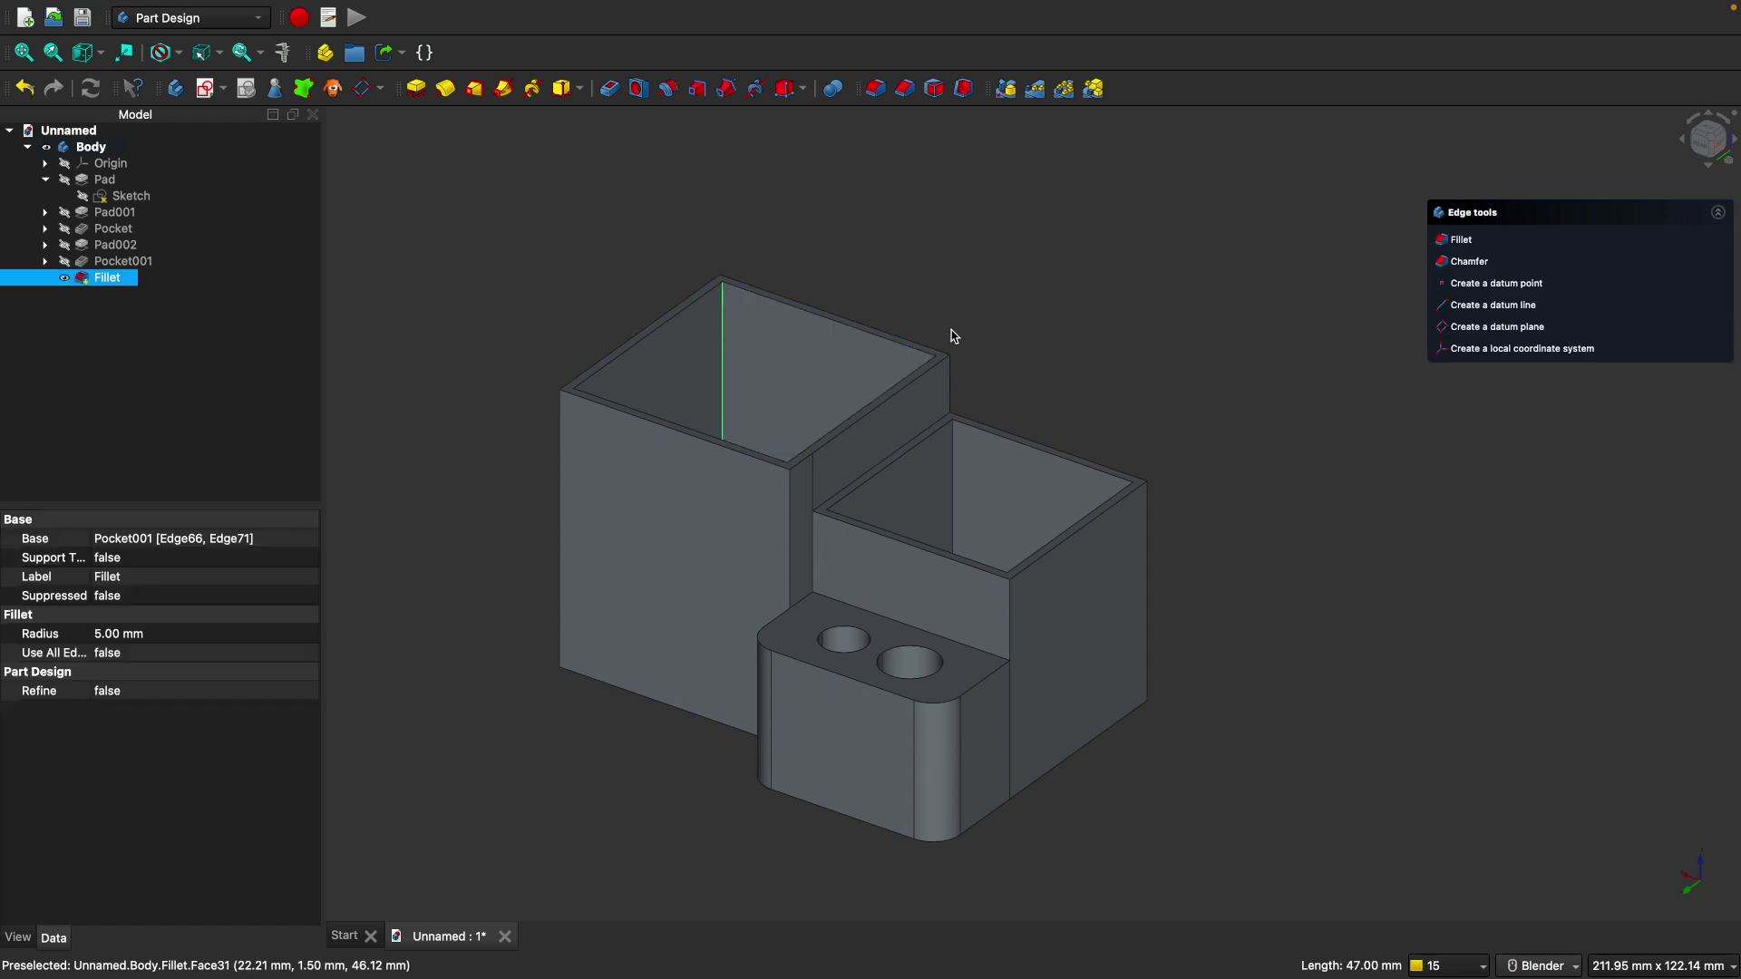
middle_click_drag(957, 300, 819, 440)
left_click(726, 442)
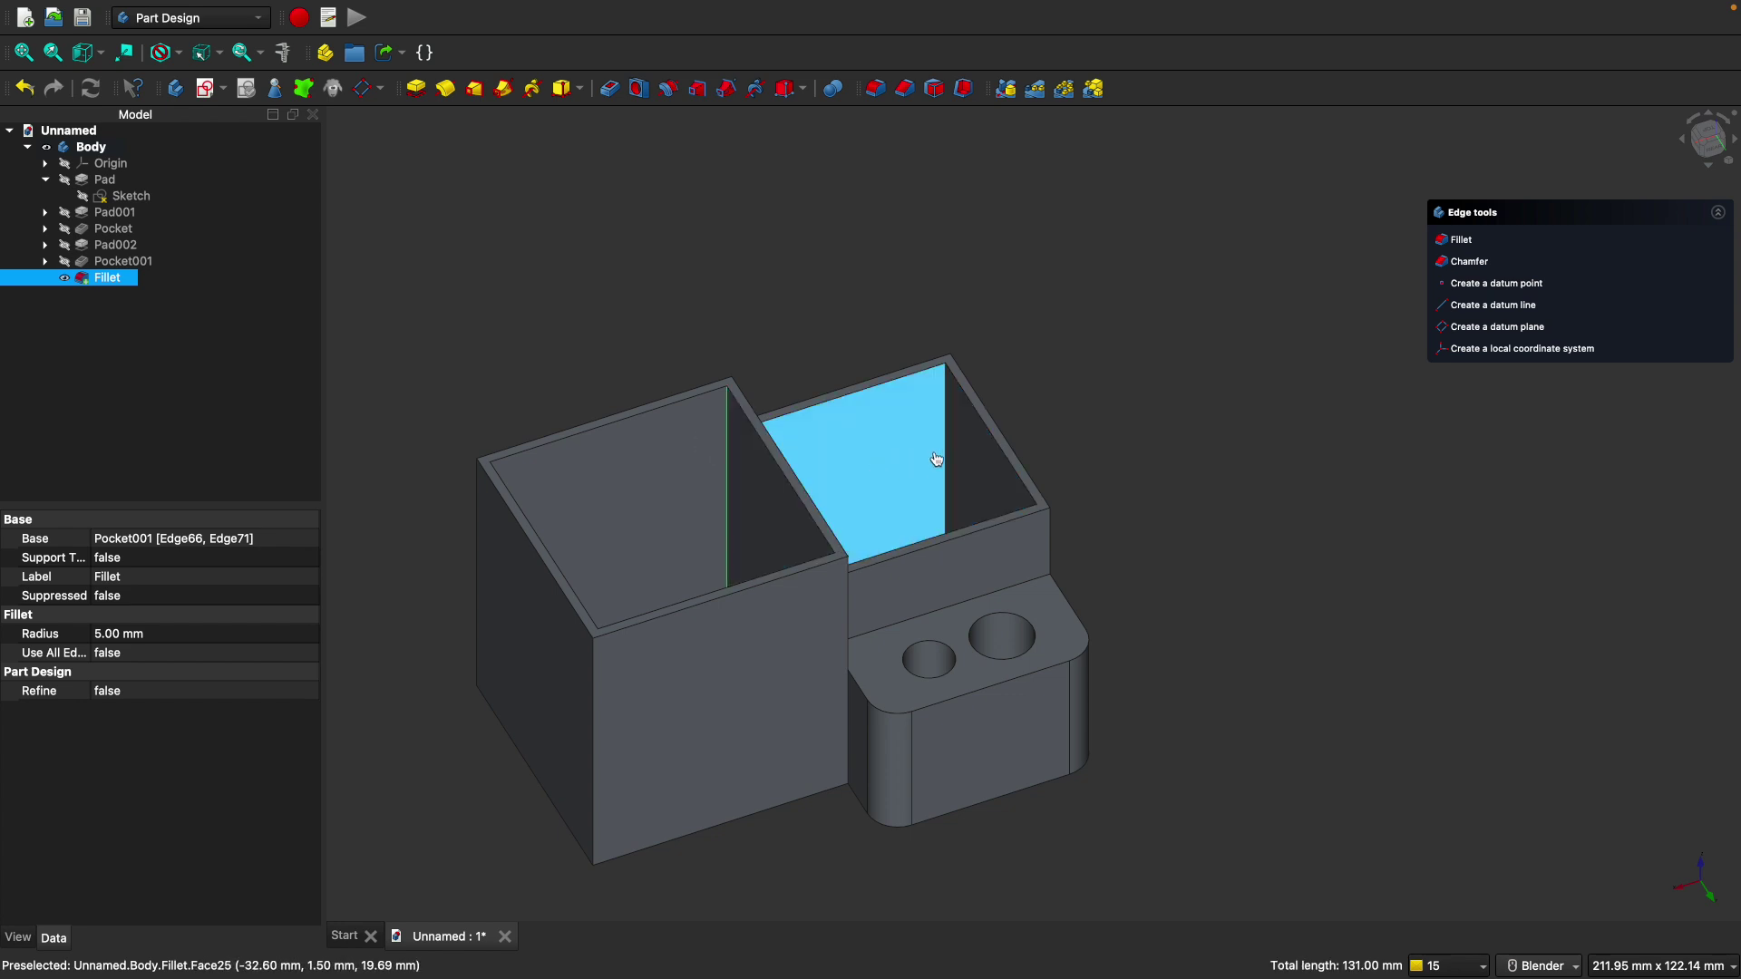
middle_click_drag(947, 456, 711, 393)
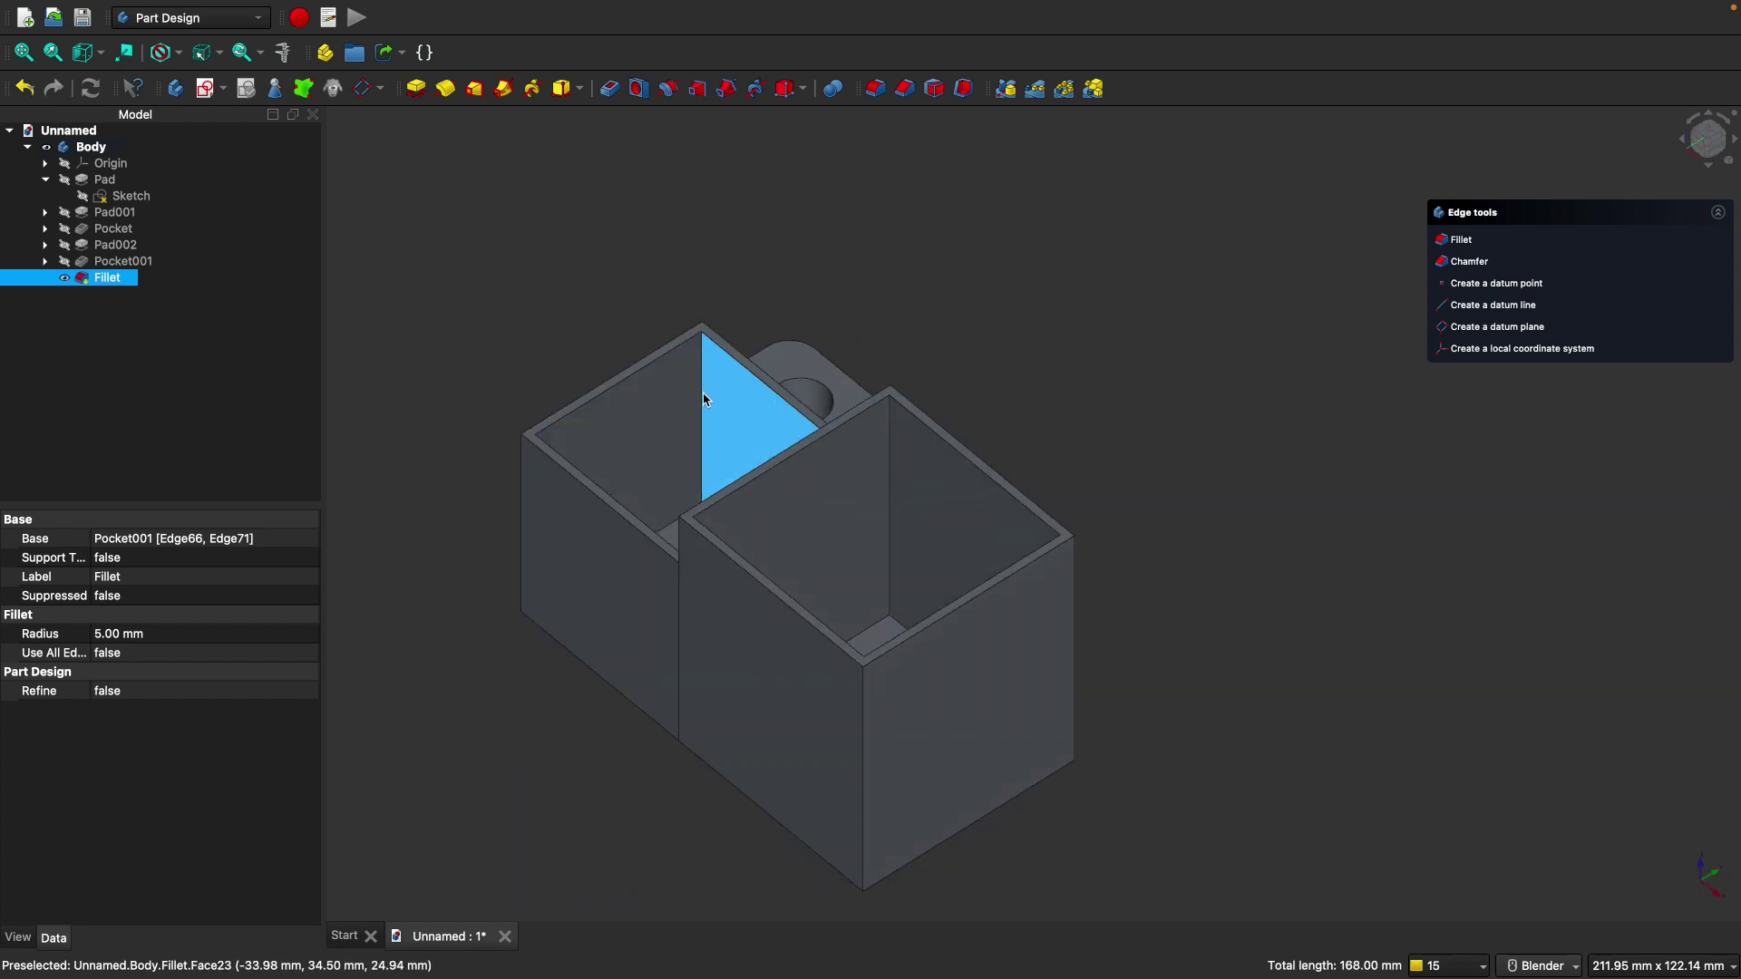
middle_click_drag(892, 451, 1220, 327)
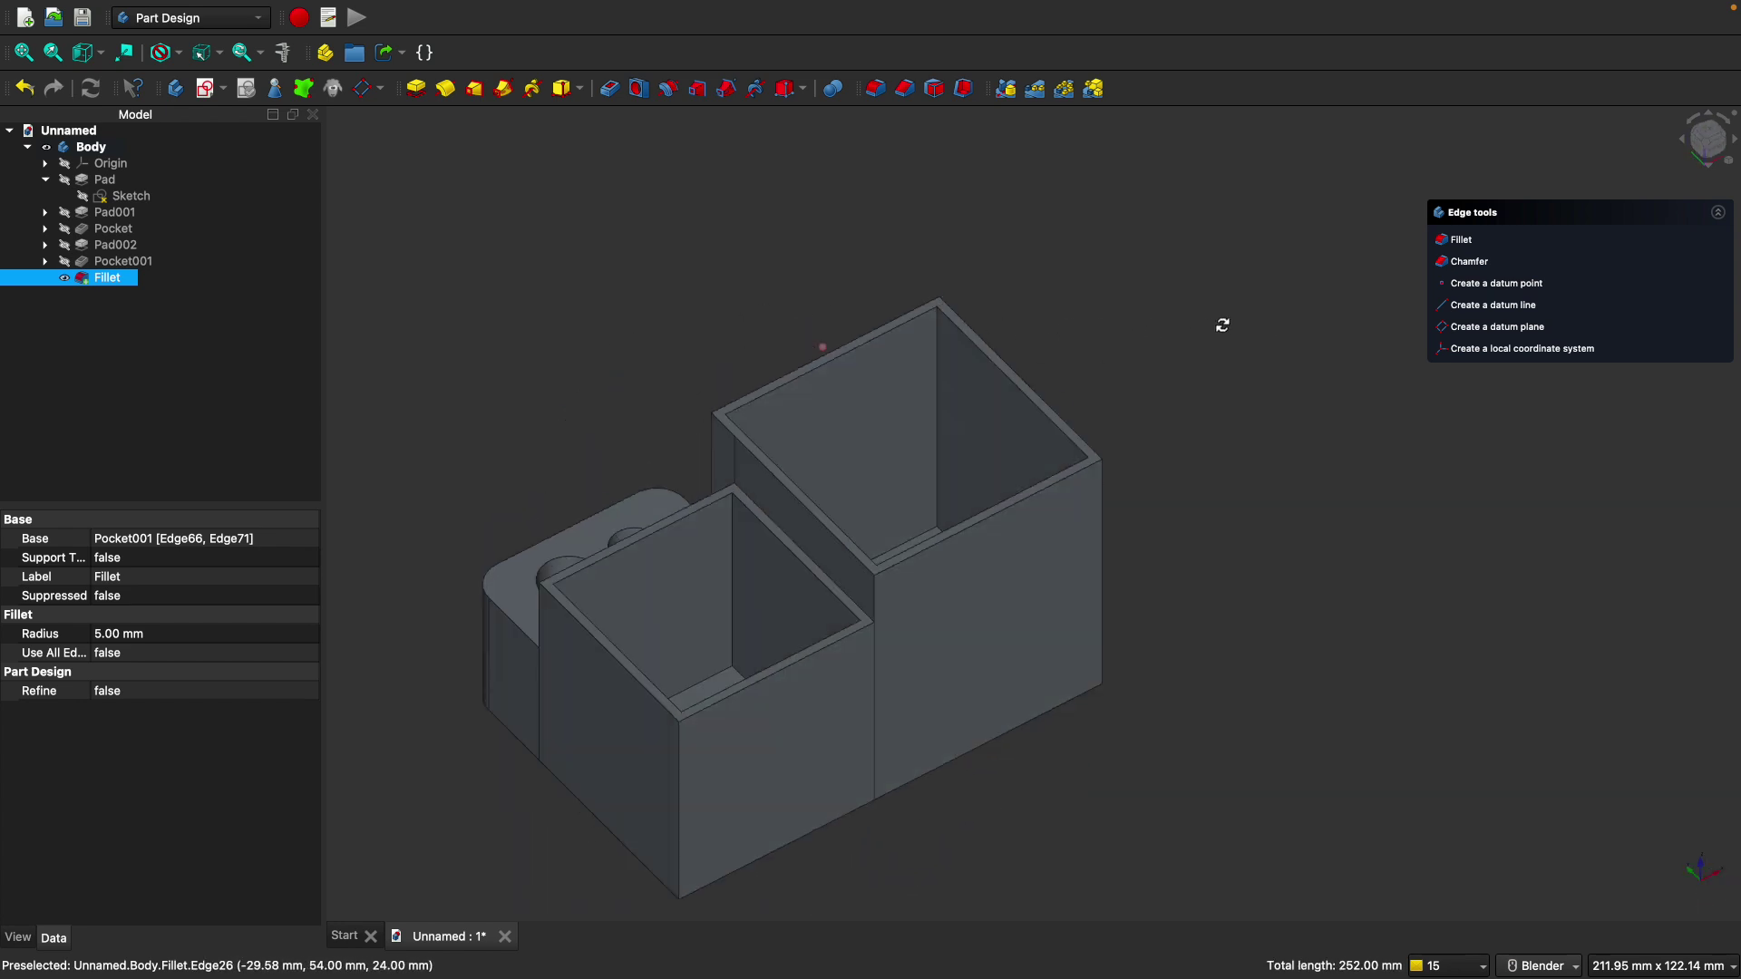
left_click(938, 399)
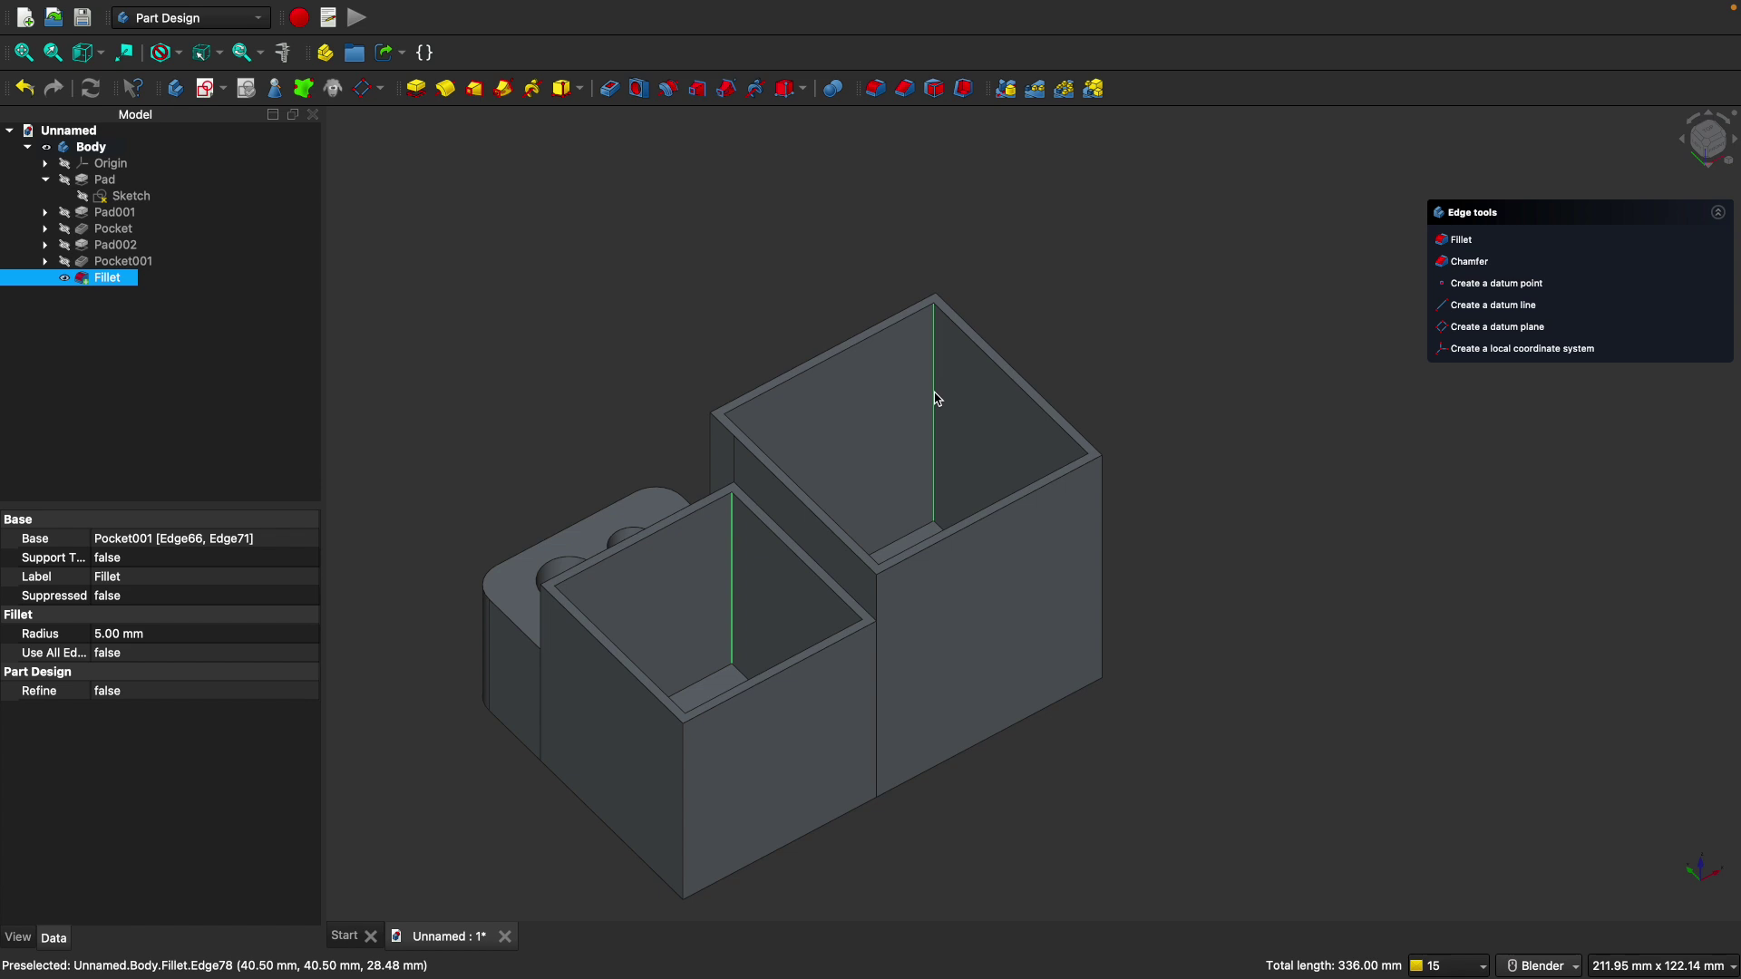
left_click(875, 86)
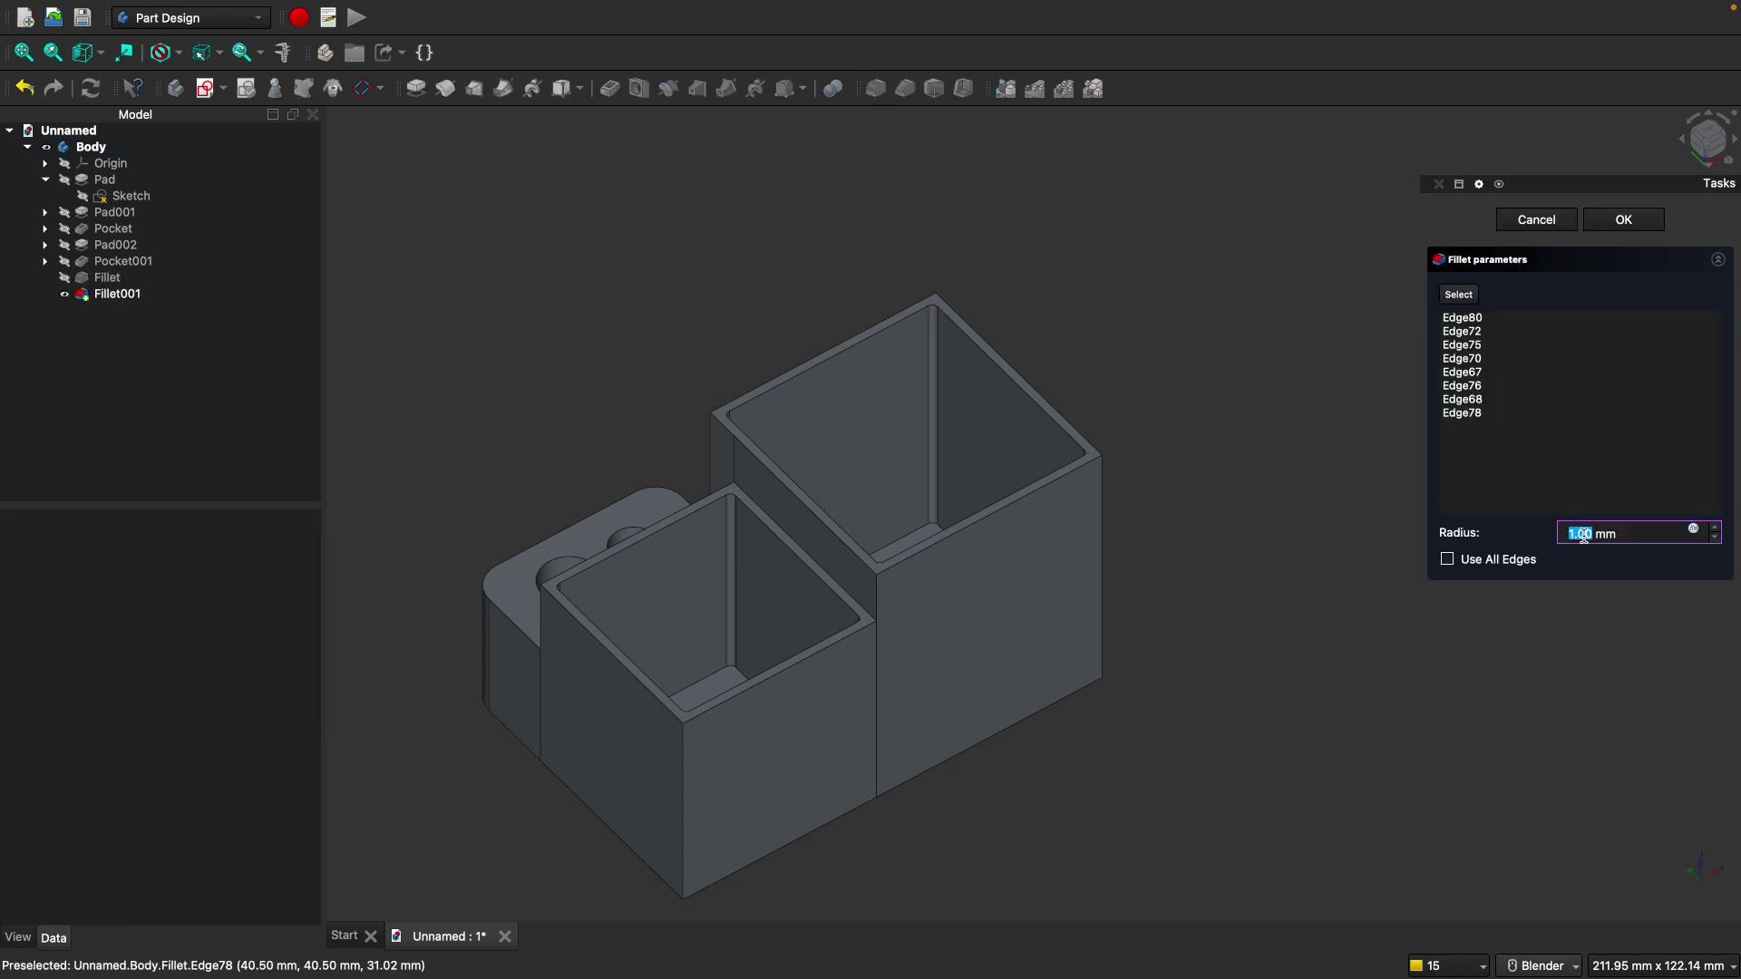
left_click(1574, 535)
key("BackSpace")
type("5")
key("Return")
middle_click_drag(1179, 689, 646, 788)
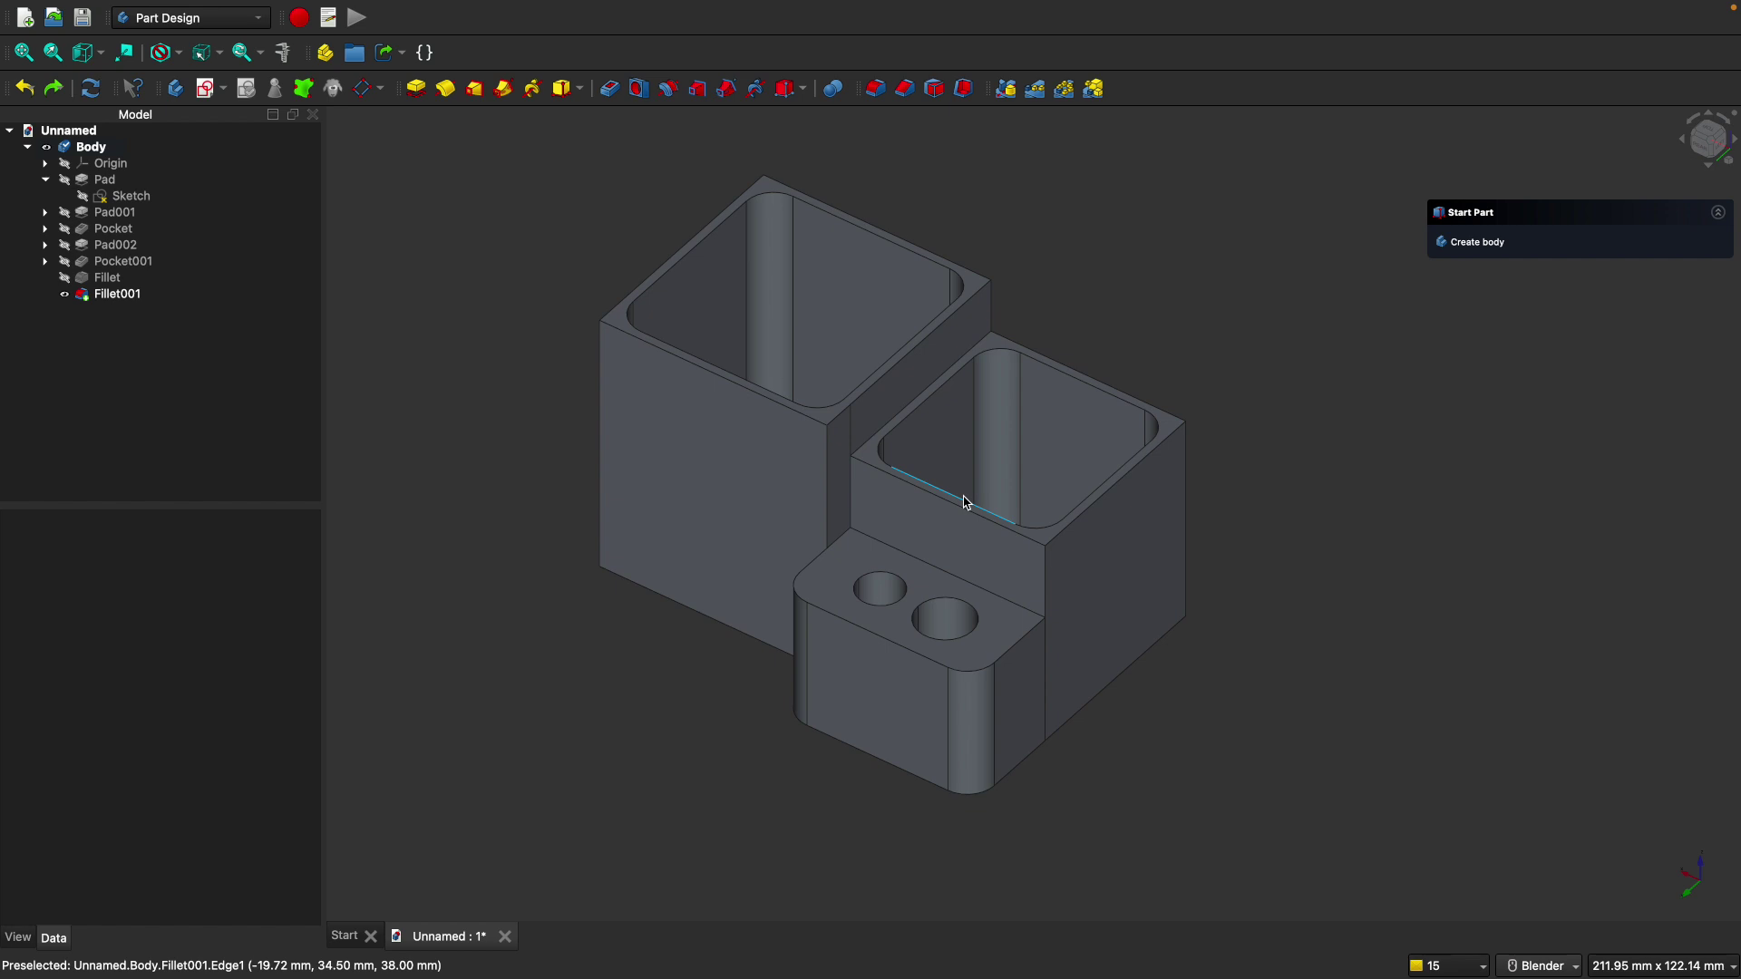
Select the Body in the model tree and start File > Export.
left_click(91, 147)
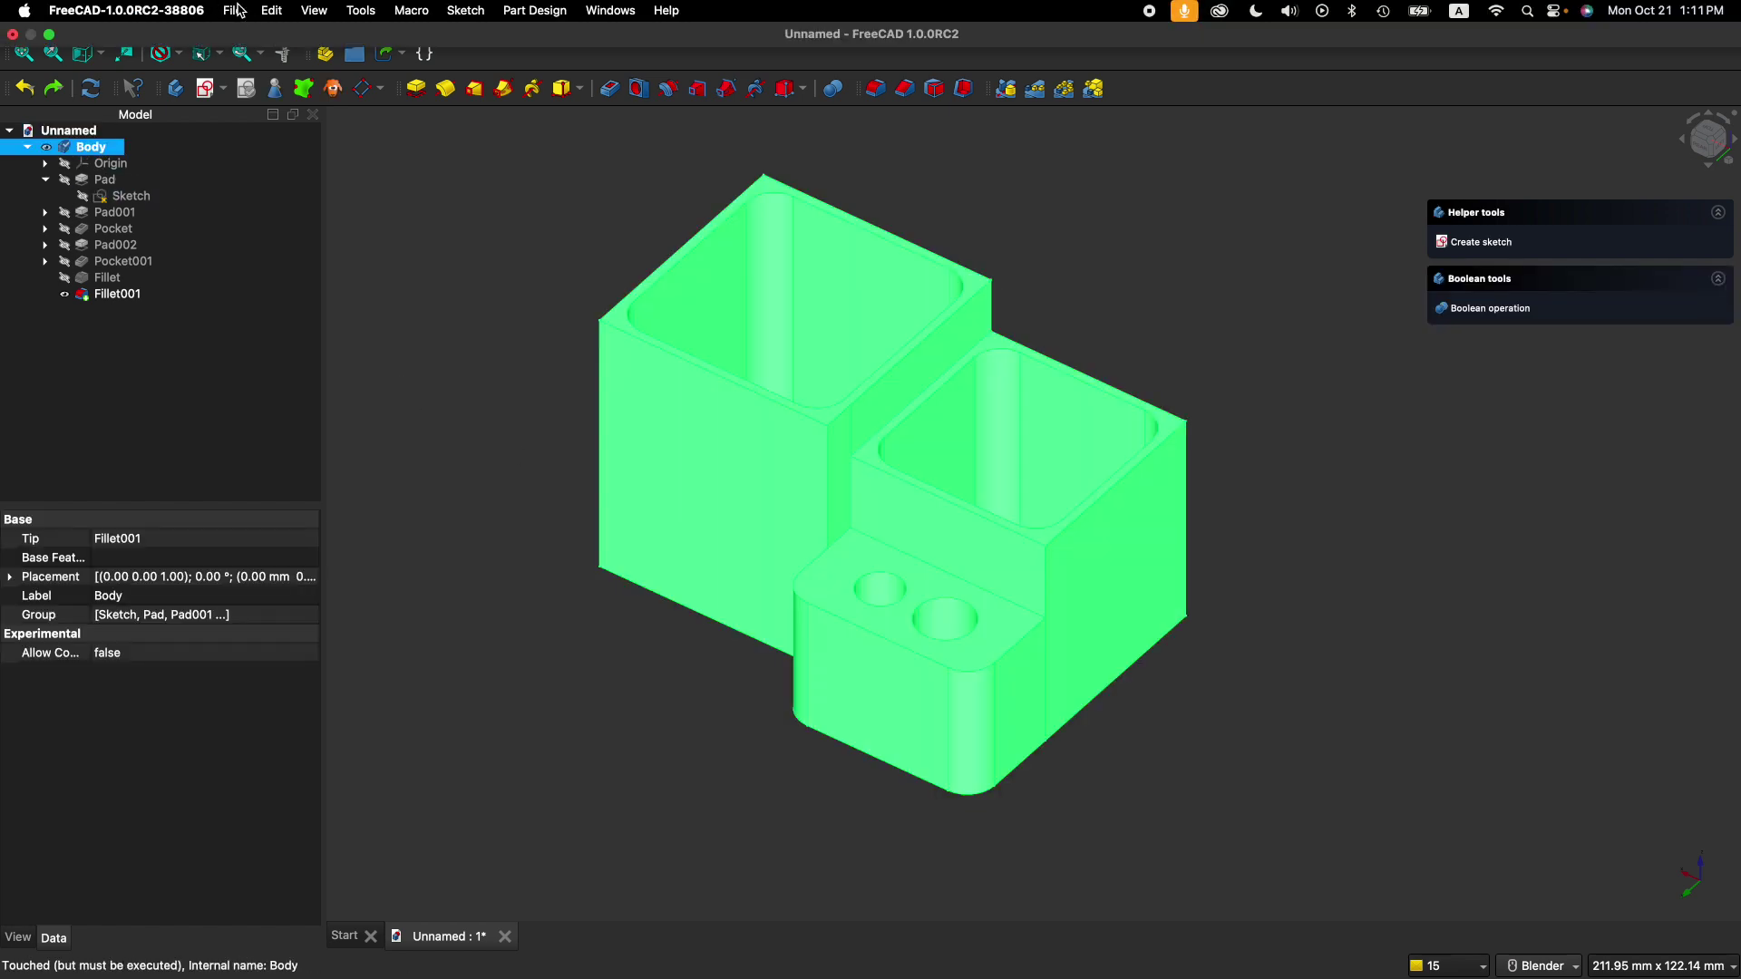
left_click(234, 10)
left_click(282, 288)
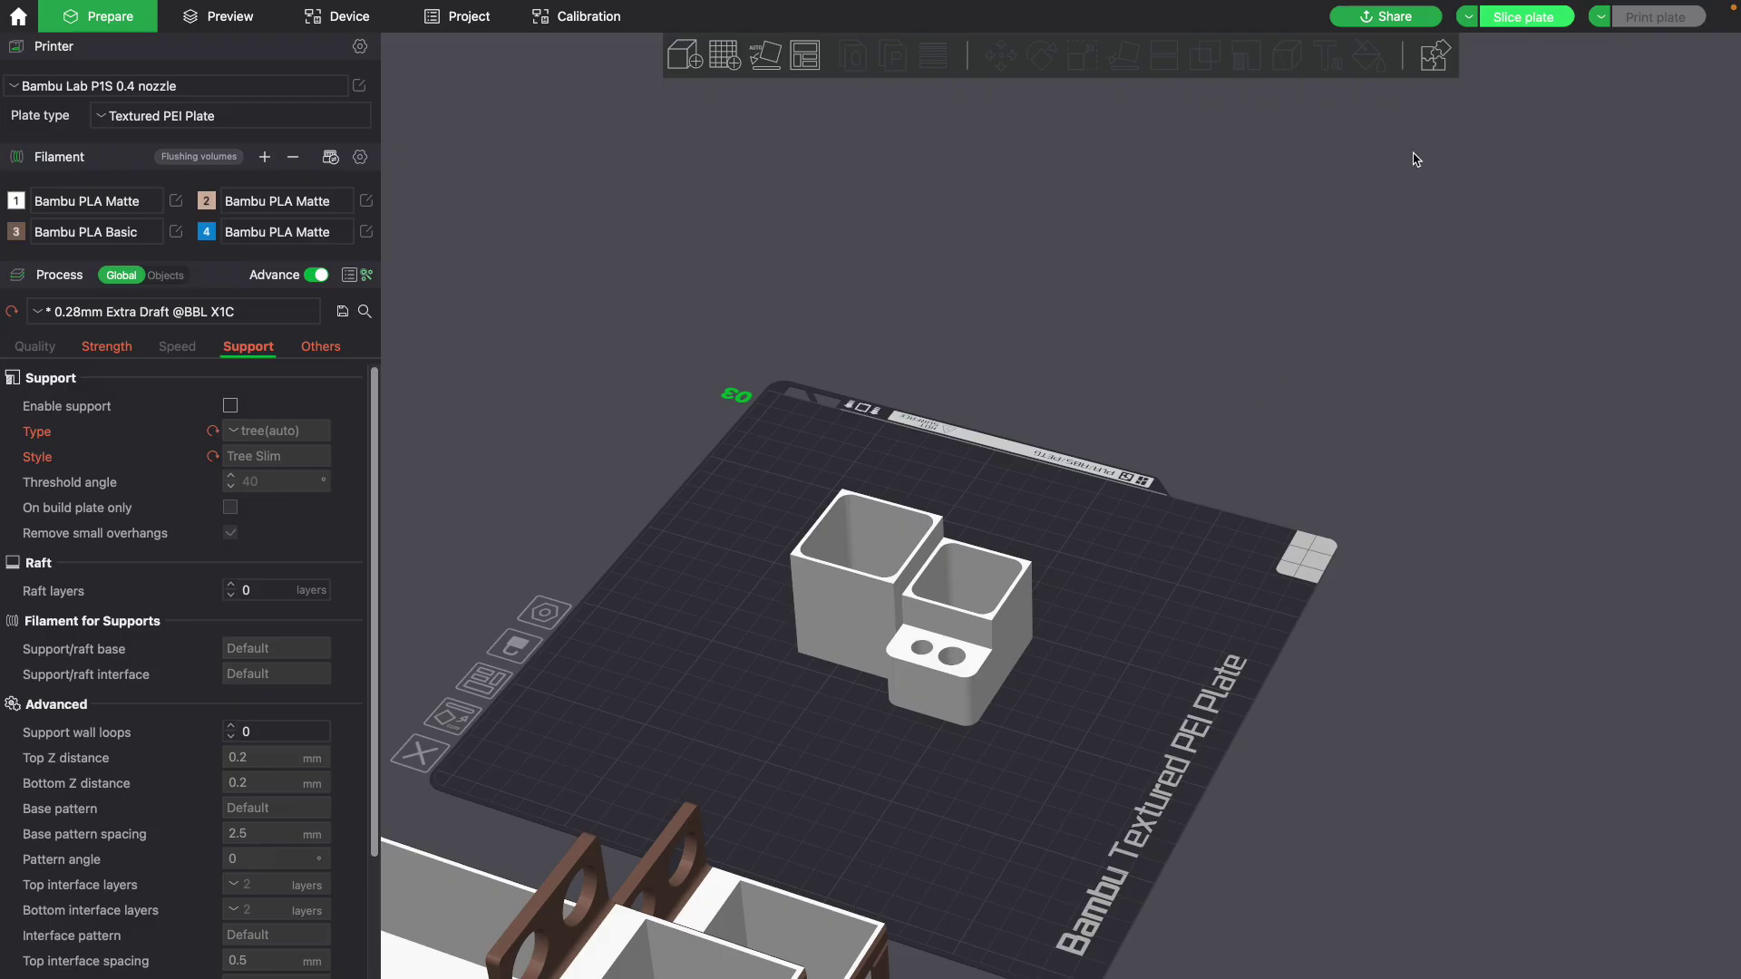
Slice the plate, yielding a 30.93 g filament estimate, and select the organizer model.
left_click(1508, 17)
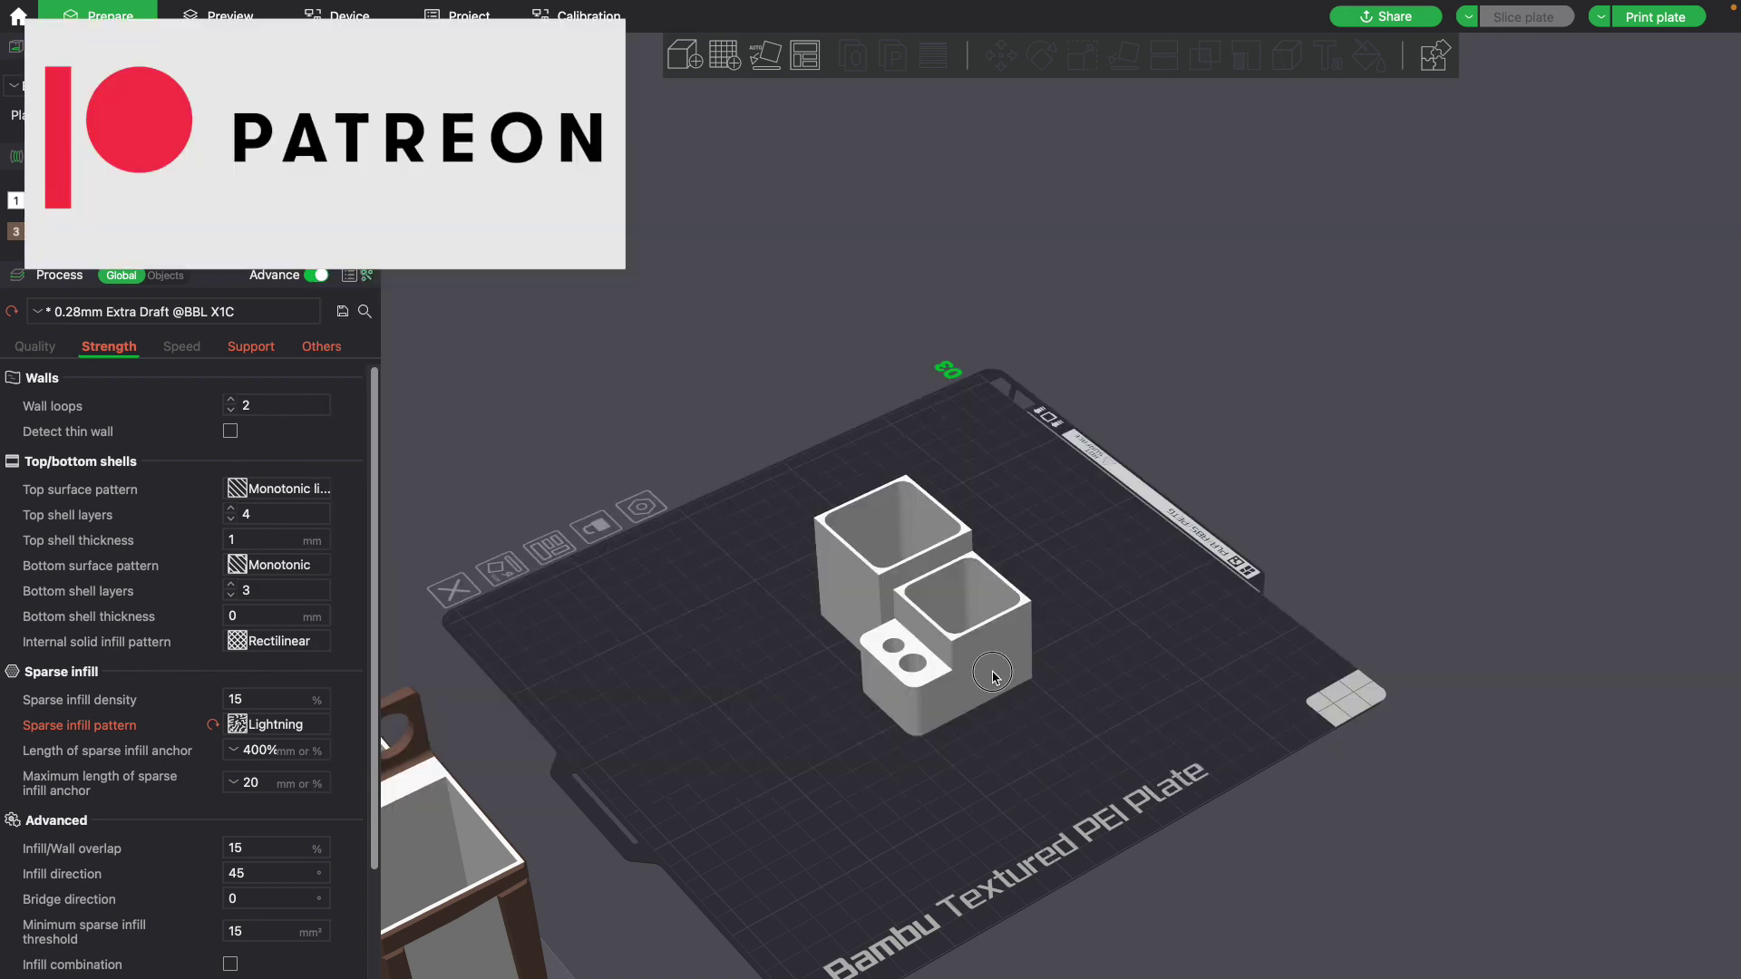
left_click(994, 679)
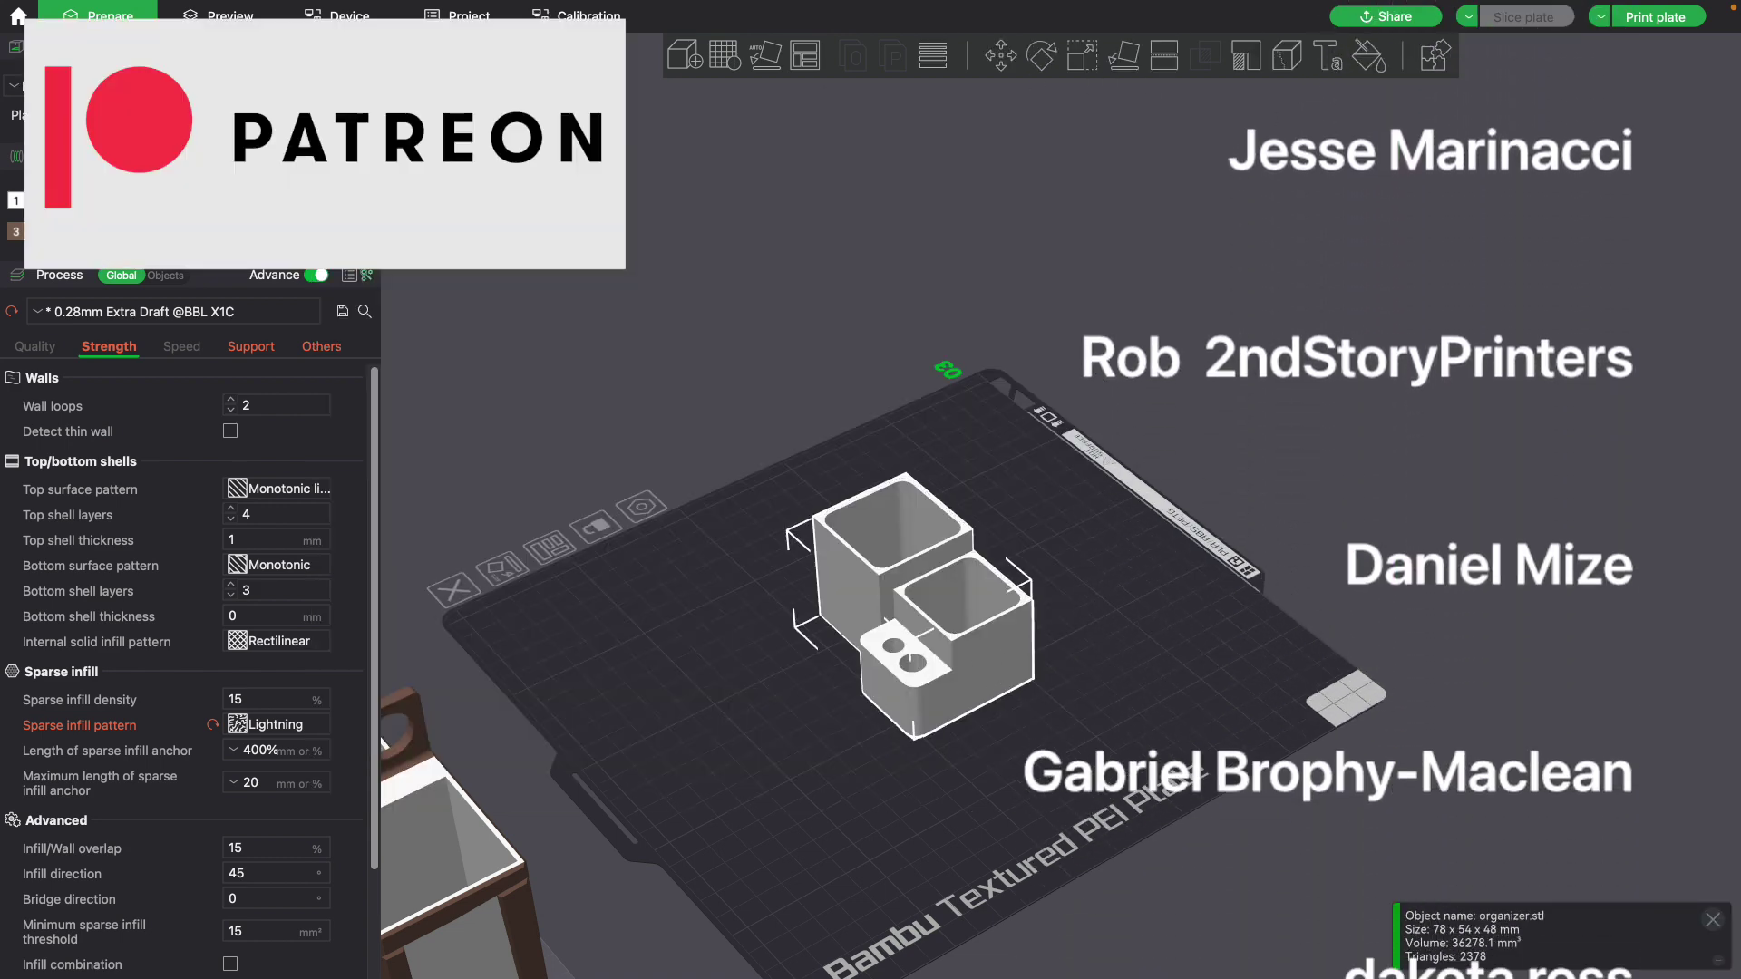